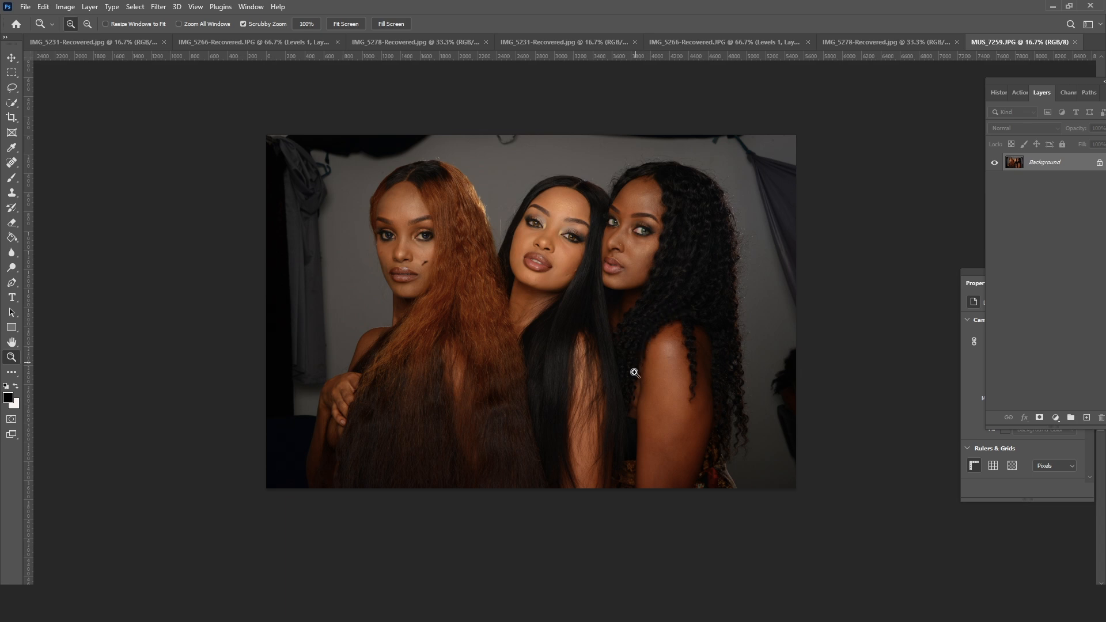
left_click(550, 216)
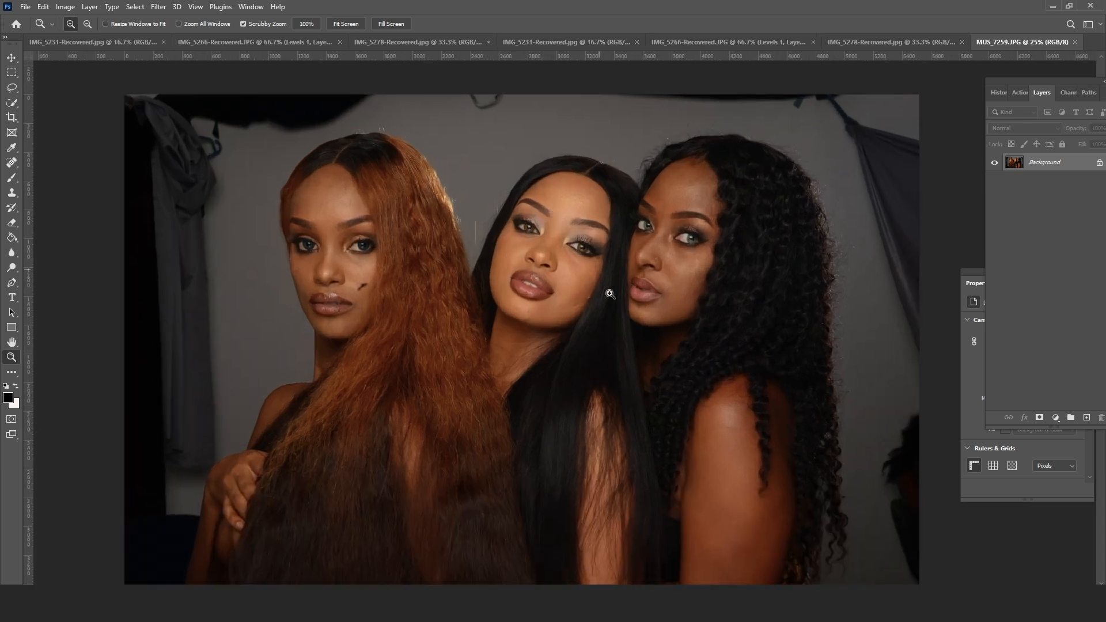
left_click(307, 216)
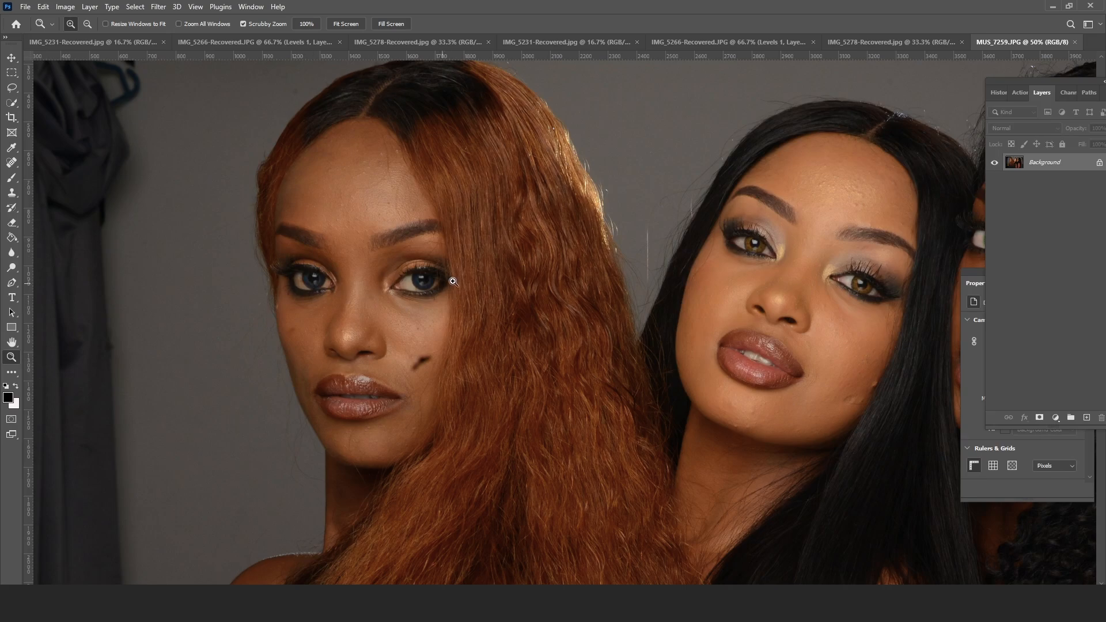
- Switch to Chrome, search Google for "adobe firefly" and open Adobe's official Firefly product page
key("alt+Tab")
left_click(494, 252)
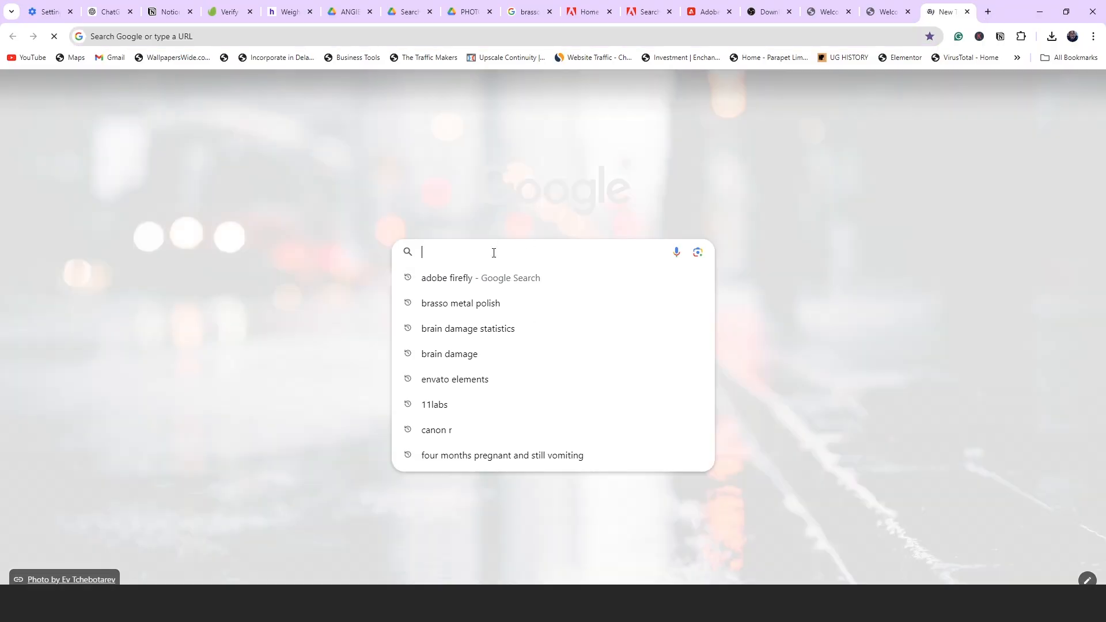
type("AD")
left_click(988, 11)
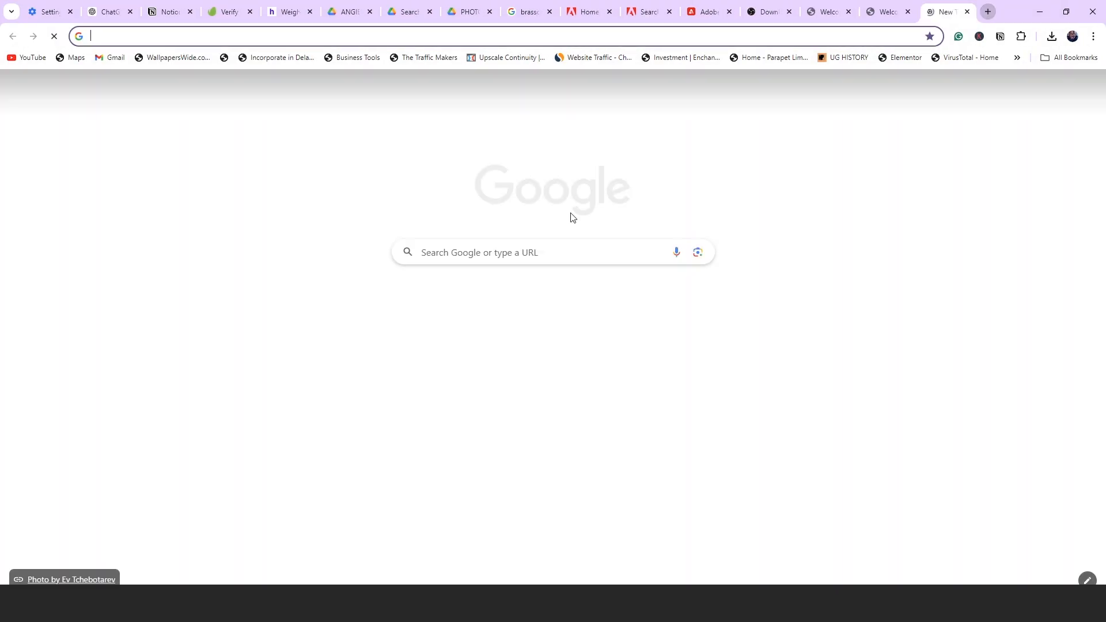
left_click(494, 252)
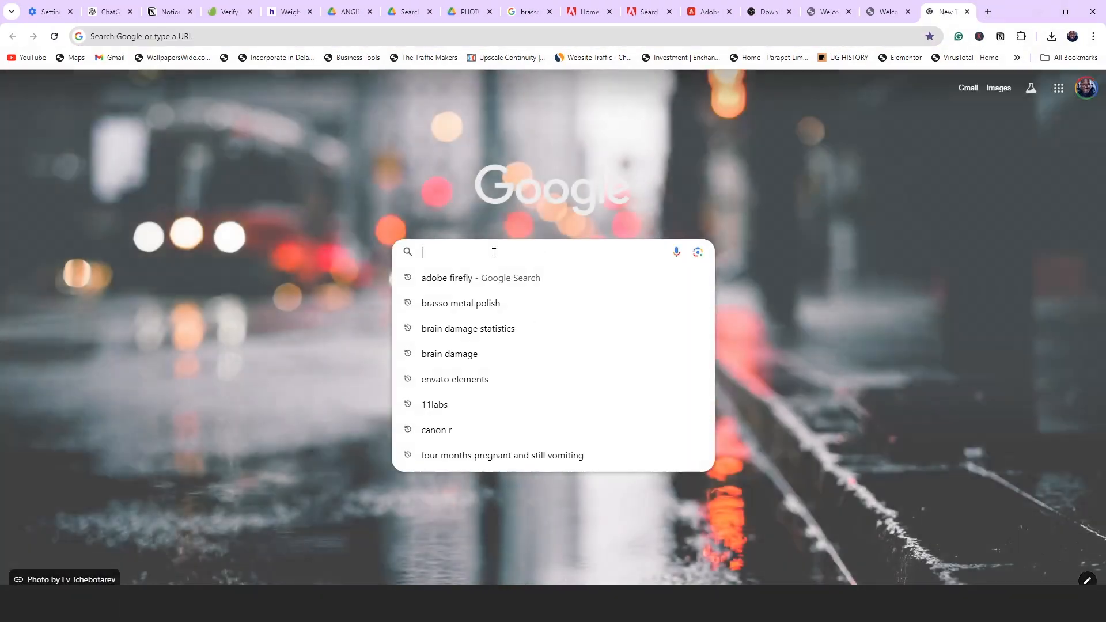
type("ADOBE FIREFLY")
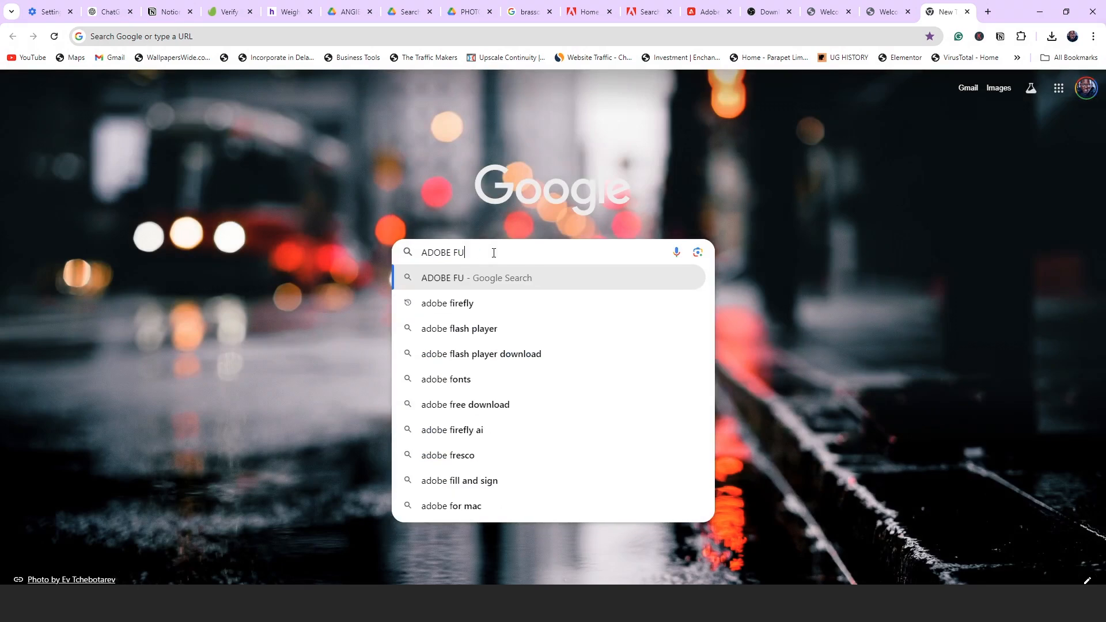
left_click(447, 268)
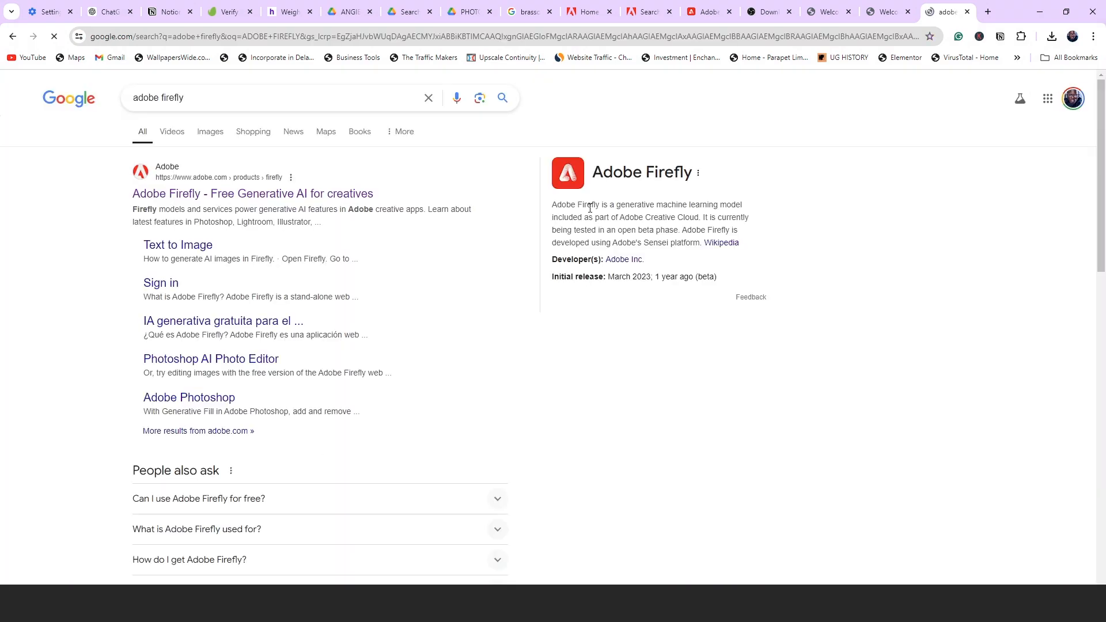
left_click(223, 196)
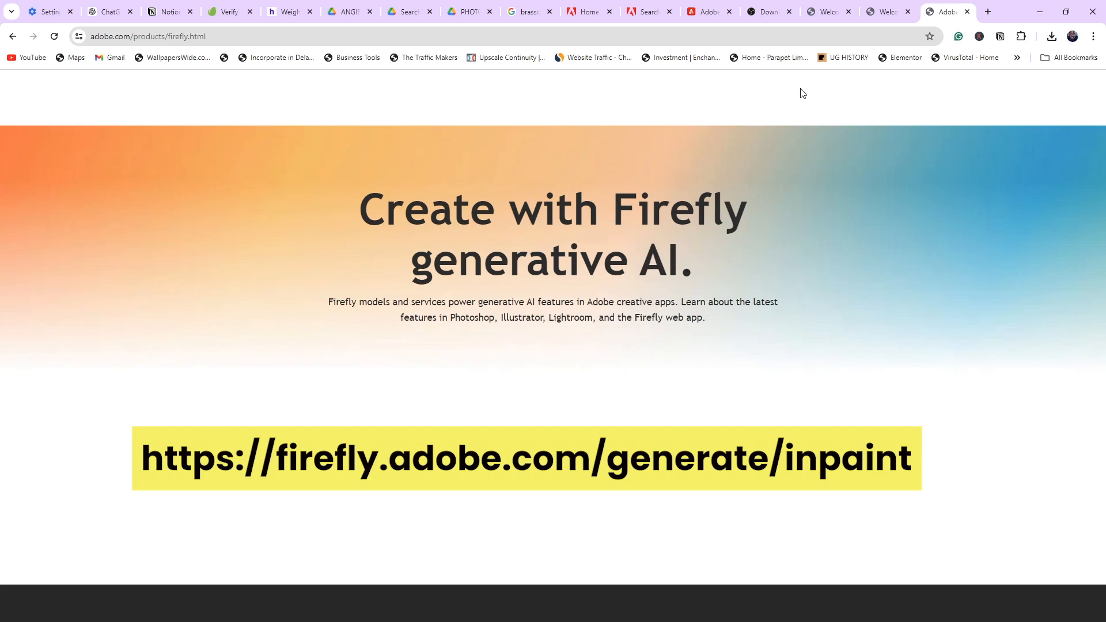
- Go to the already open Firefly Generative fill upload page and load the photo of the three women from its folder
left_click(708, 15)
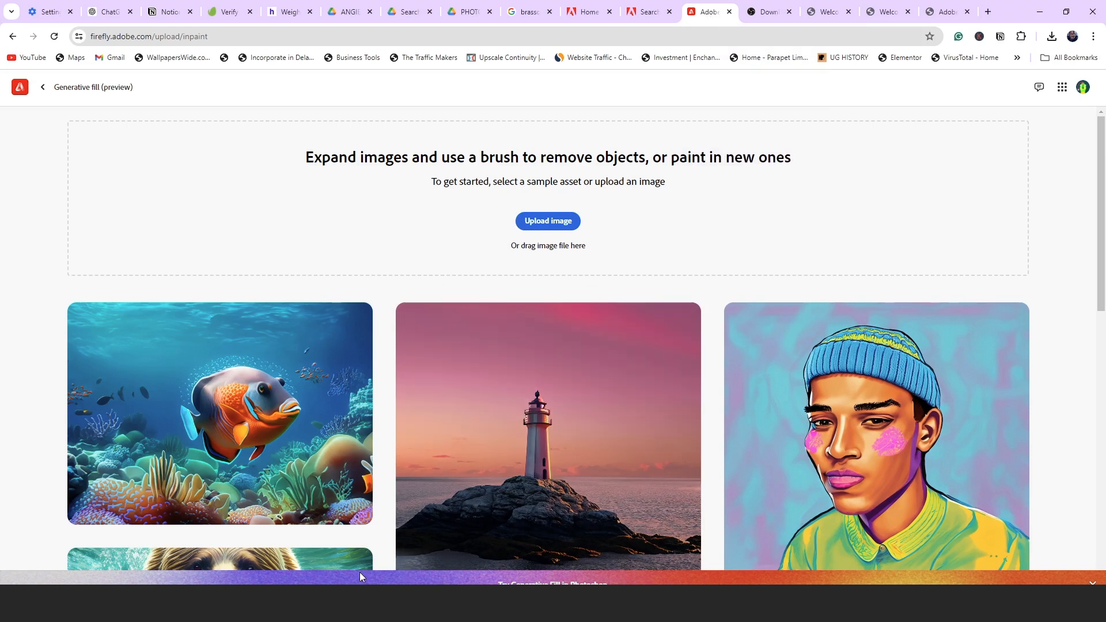
mouse_move(292, 604)
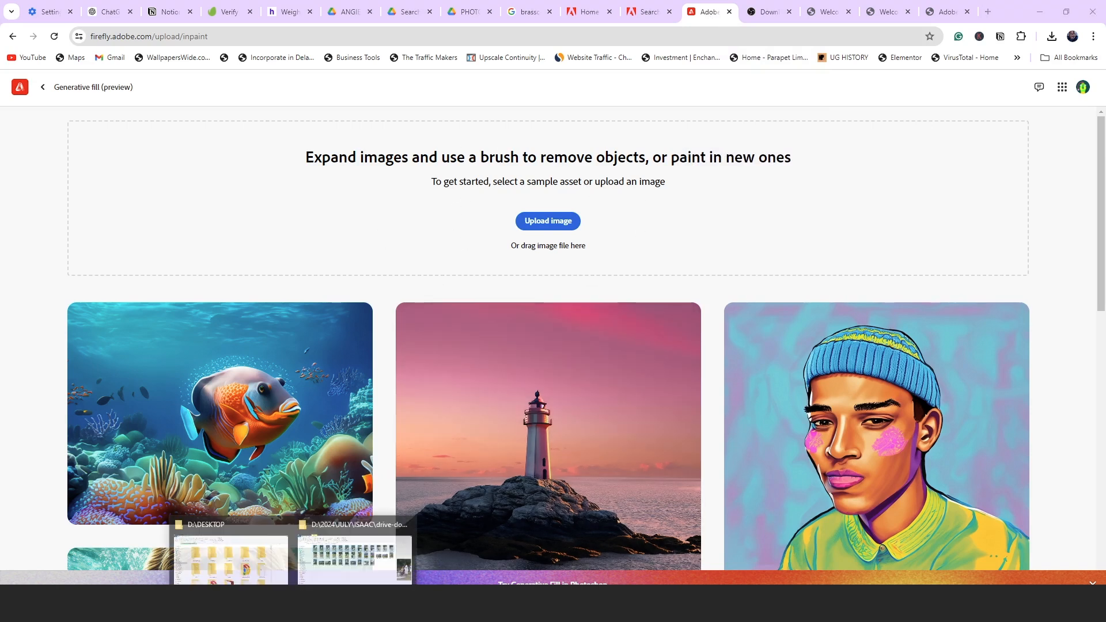
mouse_move(374, 545)
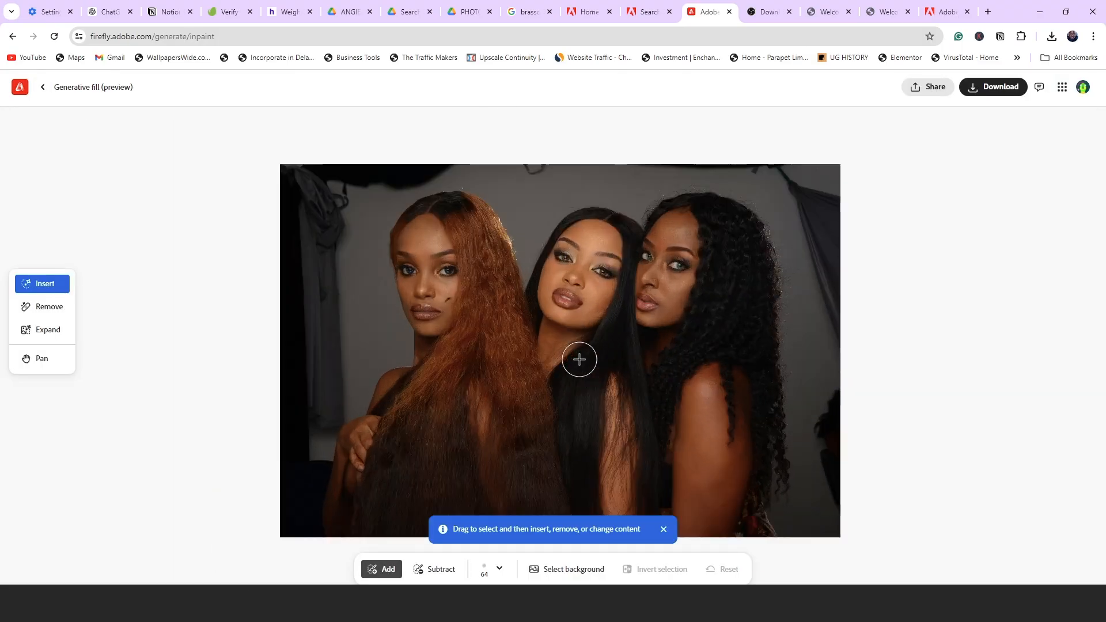
- Brush an insert selection over the gap in the red hair, the middle woman's arm, and the curly-haired woman's shoulder and arm
key("space")
mouse_move(521, 403)
left_mouse_down()
mouse_move(509, 379)
mouse_move(506, 260)
mouse_move(471, 258)
mouse_move(491, 384)
mouse_move(479, 245)
mouse_move(473, 337)
left_mouse_up()
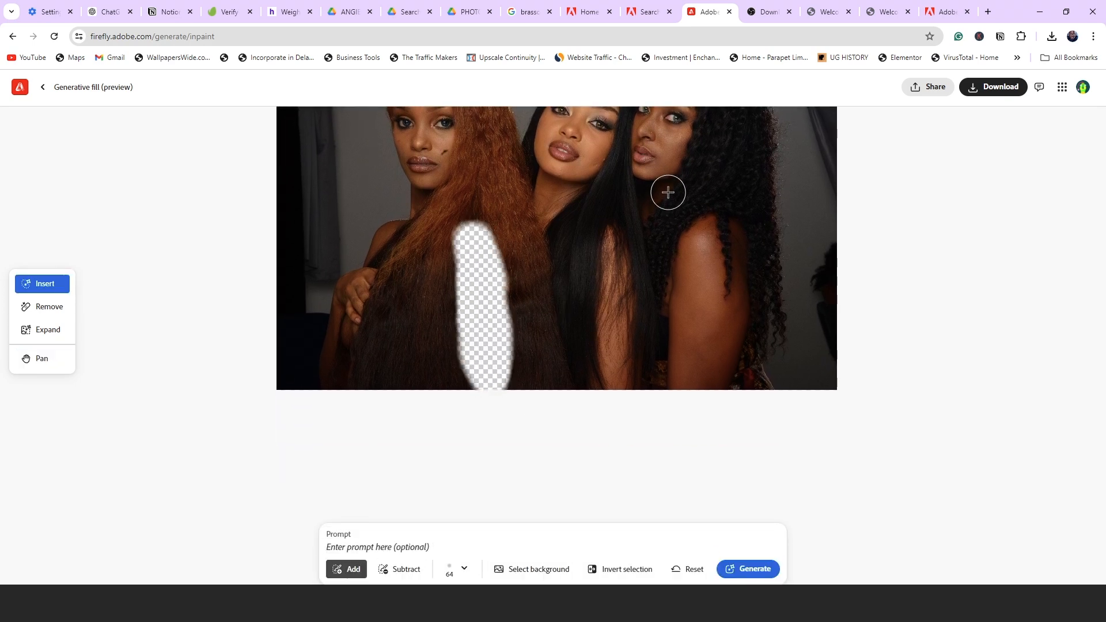
mouse_move(609, 229)
left_mouse_down()
mouse_move(610, 372)
mouse_move(615, 266)
left_mouse_up()
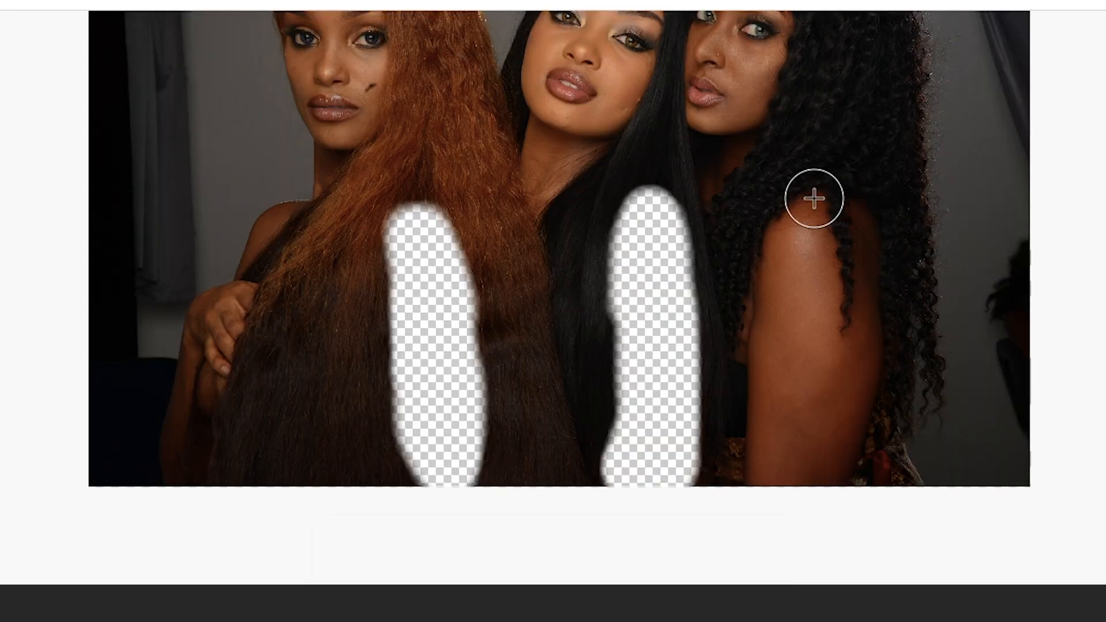
mouse_move(813, 198)
left_mouse_down()
mouse_move(758, 318)
mouse_move(785, 286)
mouse_move(815, 390)
mouse_move(818, 344)
mouse_move(806, 396)
mouse_move(831, 408)
mouse_move(786, 412)
mouse_move(758, 447)
left_mouse_up()
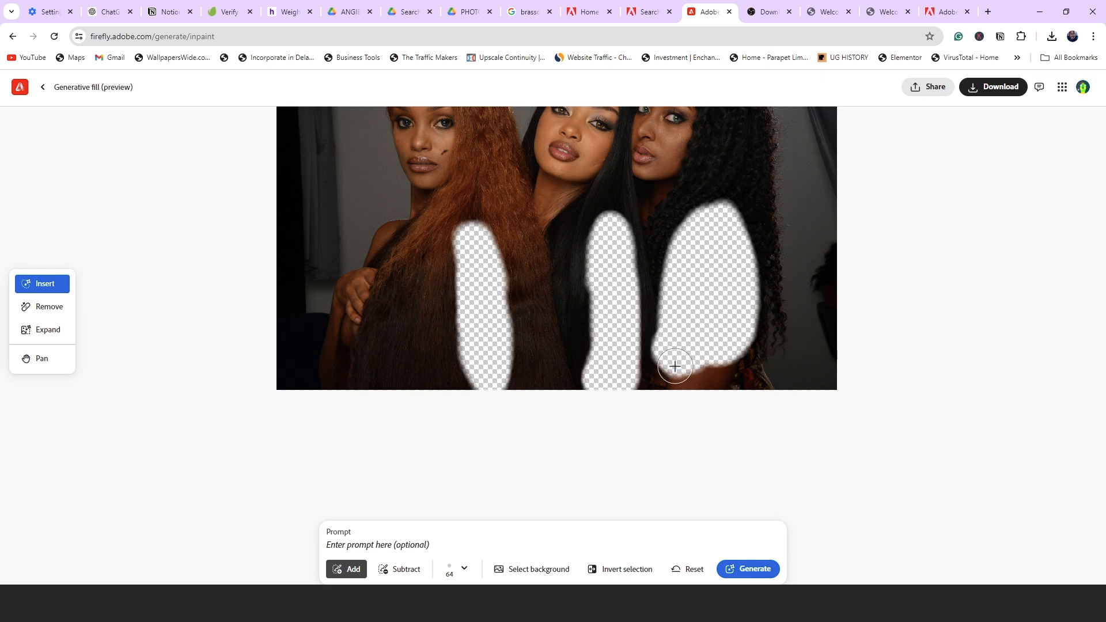
mouse_move(674, 366)
left_mouse_down()
mouse_move(722, 366)
mouse_move(719, 381)
mouse_move(740, 313)
mouse_move(731, 233)
left_mouse_up()
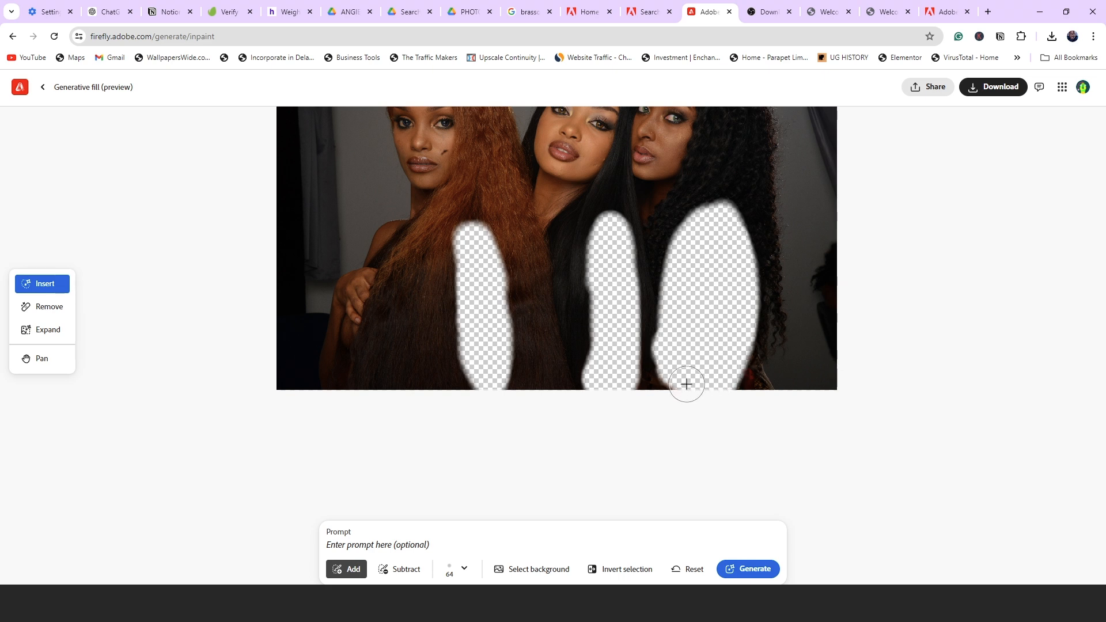
- Generate a fill for the selected areas with the prompt "HAIR" and keep the variation with the patterned garment
left_click(338, 546)
type("HAIR")
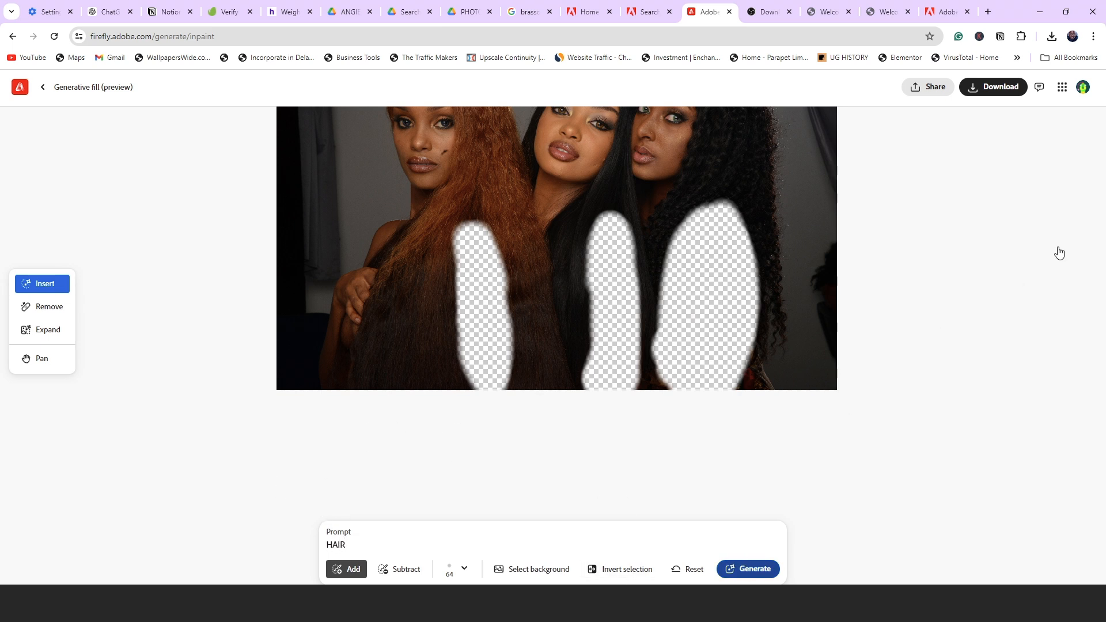
key("Return")
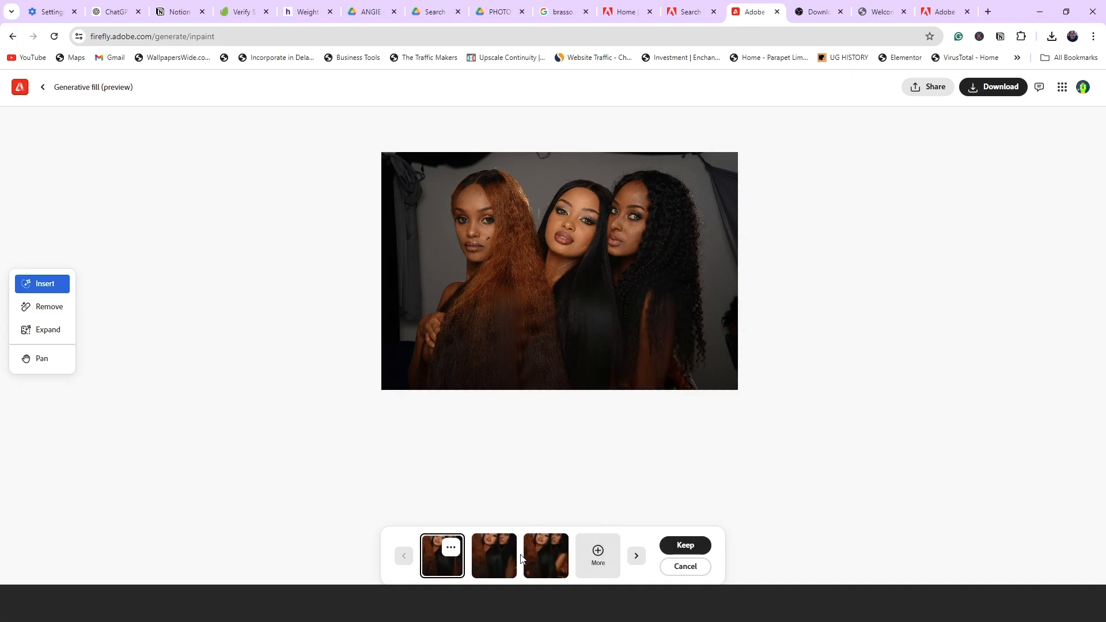
left_click(493, 557)
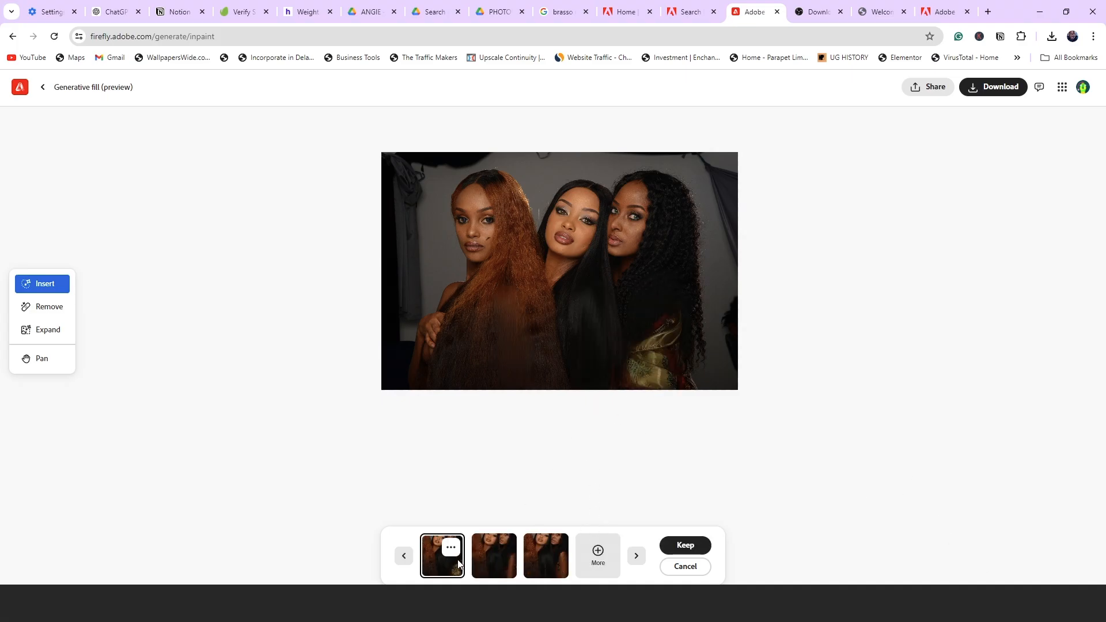
left_click(685, 545)
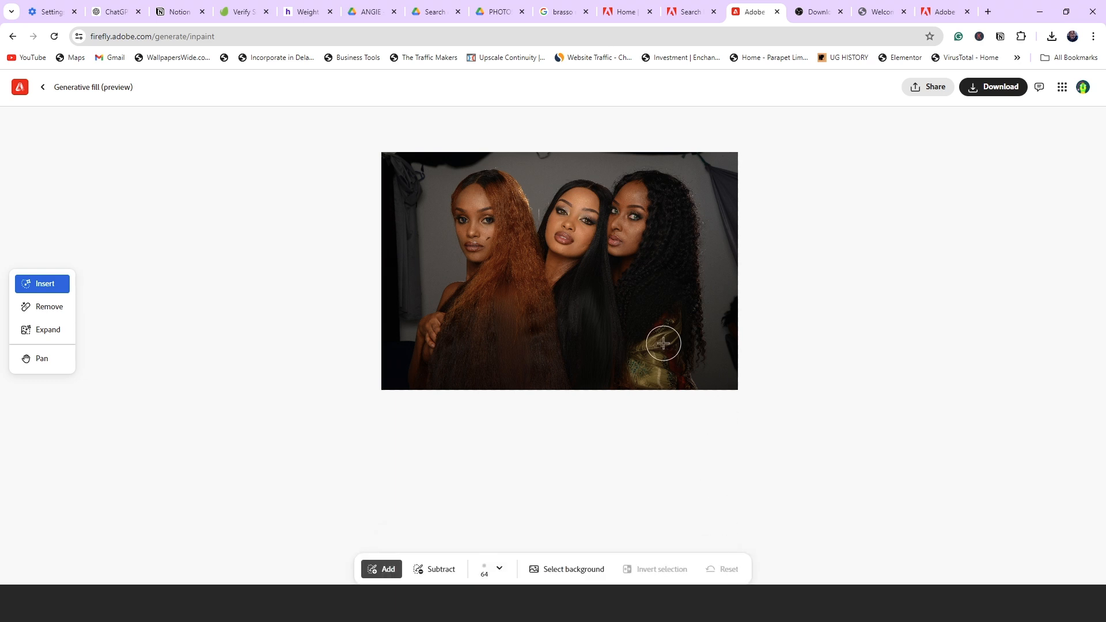
- Brush over the patterned garment below the curly hair and generate a fill with the prompt "HAIR"
mouse_move(661, 340)
left_mouse_down()
mouse_move(656, 360)
mouse_move(661, 329)
mouse_move(636, 364)
mouse_move(662, 351)
mouse_move(682, 394)
mouse_move(628, 388)
mouse_move(657, 316)
mouse_move(637, 385)
left_mouse_up()
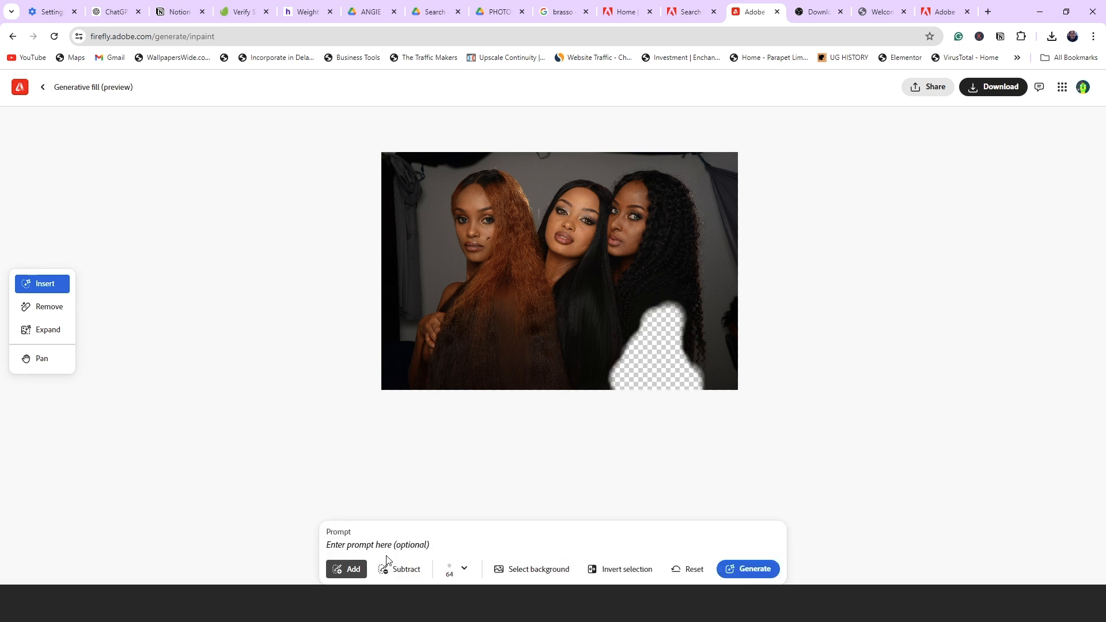
type("HAIR")
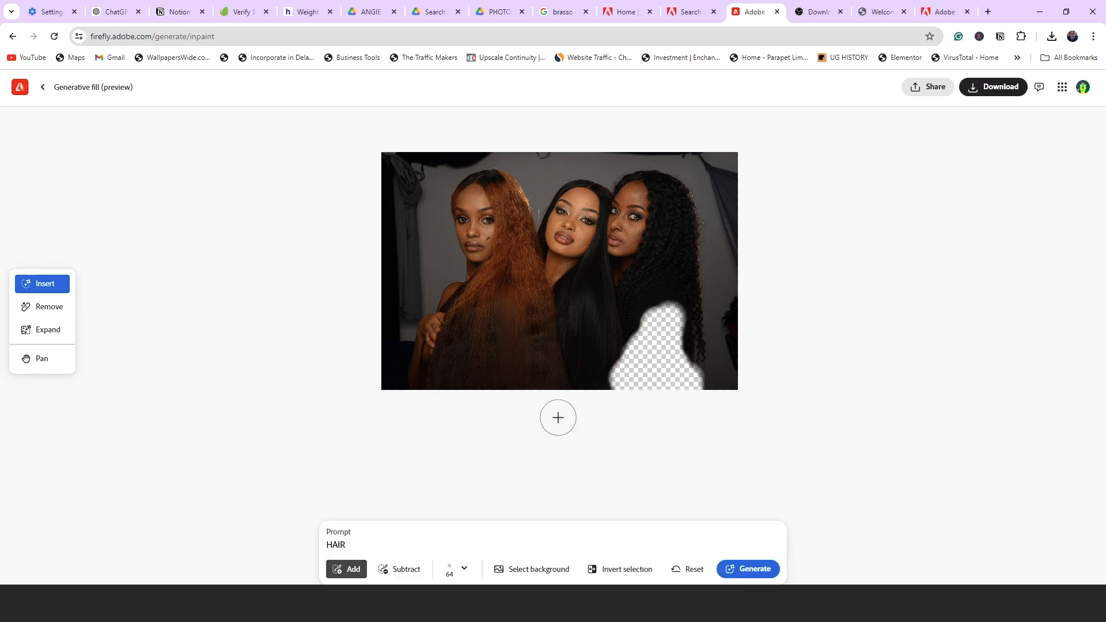
left_click(746, 566)
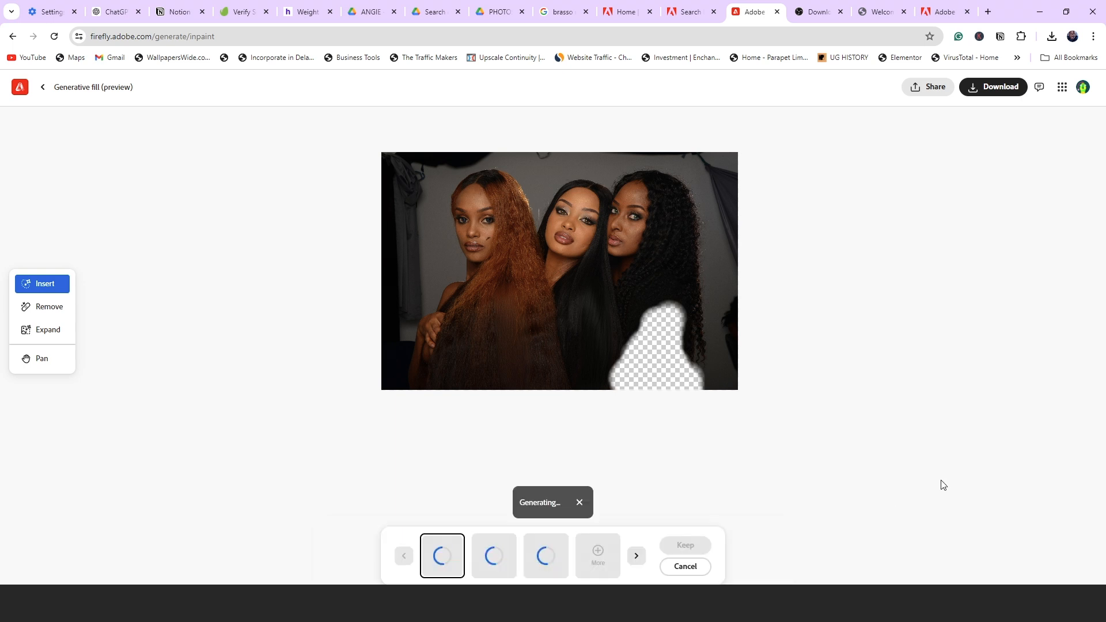
- Compare the generated hair variations for the garment area and keep the third one
left_click(486, 566)
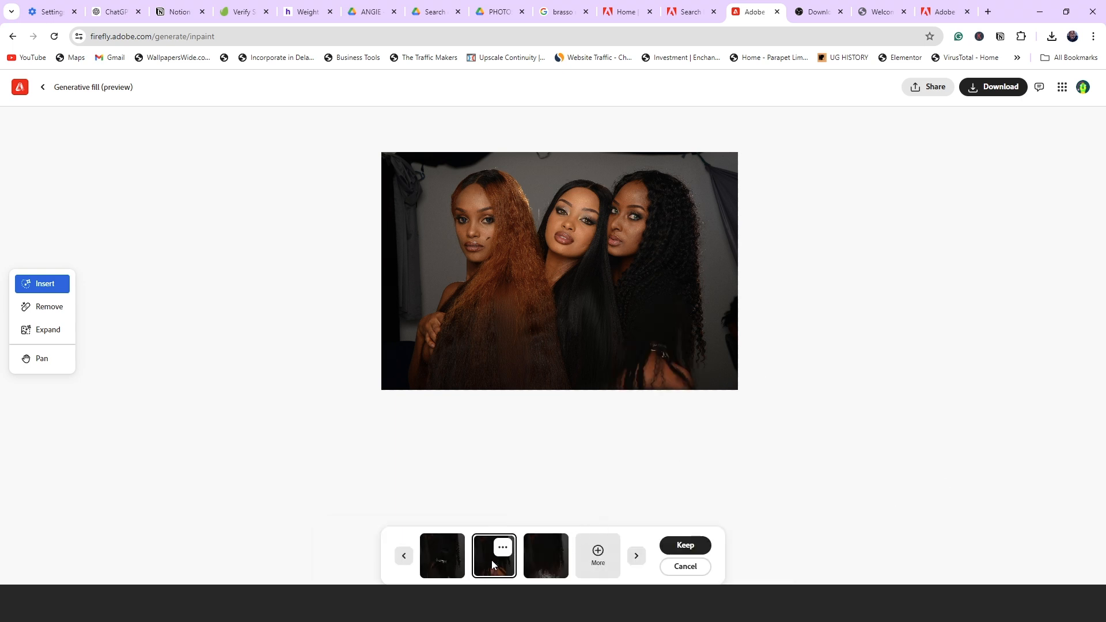
left_click(545, 565)
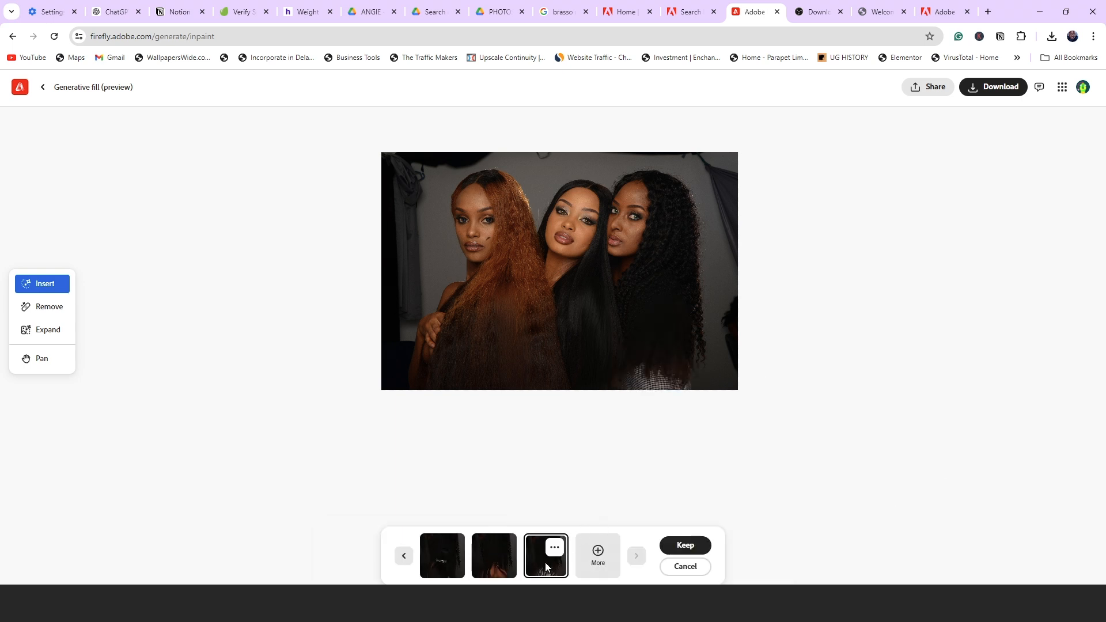
left_click(499, 565)
left_click(443, 557)
left_click(505, 561)
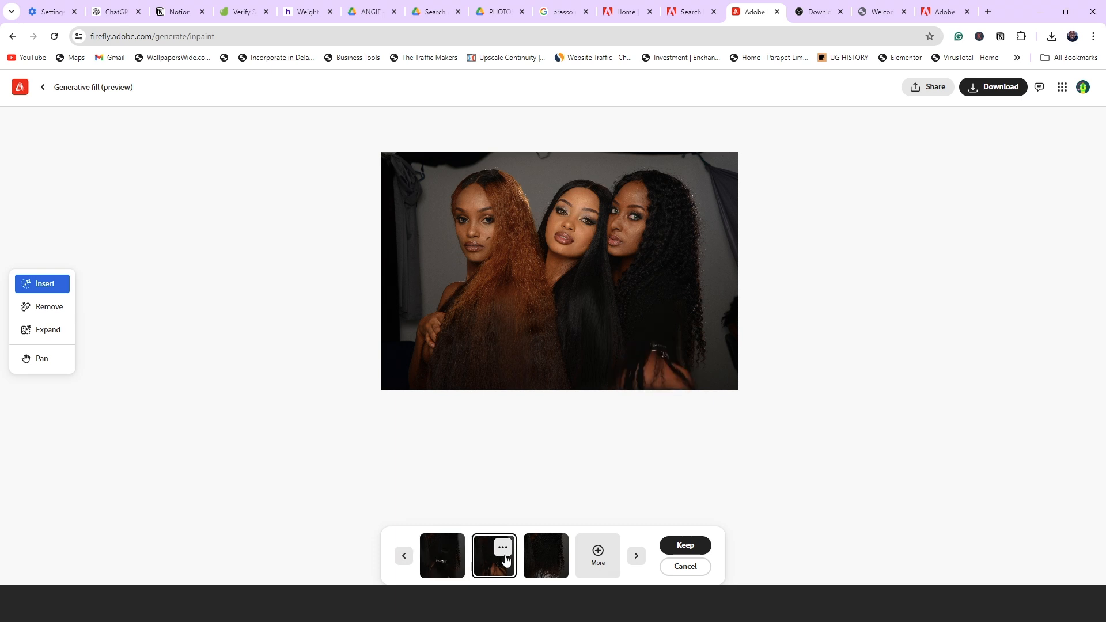
left_click(533, 555)
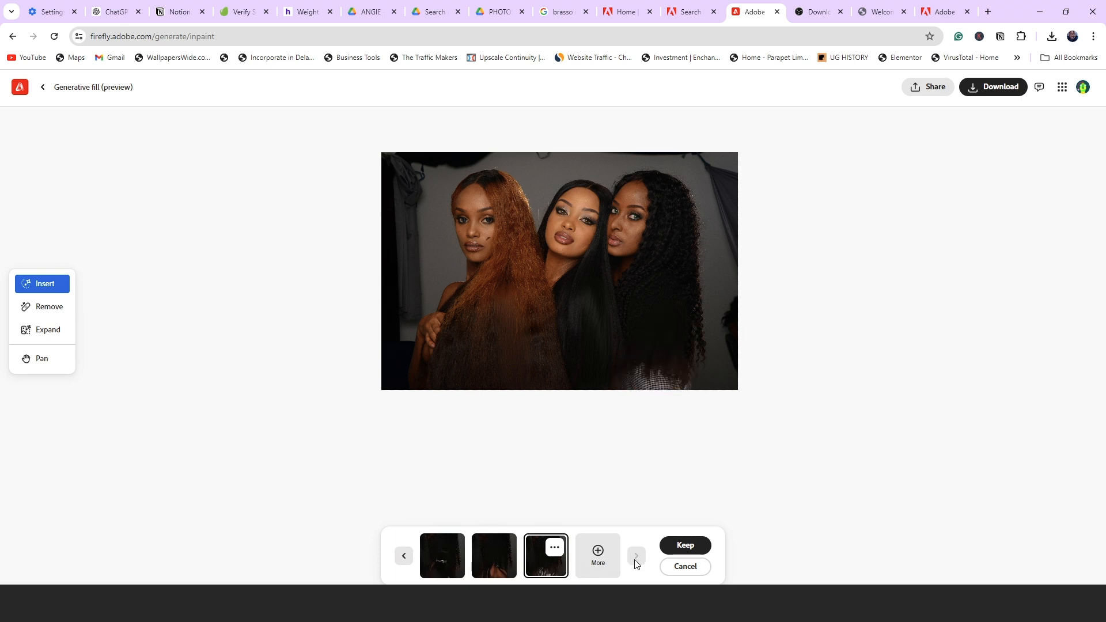
left_click(684, 545)
- Brush over the curtains and clutter along the photo's side and upper edges, and generate a fill with the prompt "REMOVE"
mouse_move(398, 190)
left_mouse_down()
mouse_move(419, 157)
mouse_move(472, 144)
mouse_move(410, 247)
mouse_move(410, 300)
mouse_move(388, 190)
mouse_move(406, 163)
mouse_move(503, 140)
mouse_move(686, 148)
mouse_move(717, 181)
mouse_move(727, 259)
mouse_move(737, 206)
mouse_move(733, 350)
mouse_move(746, 173)
left_mouse_up()
mouse_move(399, 333)
left_mouse_down()
mouse_move(391, 380)
mouse_move(385, 351)
left_mouse_up()
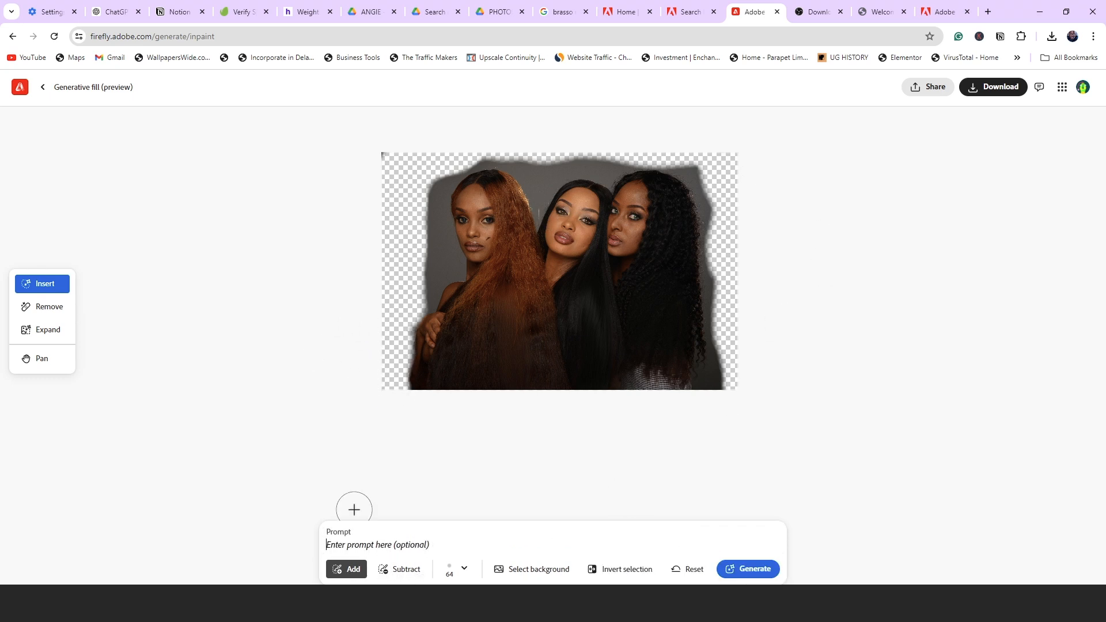
type("REMOVE")
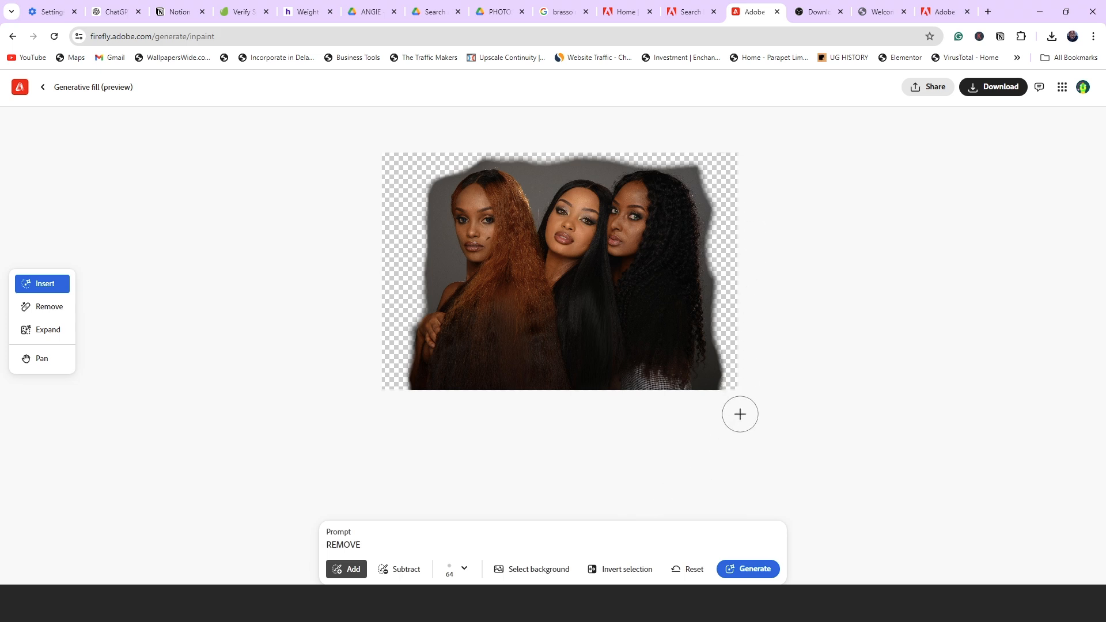
left_click(745, 570)
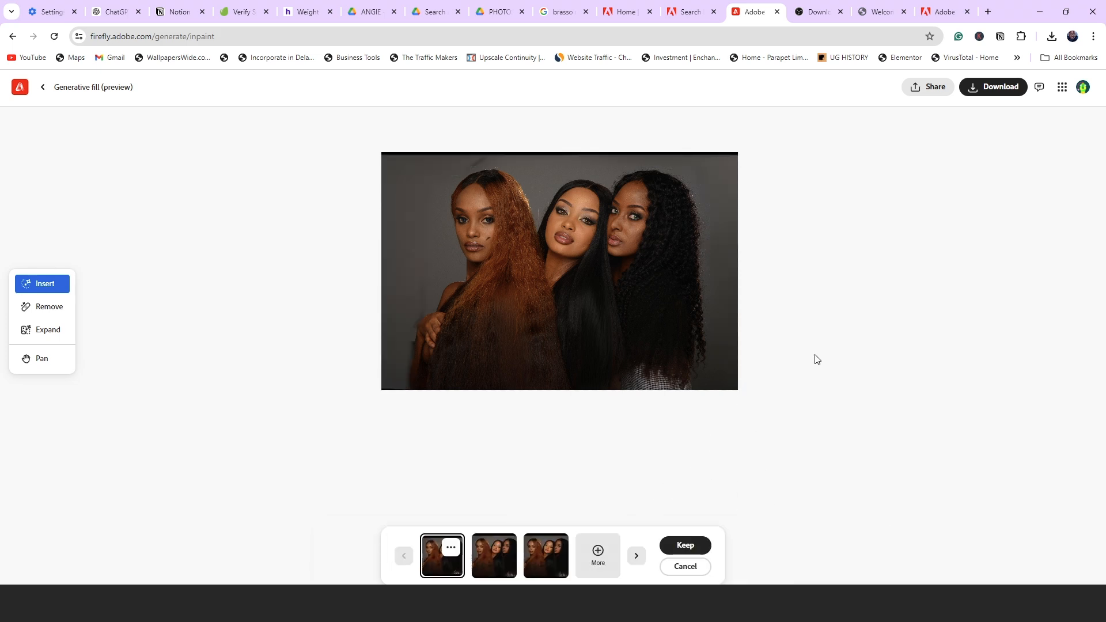
- Compare the cleaned-background variations and keep the third one
left_click(506, 554)
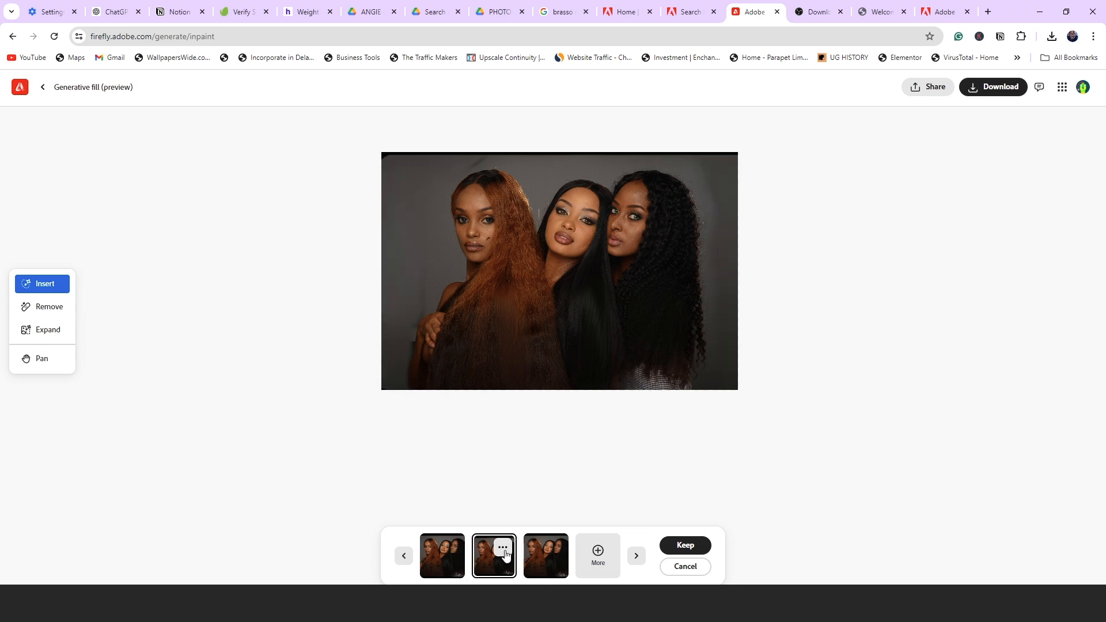
left_click(554, 557)
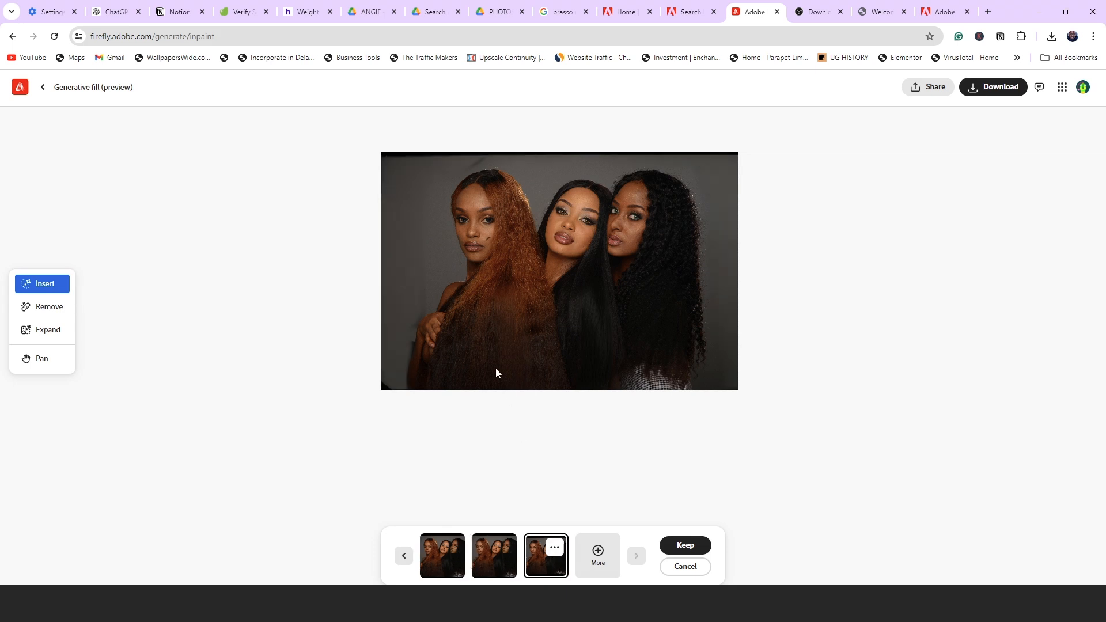
left_click(683, 547)
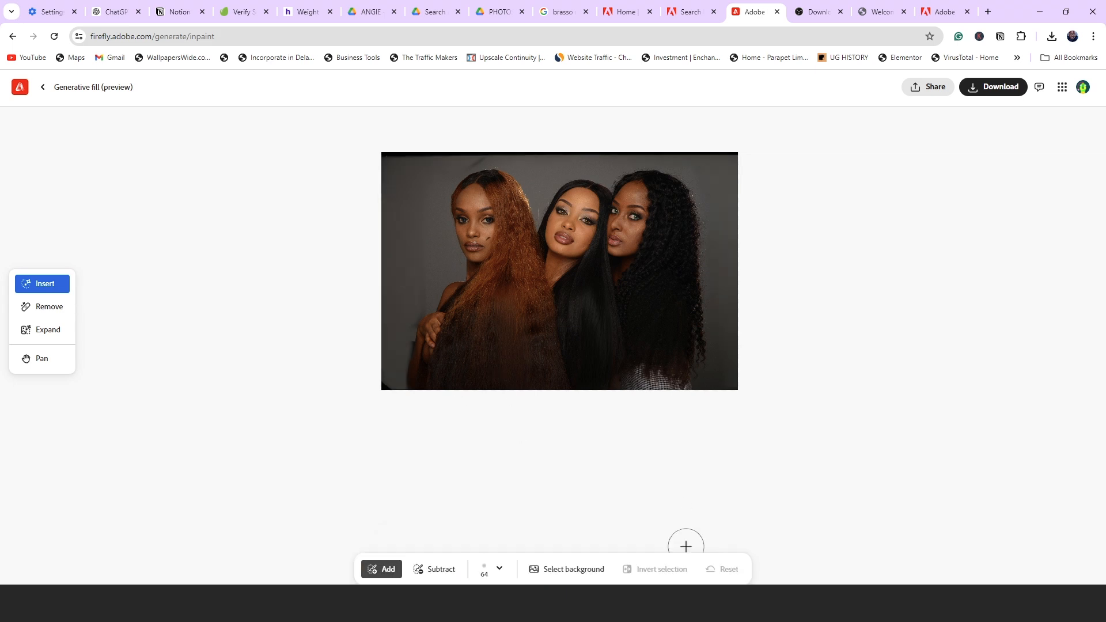
- Download the edited image and open Firefly 20240721223116.png from the Downloads folder in the image viewer
left_click(984, 96)
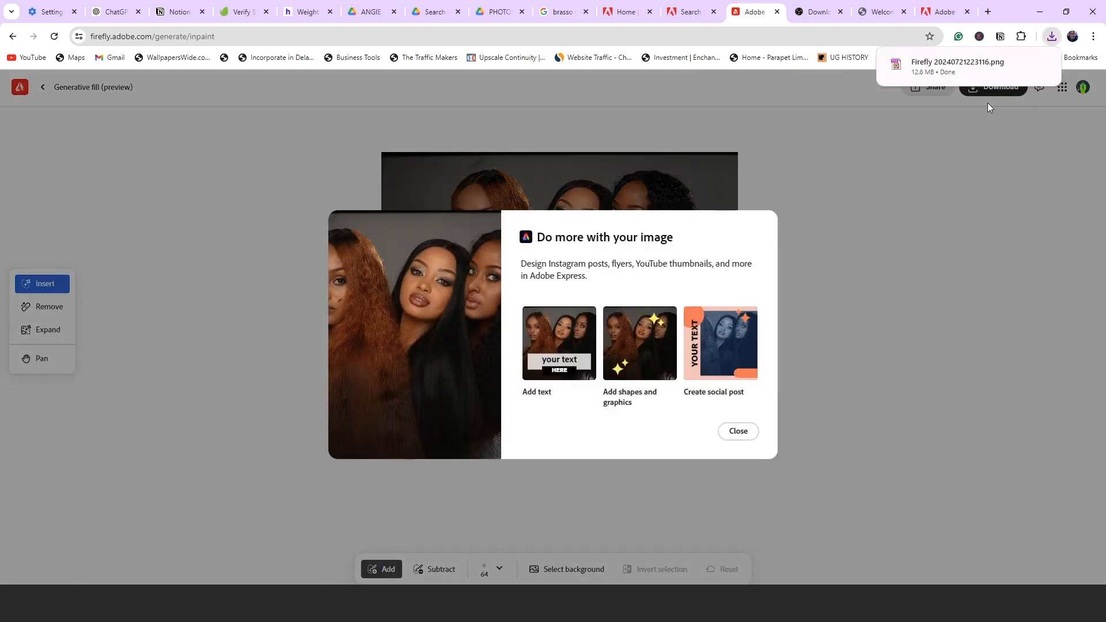
left_click(738, 431)
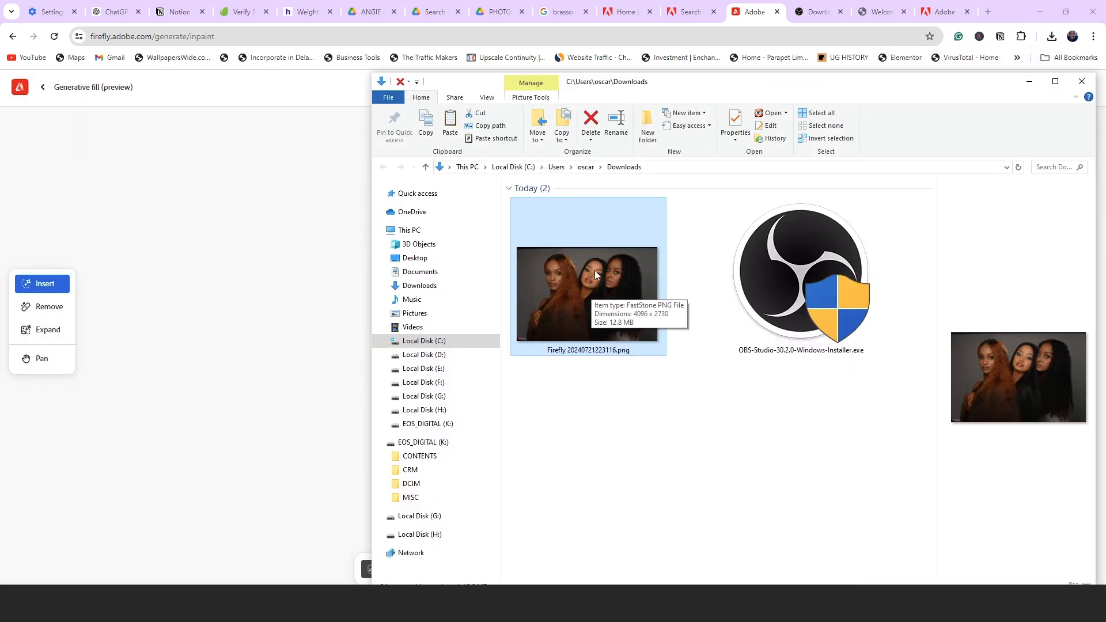
double_click(593, 269)
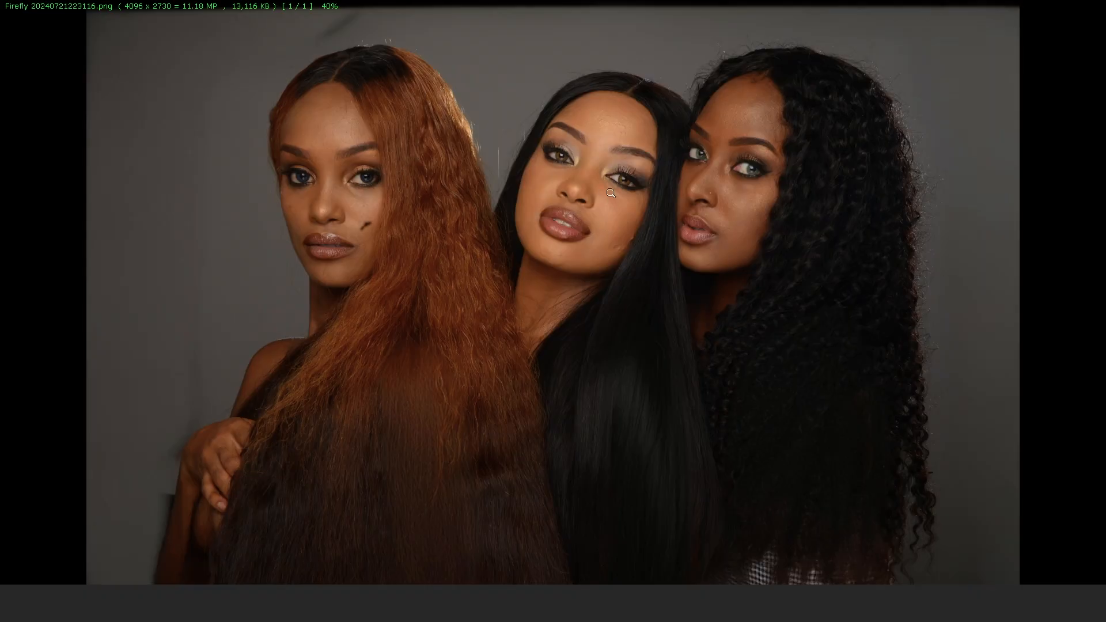
left_click_drag(729, 159, 713, 159)
mouse_move(1055, 19)
left_click(1082, 8)
left_click_drag(599, 295, 473, 302)
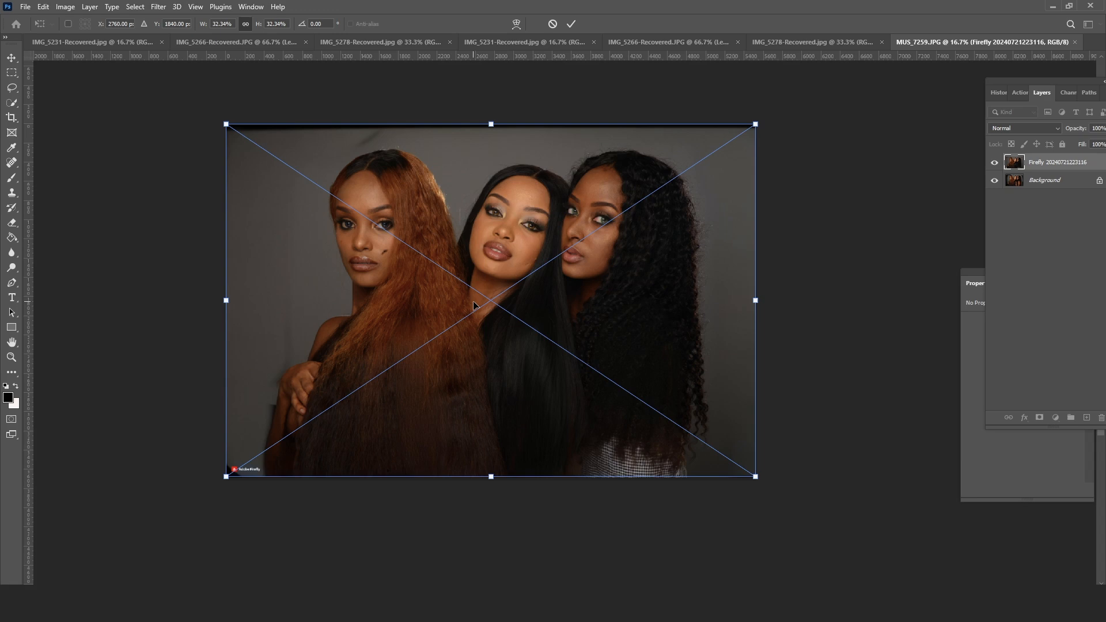
key("Return")
key("z")
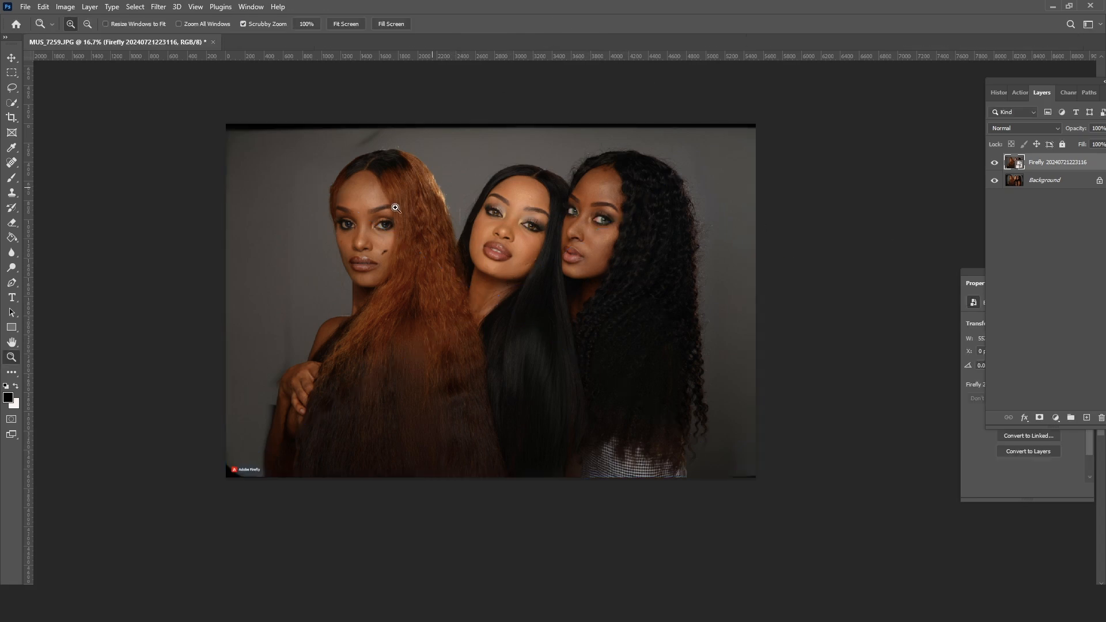
left_click(994, 163)
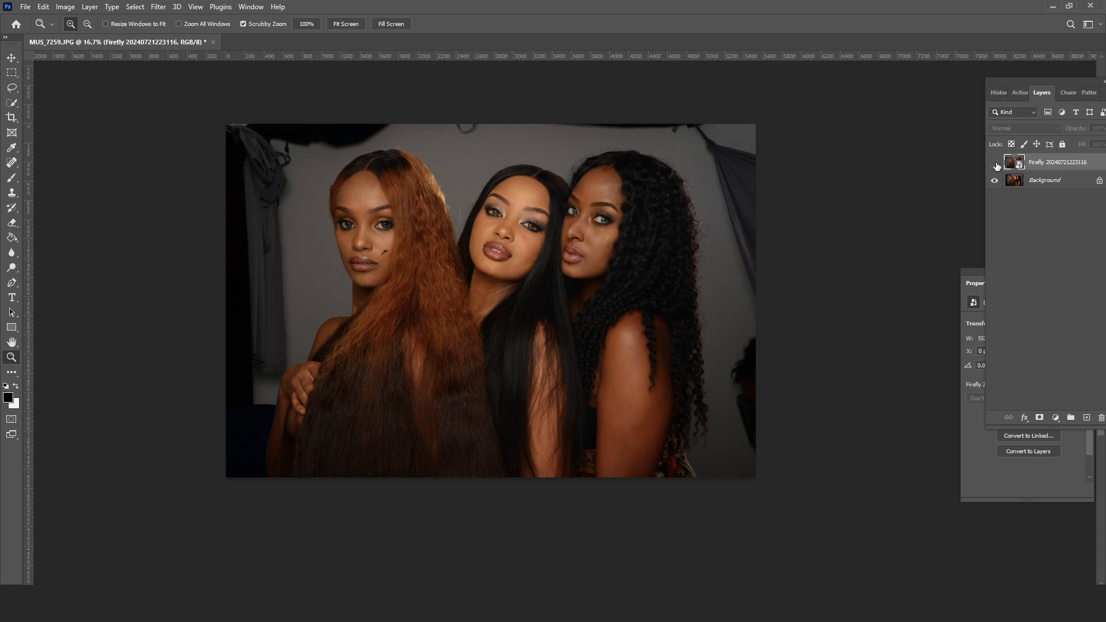
left_click(994, 163)
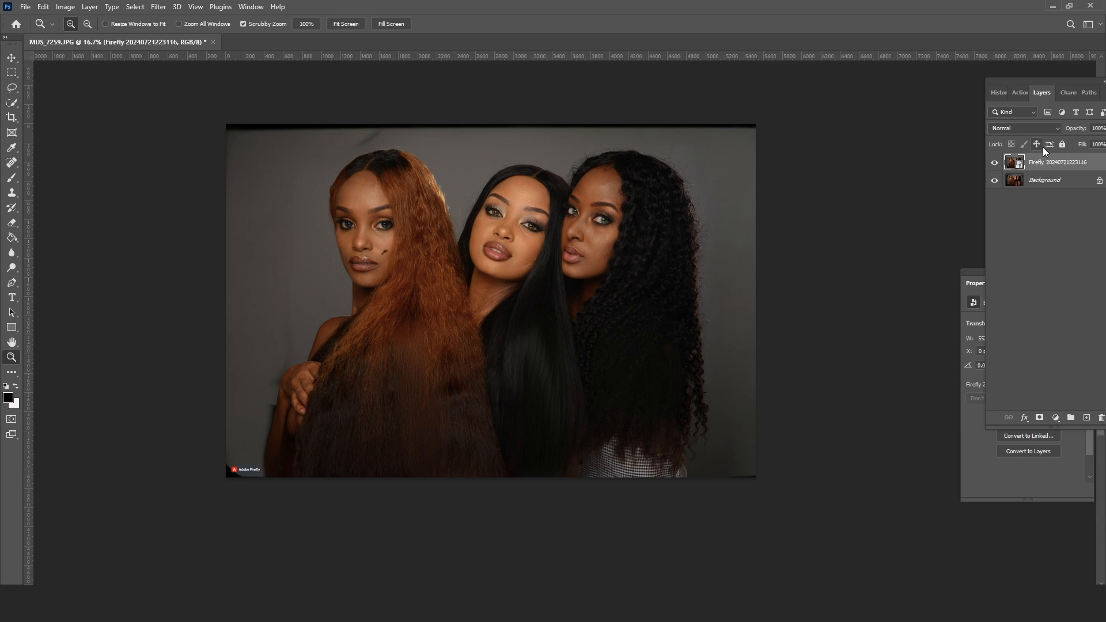
- Add a layer mask to the Firefly layer and invert the mask to black
left_click(1040, 418)
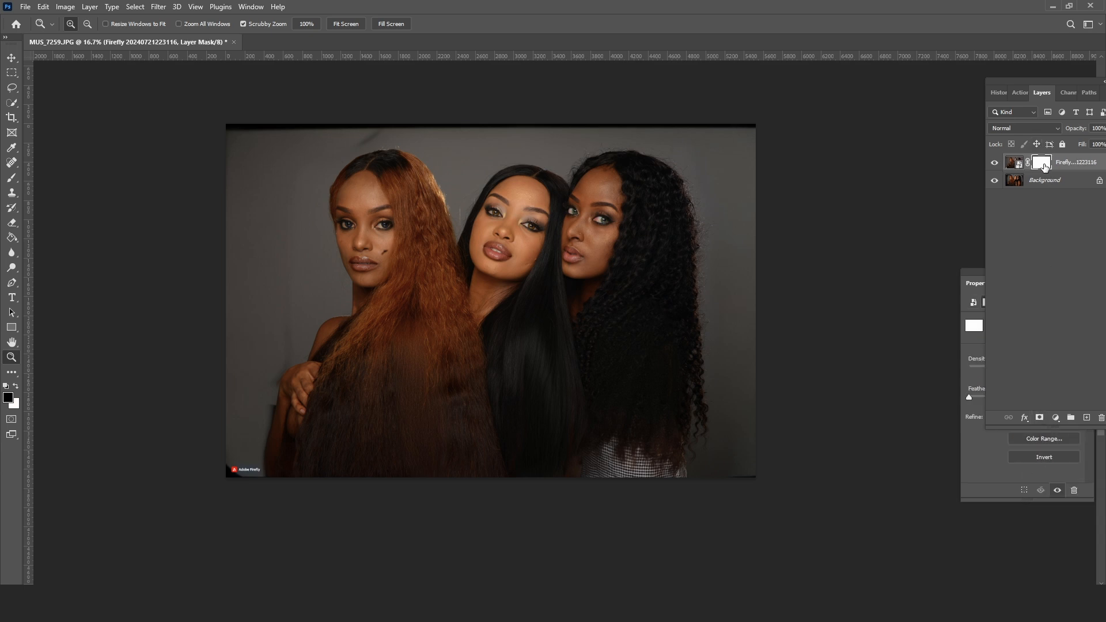
left_click_drag(1045, 166, 1046, 170)
key("ctrl+i")
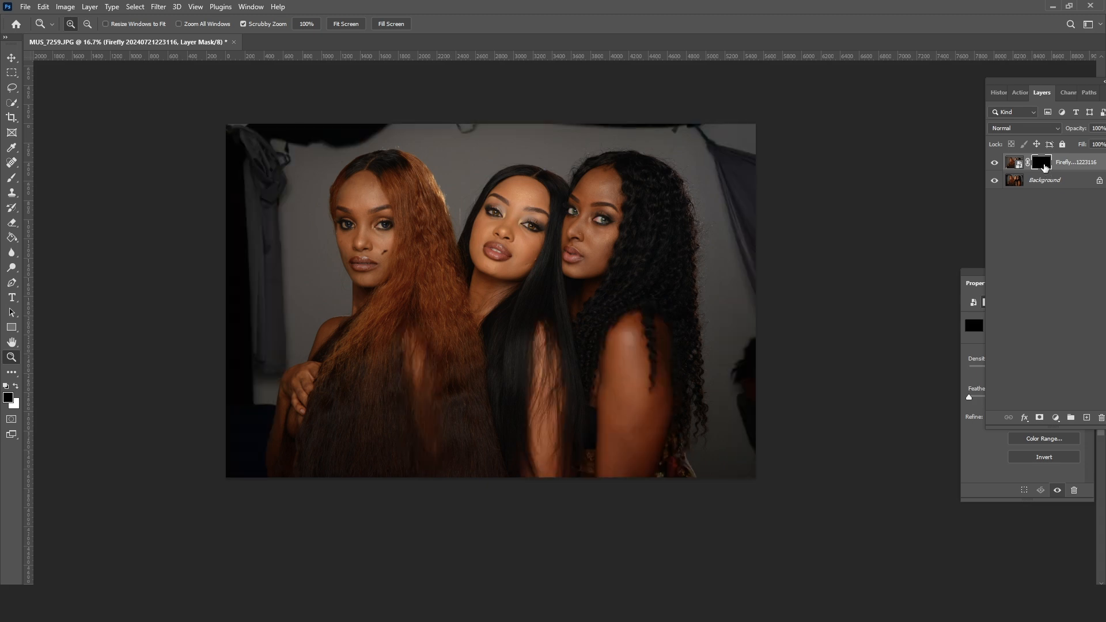
- Paint white on the mask with a soft 338 px brush to reveal the cleaned backdrop around the women
left_click(11, 178)
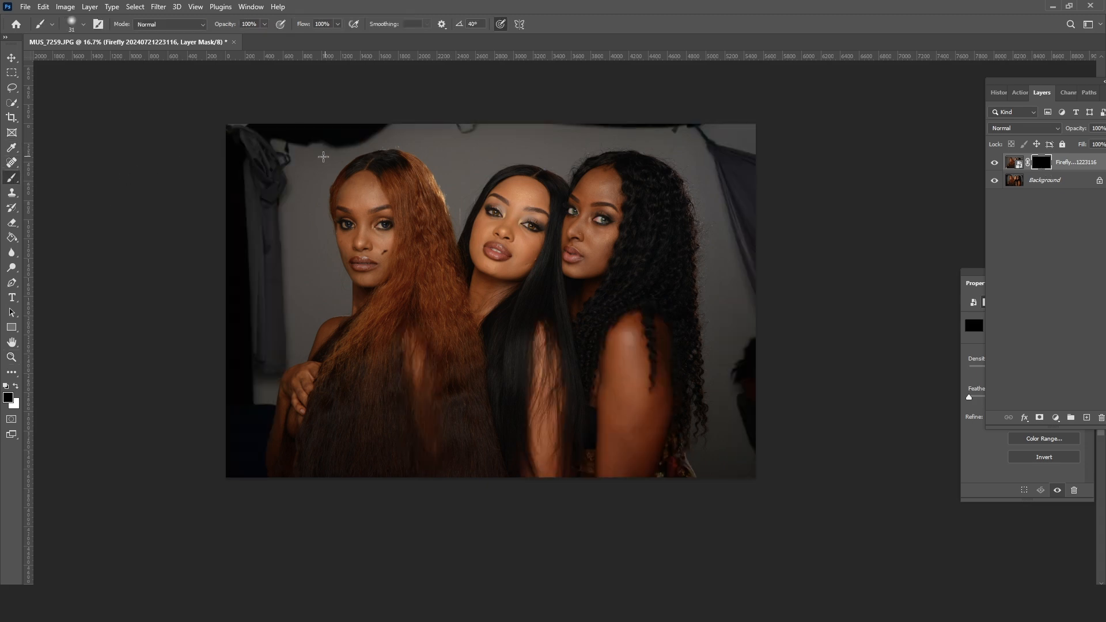
right_click(266, 186)
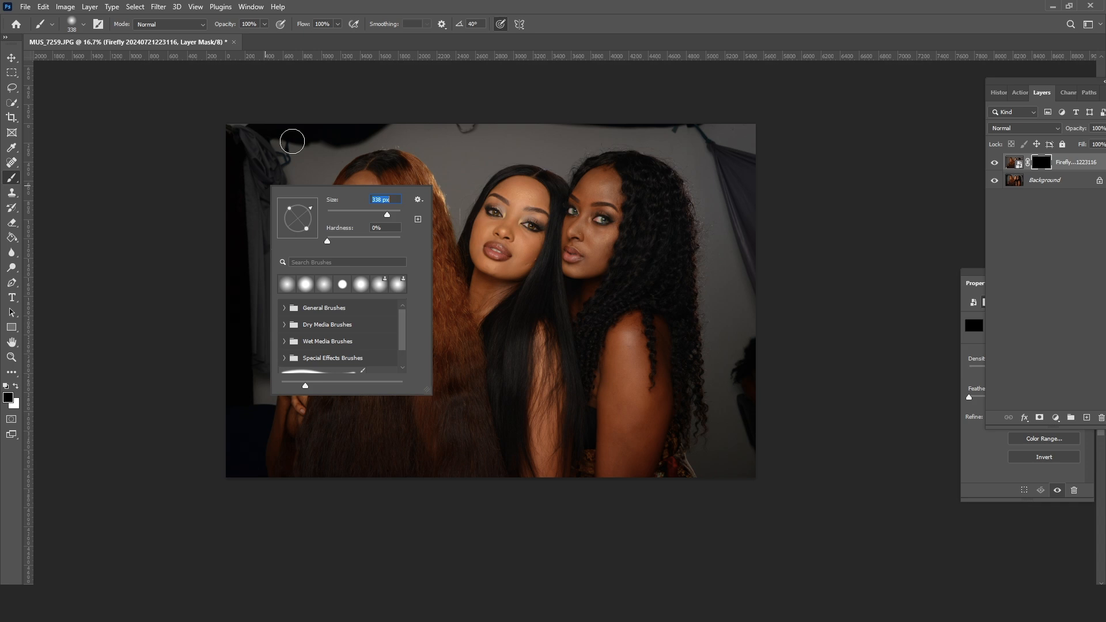
key("Return")
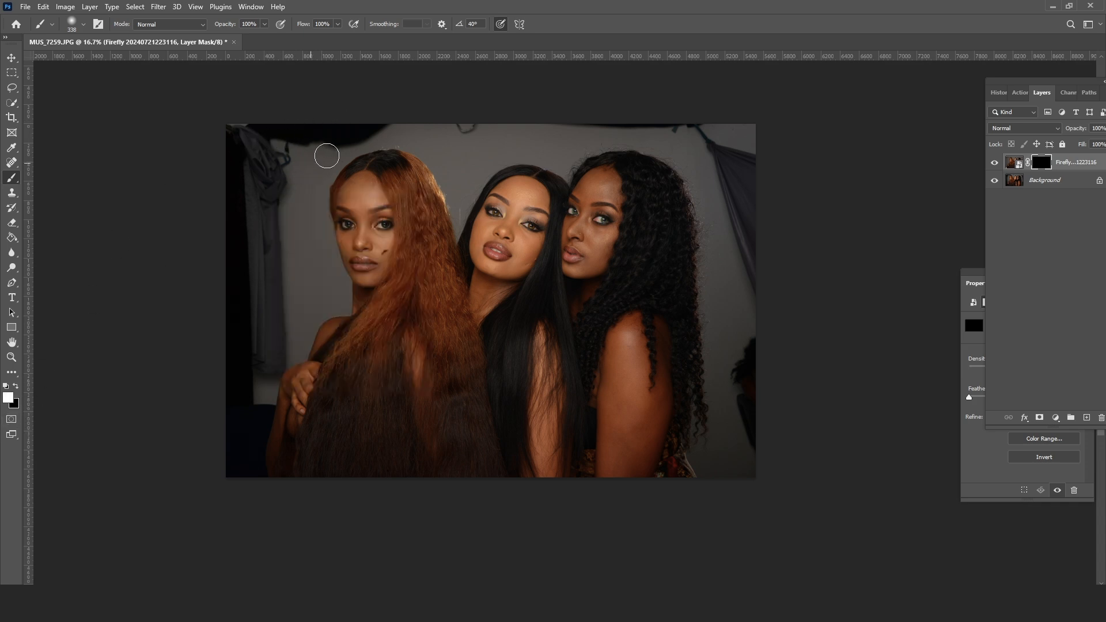
mouse_move(339, 142)
left_mouse_down()
mouse_move(266, 176)
mouse_move(252, 209)
mouse_move(259, 127)
mouse_move(244, 162)
mouse_move(266, 192)
mouse_move(258, 234)
mouse_move(270, 314)
mouse_move(294, 227)
mouse_move(274, 204)
mouse_move(290, 313)
mouse_move(260, 398)
mouse_move(260, 444)
mouse_move(252, 461)
mouse_move(219, 475)
mouse_move(216, 424)
mouse_move(223, 466)
left_mouse_up()
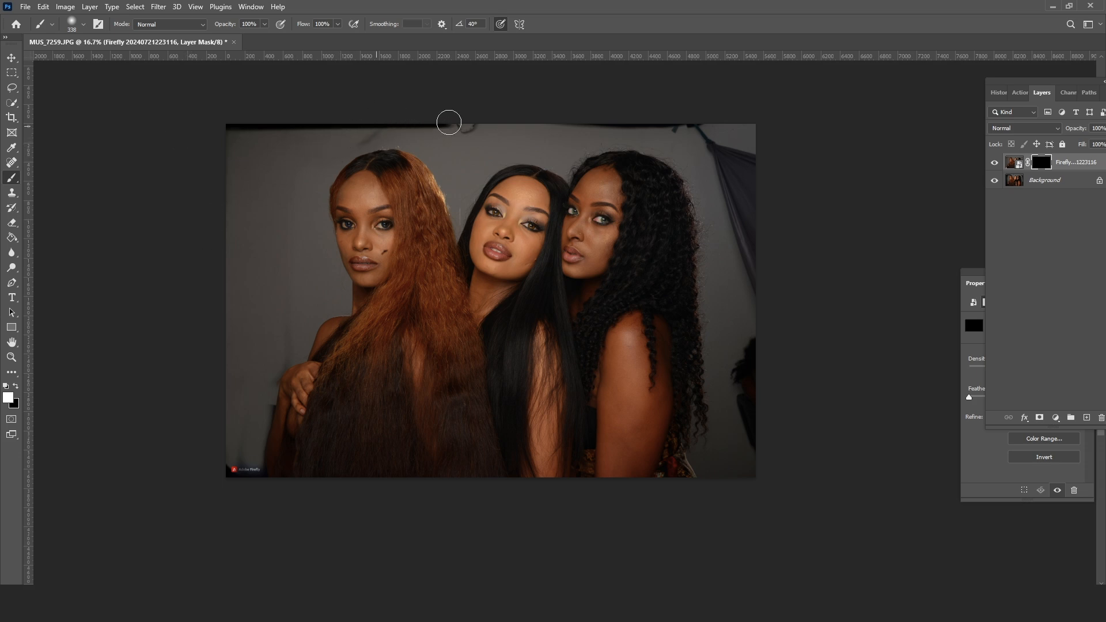
mouse_move(681, 140)
left_mouse_down()
mouse_move(737, 205)
mouse_move(766, 372)
mouse_move(756, 370)
mouse_move(748, 126)
mouse_move(720, 143)
mouse_move(732, 155)
mouse_move(692, 127)
mouse_move(664, 133)
left_mouse_up()
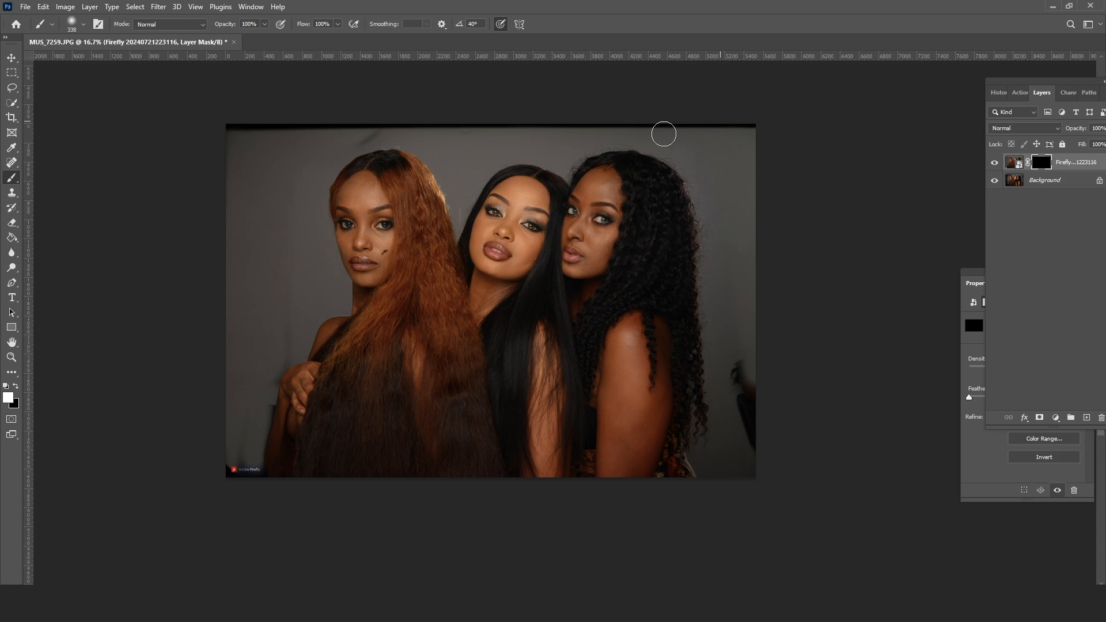
mouse_move(737, 369)
left_mouse_down()
mouse_move(747, 437)
mouse_move(761, 369)
mouse_move(755, 425)
mouse_move(724, 471)
mouse_move(751, 496)
mouse_move(735, 515)
left_mouse_up()
- Paint white on the mask over the women's exposed chest and arm skin to reveal the generated hair
mouse_move(540, 321)
left_mouse_down()
mouse_move(540, 447)
mouse_move(538, 340)
mouse_move(546, 409)
mouse_move(548, 332)
mouse_move(554, 423)
mouse_move(557, 341)
mouse_move(523, 400)
left_mouse_up()
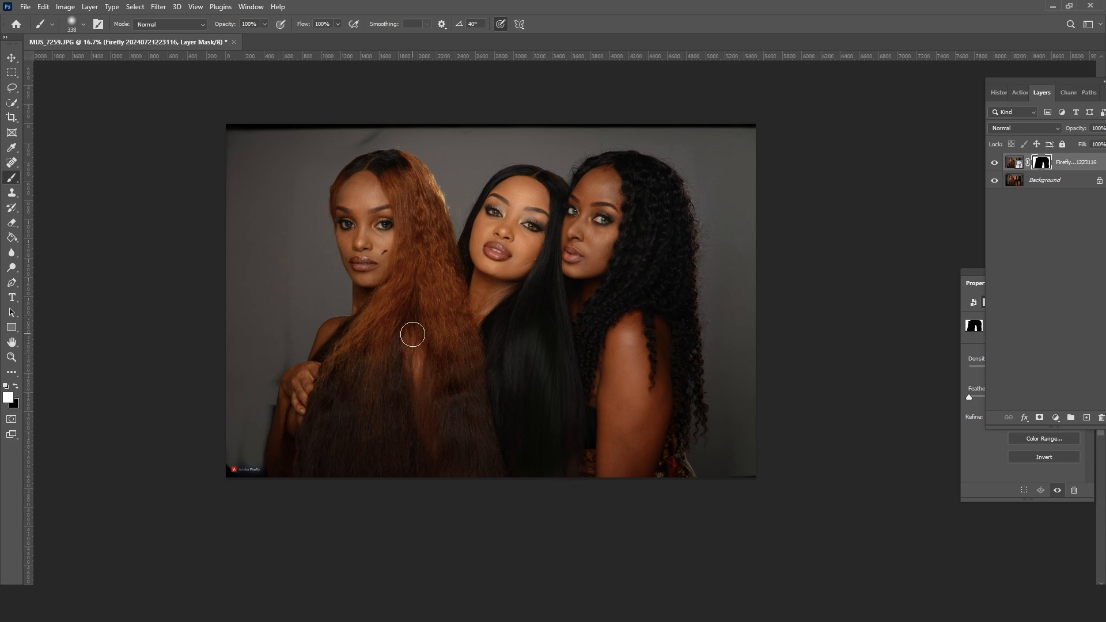
left_click_drag(409, 331, 413, 333)
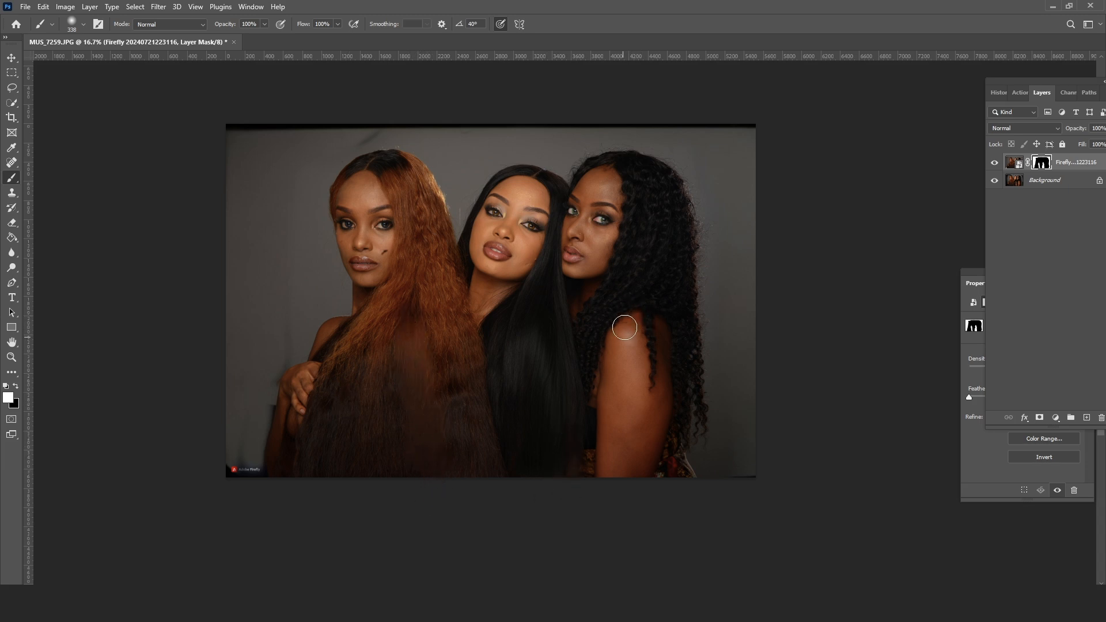
mouse_move(617, 321)
left_mouse_down()
mouse_move(597, 397)
mouse_move(615, 339)
mouse_move(640, 342)
mouse_move(662, 316)
mouse_move(626, 388)
mouse_move(655, 390)
mouse_move(667, 432)
mouse_move(610, 442)
mouse_move(598, 468)
mouse_move(668, 461)
left_mouse_up()
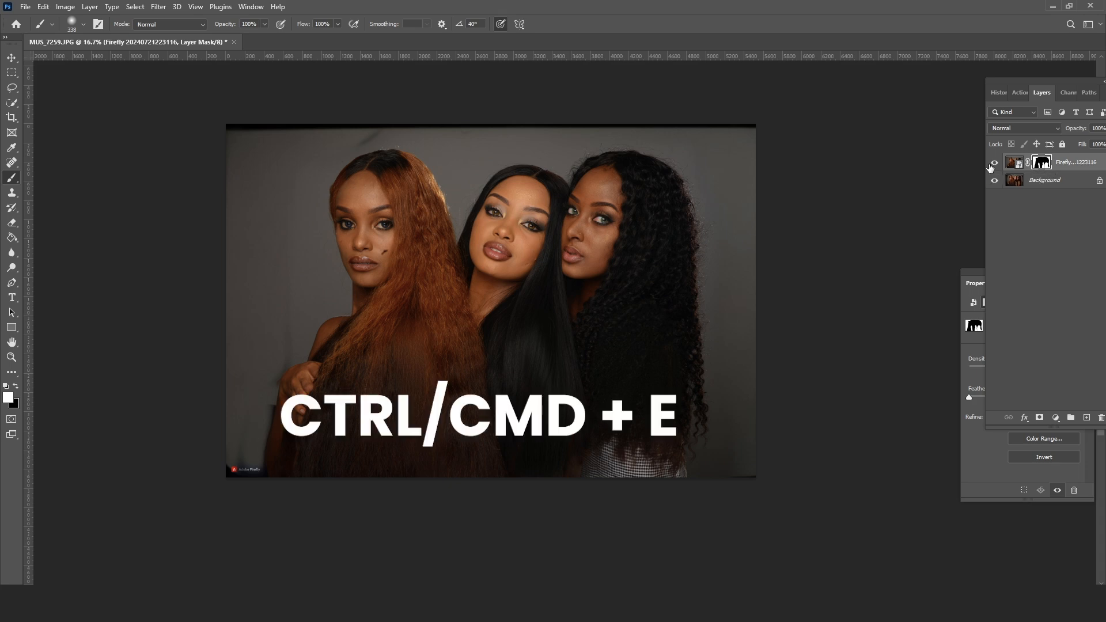
- Merge the masked Firefly layer into the background and duplicate the merged layer
key("ctrl+e")
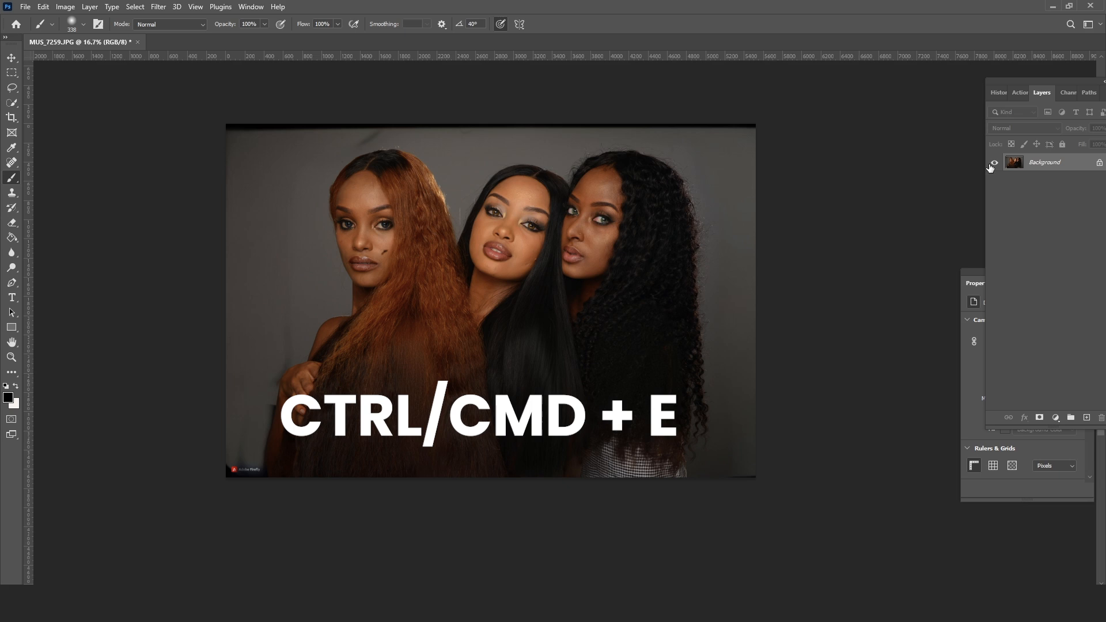
left_click_drag(1076, 163, 1087, 417)
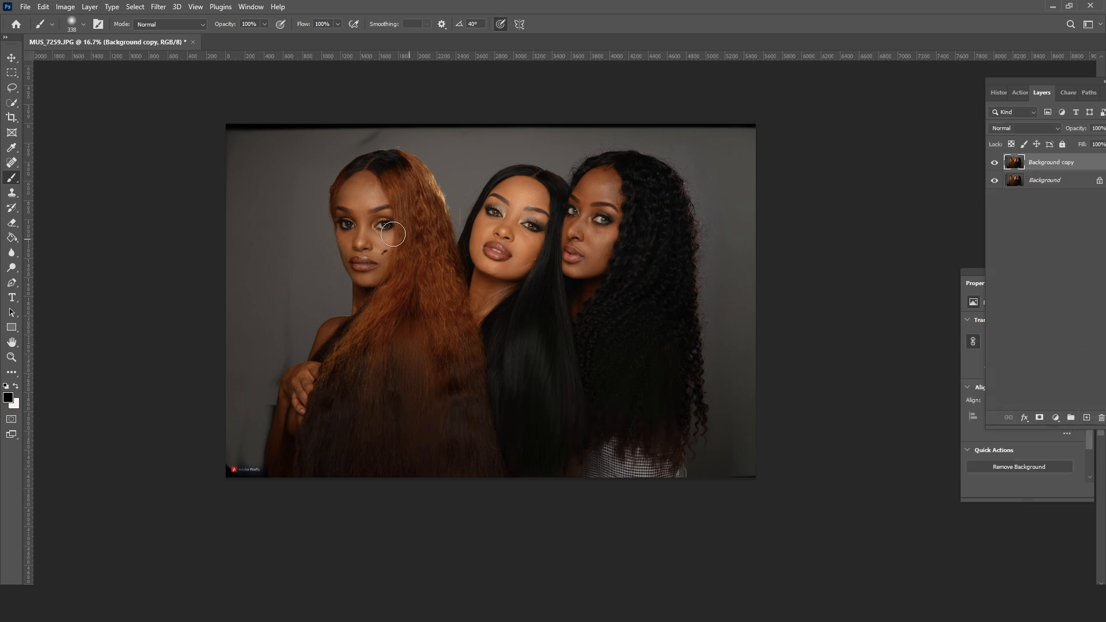
- Add an empty layer above Background copy and name it "blemish"
left_click(11, 357)
left_click_drag(383, 136, 465, 188)
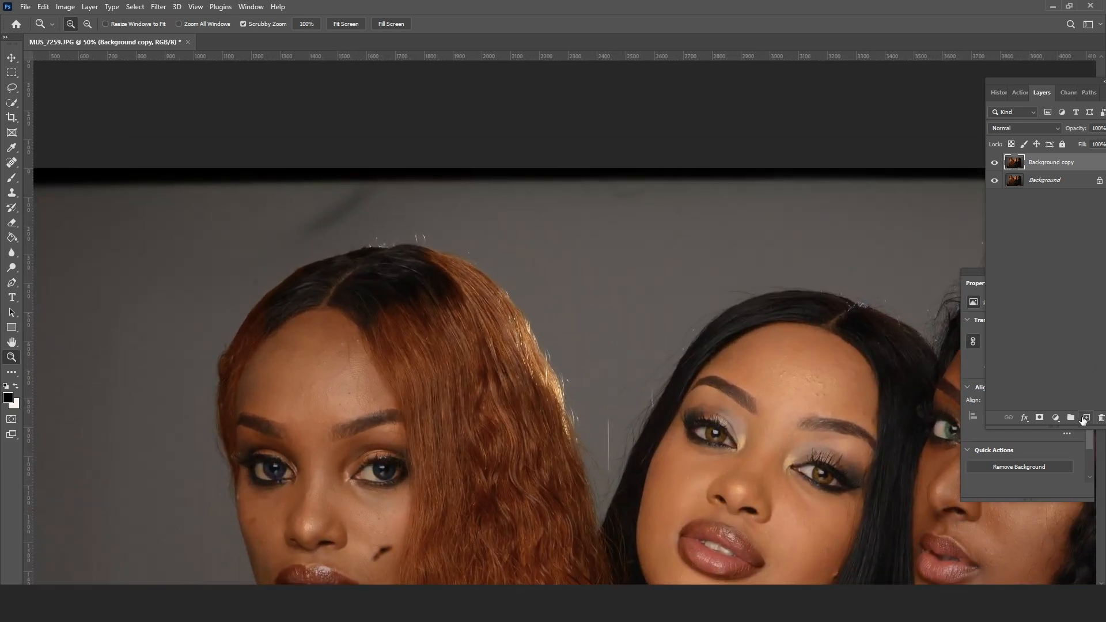
left_click(1088, 418)
double_click(1037, 161)
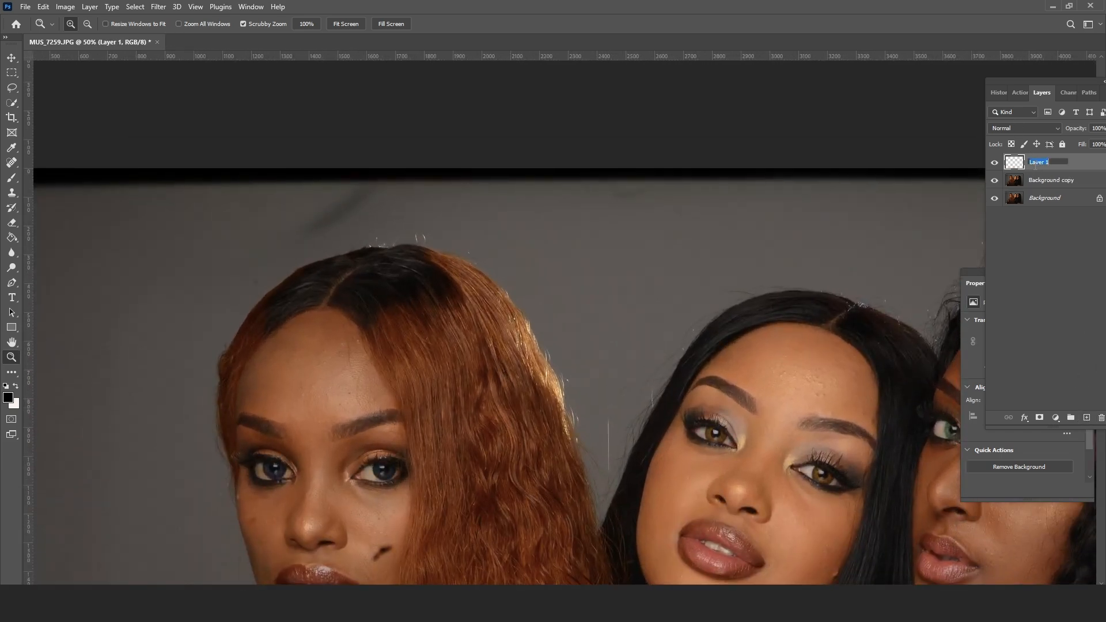
type("blemish")
left_click(1085, 166)
- Set up the Spot Healing Brush with Sample All Layers enabled and a brush size of 122 px
left_click_drag(601, 285, 746, 222)
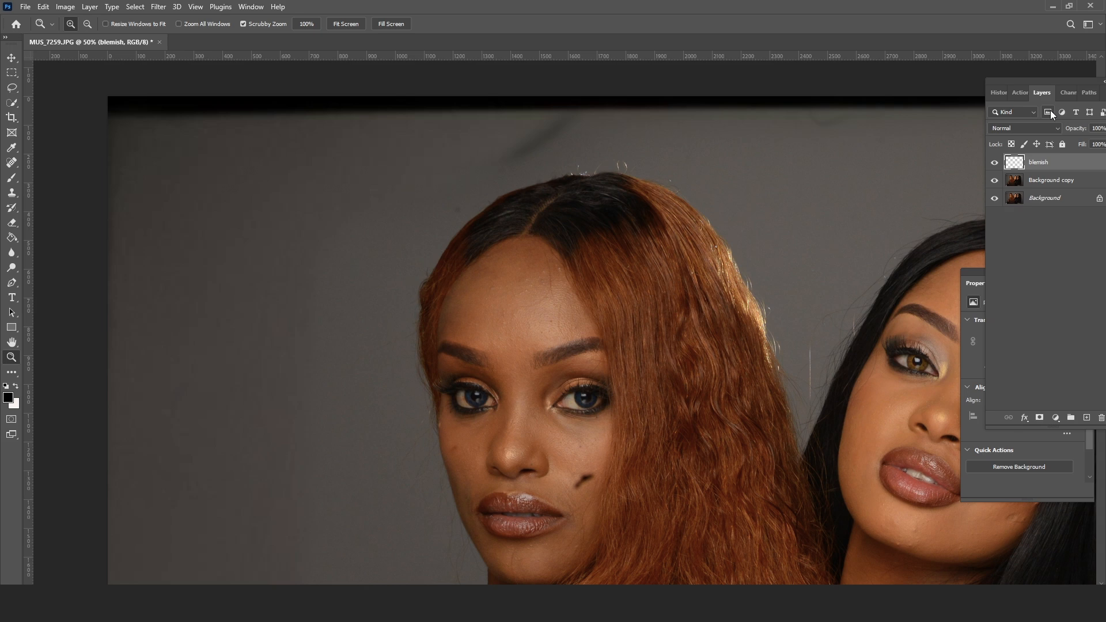
left_click(11, 164)
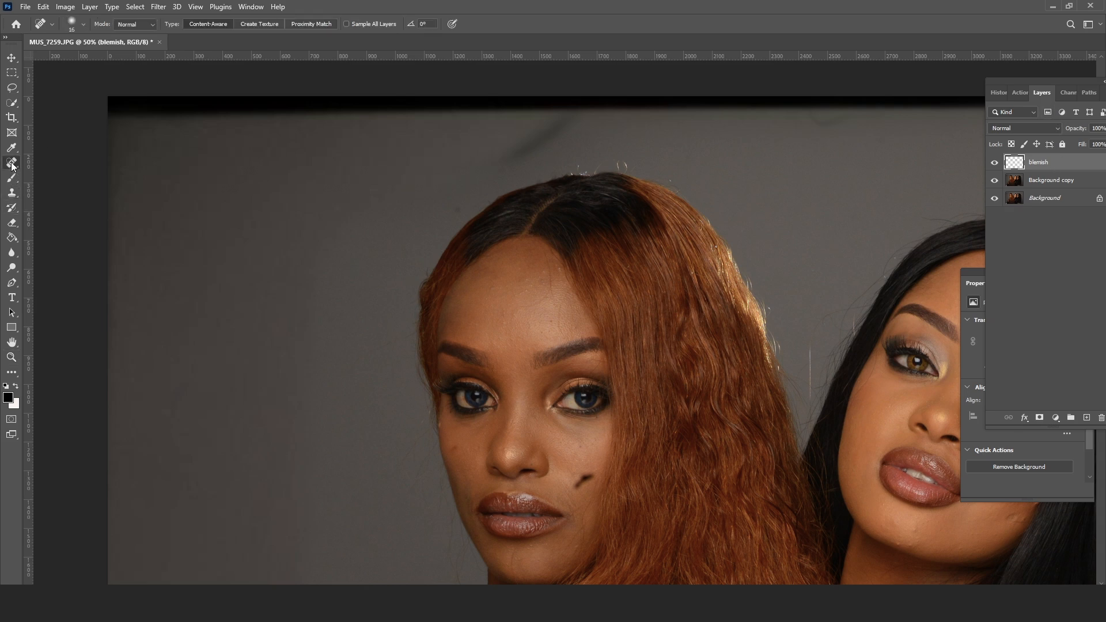
right_click(11, 164)
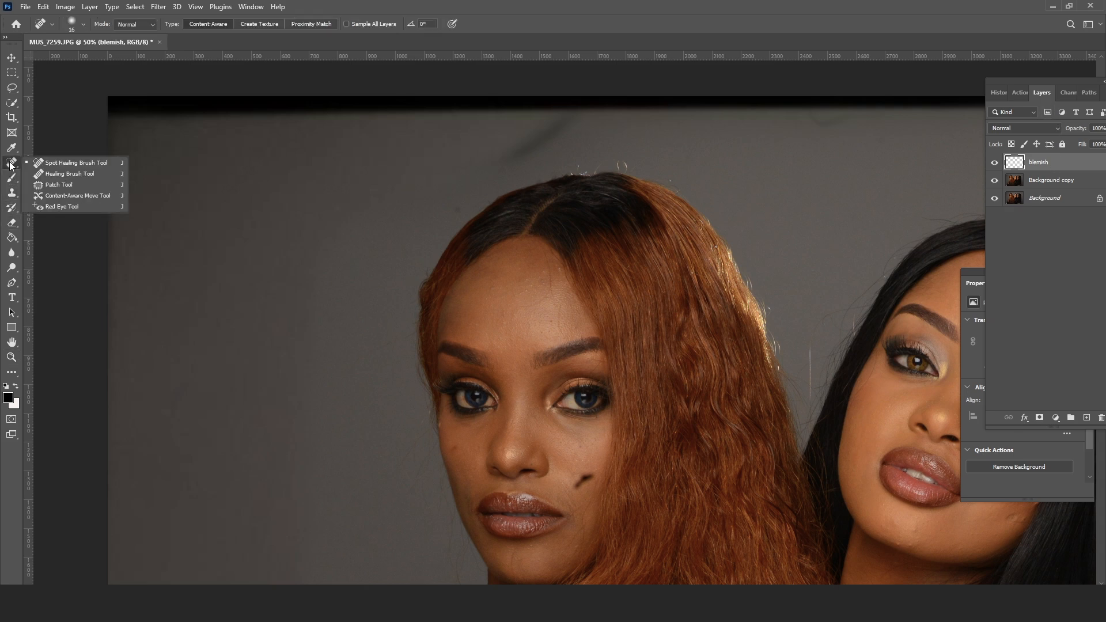
left_click(69, 163)
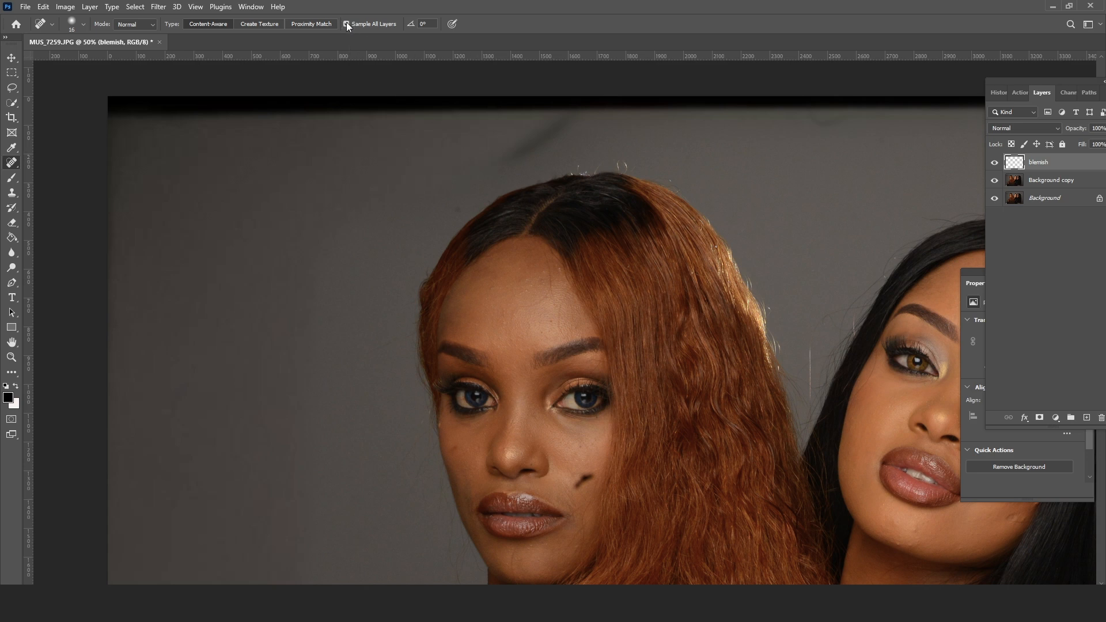
right_click(418, 174)
left_click(496, 199)
- Heal the dark streak above the red-haired woman and the black strip along the photo's upper edge
left_click_drag(515, 153, 572, 131)
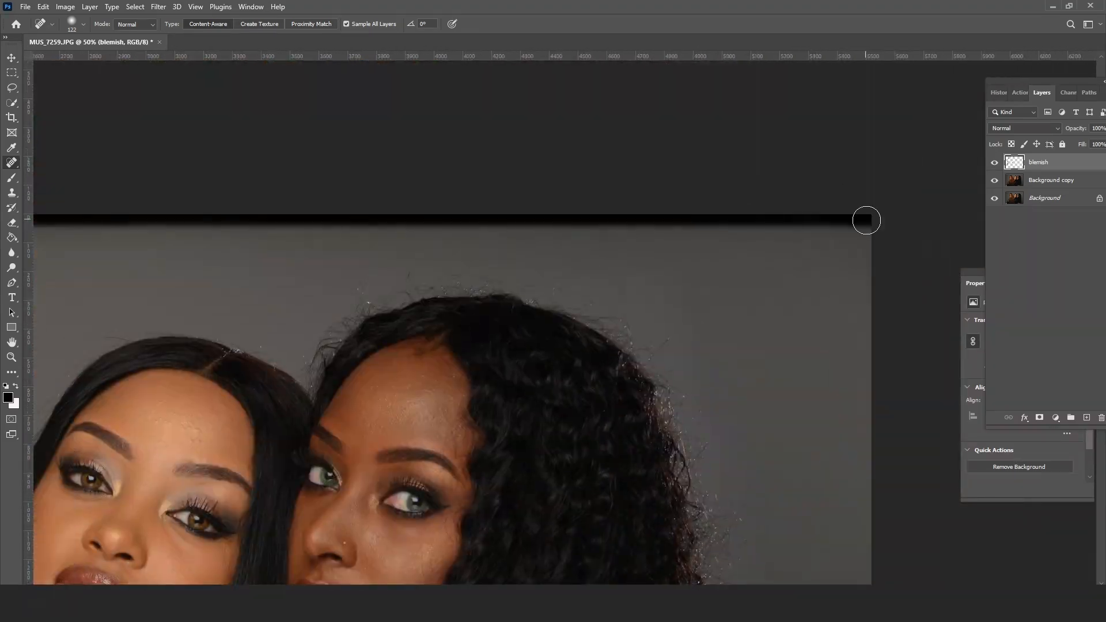
mouse_move(866, 220)
left_mouse_down()
mouse_move(417, 230)
mouse_move(348, 250)
mouse_move(365, 239)
left_mouse_up()
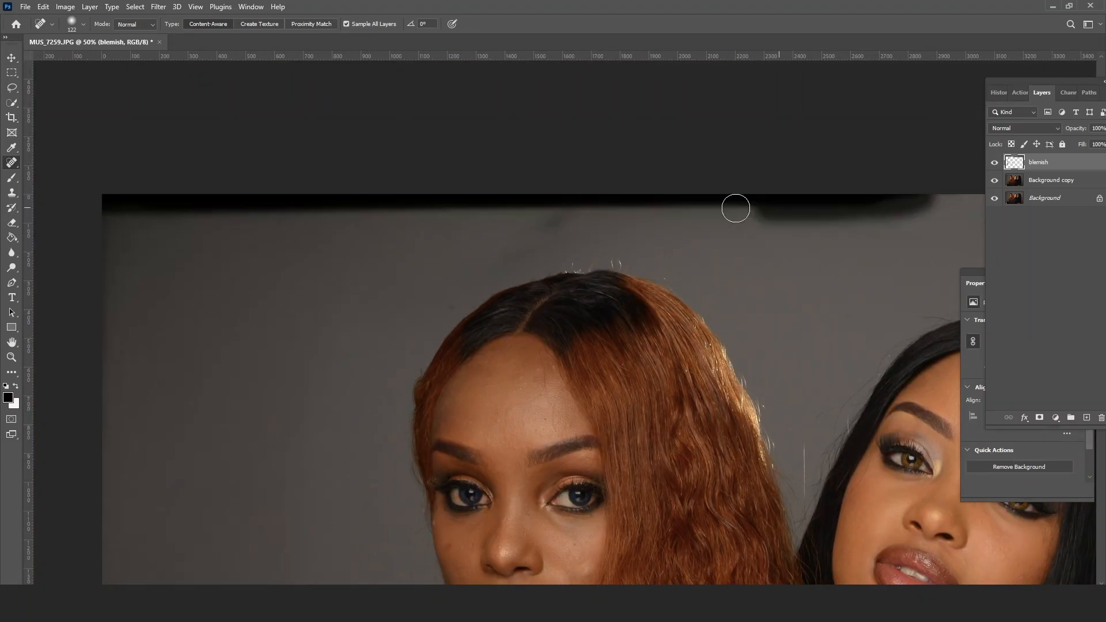
mouse_move(736, 208)
left_mouse_down()
mouse_move(111, 348)
mouse_move(128, 286)
left_mouse_up()
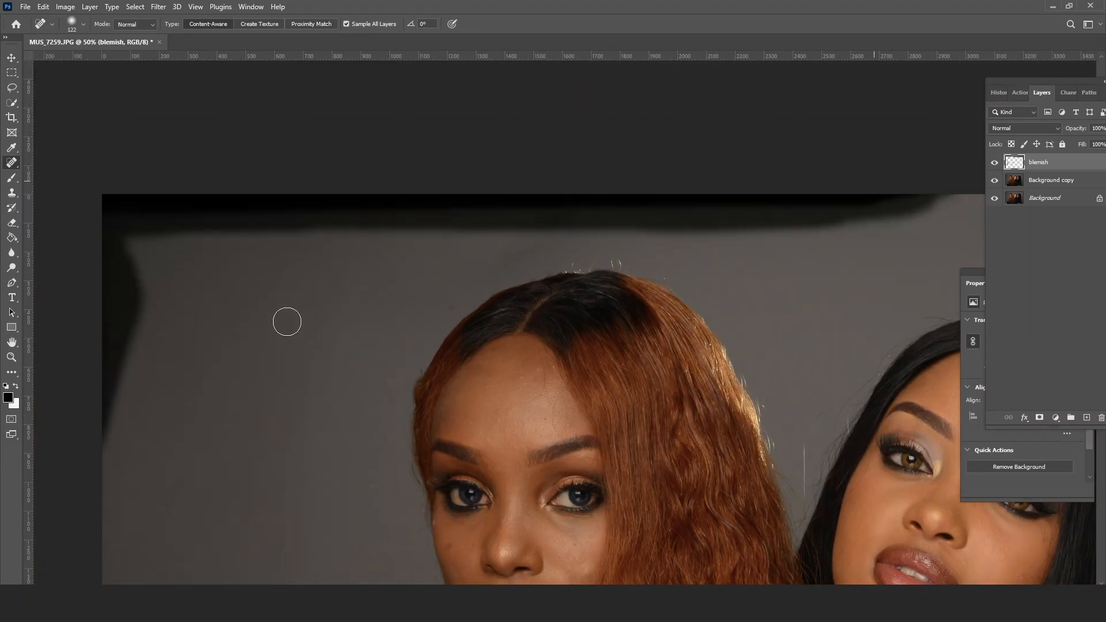
- Heal the backdrop beside the red-haired woman's arm and remove the Adobe Firefly watermark from the photo's corner
key("z")
key("ctrl+minus")
key("ctrl+minus")
key("ctrl+minus")
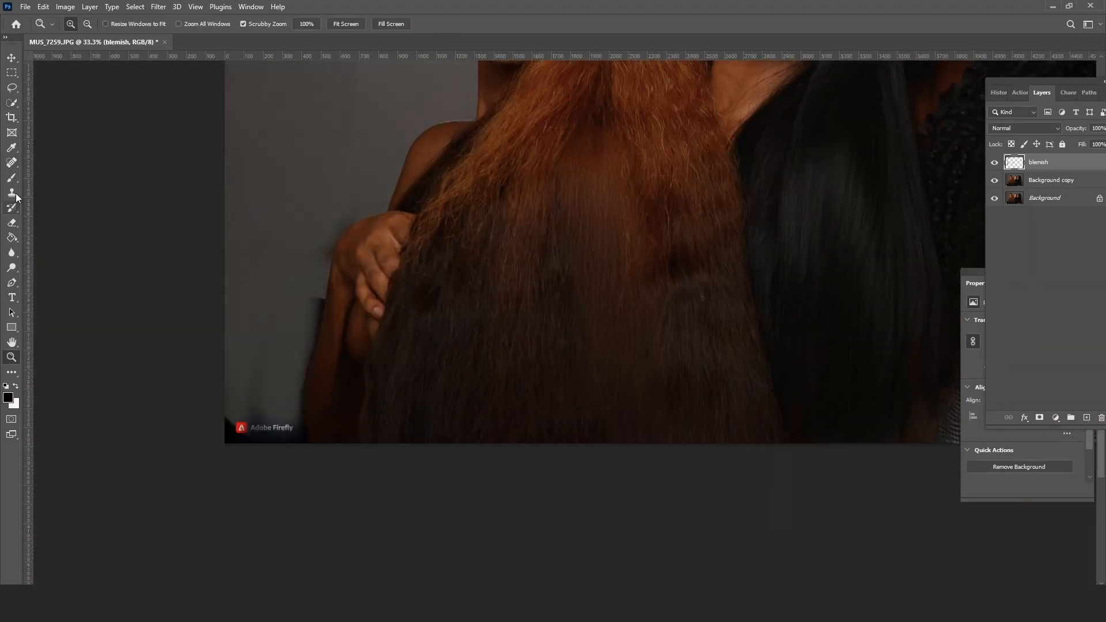
key("j")
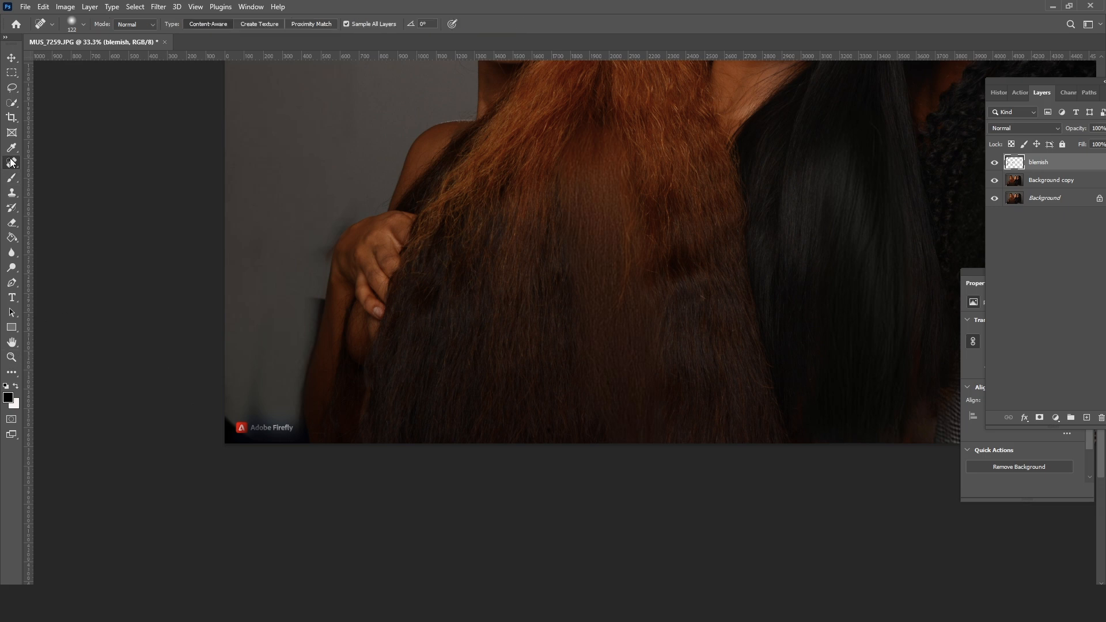
left_click_drag(256, 231, 300, 448)
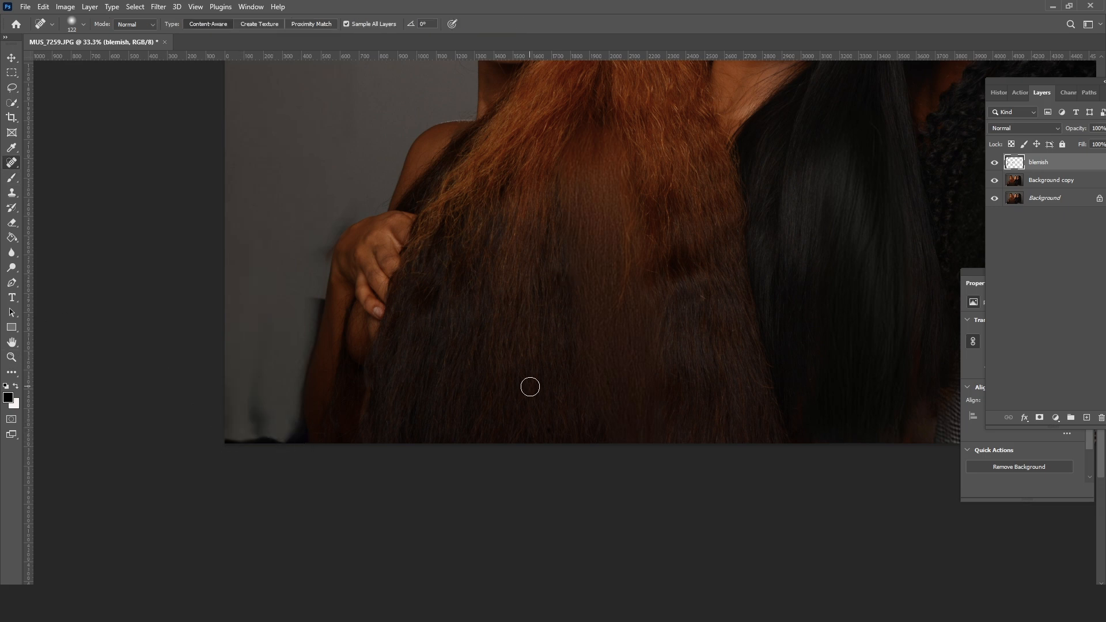
- Toggle the blemish layer's visibility to compare the whole photo before and after healing
key("z")
key("ctrl+minus")
key("ctrl+minus")
key("ctrl+minus")
left_click(993, 163)
left_click(993, 164)
left_click(993, 164)
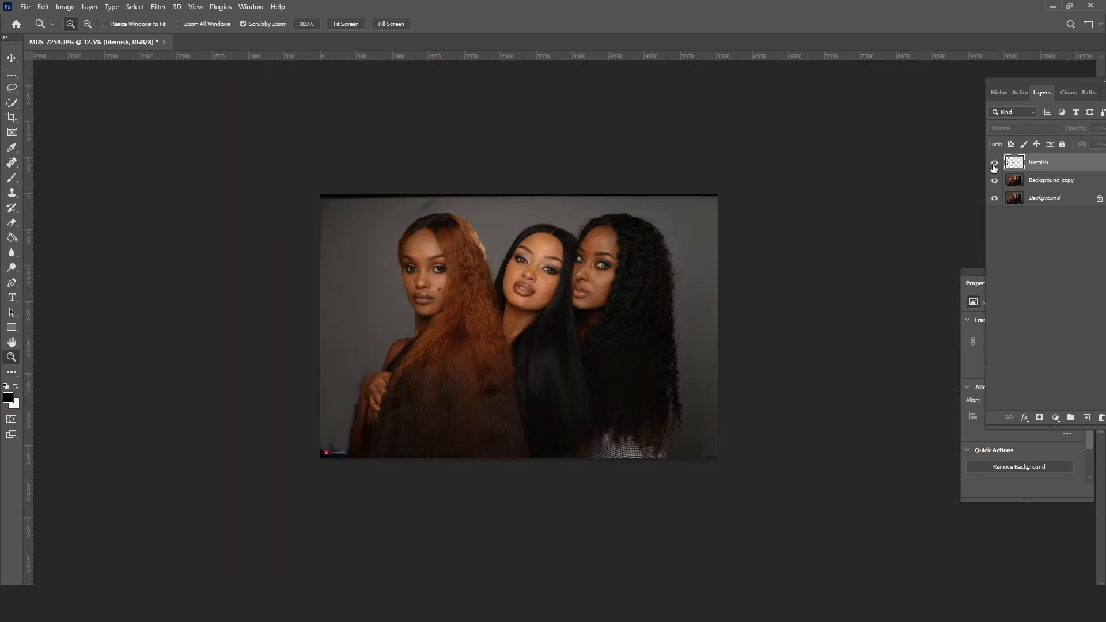
left_click(993, 165)
left_click(994, 164)
left_click(994, 166)
left_click(993, 165)
left_click(993, 166)
left_click(994, 165)
left_click(993, 166)
left_click(994, 166)
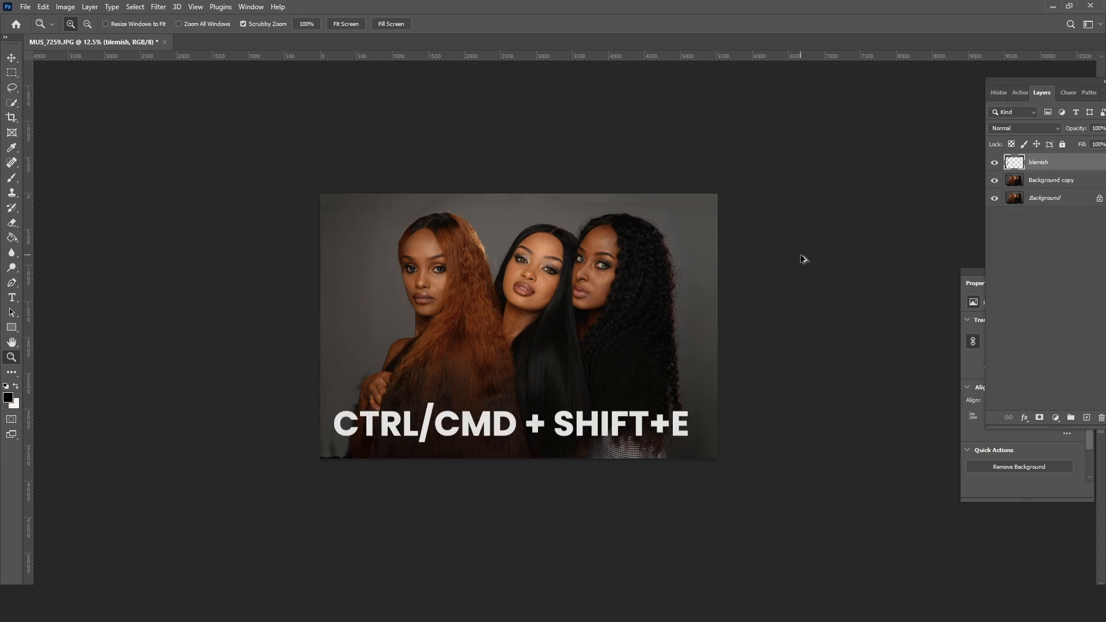
- Stamp all visible layers into a new merged layer and duplicate that layer
key("ctrl+alt+shift+e")
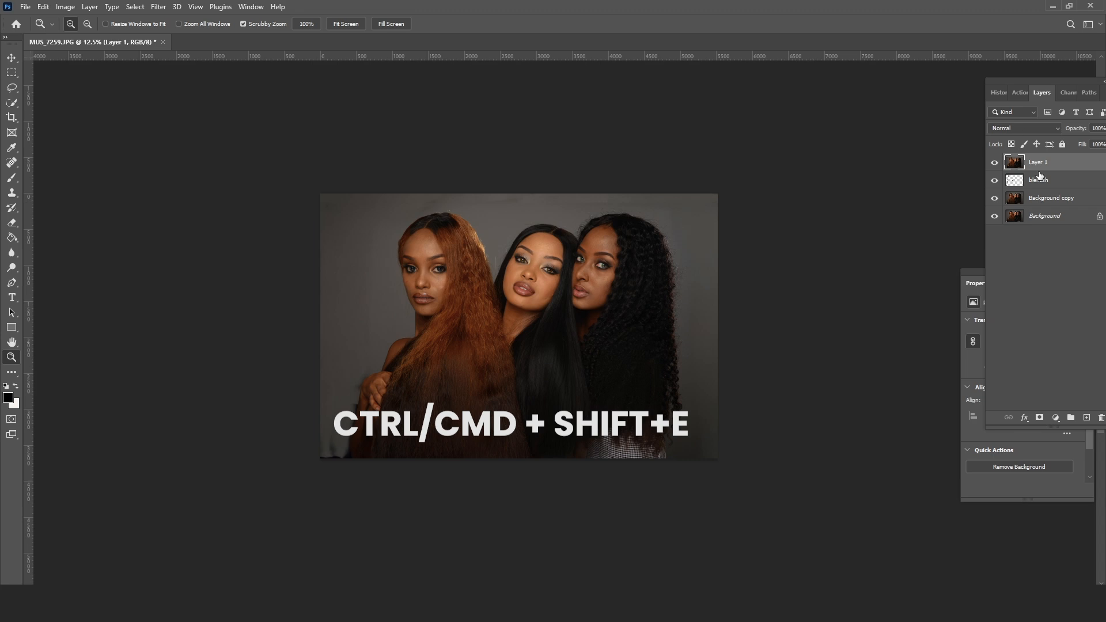
double_click(1038, 163)
left_click(1078, 166)
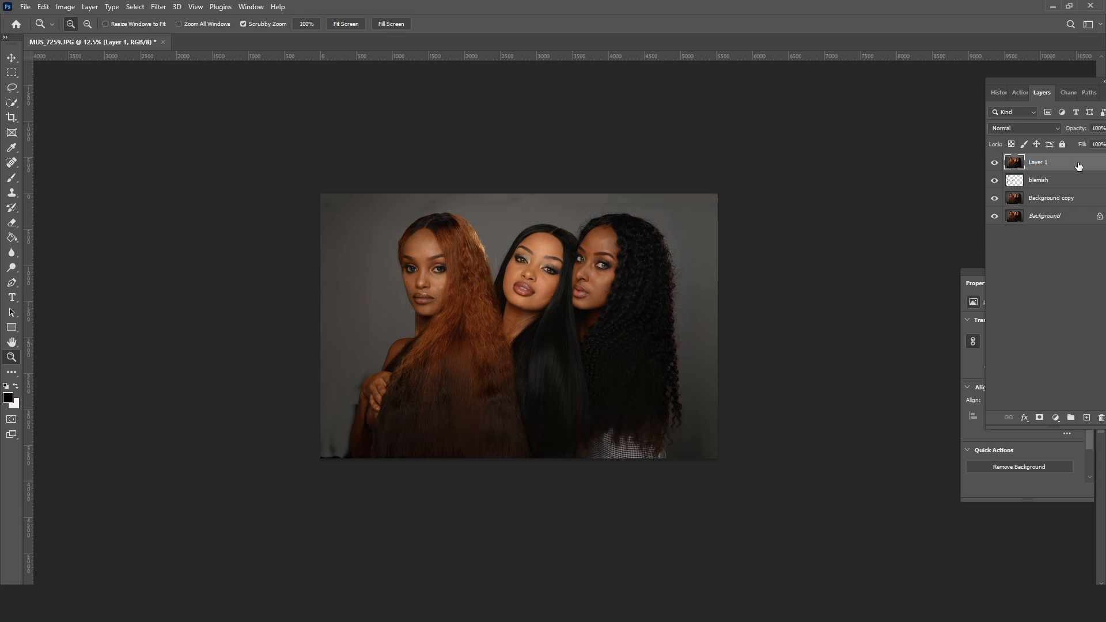
left_click_drag(1069, 166, 1089, 415)
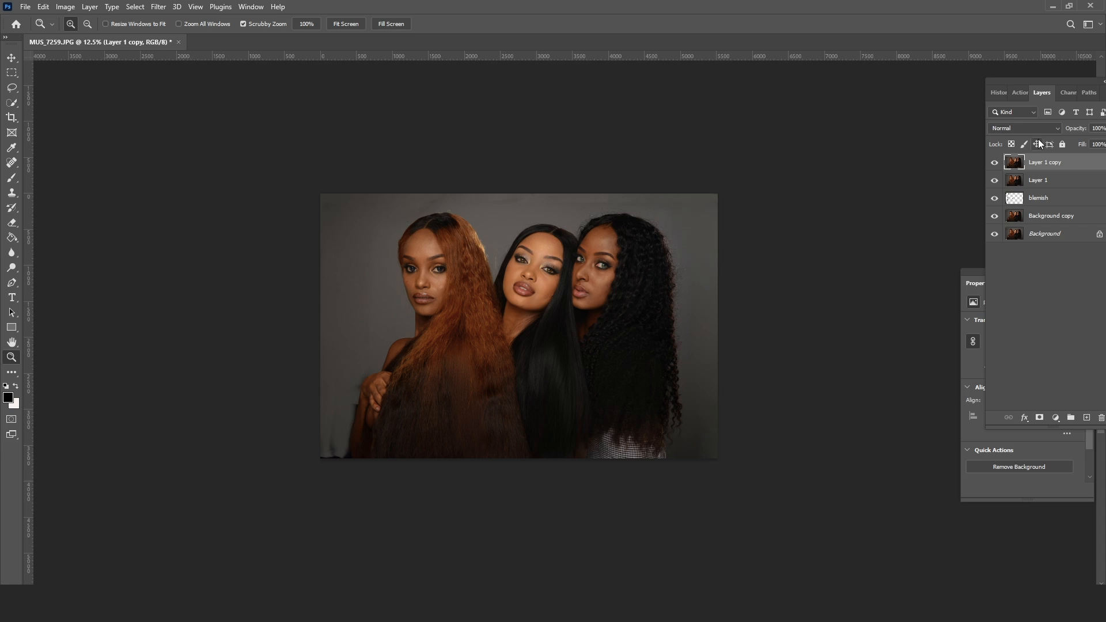
- Rename the merged layer "tone" and its duplicate above it "texture"
double_click(1037, 179)
left_click(1075, 180)
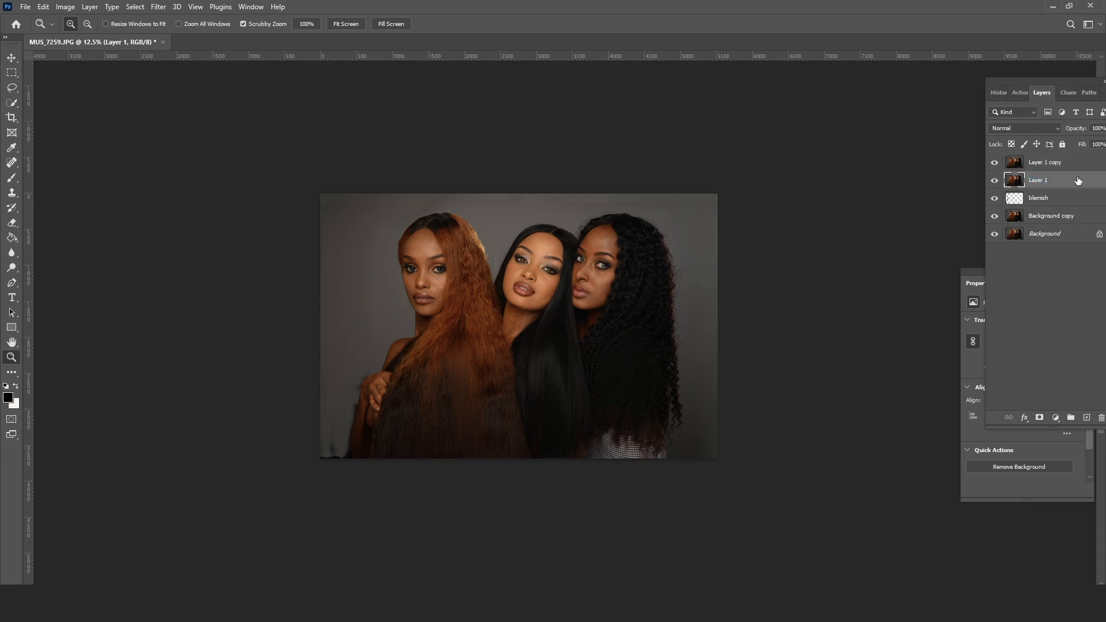
double_click(1042, 180)
type("tone")
double_click(1046, 162)
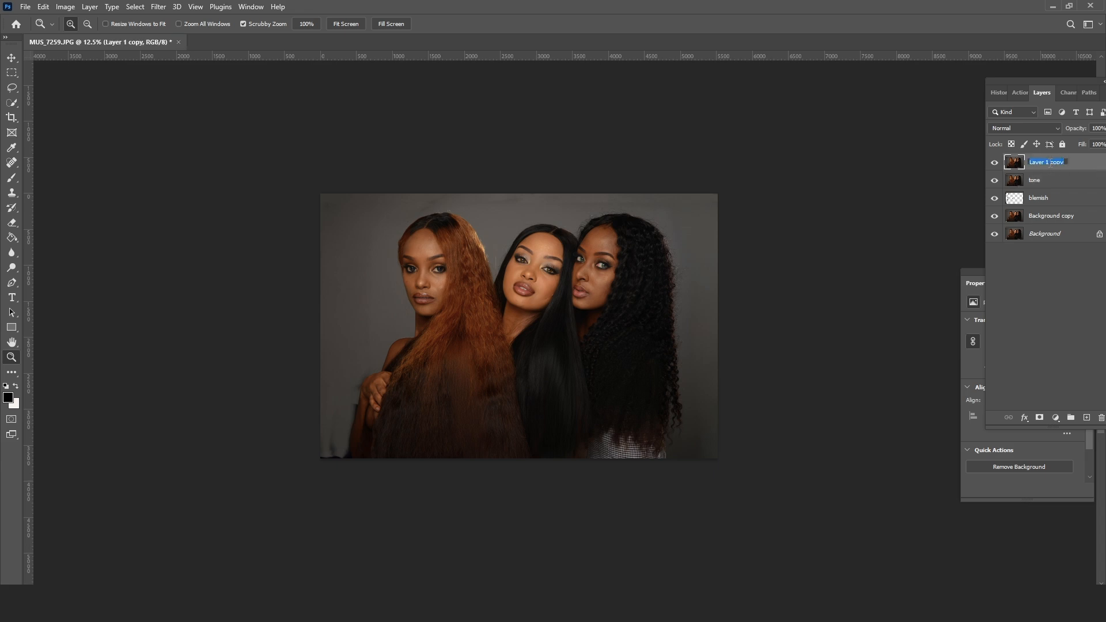
type("texture")
key("Return")
- Hide the texture layer and start a Gaussian Blur on the tone layer with the radius lowered to 0.1 pixels
left_click(995, 163)
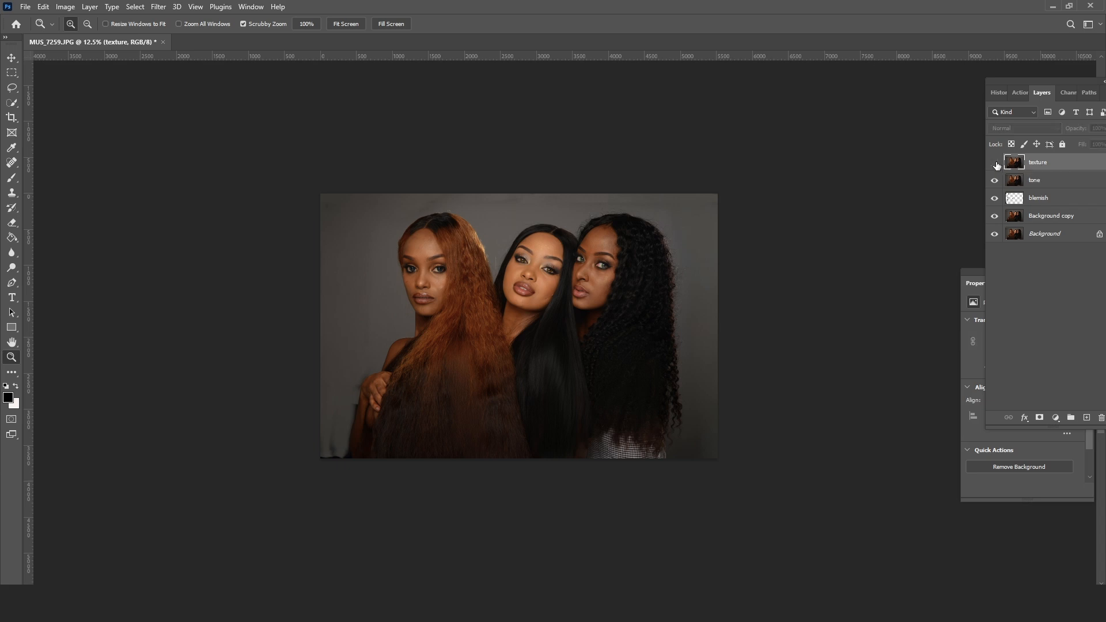
left_click(1042, 182)
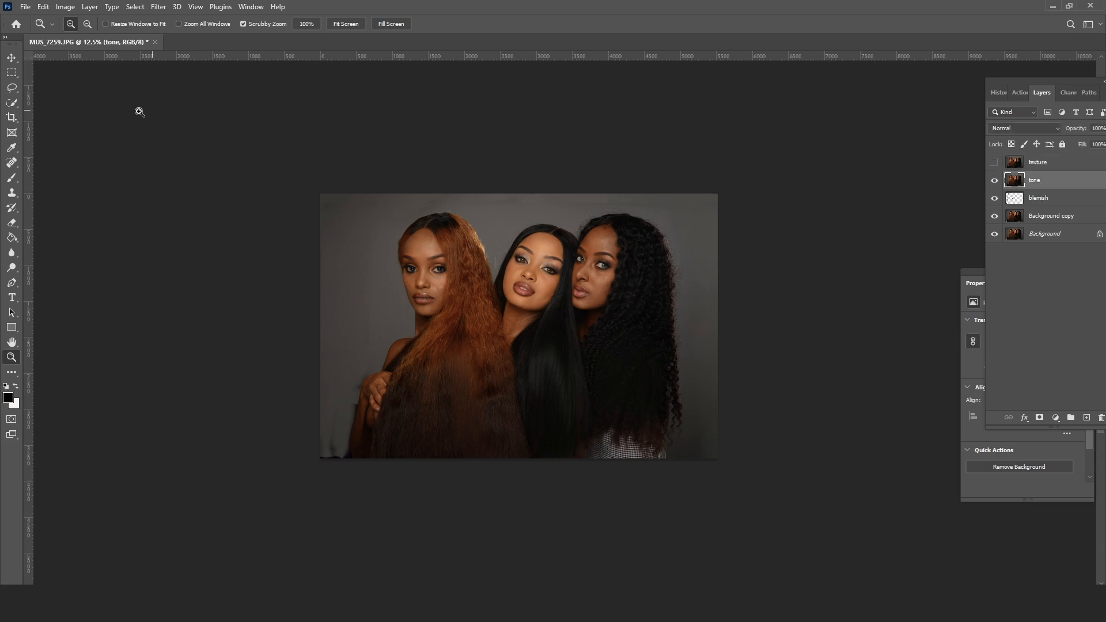
left_click(161, 8)
mouse_move(187, 156)
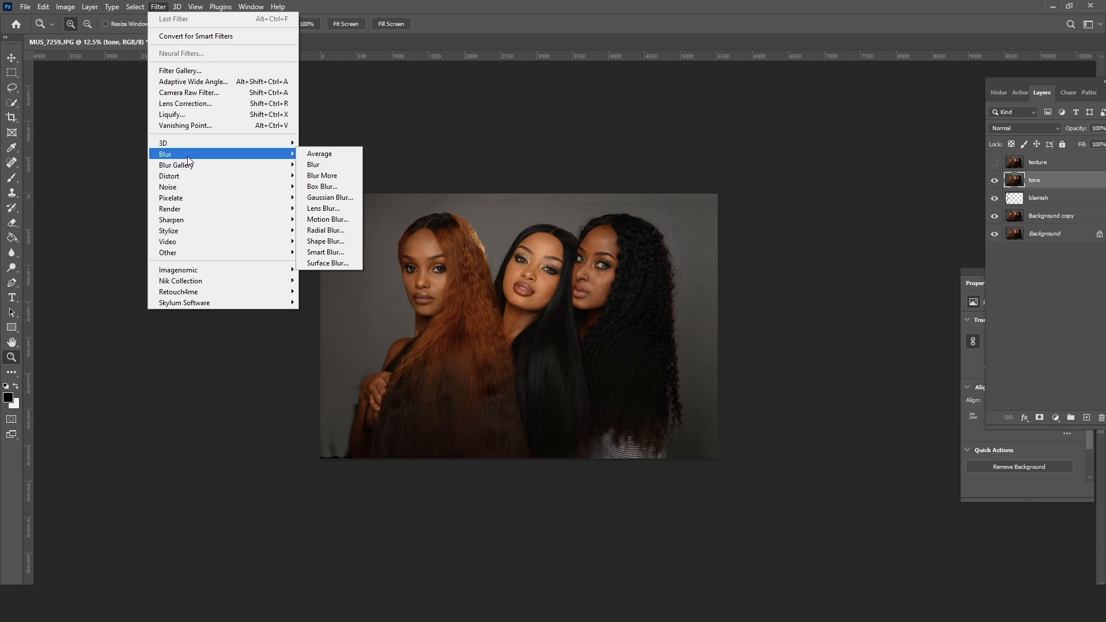
left_click(325, 197)
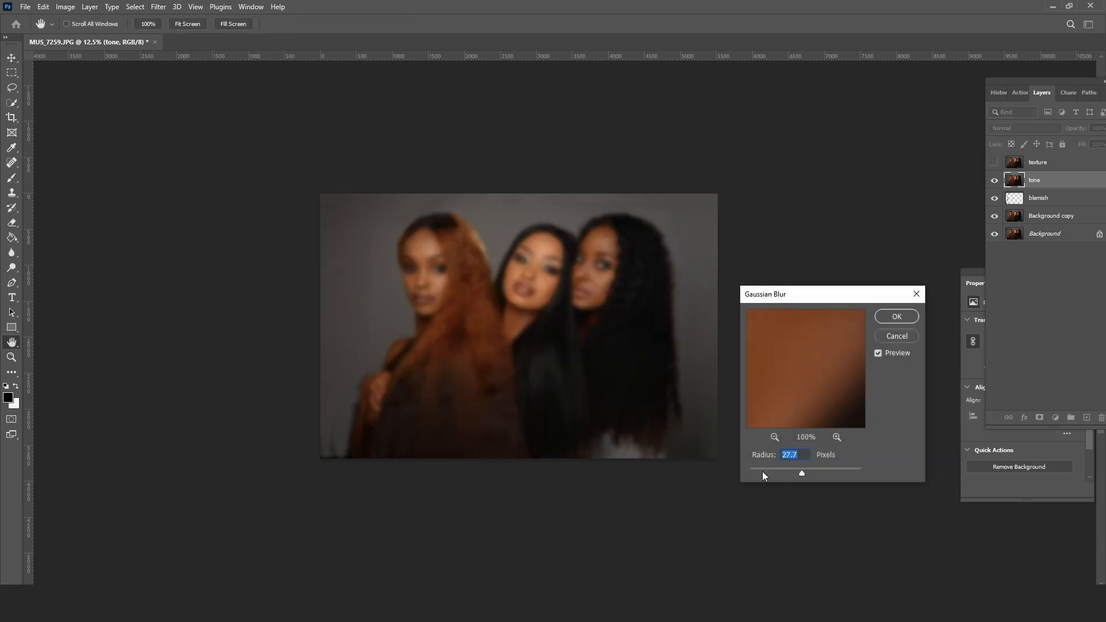
left_click_drag(802, 472, 750, 473)
left_click_drag(812, 294, 818, 159)
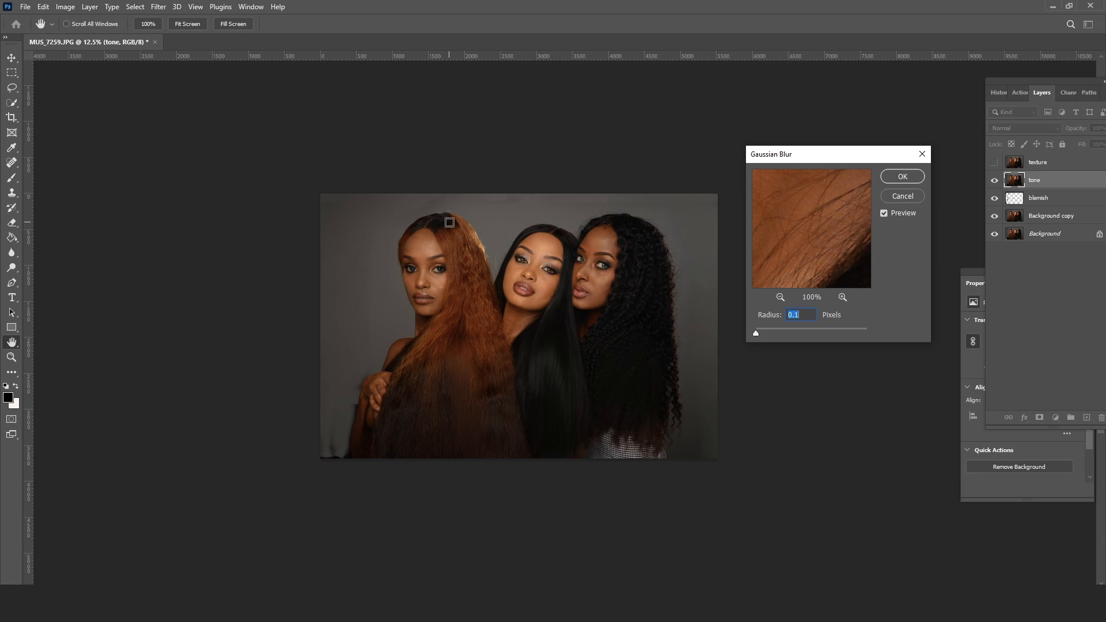
- Preview the women's facial skin at several spots and apply the Gaussian Blur to the tone layer with a radius of about 4.3 pixels
left_click(426, 244)
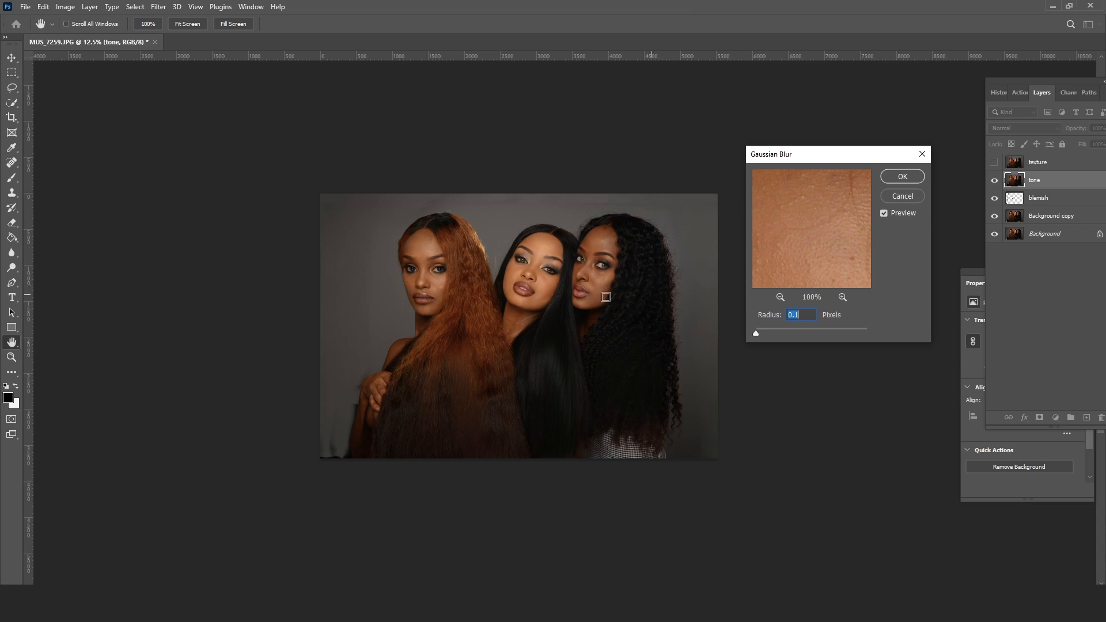
left_click(546, 285)
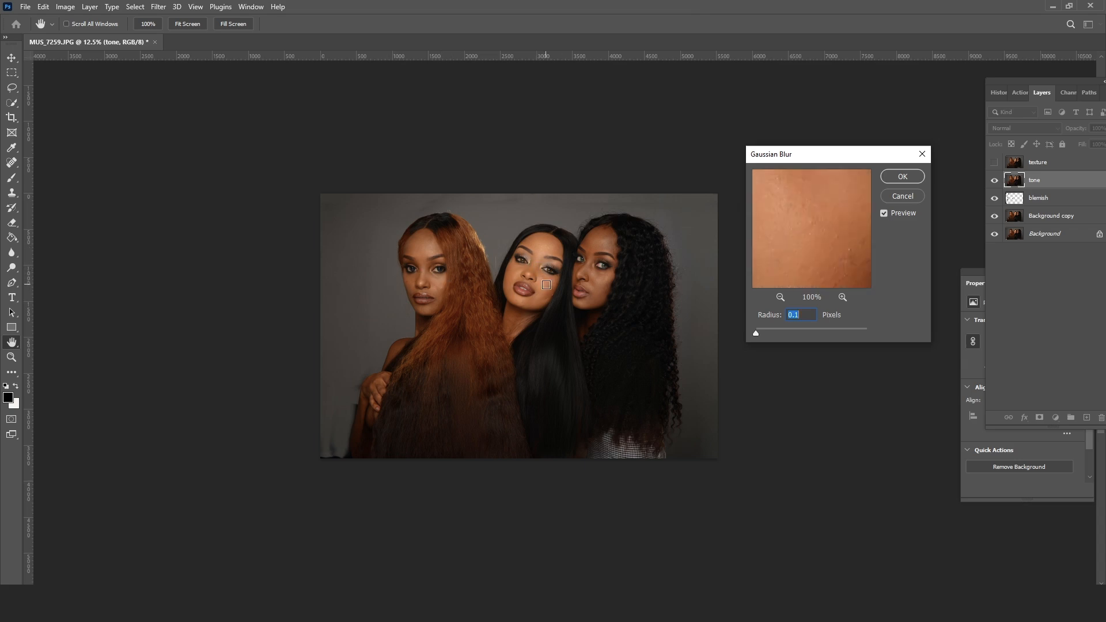
left_click(538, 244)
left_click(439, 284)
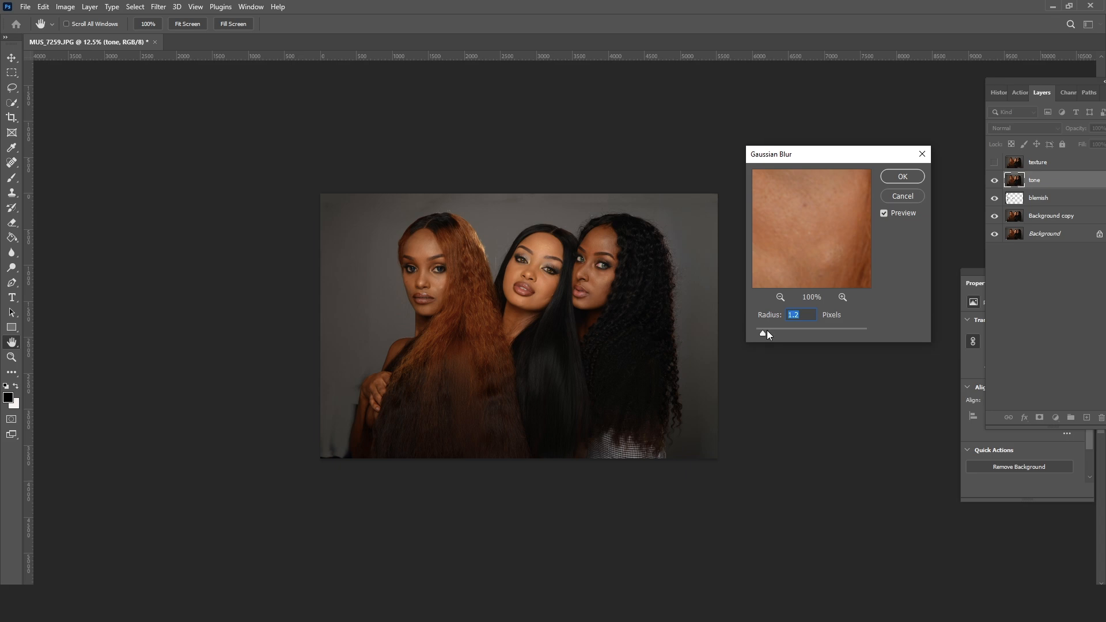
mouse_move(768, 334)
left_mouse_down()
mouse_move(792, 334)
mouse_move(747, 333)
left_mouse_up()
left_click(772, 332)
left_click(780, 299)
left_click_drag(798, 211, 833, 261)
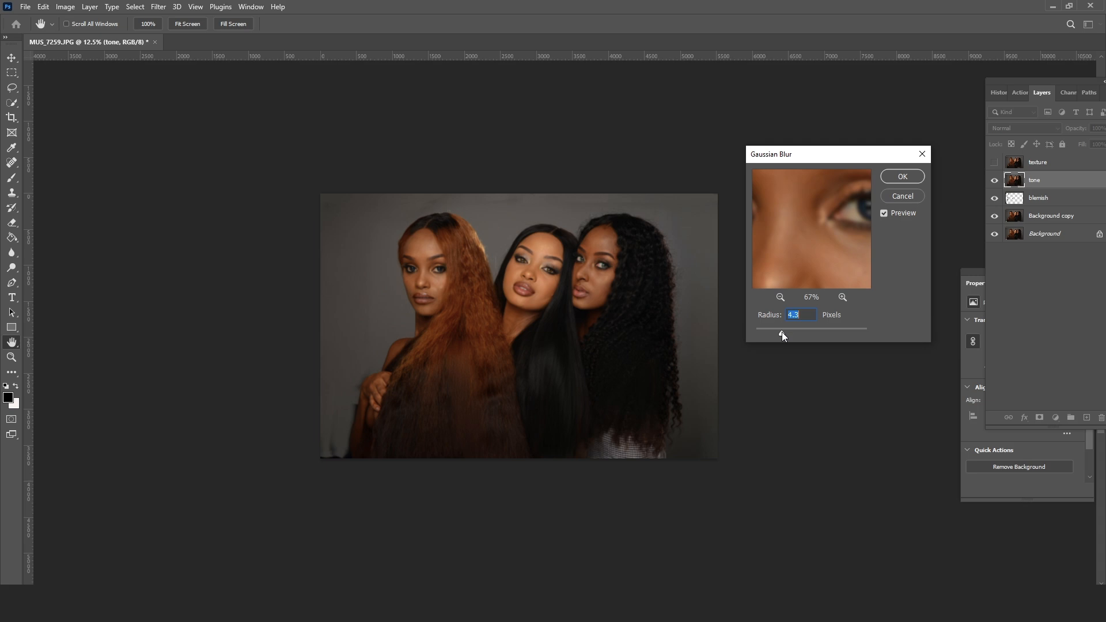
mouse_move(821, 237)
left_mouse_down()
mouse_move(816, 223)
mouse_move(834, 250)
left_mouse_up()
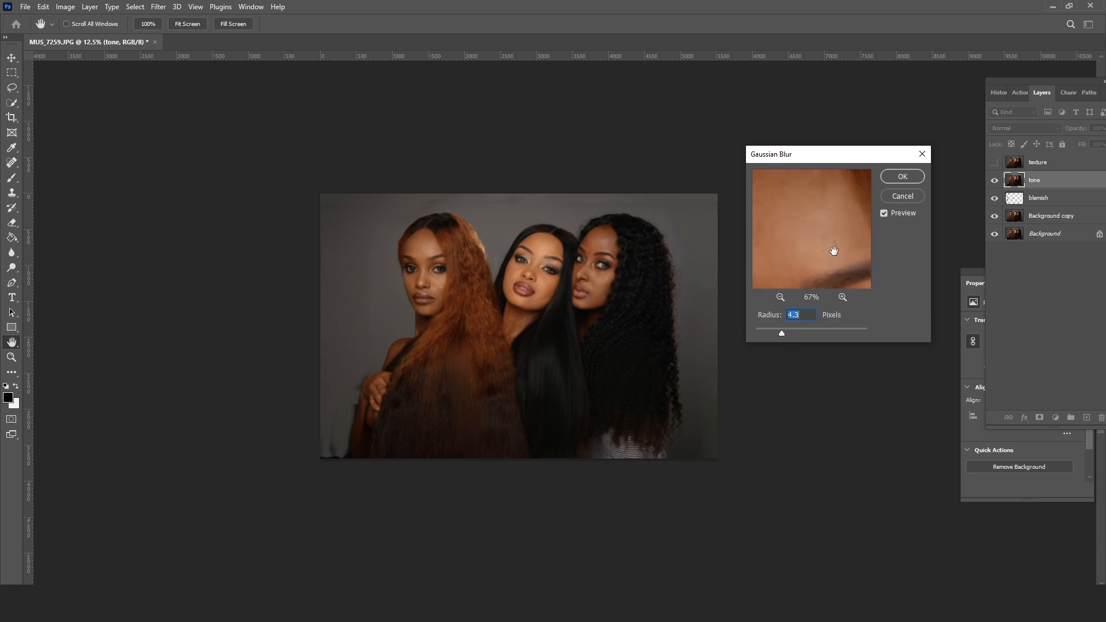
left_click(784, 332)
left_click(893, 177)
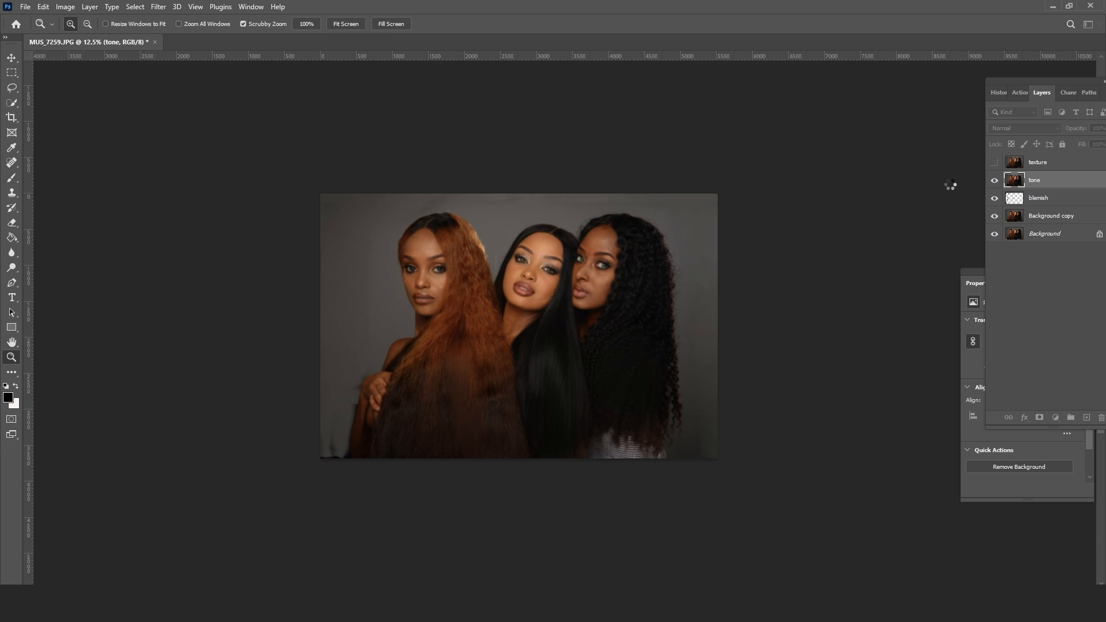
- Show the texture layer again and start Apply Image on it with Subtract blending
left_click(1042, 163)
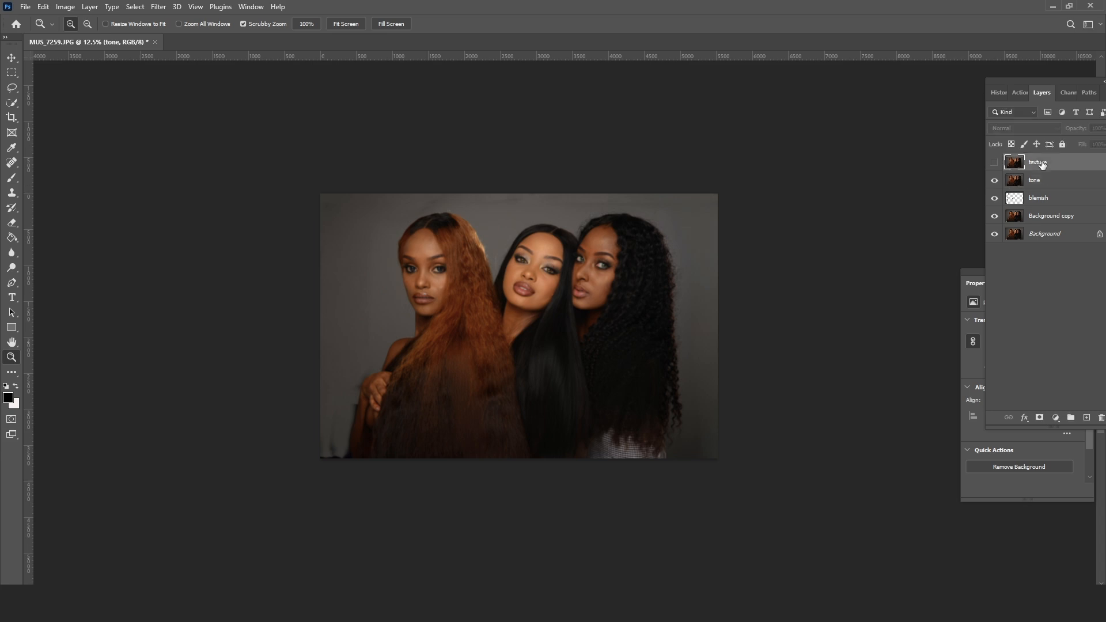
left_click(995, 164)
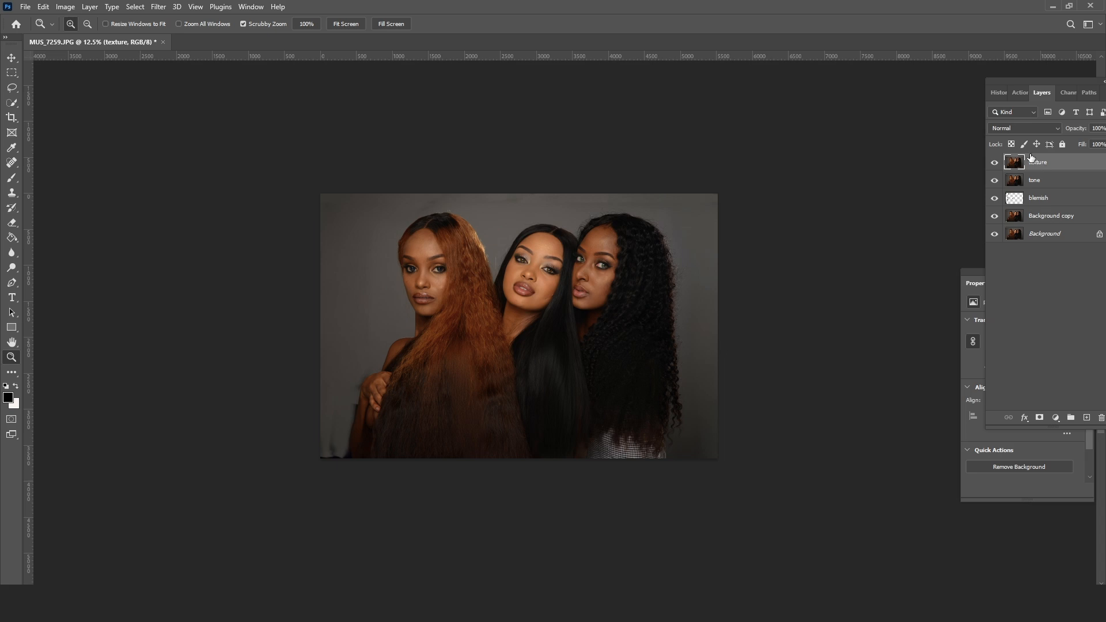
left_click_drag(498, 57, 616, 129)
key("ctrl+z")
left_click(65, 7)
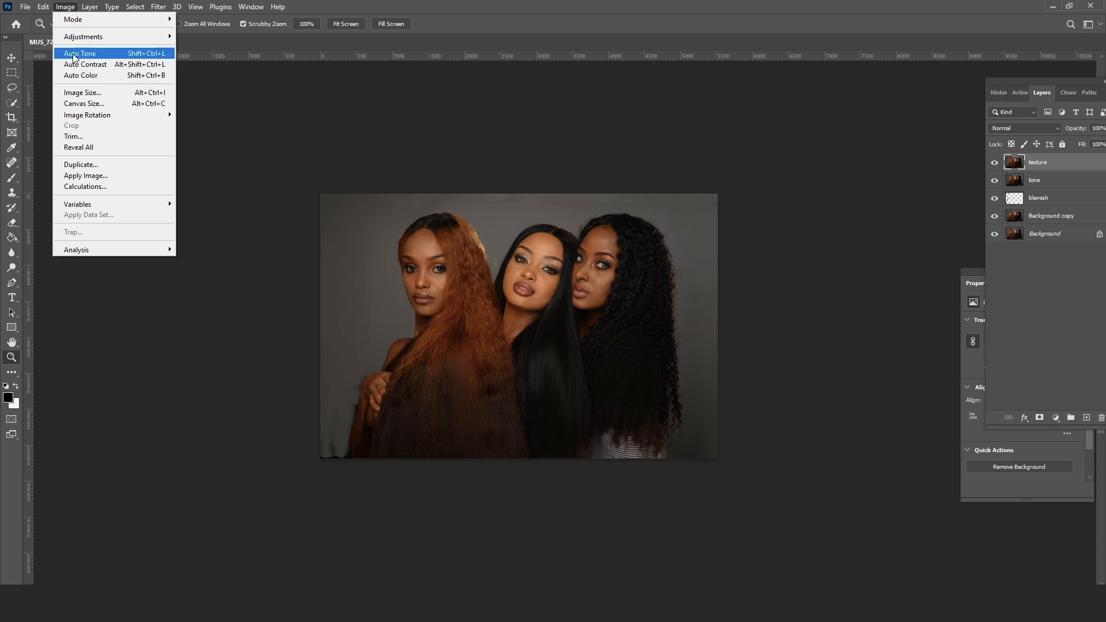
left_click(112, 175)
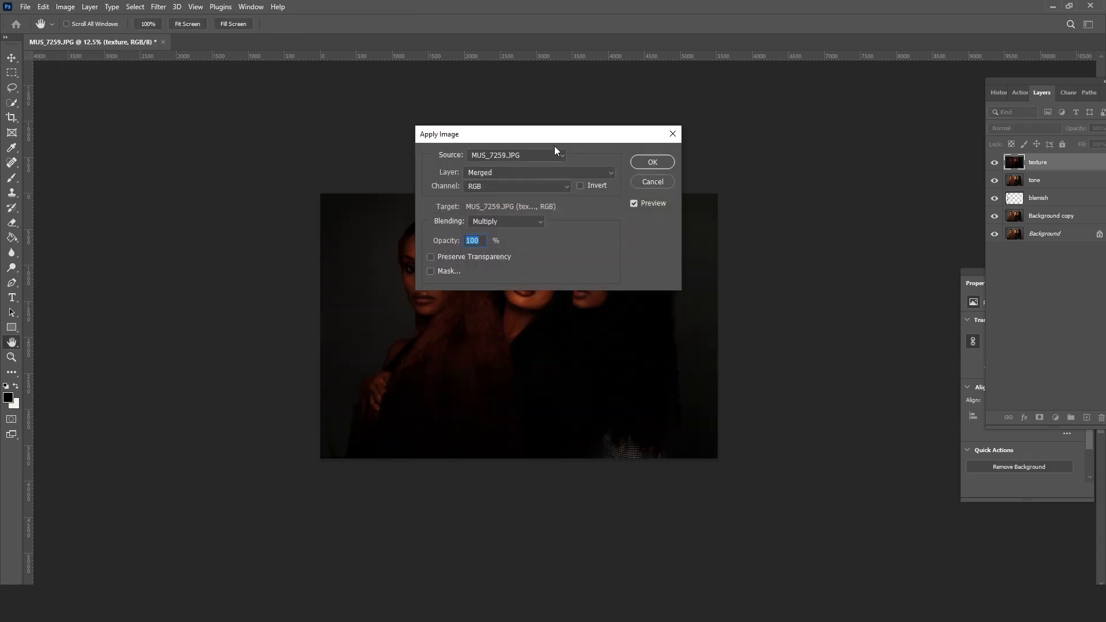
left_click_drag(554, 147, 781, 107)
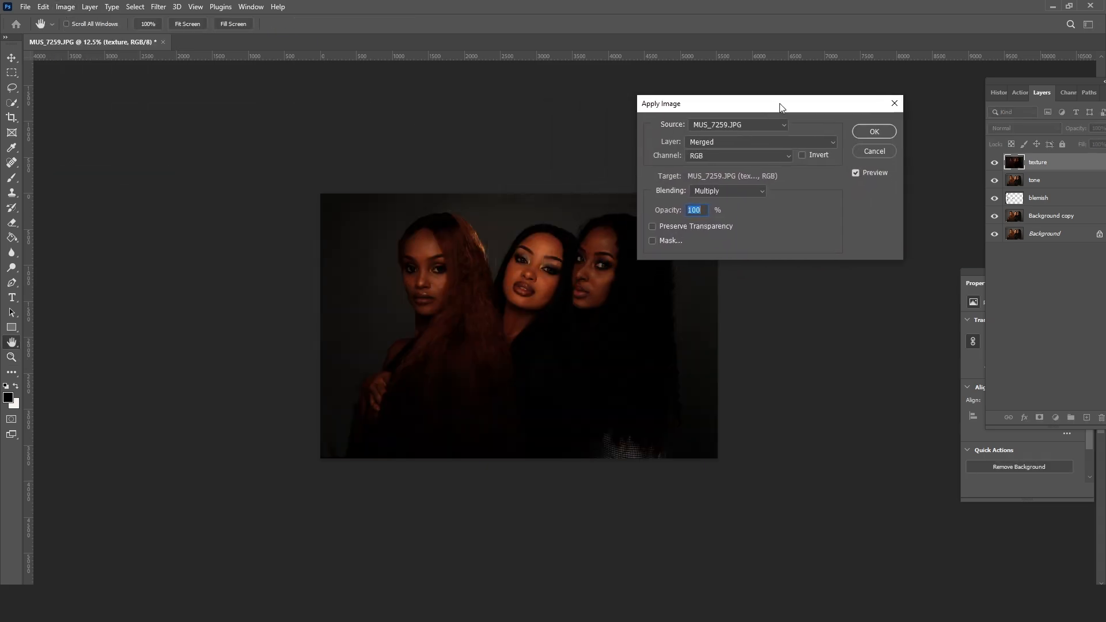
left_click(759, 194)
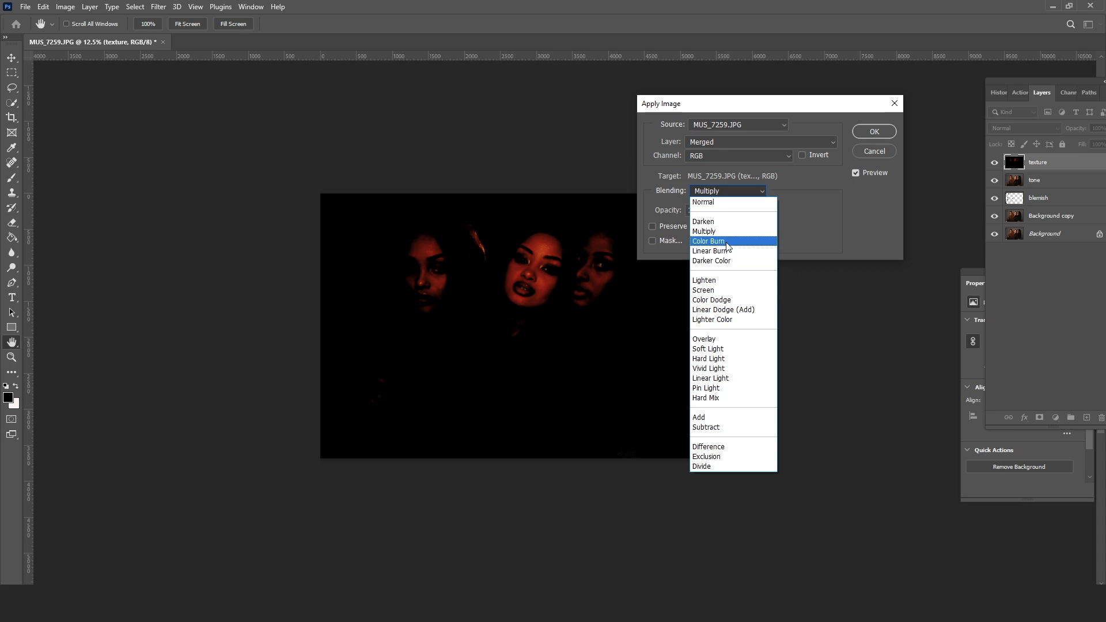
left_click(717, 429)
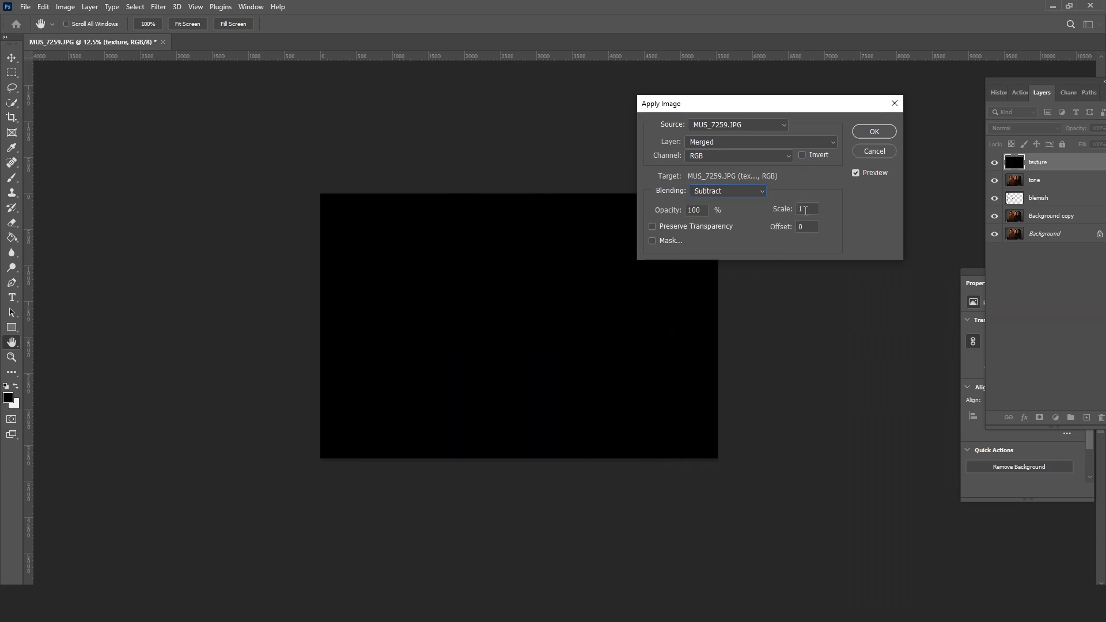
- Apply the image to the texture layer with scale 2, offset 128 and the tone layer as source
type("2")
double_click(798, 226)
type("12")
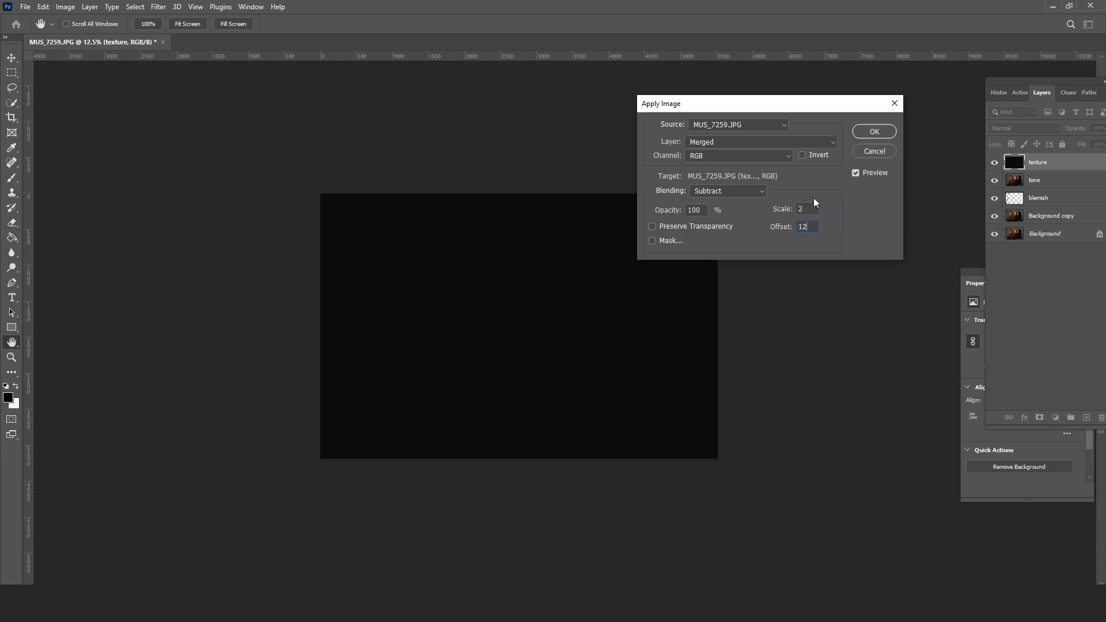
type("8")
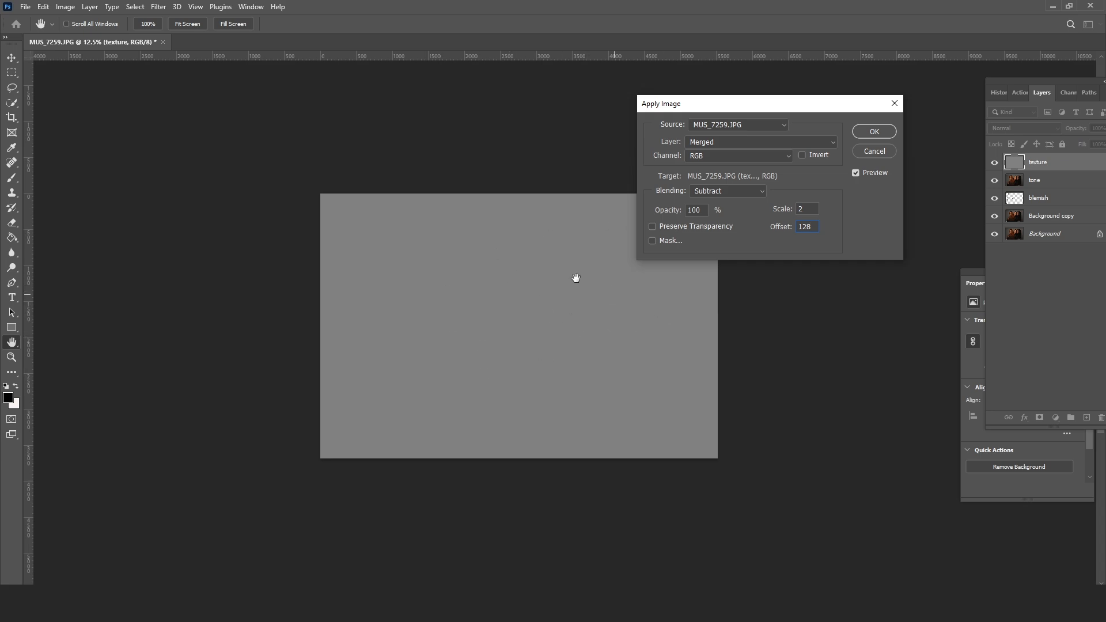
left_click(834, 144)
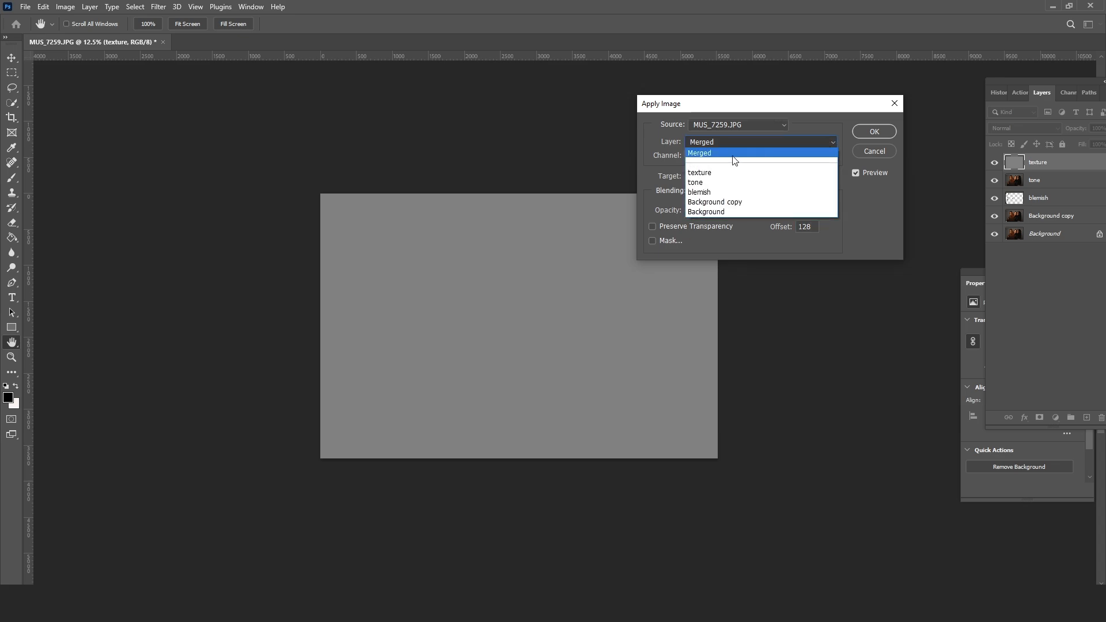
left_click(698, 183)
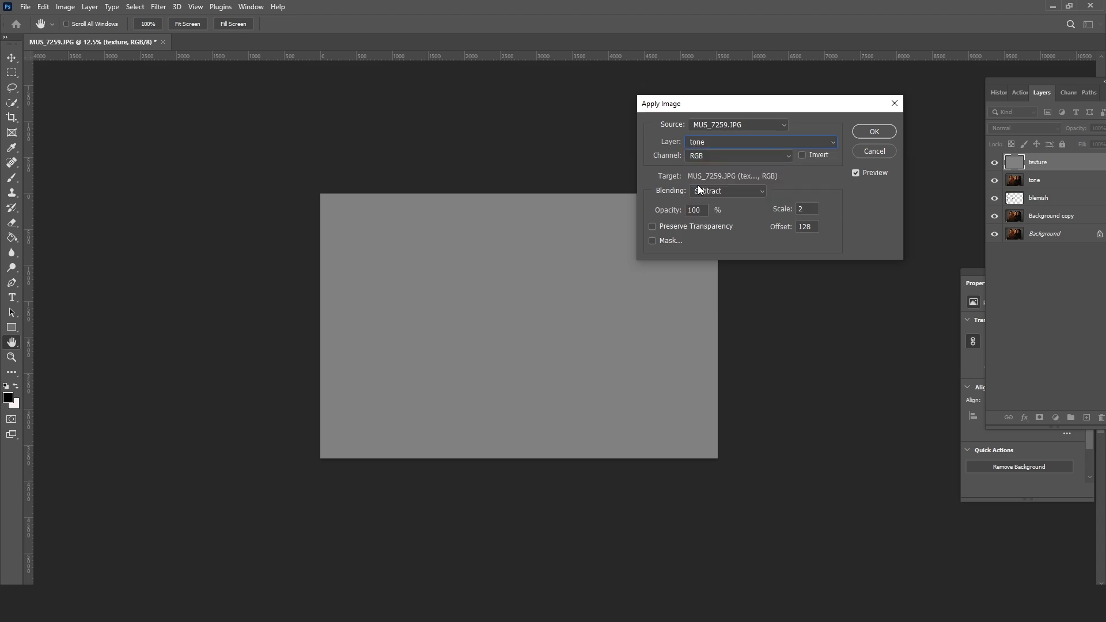
left_click(873, 131)
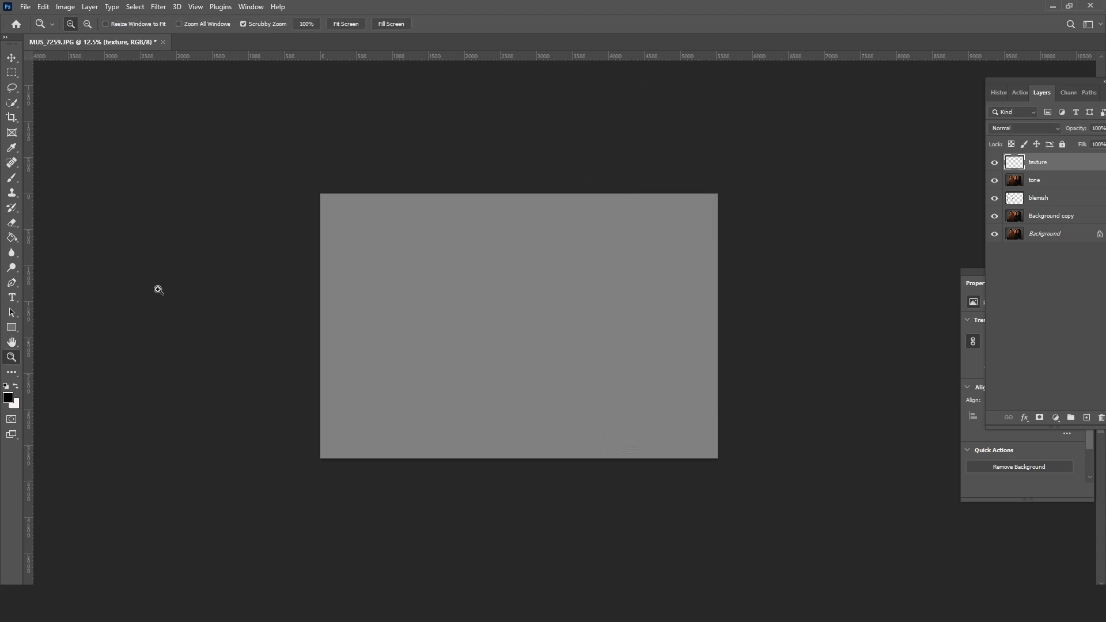
- Set the texture layer's blend mode to Linear Light
left_click_drag(531, 273, 553, 264)
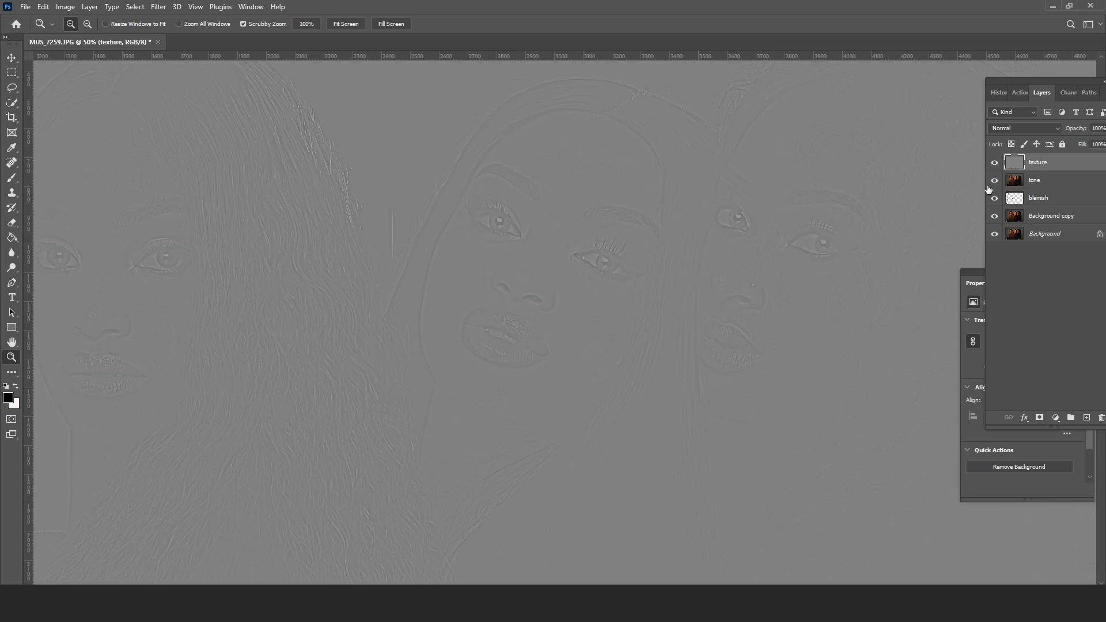
left_click(1056, 127)
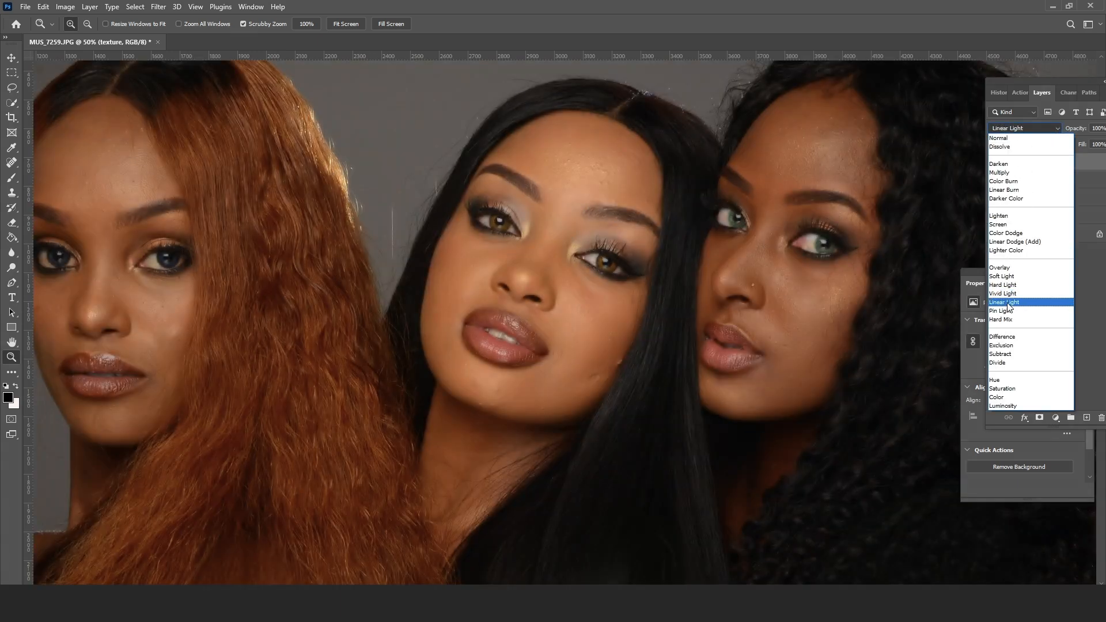
left_click(1008, 303)
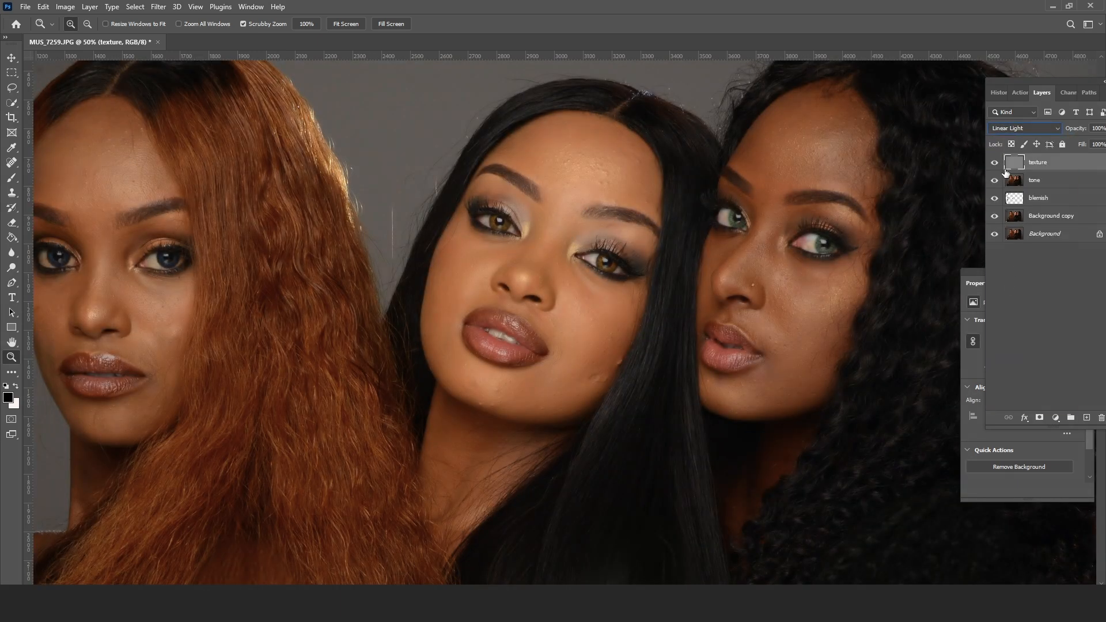
left_click(1055, 182, "ctrl")
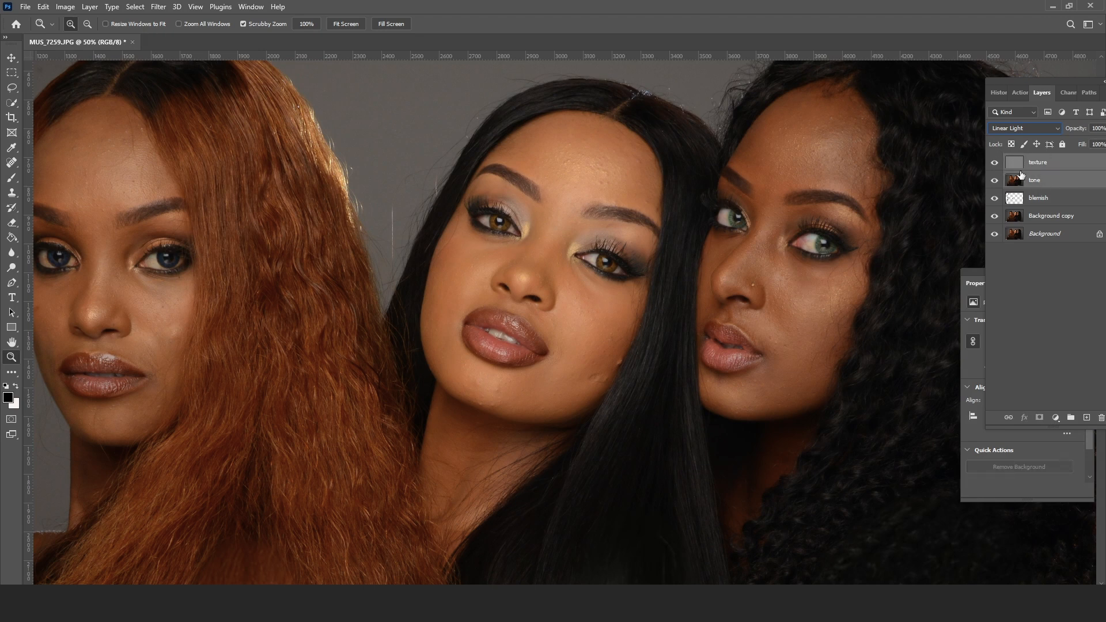
- Add a new empty layer directly above the tone layer and name it "blotch removal"
left_click(1055, 183)
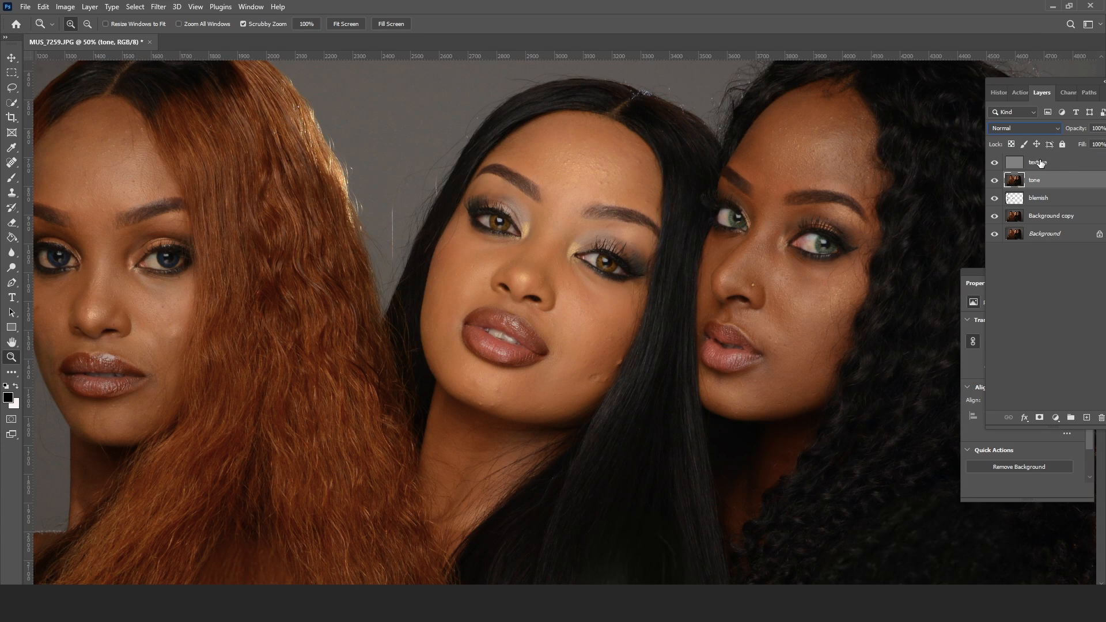
left_click(1087, 417)
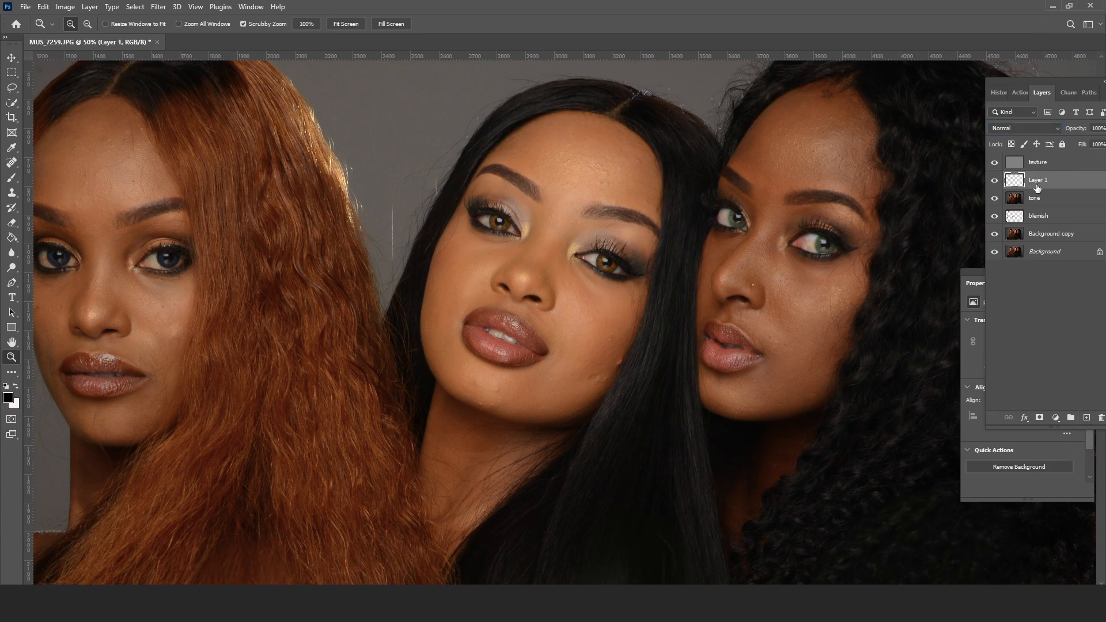
double_click(1038, 181)
type("blotch")
key("Return")
- Examine the skin on all three women's faces up close for uneven, blotchy areas
left_click_drag(524, 322, 559, 214)
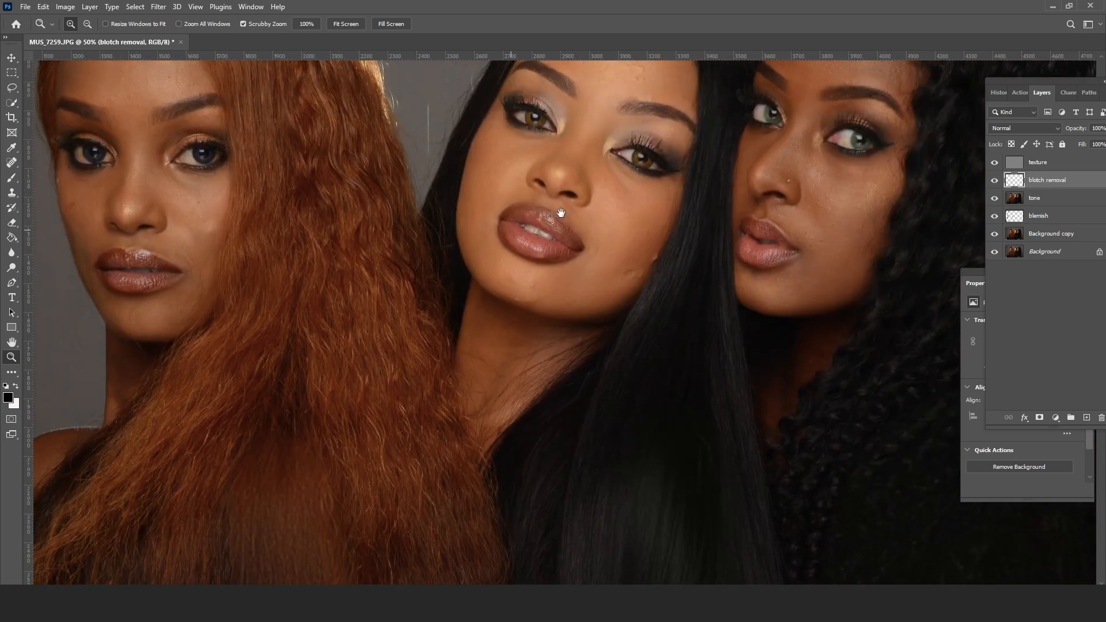
left_click_drag(773, 178, 667, 254)
left_click_drag(805, 197, 777, 180)
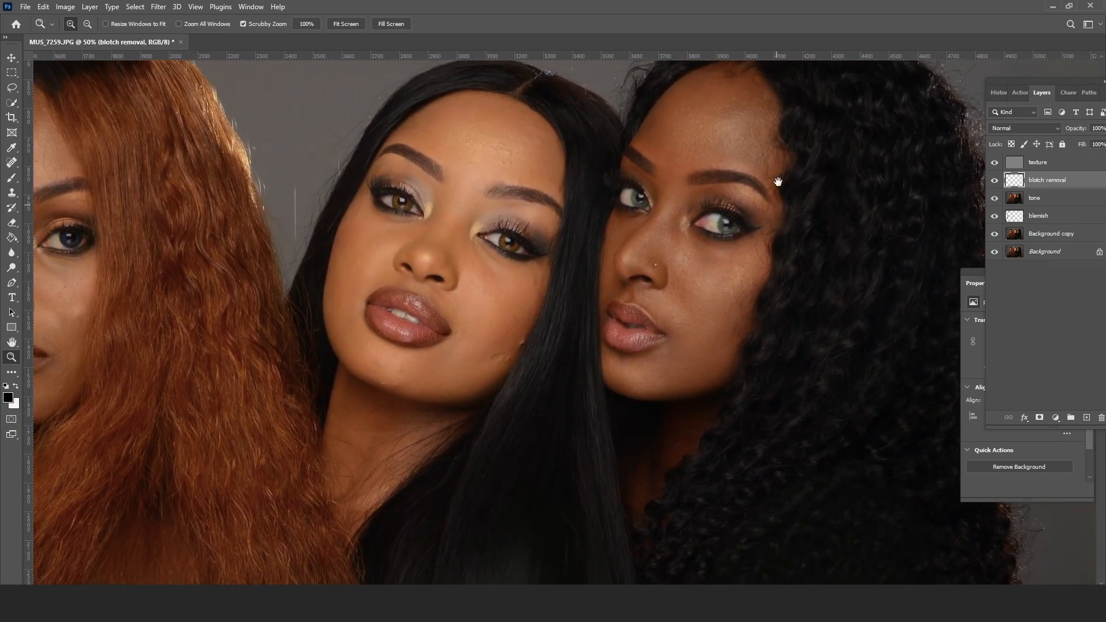
left_click_drag(773, 383, 734, 202)
left_click_drag(800, 416, 832, 250)
left_click_drag(540, 146, 674, 287)
left_click_drag(663, 113, 647, 215)
left_click_drag(231, 88, 479, 173)
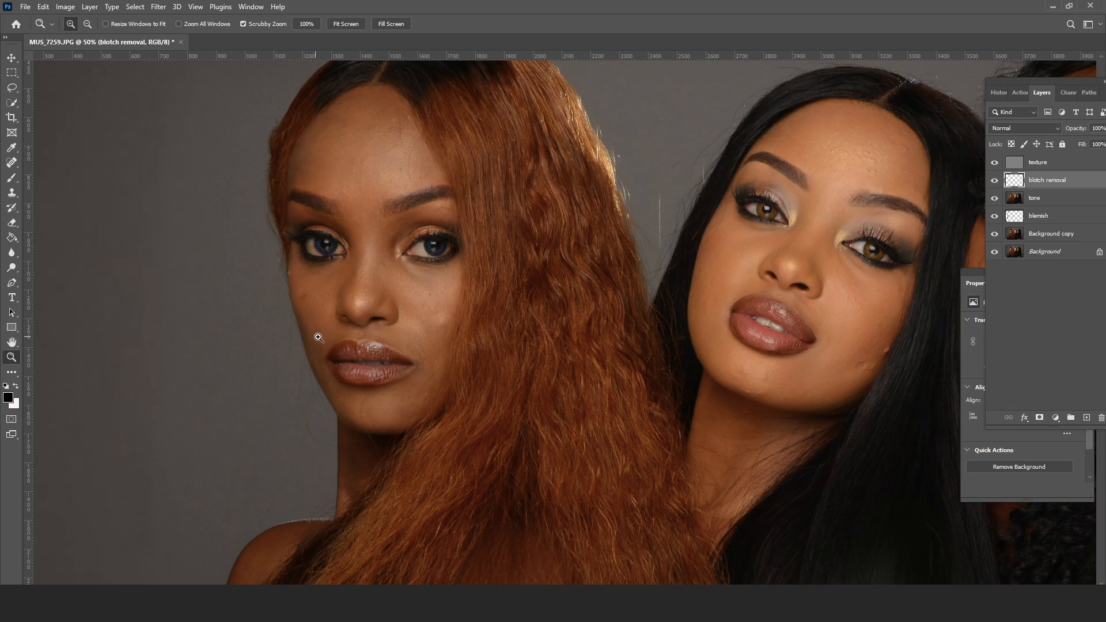
- Set up a soft brush at 61 px with 0% hardness and 6% flow, and sample the red-haired woman's cheek tone to blend that cheek
left_click(17, 176)
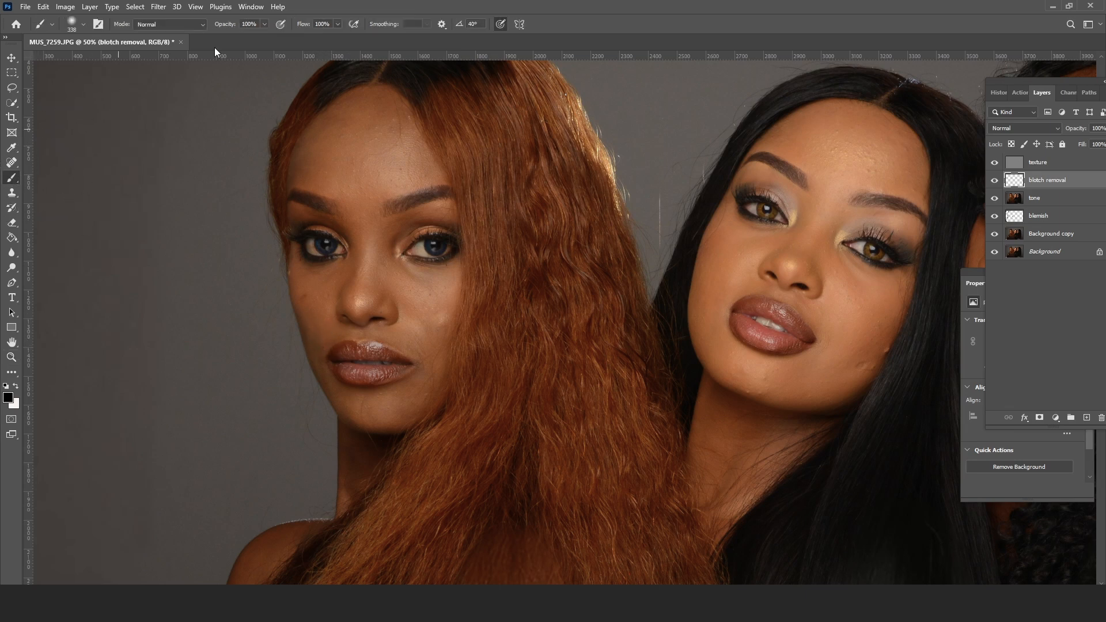
left_click(337, 25)
left_click_drag(292, 37, 289, 36)
right_click(353, 320)
left_click_drag(451, 344, 442, 343)
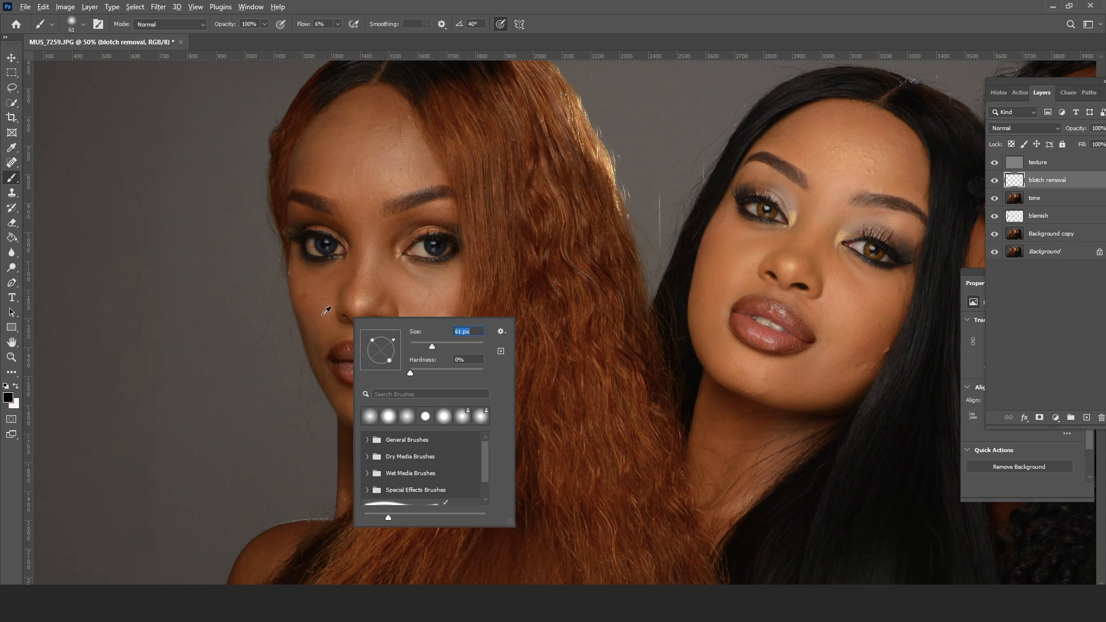
left_click(326, 318)
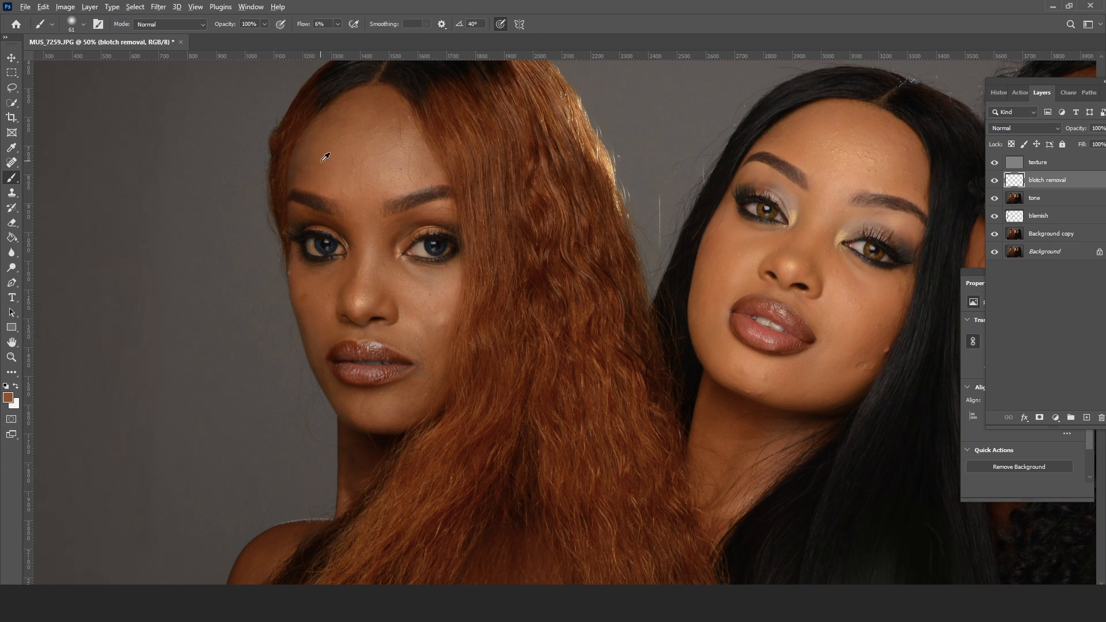
- Lower the brush flow to 2% and even out the red-haired woman's forehead and other cheek with tones sampled nearby
left_click(337, 26)
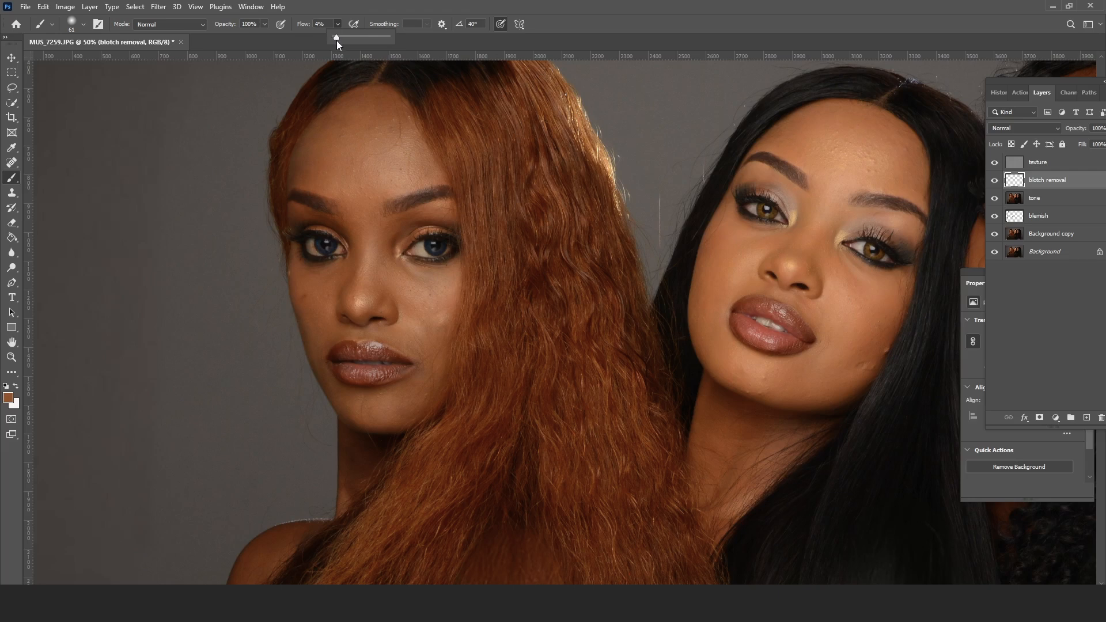
left_click(306, 180, "alt")
mouse_move(387, 550)
left_mouse_down()
mouse_move(432, 247)
mouse_move(482, 210)
mouse_move(412, 268)
left_mouse_up()
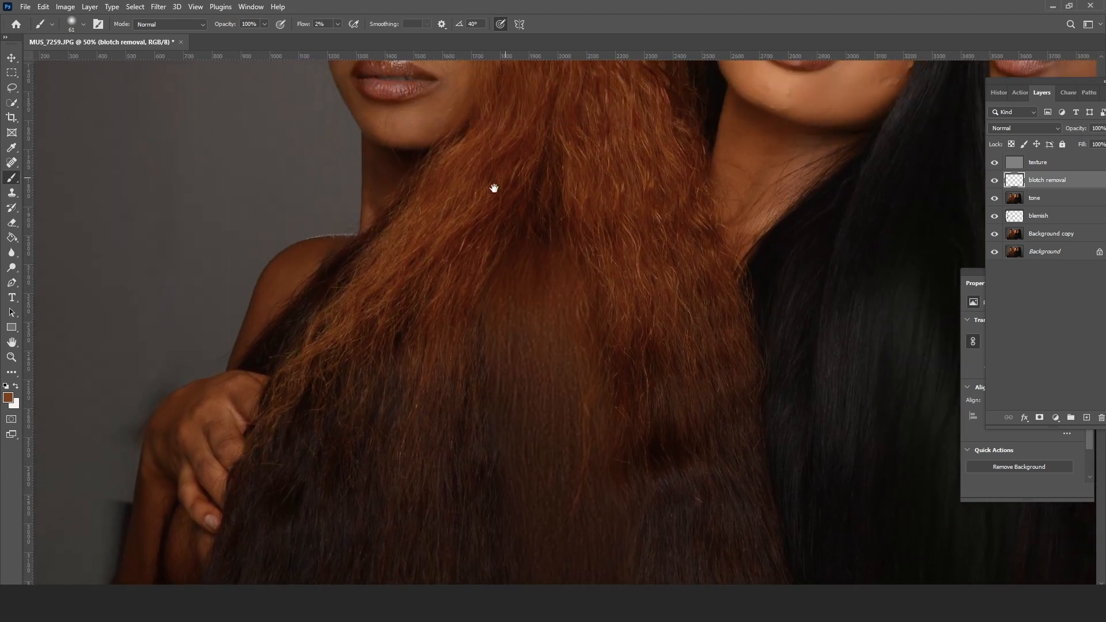
left_click_drag(493, 188, 440, 276)
left_click_drag(416, 219, 412, 323)
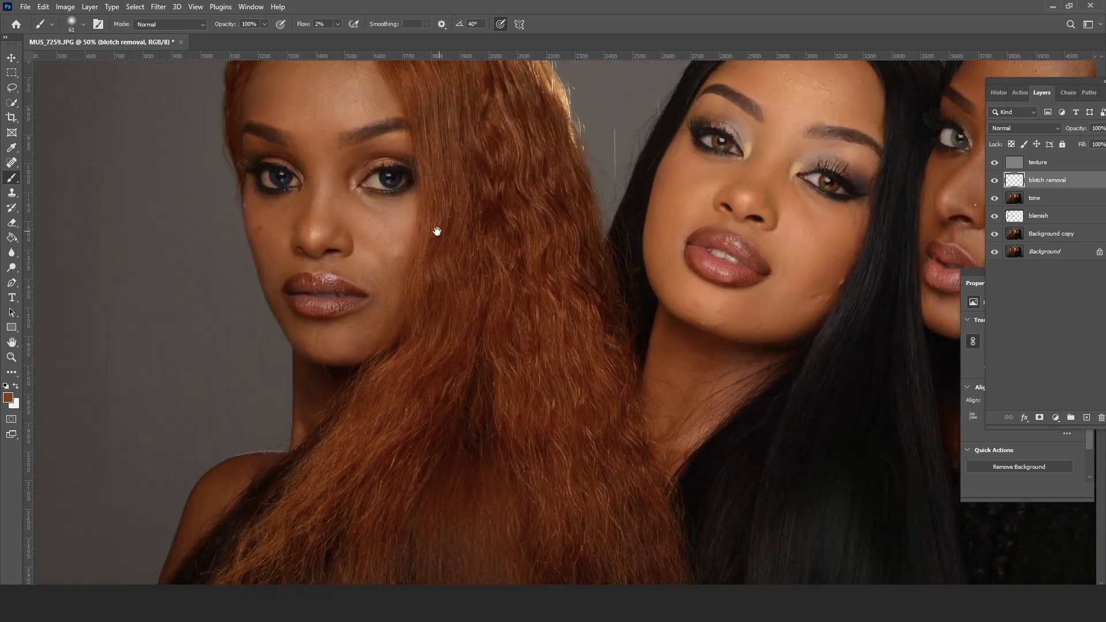
left_click(399, 235, "alt")
- Enlarge the brush to 174 px and smooth the blotchy tones on the middle woman's neck with its own skin colour
left_click_drag(444, 208, 456, 258)
left_click_drag(542, 316, 469, 202)
left_click_drag(557, 274, 503, 217)
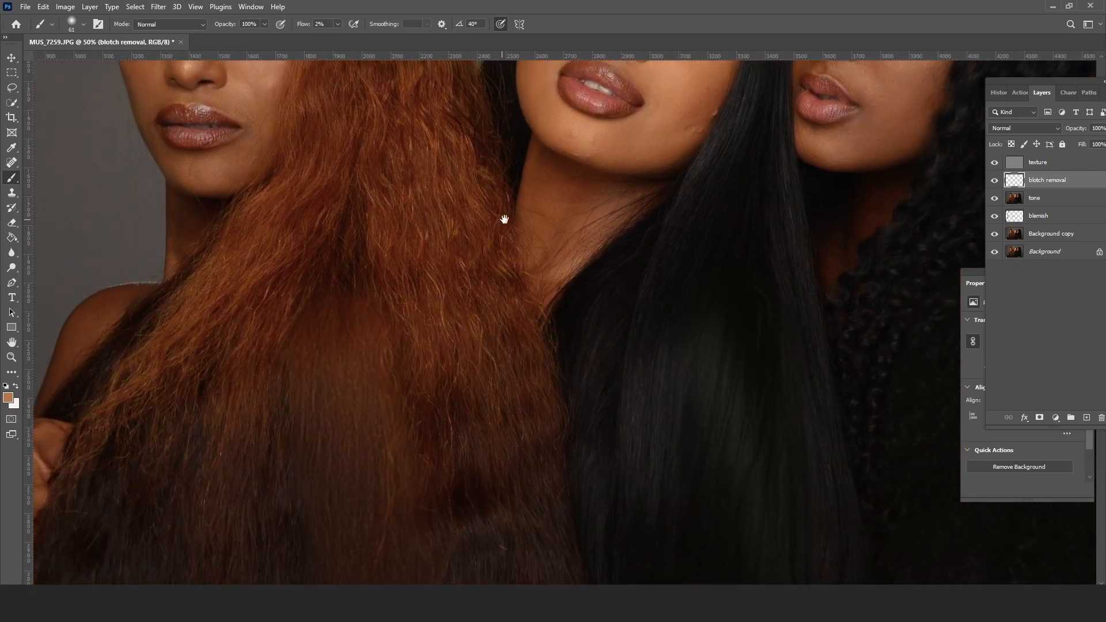
left_click_drag(582, 203, 537, 219)
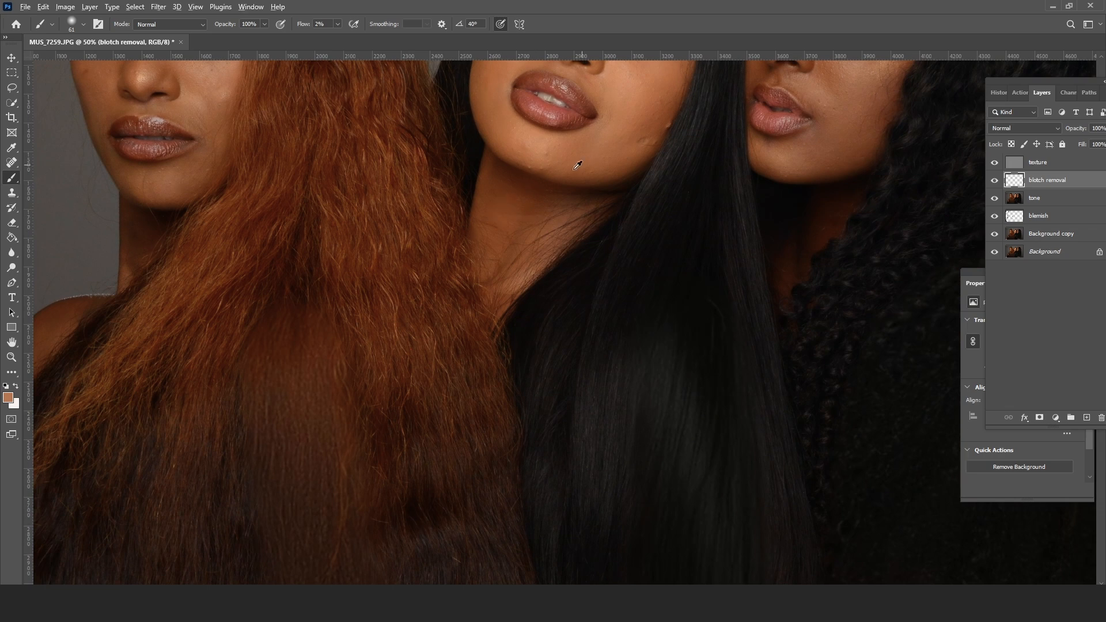
right_click(523, 205)
left_click(634, 233)
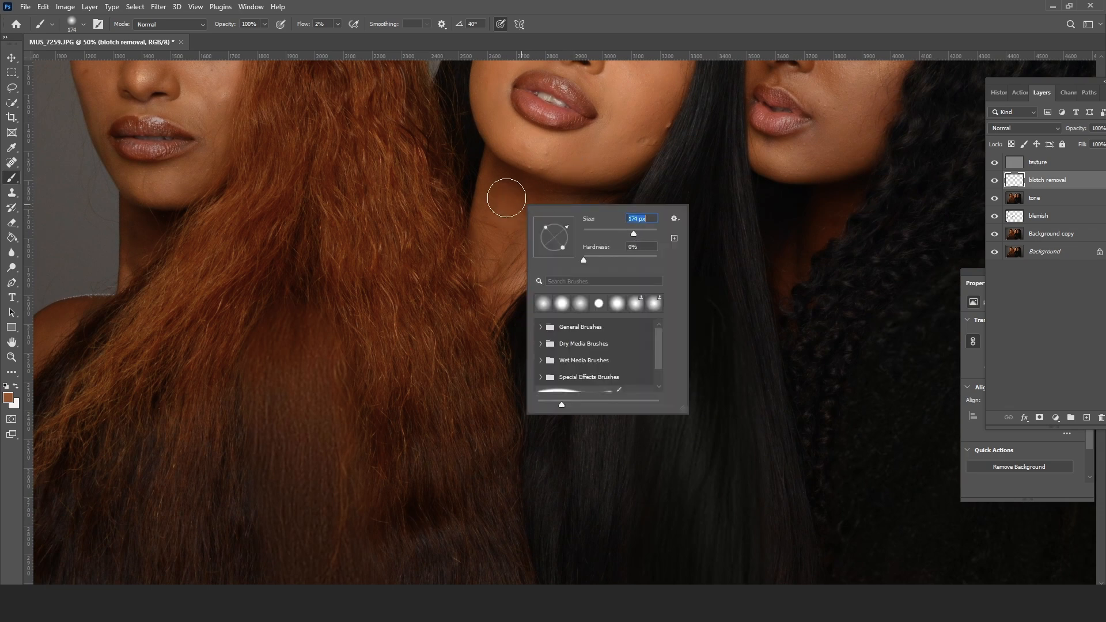
left_click(507, 197)
mouse_move(502, 173)
left_mouse_down()
mouse_move(562, 195)
mouse_move(493, 210)
mouse_move(525, 195)
mouse_move(482, 303)
mouse_move(487, 220)
mouse_move(481, 259)
mouse_move(560, 195)
mouse_move(520, 254)
mouse_move(566, 209)
mouse_move(544, 204)
mouse_move(496, 283)
mouse_move(522, 186)
mouse_move(489, 271)
mouse_move(574, 270)
mouse_move(571, 256)
mouse_move(504, 278)
mouse_move(596, 280)
mouse_move(508, 243)
mouse_move(511, 214)
mouse_move(501, 292)
left_mouse_up()
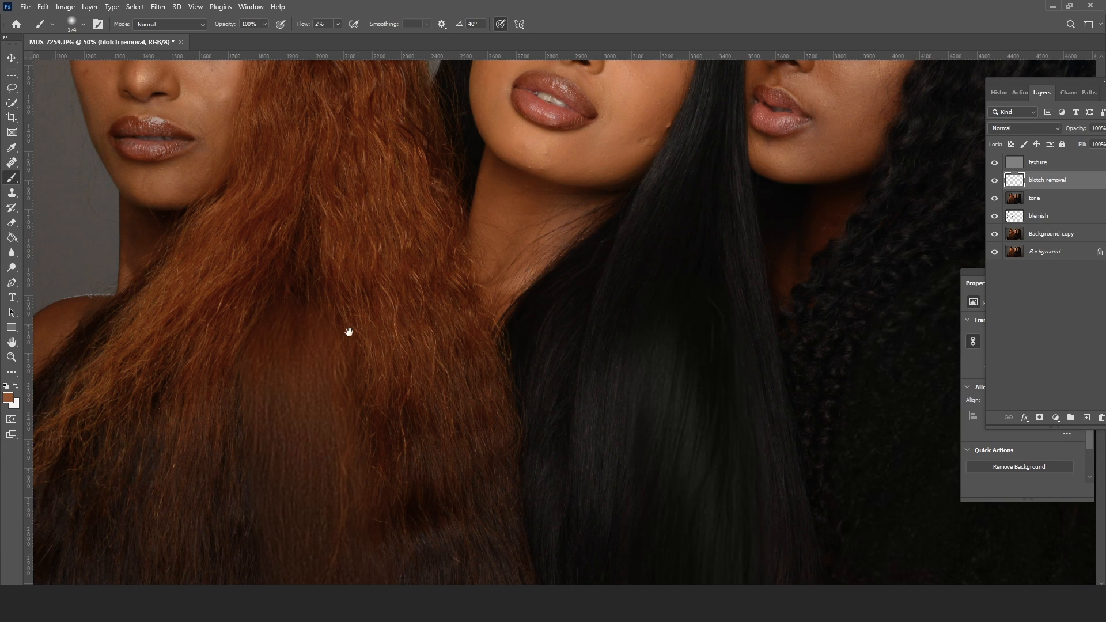
- Even out the shadowed neck and chin tones of the red-haired woman with the same brush
left_click_drag(346, 328, 519, 367)
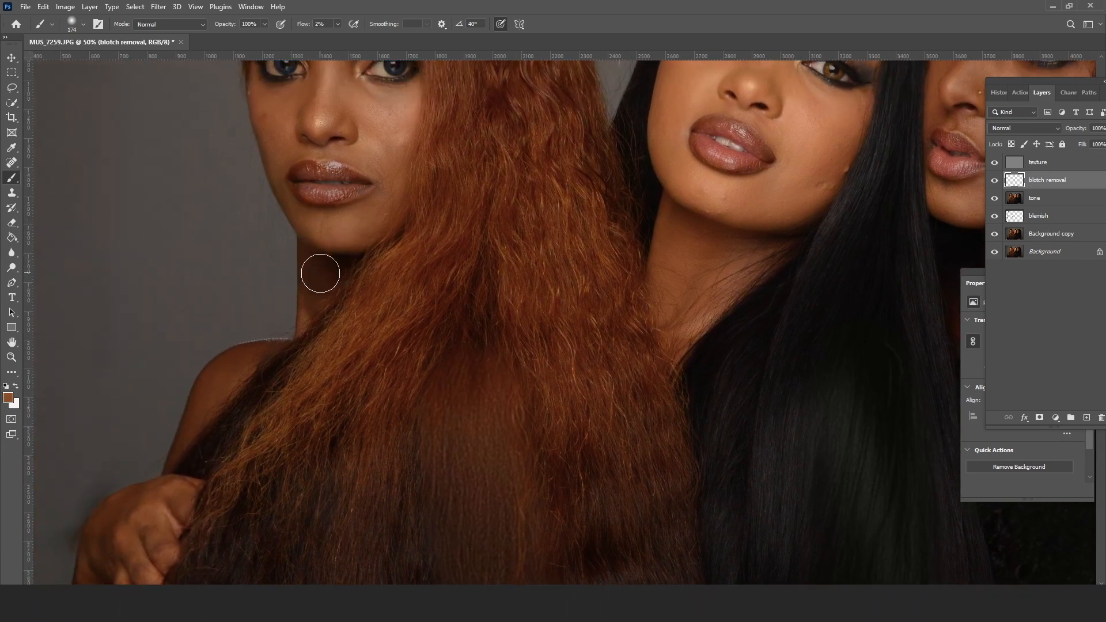
mouse_move(321, 273)
left_mouse_down()
mouse_move(304, 329)
mouse_move(324, 268)
mouse_move(321, 277)
mouse_move(342, 265)
mouse_move(311, 299)
mouse_move(313, 279)
mouse_move(383, 222)
mouse_move(322, 306)
left_mouse_up()
left_click(373, 231, "alt")
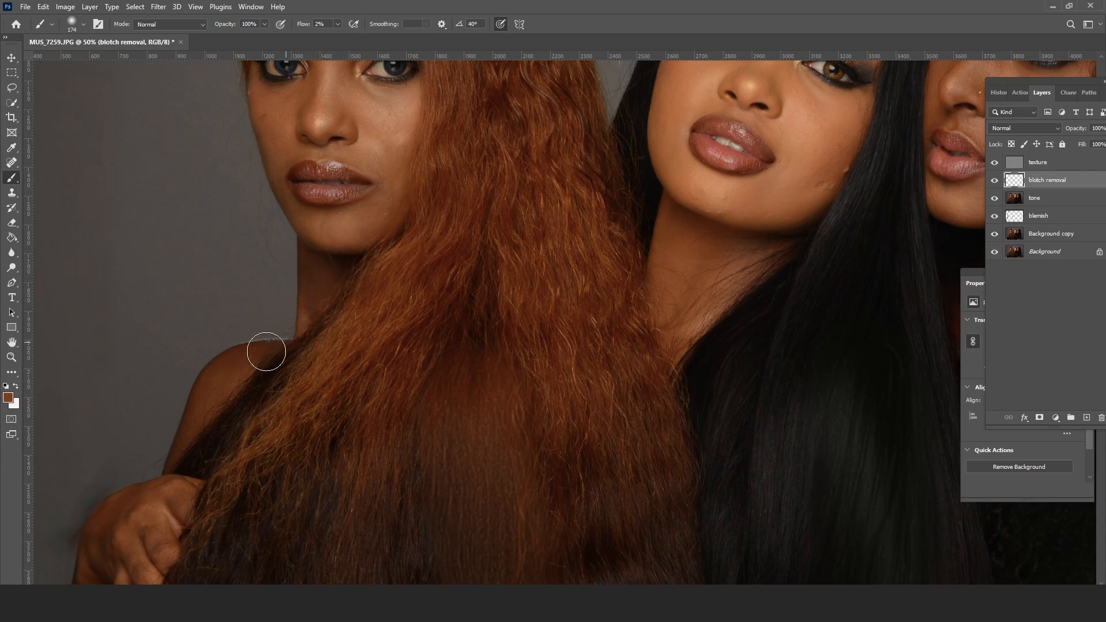
- Sample the curly-haired woman's jaw tone and paint it over the uneven skin on her neck
left_click_drag(495, 270, 318, 304)
left_click_drag(632, 261, 403, 255)
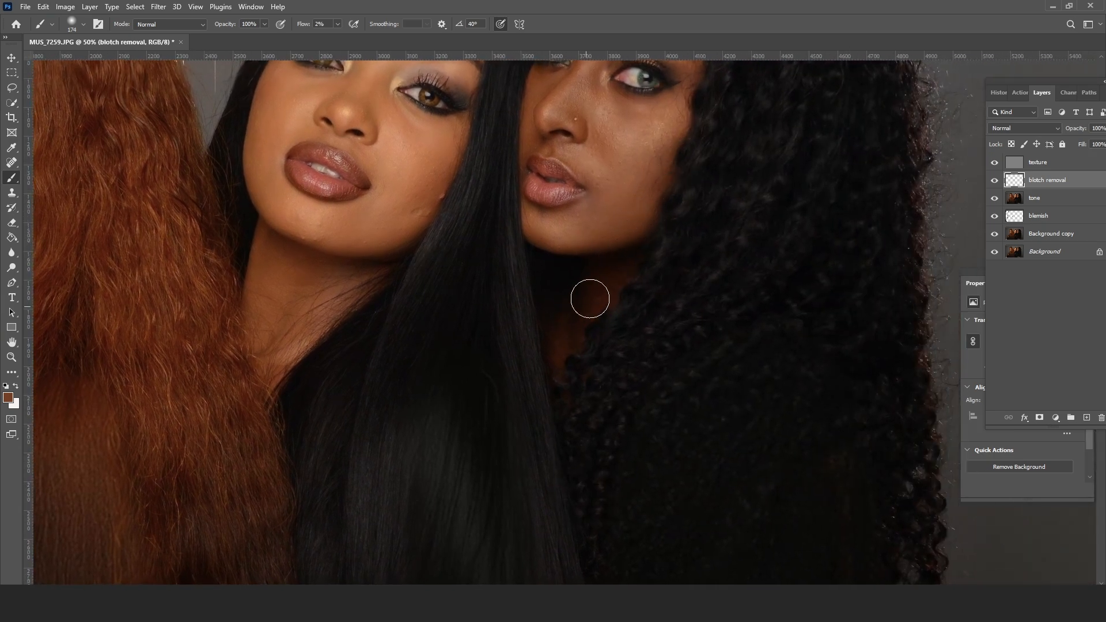
left_click(629, 236, "alt")
left_click(616, 233, "alt")
mouse_move(597, 295)
left_mouse_down()
mouse_move(577, 327)
mouse_move(593, 280)
mouse_move(573, 350)
mouse_move(602, 272)
mouse_move(582, 331)
mouse_move(627, 267)
mouse_move(623, 290)
mouse_move(558, 329)
left_mouse_up()
- Compare the necks and faces with the blotch removal layer hidden and shown
left_click(993, 183)
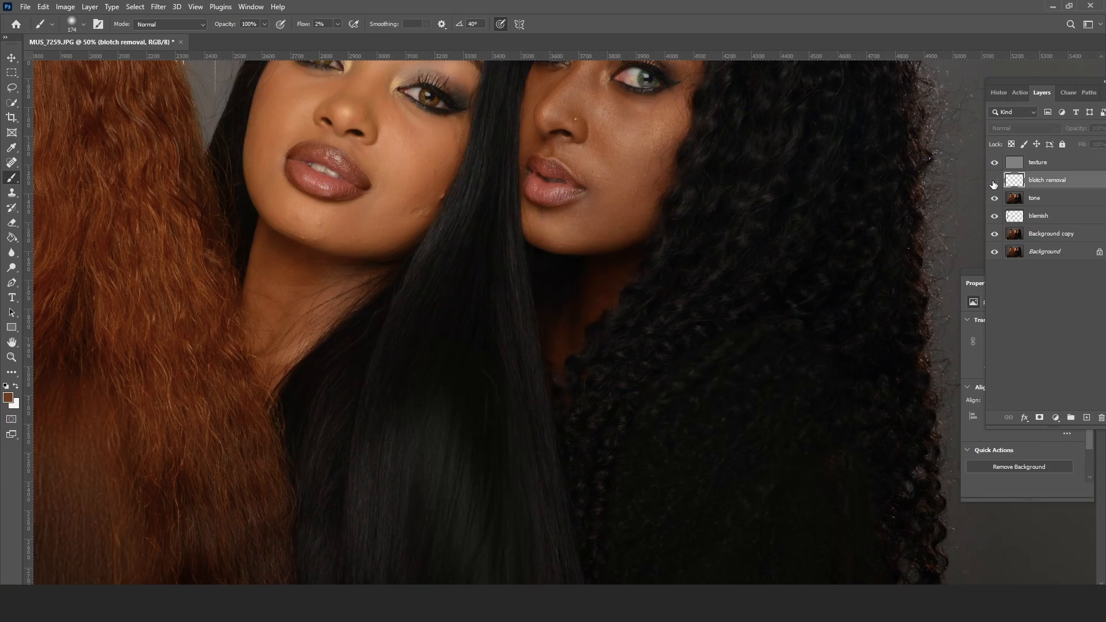
left_click(993, 183)
left_click(993, 183)
left_click(993, 183)
- Reduce the brush to 59 px and even out the hand and fingers on the red-haired woman's arm with sampled skin tones
scroll(682, 272, "up", 5)
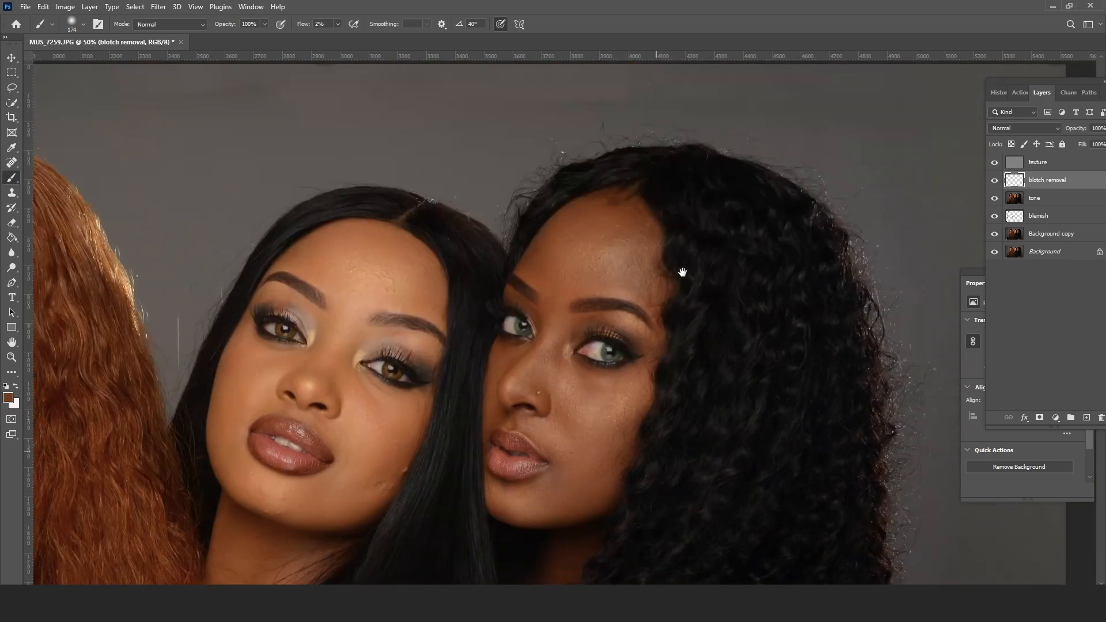
left_click_drag(659, 400, 688, 219)
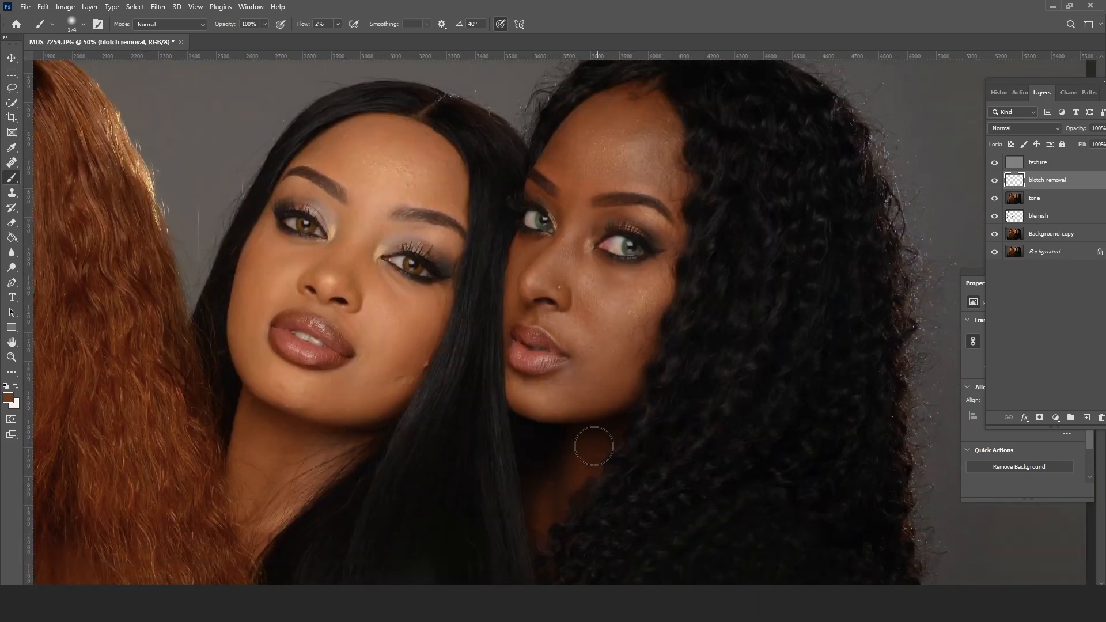
left_click_drag(548, 461, 635, 316)
left_click_drag(604, 276, 610, 321)
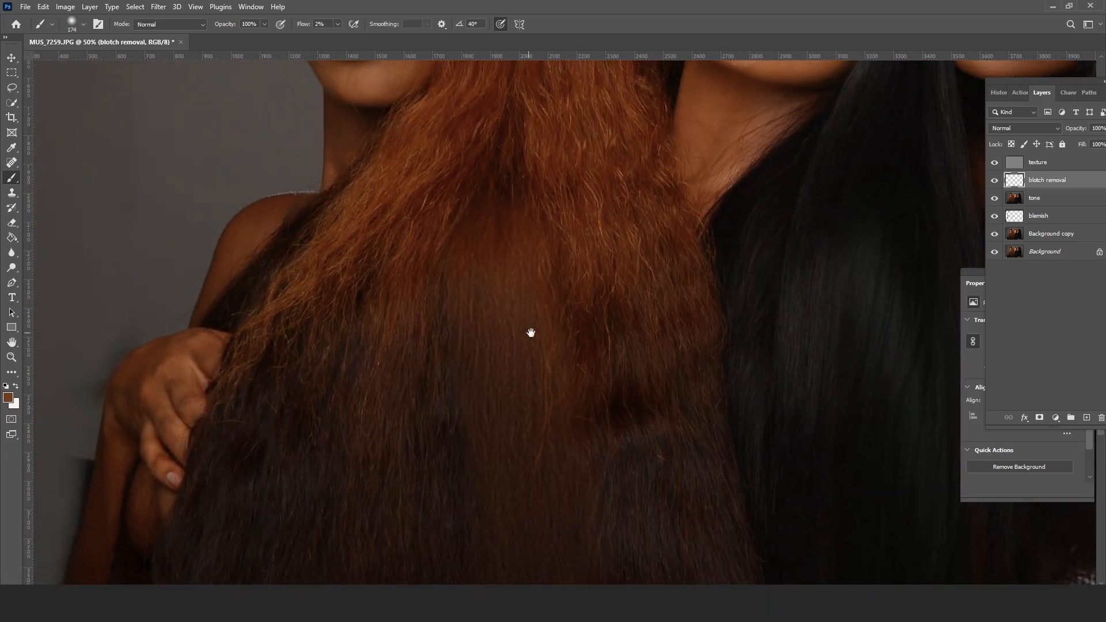
right_click(232, 378)
left_click(315, 404)
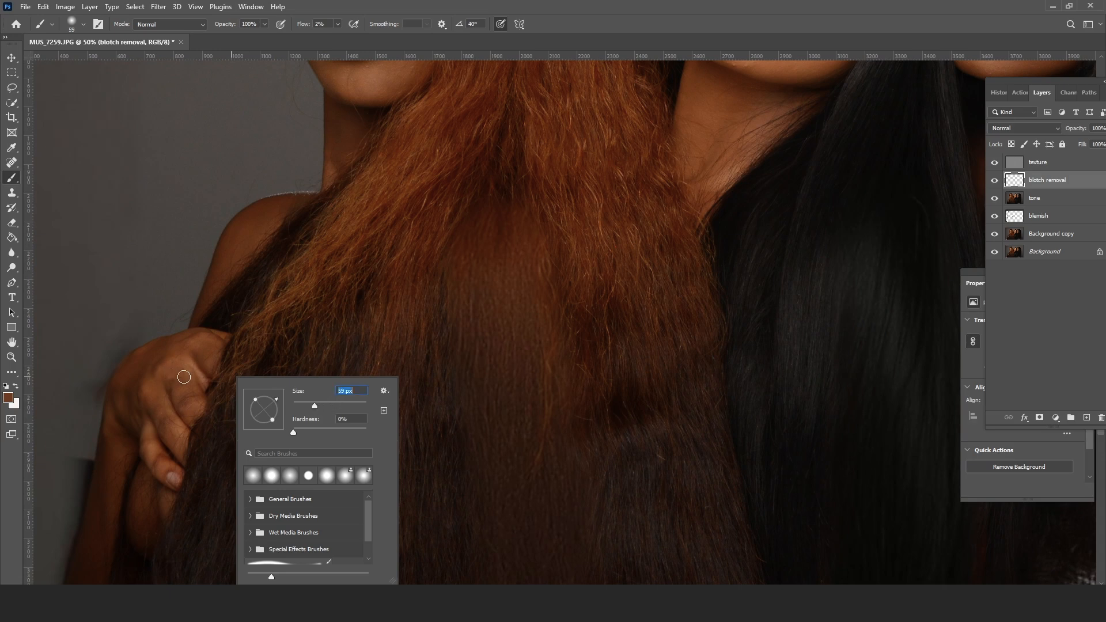
left_click(179, 366, "alt")
left_click(179, 367, "alt")
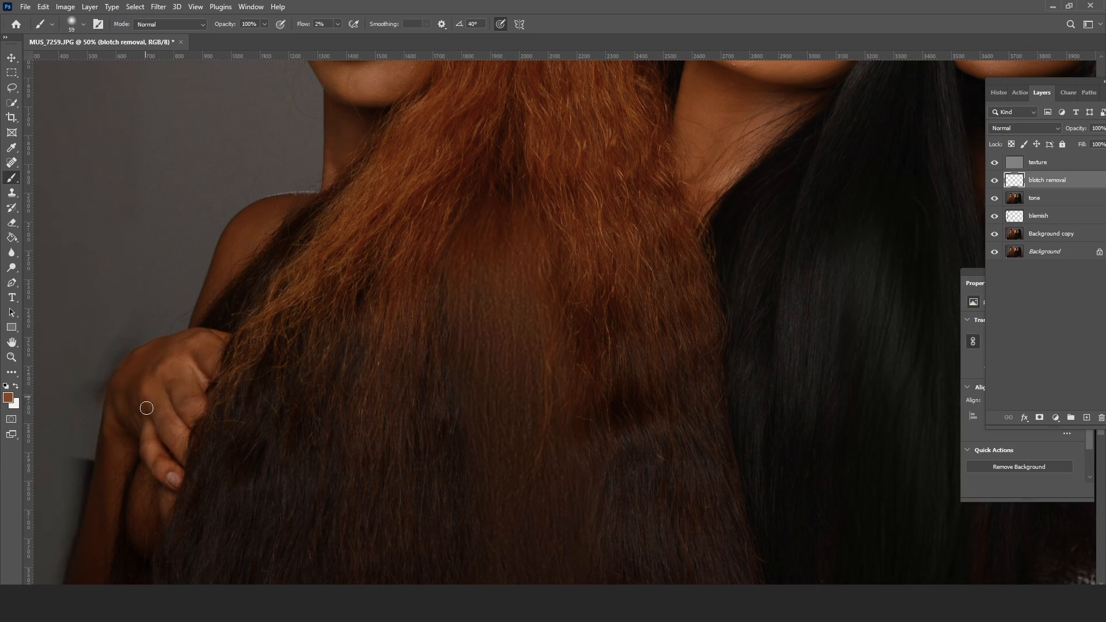
left_click(155, 448, "alt")
- Compare the hand before and after by switching the blotch removal layer's visibility
left_click(994, 181)
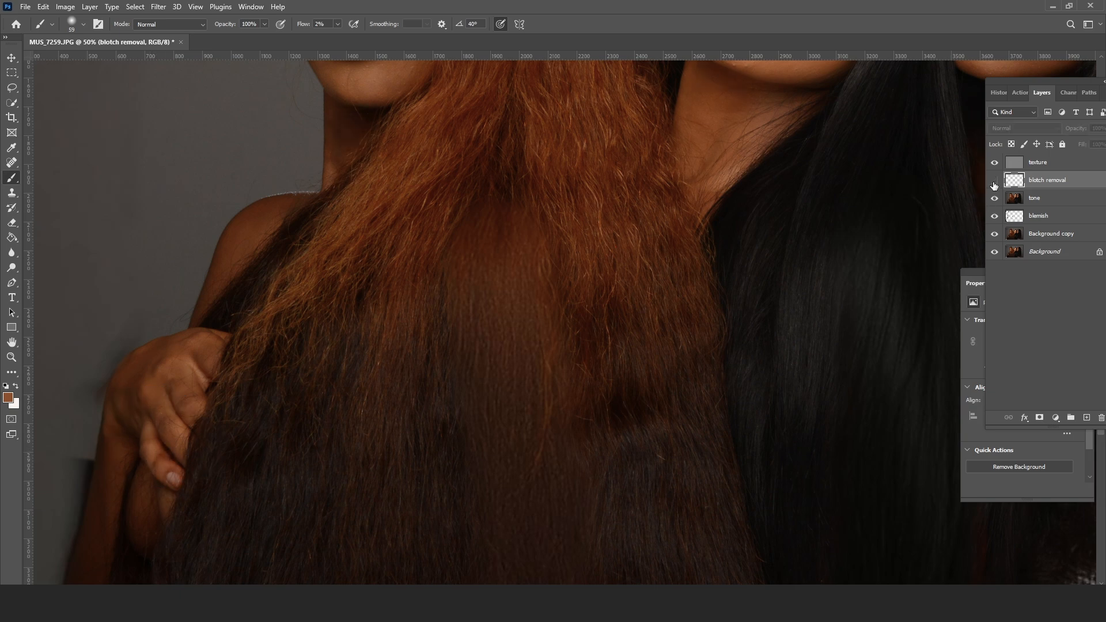
left_click(994, 183)
left_click(994, 182)
left_click(994, 182)
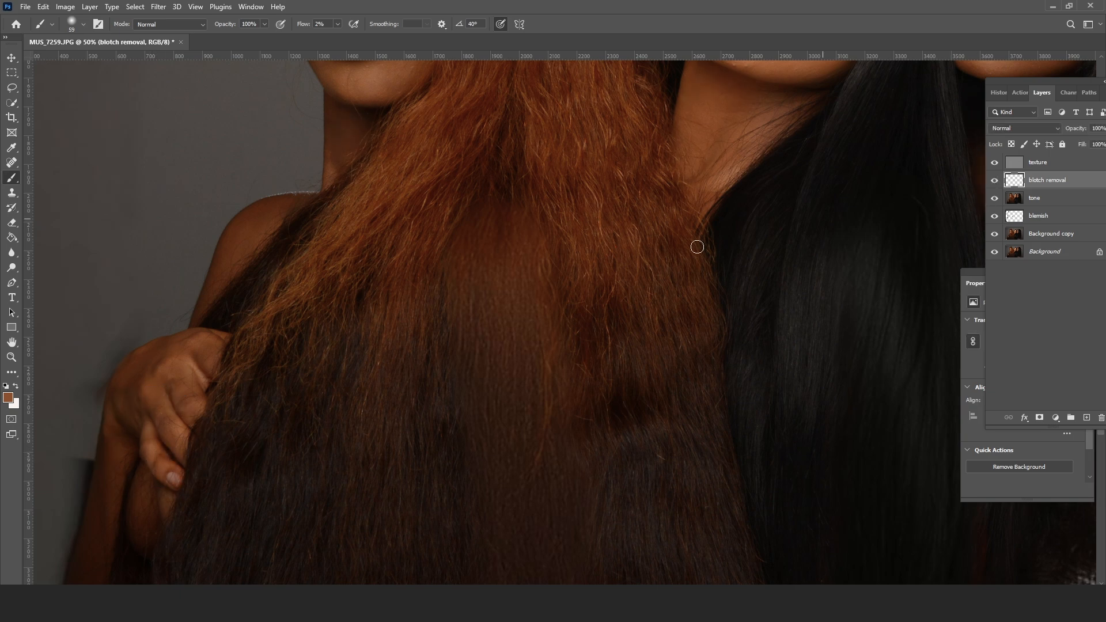
- Add a Black & White adjustment layer above the texture layer and set Reds to -77 and Blues to 67
left_click_drag(474, 217, 421, 473)
left_click_drag(452, 301, 430, 392)
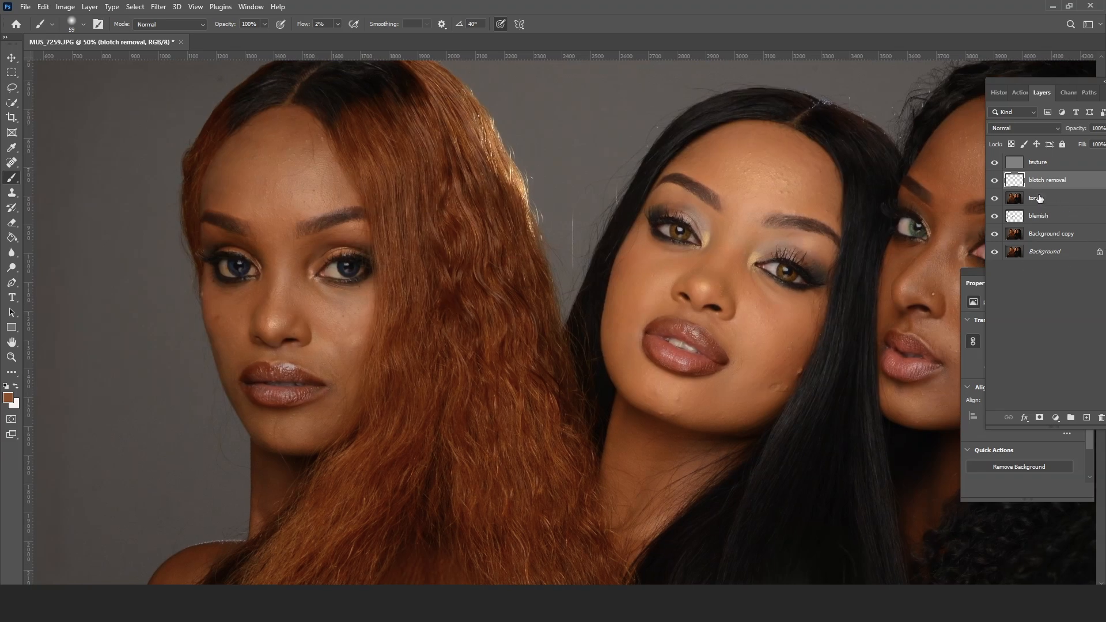
left_click(1037, 199)
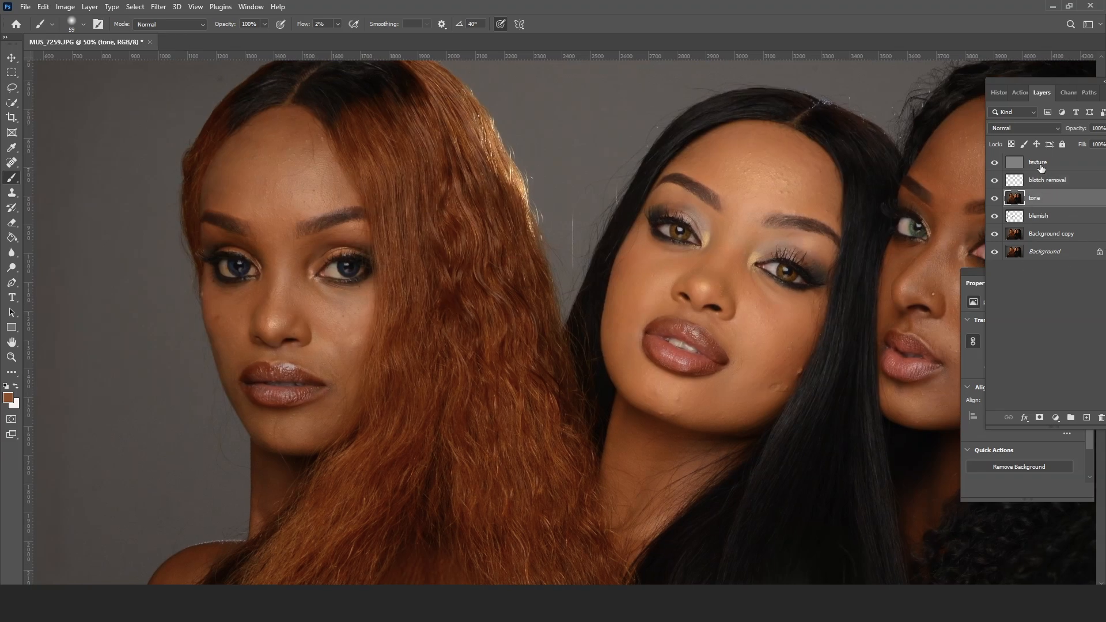
left_click(1038, 166)
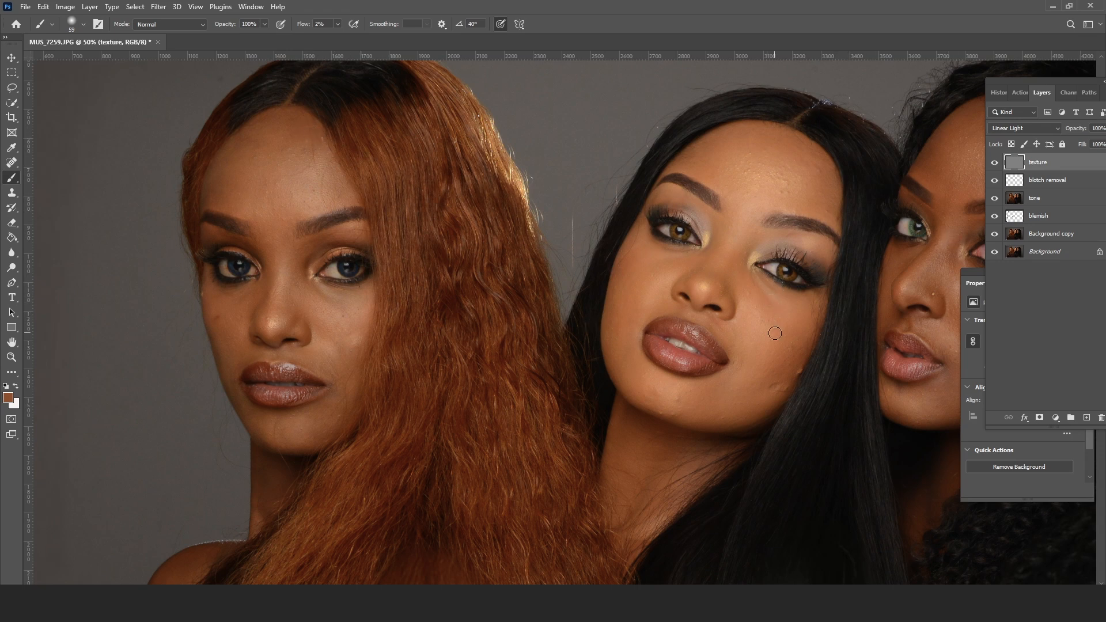
key("z")
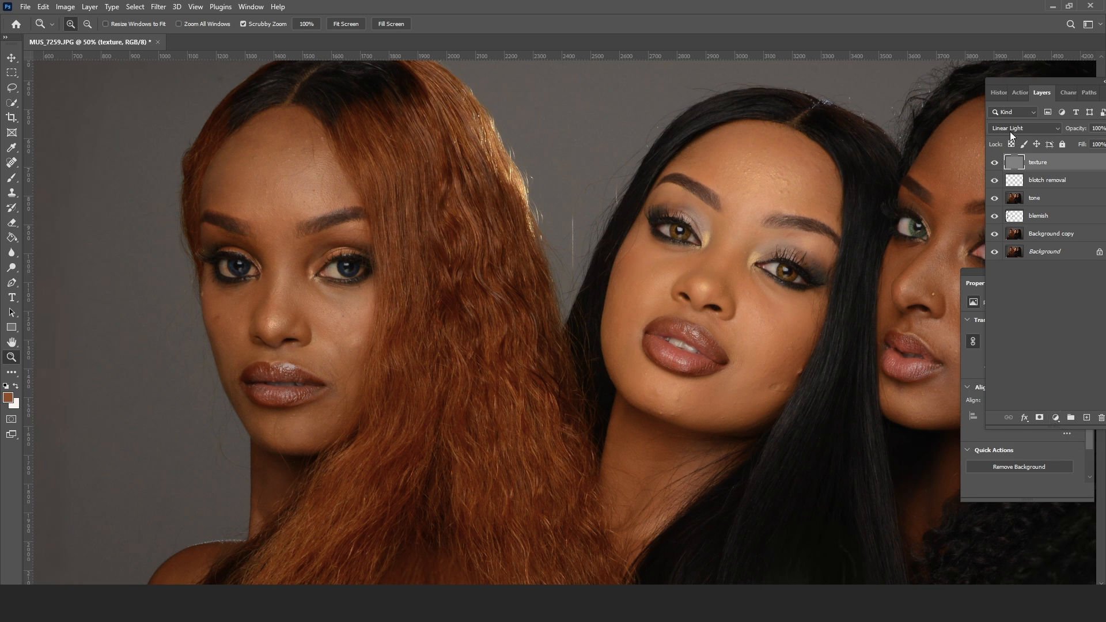
left_click(1055, 417)
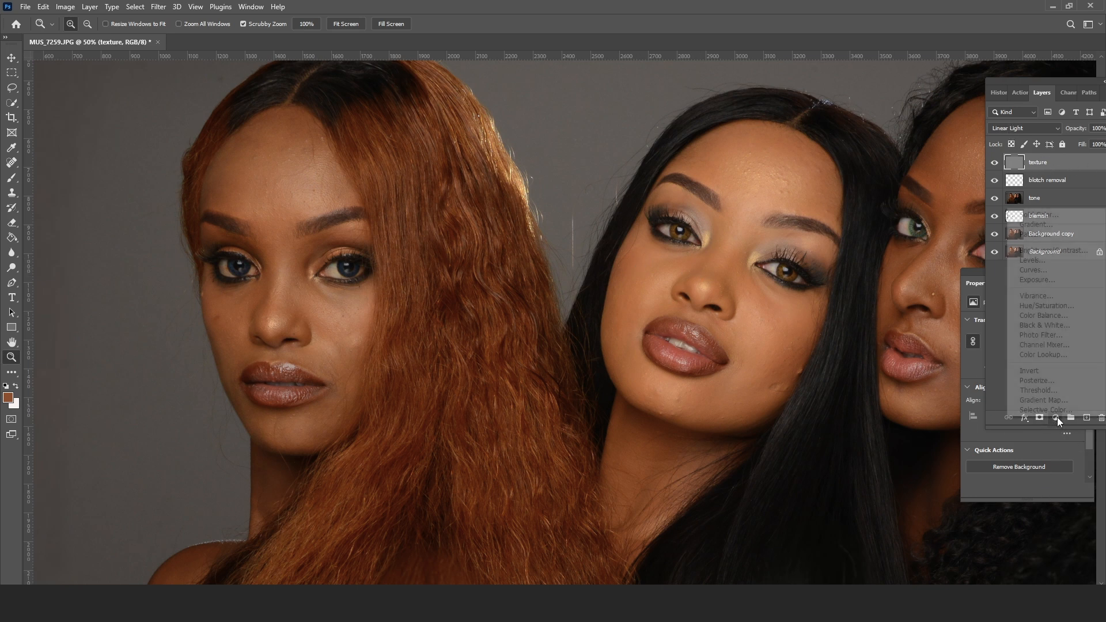
left_click(1051, 324)
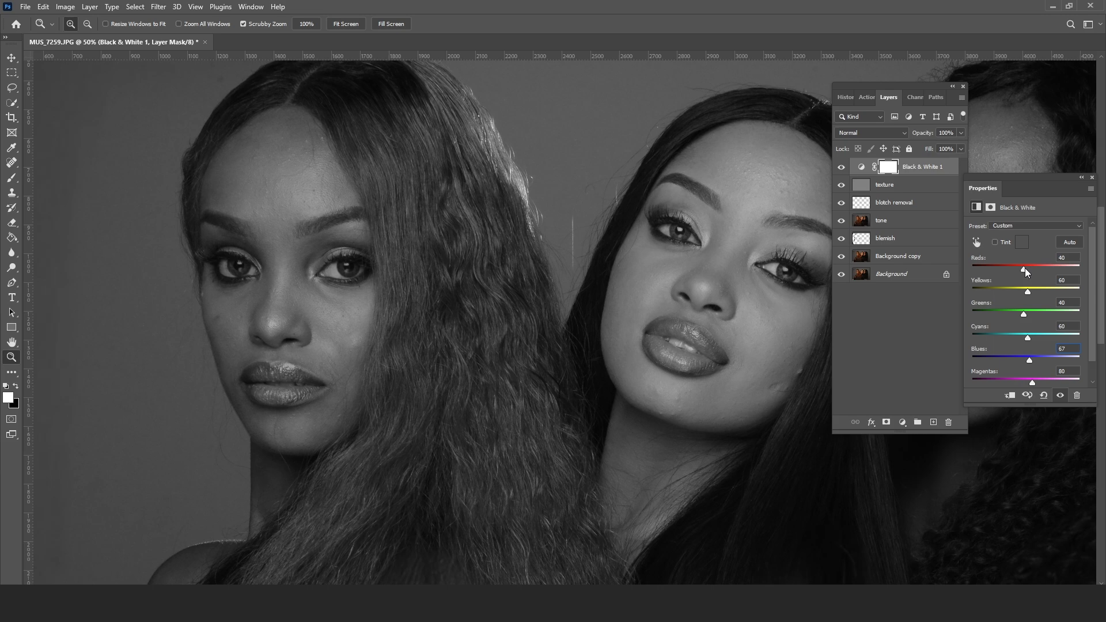
left_click_drag(1023, 267, 997, 268)
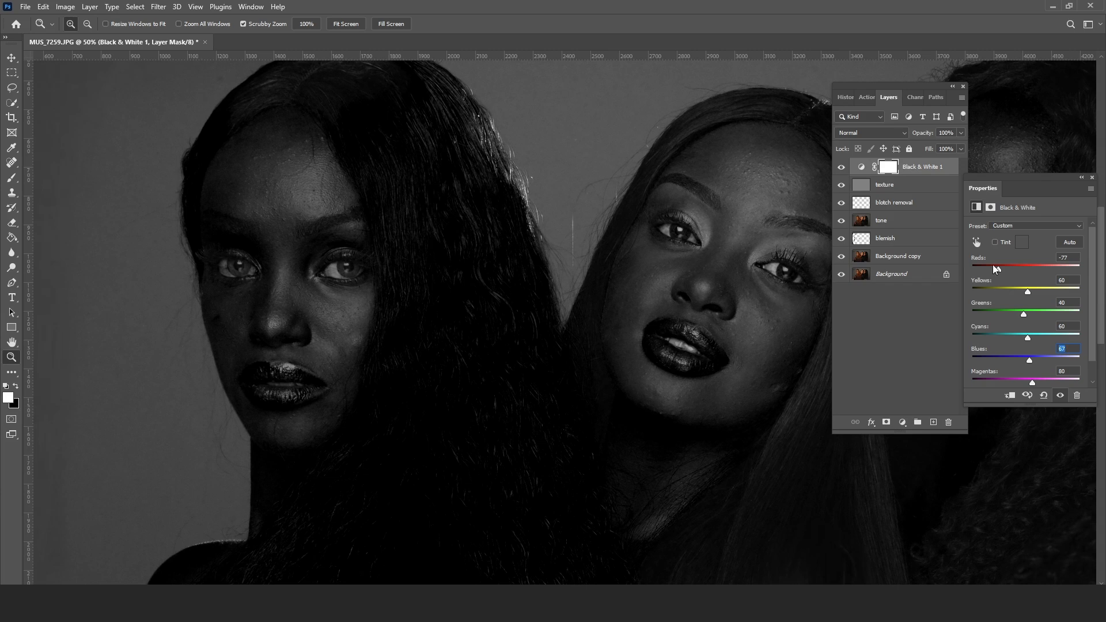
- On the texture layer, heal the bumps on the middle woman's upper forehead with the Spot Healing Brush at 20 px
left_click(912, 189)
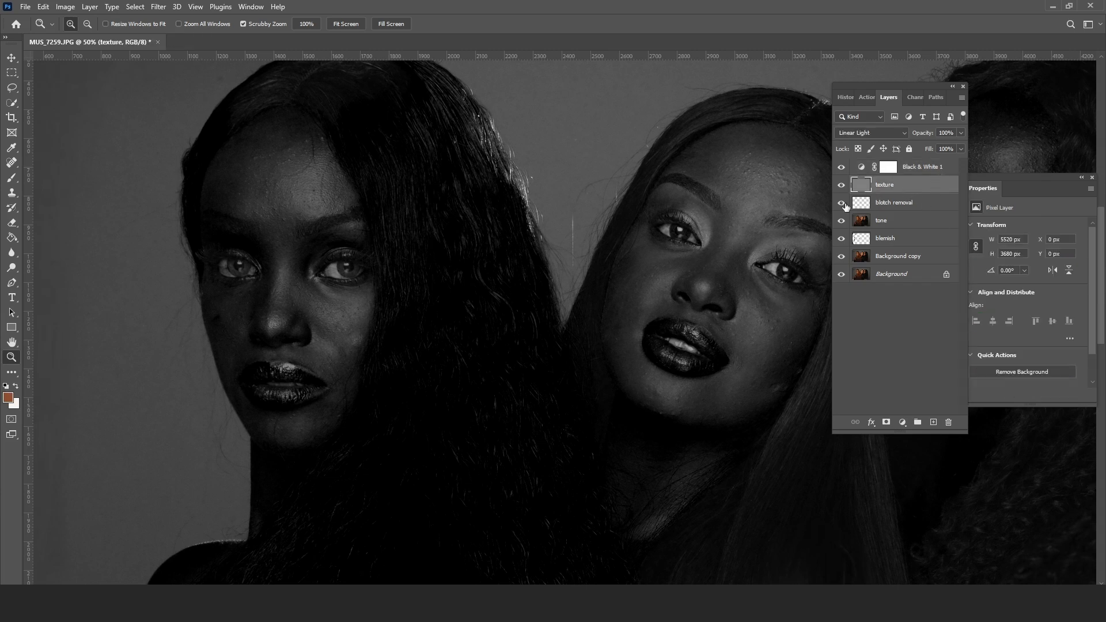
left_click_drag(723, 204, 560, 219)
left_click(612, 140)
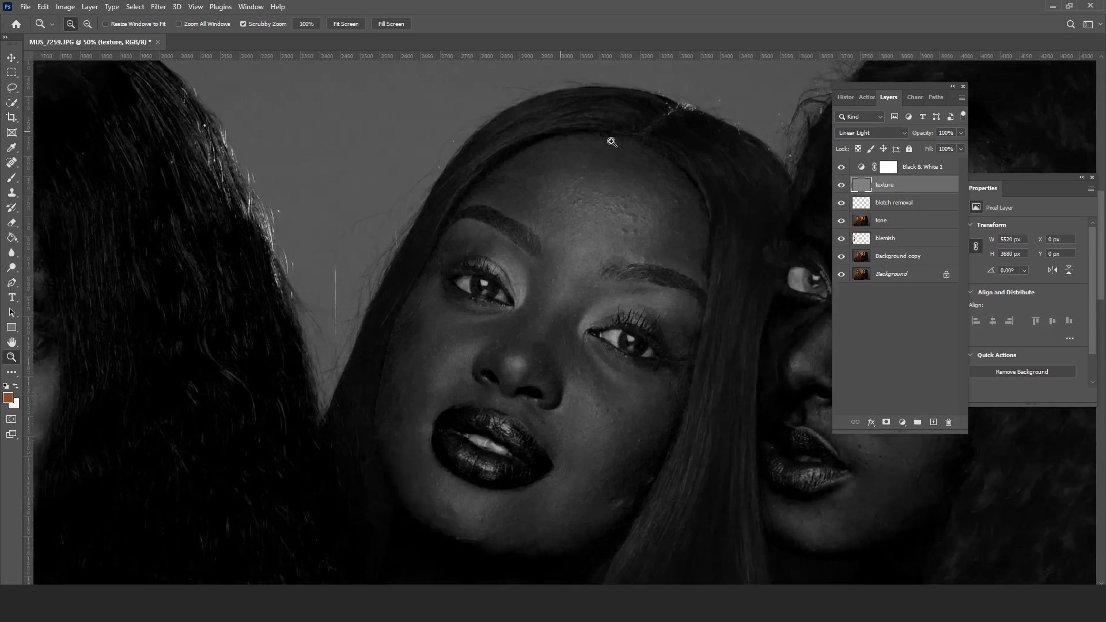
left_click(613, 141)
left_click_drag(641, 232, 611, 216)
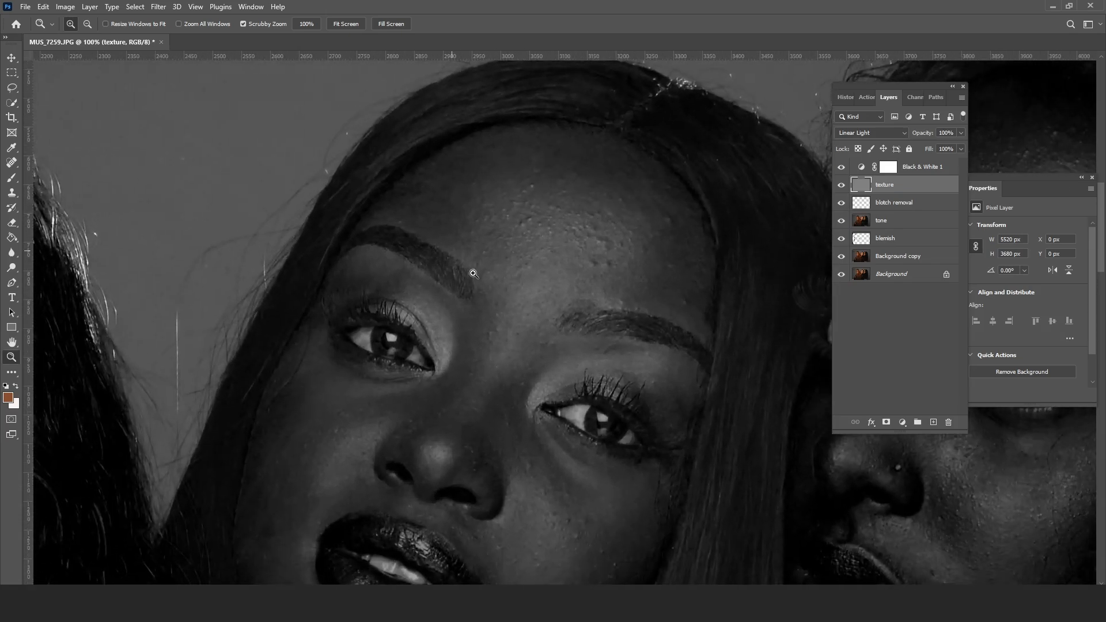
left_click(11, 162)
right_click(541, 195)
left_click_drag(587, 214, 568, 216)
left_click_drag(529, 184, 519, 193)
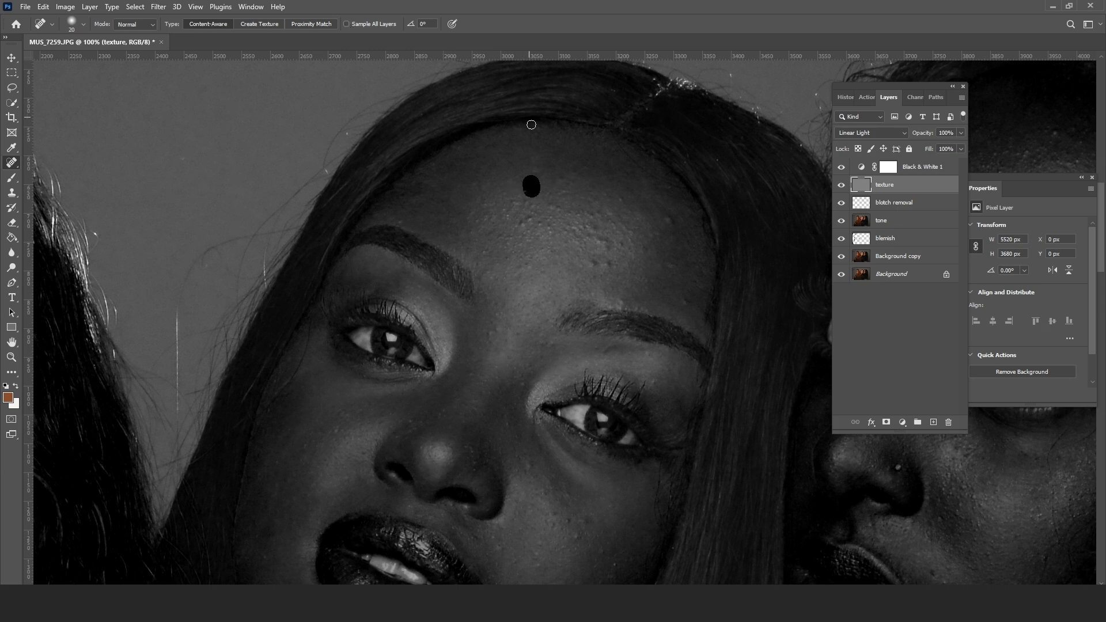
left_click(538, 168)
- Heal the remaining rough texture on the sides and centre of the middle woman's forehead and along her hairline
left_click(673, 220)
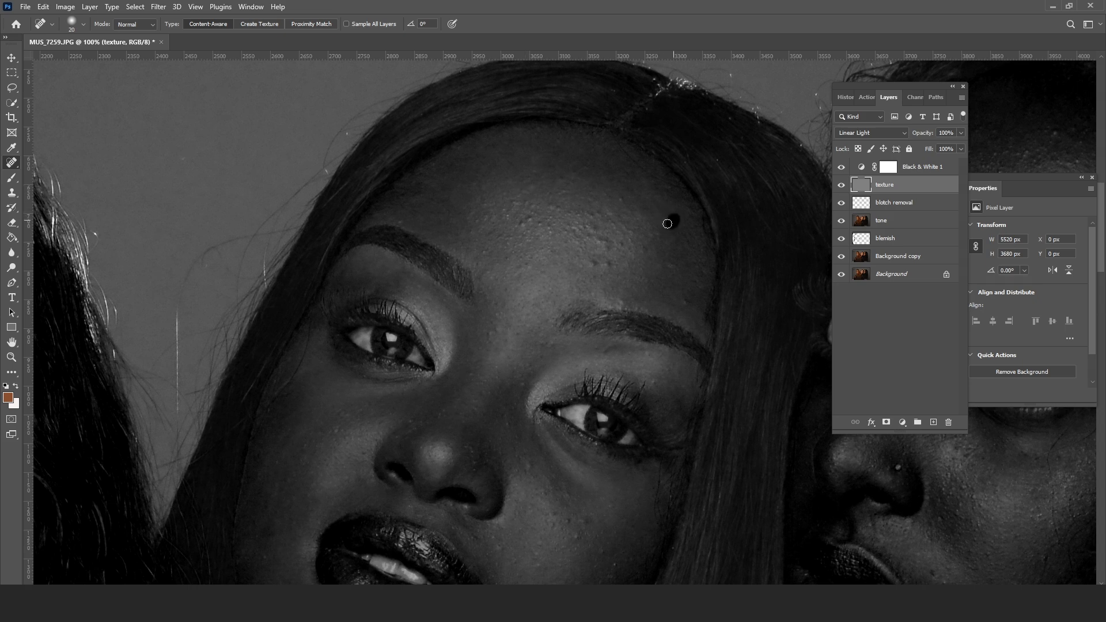
left_click(673, 267)
left_click(593, 263)
left_click(508, 217)
mouse_move(612, 144)
left_mouse_down()
mouse_move(666, 185)
mouse_move(614, 152)
left_mouse_up()
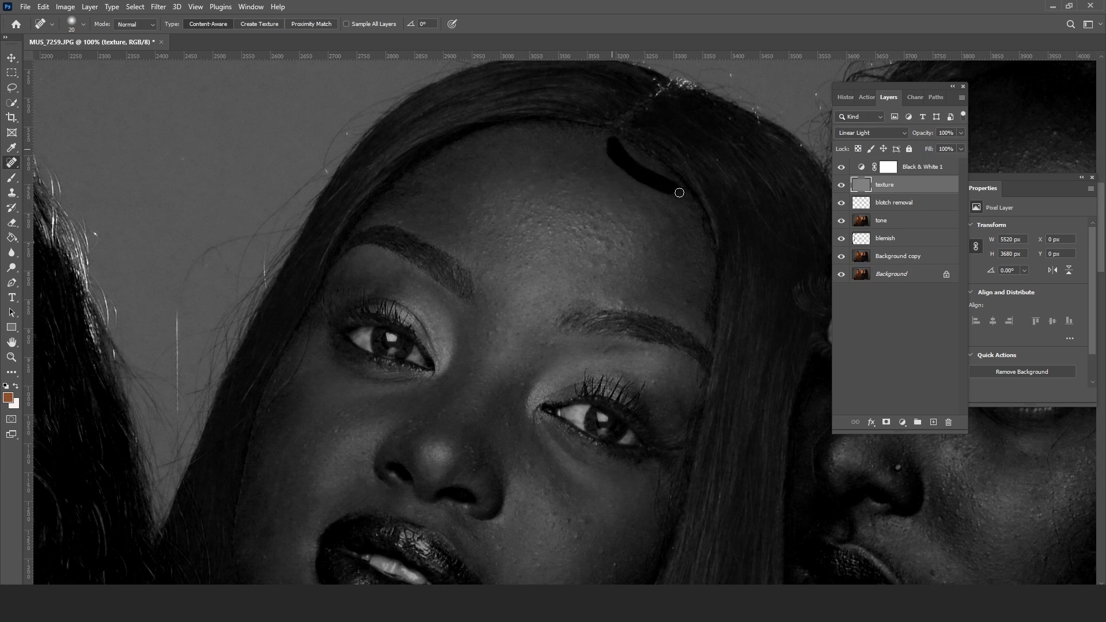
left_click_drag(679, 193, 679, 185)
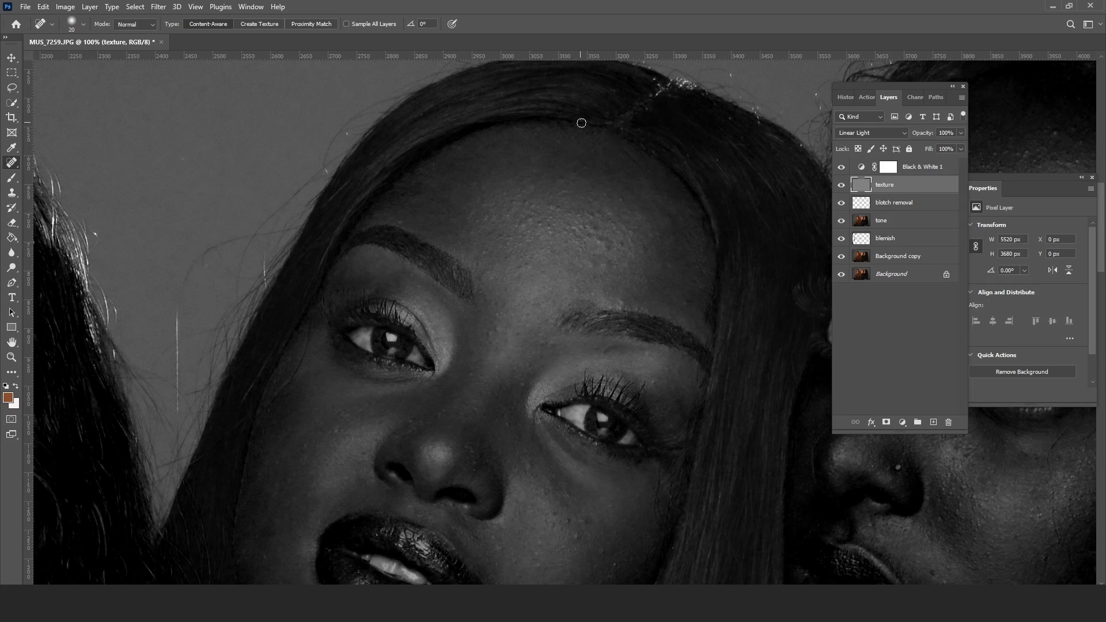
- Heal the remaining rough spots along the middle woman's hairline at the top and side of her forehead
mouse_move(581, 122)
left_mouse_down()
mouse_move(673, 171)
mouse_move(713, 248)
mouse_move(601, 131)
left_mouse_up()
left_click_drag(705, 220, 713, 244)
mouse_move(680, 178)
left_mouse_down()
mouse_move(645, 147)
mouse_move(544, 119)
left_mouse_up()
- Heal the small bumps on the middle woman's cheeks and lower face
left_click_drag(360, 361, 438, 171)
left_click_drag(388, 140, 346, 223)
left_click(418, 240)
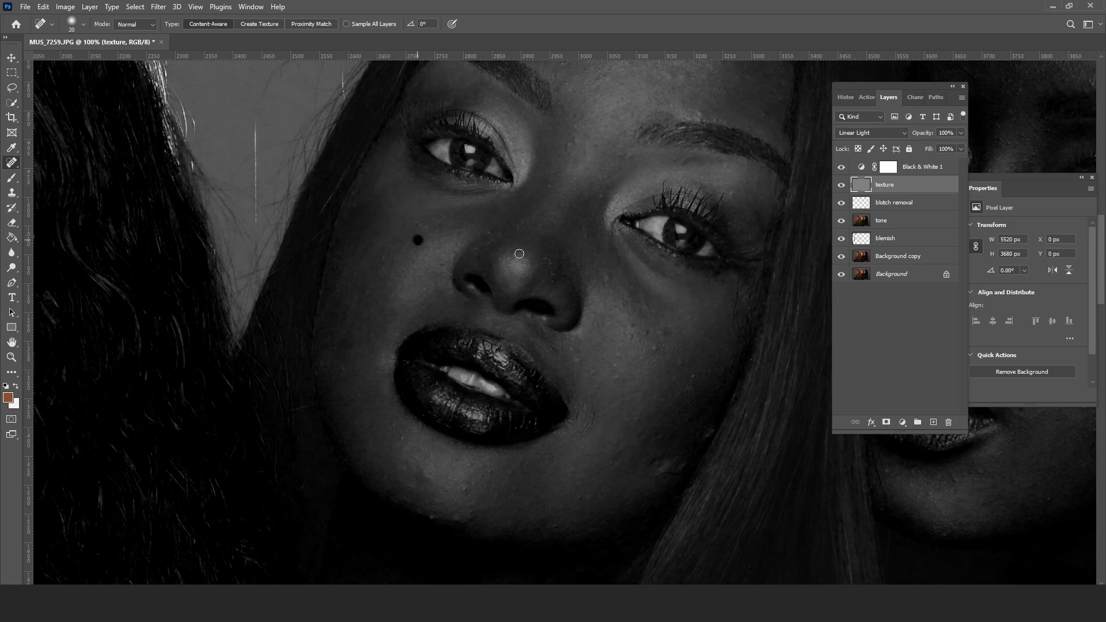
left_click(612, 282)
left_click_drag(681, 264, 595, 116)
left_click_drag(364, 375, 380, 382)
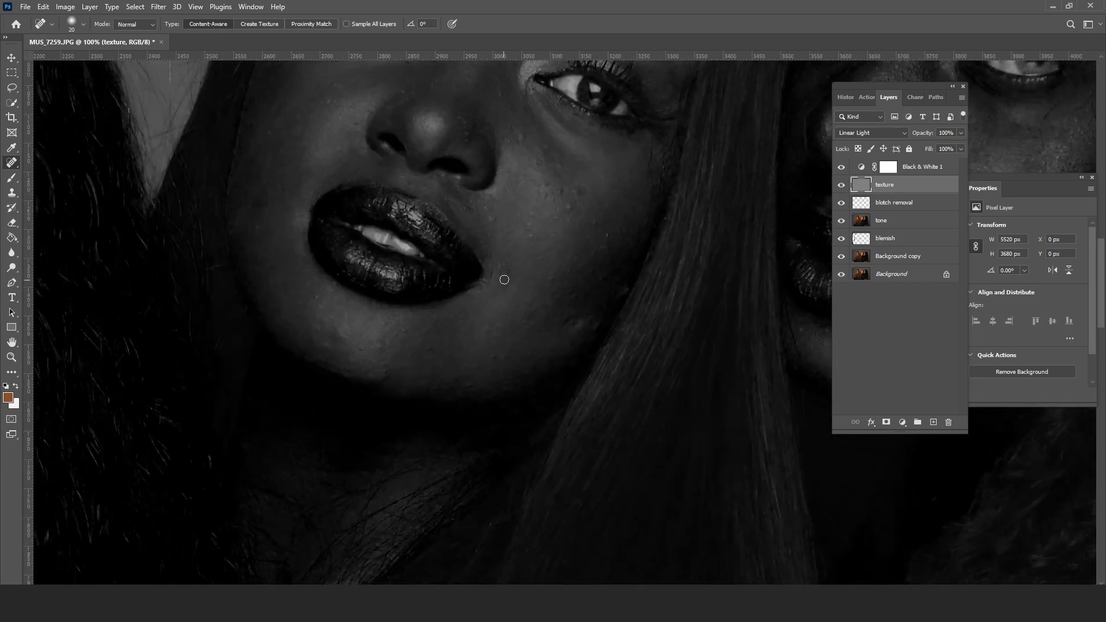
left_click_drag(505, 280, 916, 473)
- Heal the texture flaws on the cheek and around the mouth of the woman with the copper hair
mouse_move(463, 187)
left_mouse_down()
mouse_move(467, 240)
mouse_move(488, 199)
left_mouse_up()
left_click(465, 172)
mouse_move(599, 576)
left_mouse_down()
mouse_move(568, 223)
mouse_move(628, 248)
left_mouse_up()
left_click_drag(572, 304, 562, 355)
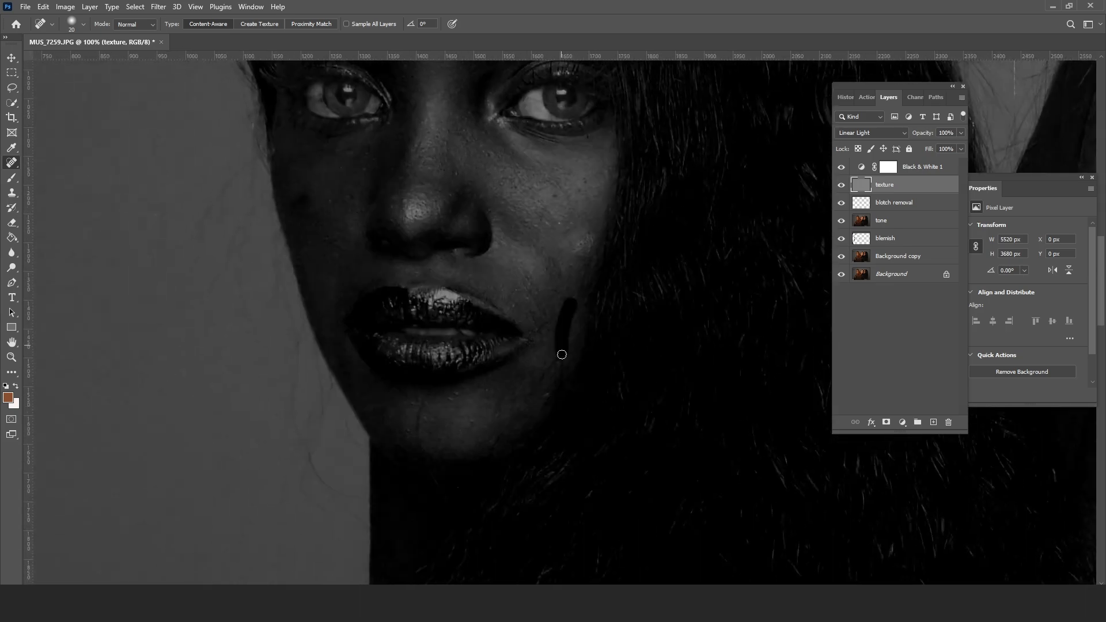
left_click_drag(569, 305, 565, 322)
left_click(369, 345)
mouse_move(484, 156)
left_mouse_down()
mouse_move(369, 344)
mouse_move(536, 219)
left_mouse_up()
left_click_drag(538, 304, 541, 346)
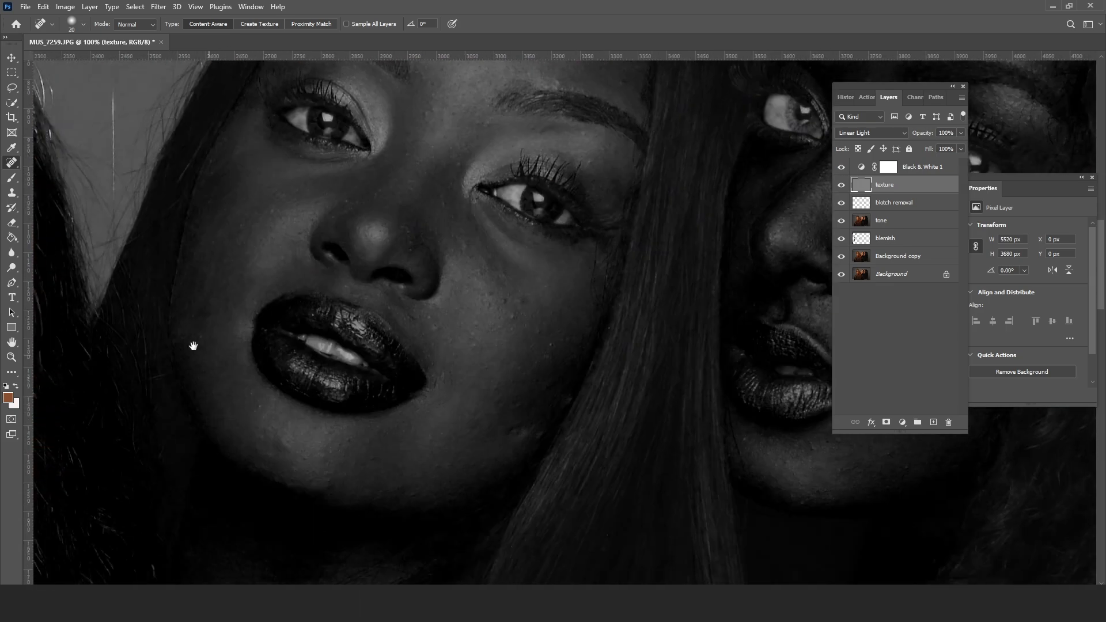
- With the Spot Healing Brush, remove the flyaway hairs and bright specks along the outer upper edge of the middle woman's hair
left_click_drag(193, 346, 359, 305)
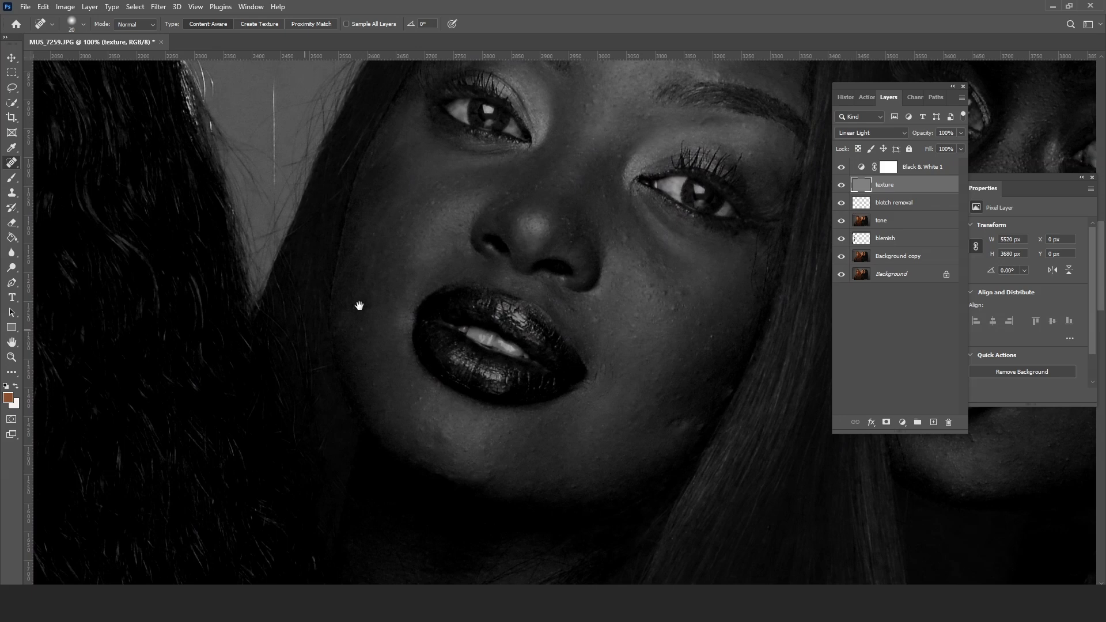
left_click(11, 357)
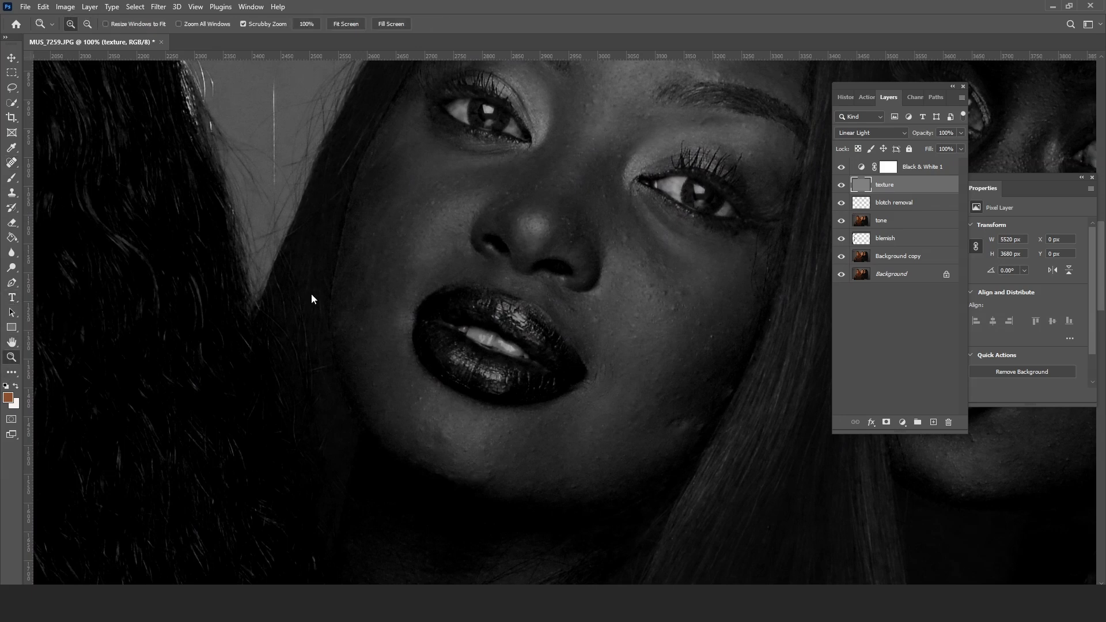
left_click(534, 203, "alt")
left_click(535, 204, "alt")
left_click(534, 204, "alt")
left_click(534, 203, "alt")
left_click(534, 203, "alt")
left_click(535, 204, "alt")
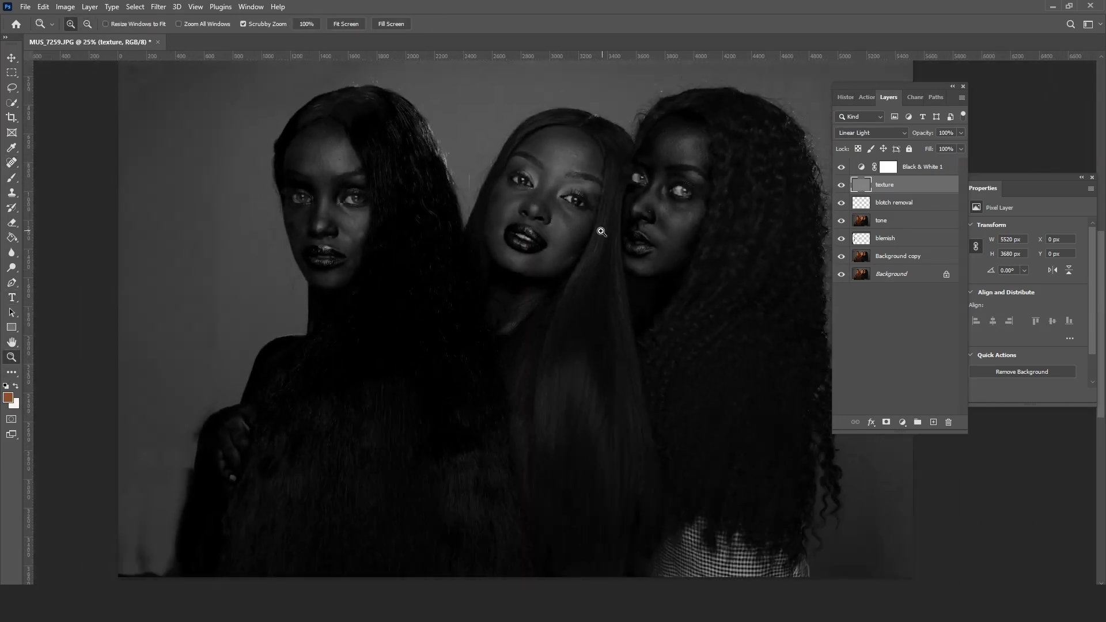
left_click(611, 134)
left_click(610, 134)
left_click(611, 133)
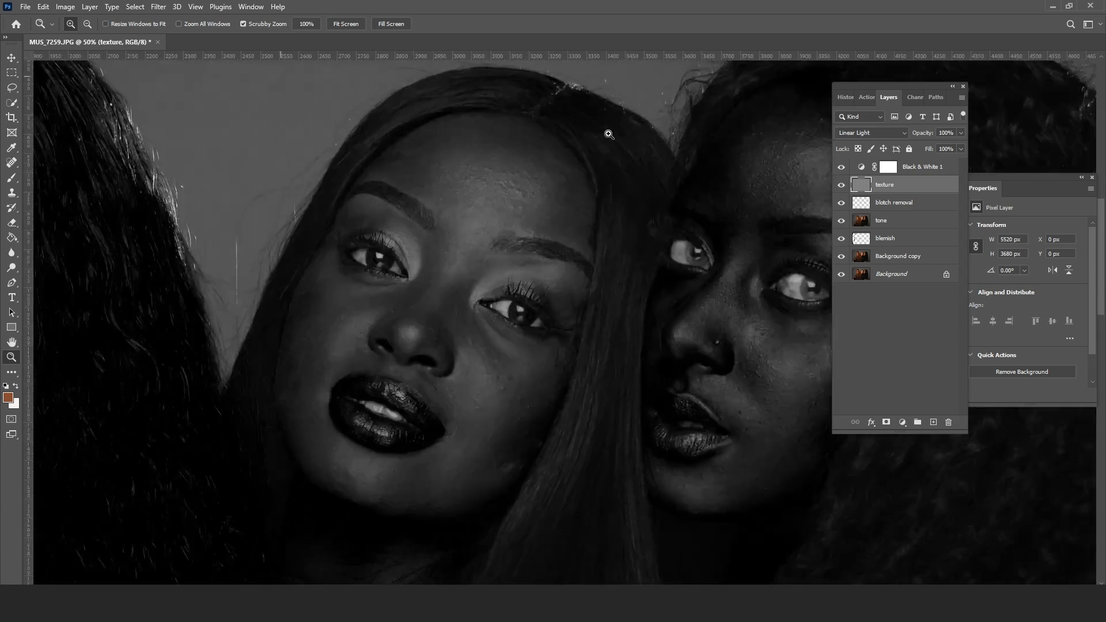
left_click(611, 134)
left_click(313, 151)
mouse_move(323, 158)
left_mouse_down()
mouse_move(454, 227)
mouse_move(511, 242)
left_mouse_up()
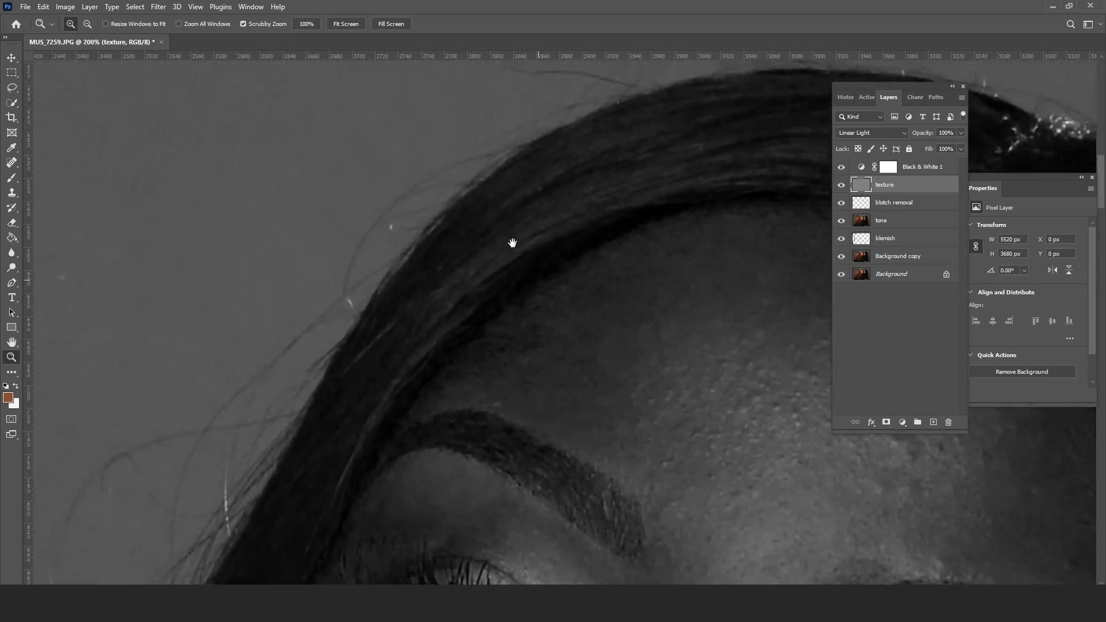
left_click(11, 163)
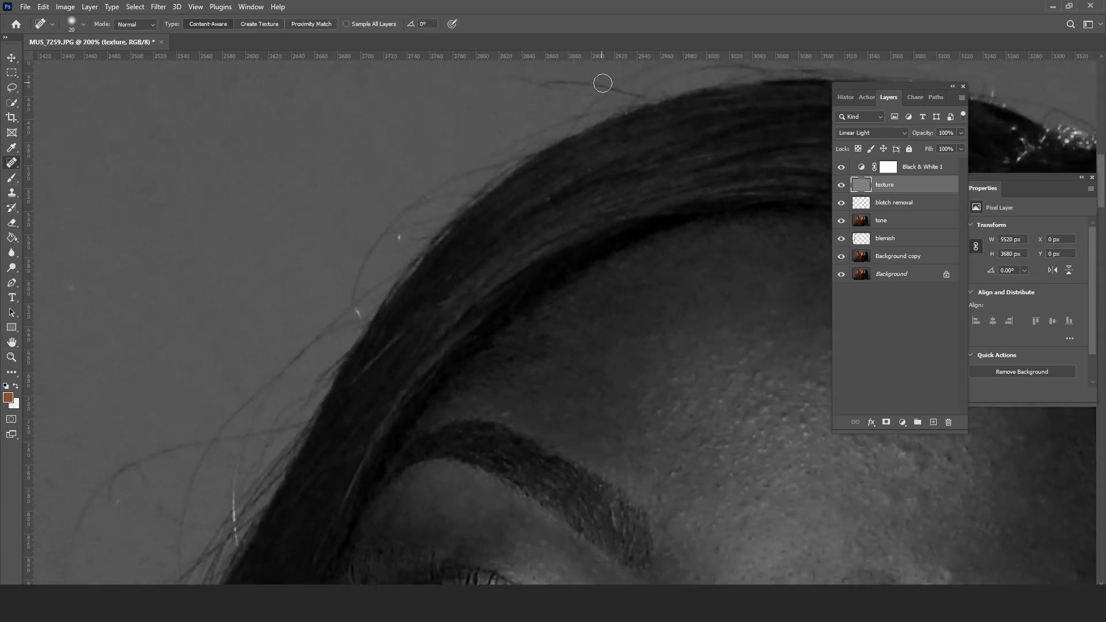
left_click_drag(602, 83, 518, 90)
mouse_move(466, 165)
left_mouse_down()
mouse_move(383, 241)
mouse_move(362, 288)
left_mouse_up()
mouse_move(403, 230)
left_mouse_down()
mouse_move(335, 324)
mouse_move(355, 316)
mouse_move(406, 209)
left_mouse_up()
left_click(356, 316)
left_click_drag(500, 137, 382, 261)
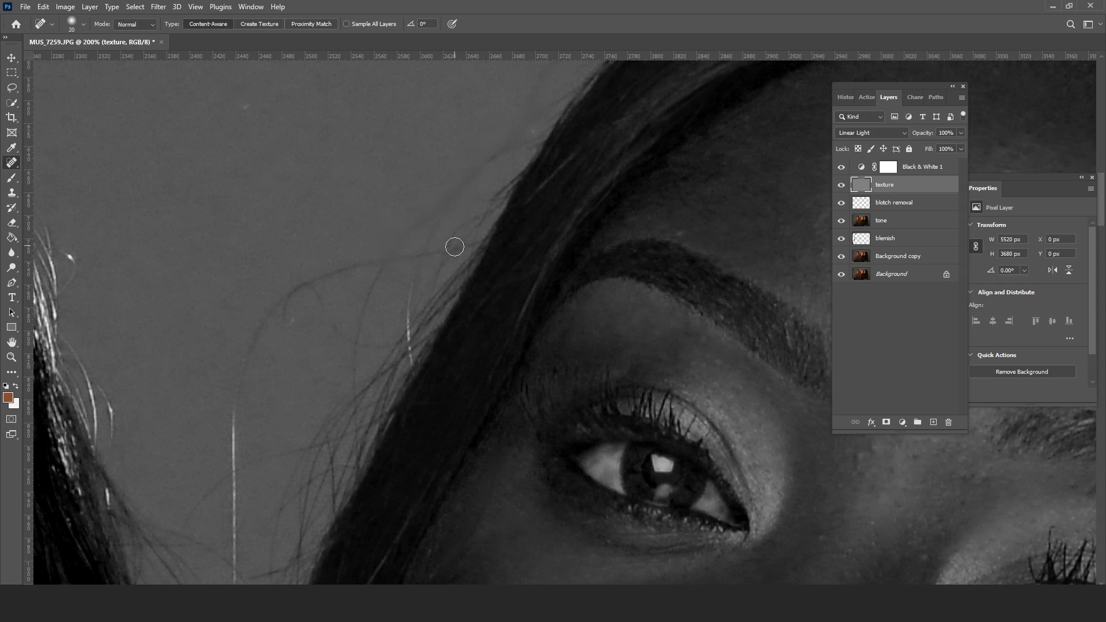
- Heal the long curved stray hairs and part of the vertical white line on the backdrop beside the middle woman's hair
mouse_move(455, 247)
left_mouse_down()
mouse_move(304, 288)
mouse_move(259, 320)
left_mouse_up()
left_click_drag(230, 361, 230, 507)
left_click_drag(250, 356, 310, 275)
left_click_drag(397, 240, 347, 374)
left_click_drag(403, 254, 301, 303)
left_click_drag(409, 282, 401, 320)
left_click_drag(278, 375, 351, 247)
mouse_move(329, 197)
left_mouse_down()
mouse_move(296, 263)
mouse_move(296, 340)
left_mouse_up()
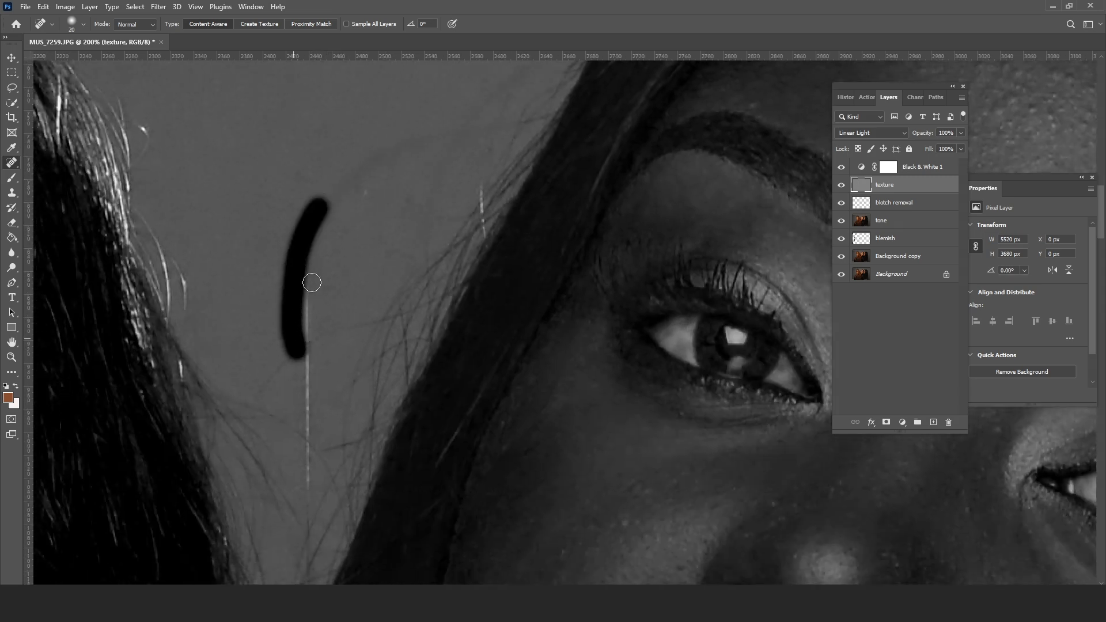
- Remove the rest of the vertical white line and the leftover strands in the backdrop gap between the first two women
left_click_drag(308, 249, 307, 443)
mouse_move(363, 316)
left_mouse_down()
mouse_move(301, 398)
mouse_move(313, 299)
mouse_move(295, 357)
mouse_move(395, 277)
left_mouse_up()
left_click_drag(370, 184, 350, 224)
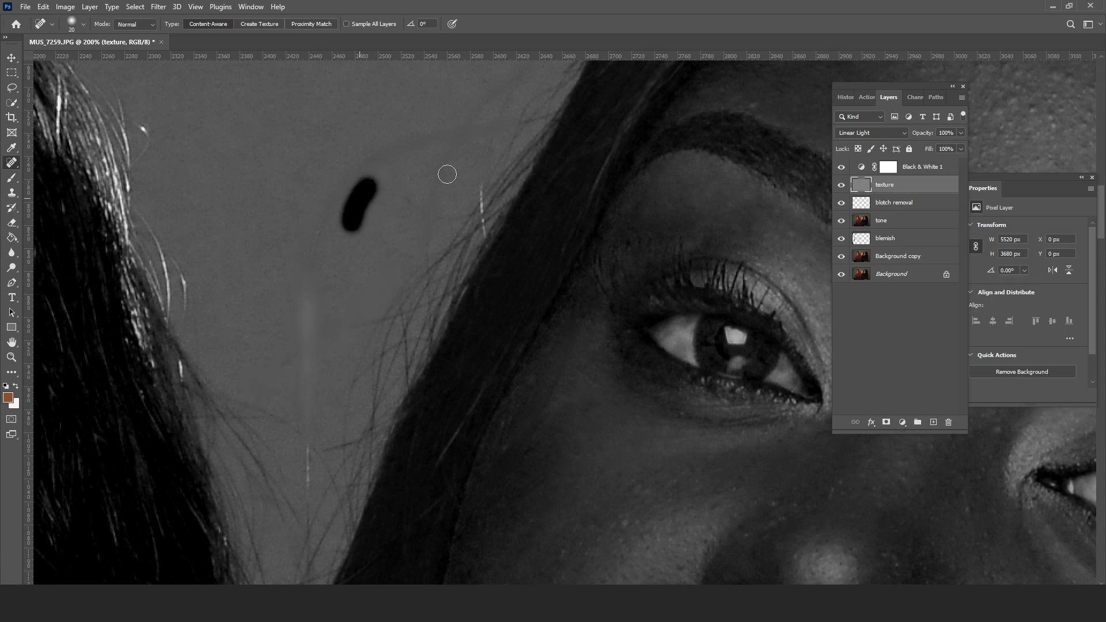
left_click_drag(463, 192, 466, 66)
mouse_move(308, 346)
left_mouse_down()
mouse_move(300, 299)
mouse_move(242, 272)
left_mouse_up()
mouse_move(312, 322)
left_mouse_down()
mouse_move(308, 387)
mouse_move(326, 328)
left_mouse_up()
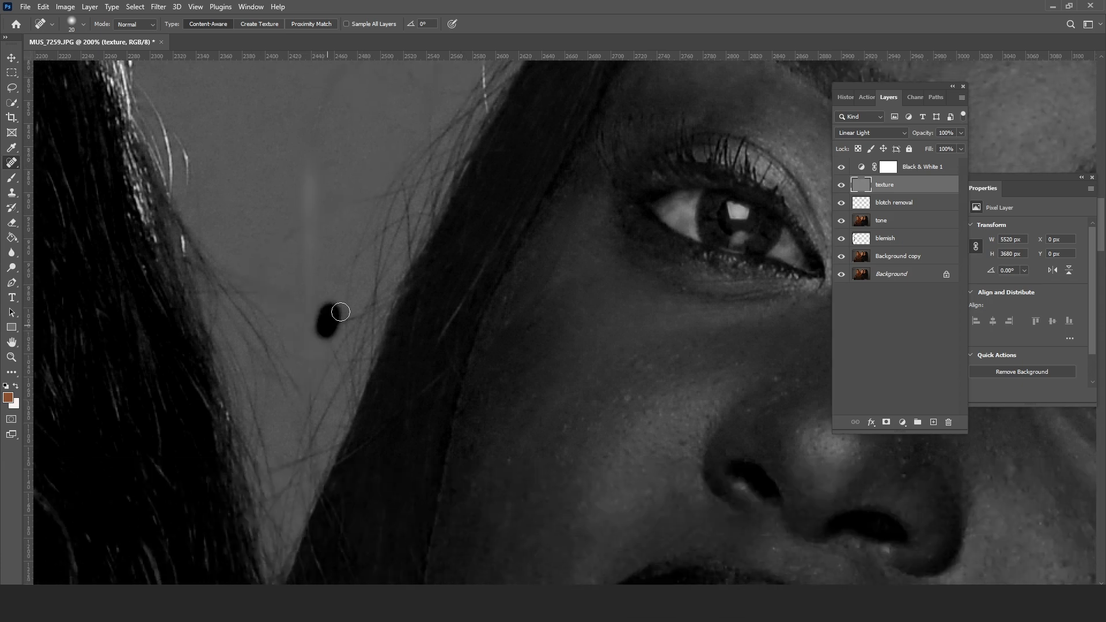
left_click_drag(309, 173, 282, 271)
left_click_drag(473, 118, 420, 215)
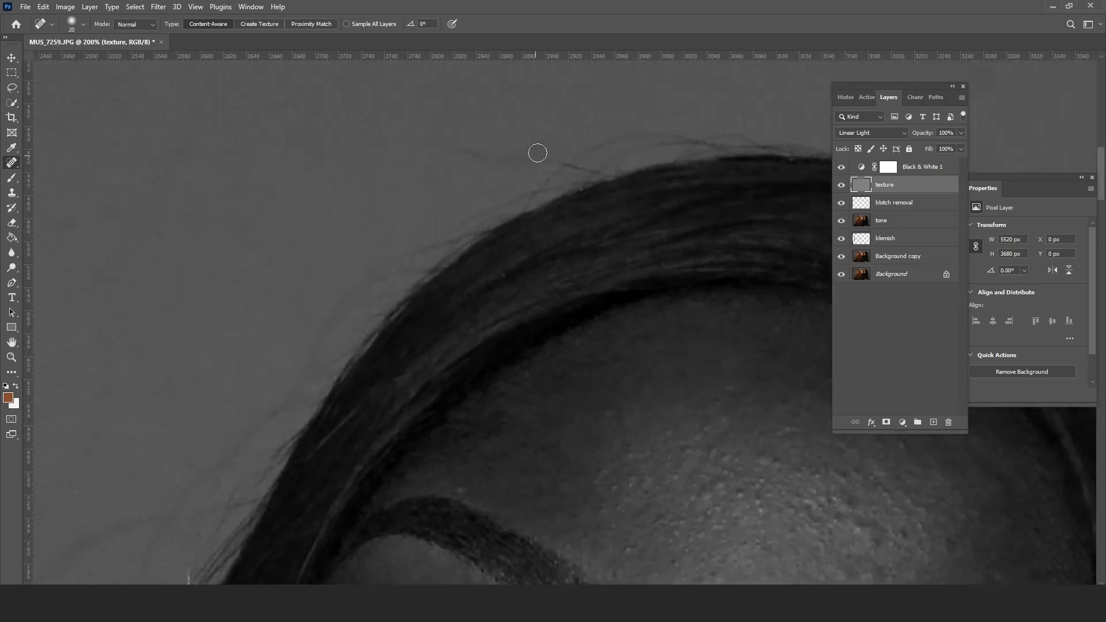
- Heal the loose hairs over the backdrop above the middle woman's crown and around her hair parting
left_click_drag(537, 152, 452, 148)
left_click_drag(703, 116, 578, 130)
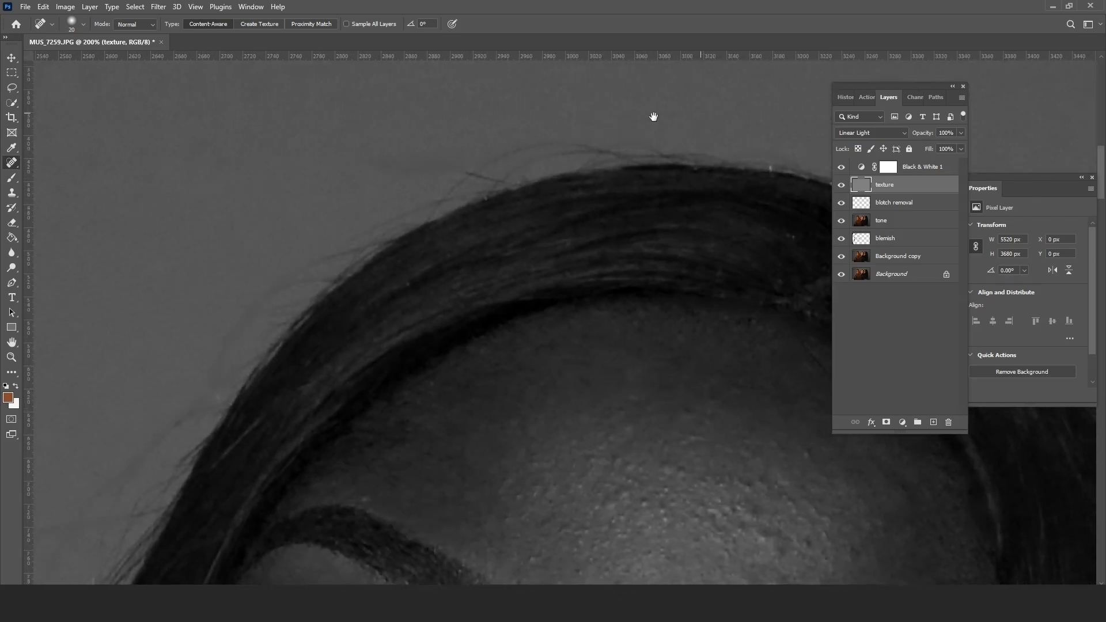
left_click_drag(652, 116, 582, 115)
left_click_drag(616, 217, 715, 268)
left_click_drag(683, 263, 660, 242)
left_click_drag(653, 216, 705, 245)
left_click_drag(821, 253, 654, 188)
mouse_move(563, 209)
left_mouse_down()
mouse_move(599, 242)
mouse_move(574, 228)
left_mouse_up()
mouse_move(674, 178)
left_mouse_down()
mouse_move(666, 227)
mouse_move(693, 180)
left_mouse_up()
left_click_drag(679, 219, 677, 233)
left_click_drag(458, 148, 420, 148)
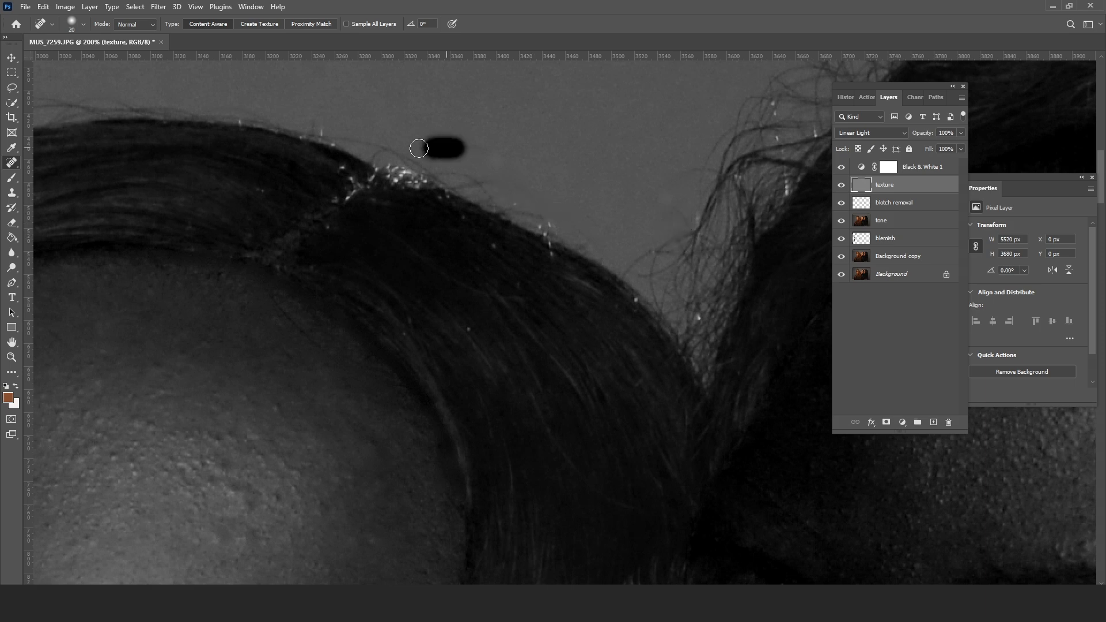
left_click_drag(543, 207, 565, 222)
left_click_drag(483, 211, 608, 87)
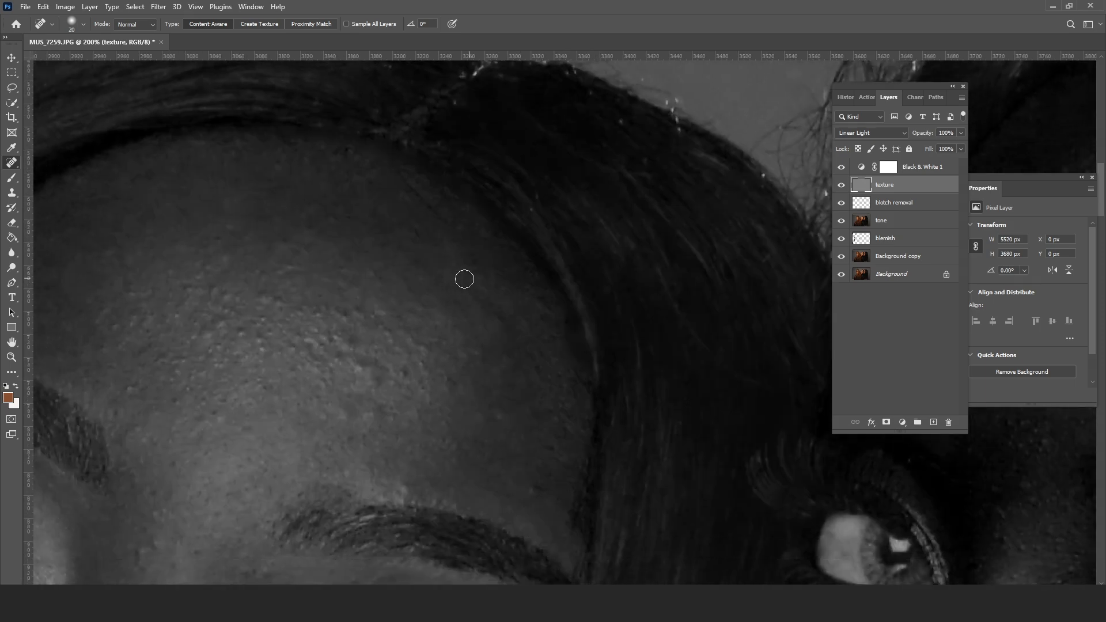
left_click_drag(325, 118, 453, 160)
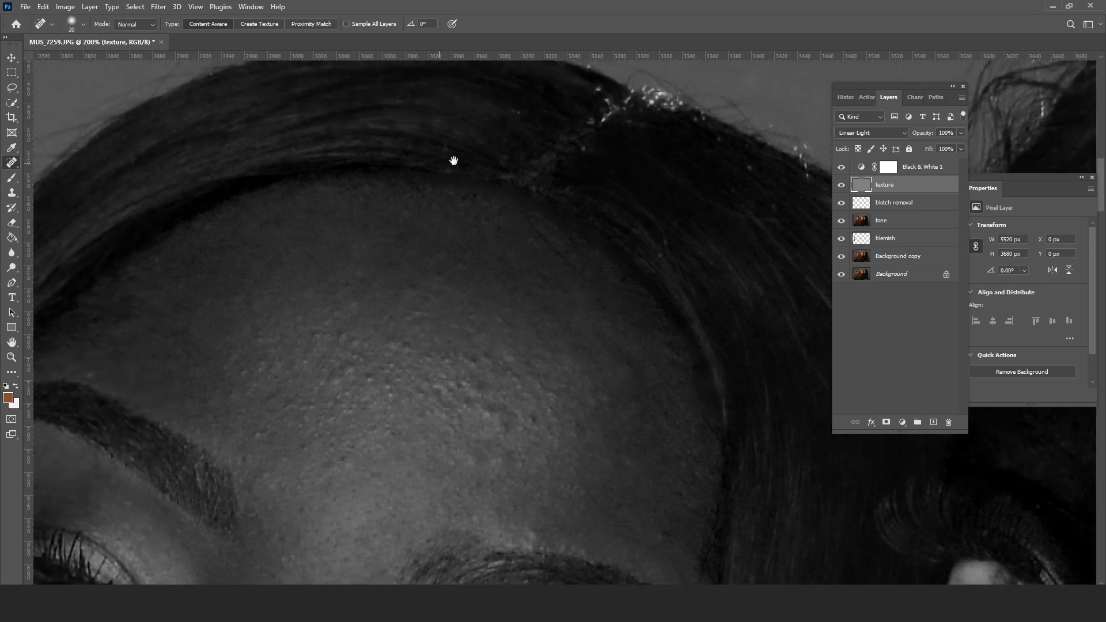
left_click(158, 7)
mouse_move(219, 289)
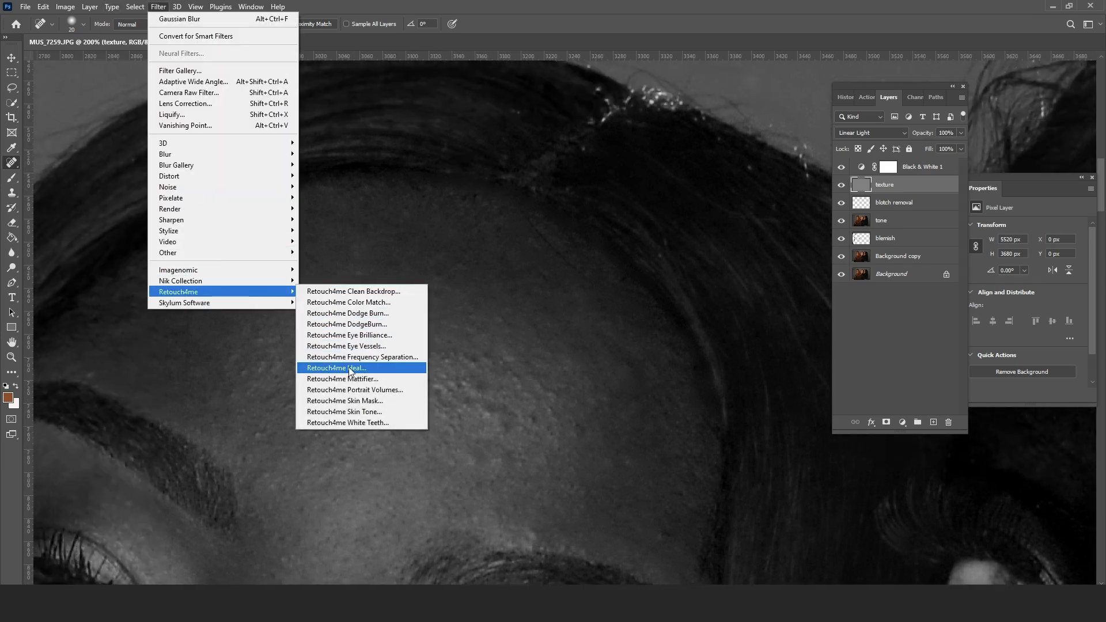
left_click(559, 238)
- Heal the small spots between the middle woman's eyebrows and on the bridge of her nose
left_click_drag(525, 218, 584, 268)
mouse_move(301, 326)
left_mouse_down()
mouse_move(278, 180)
mouse_move(363, 170)
left_mouse_up()
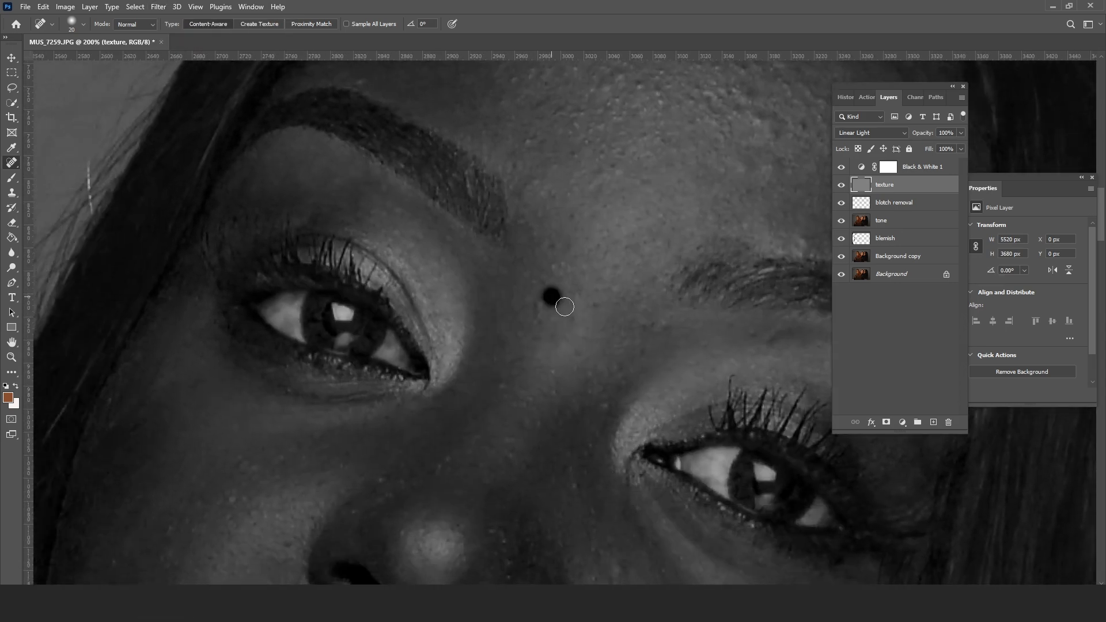
left_click(503, 384)
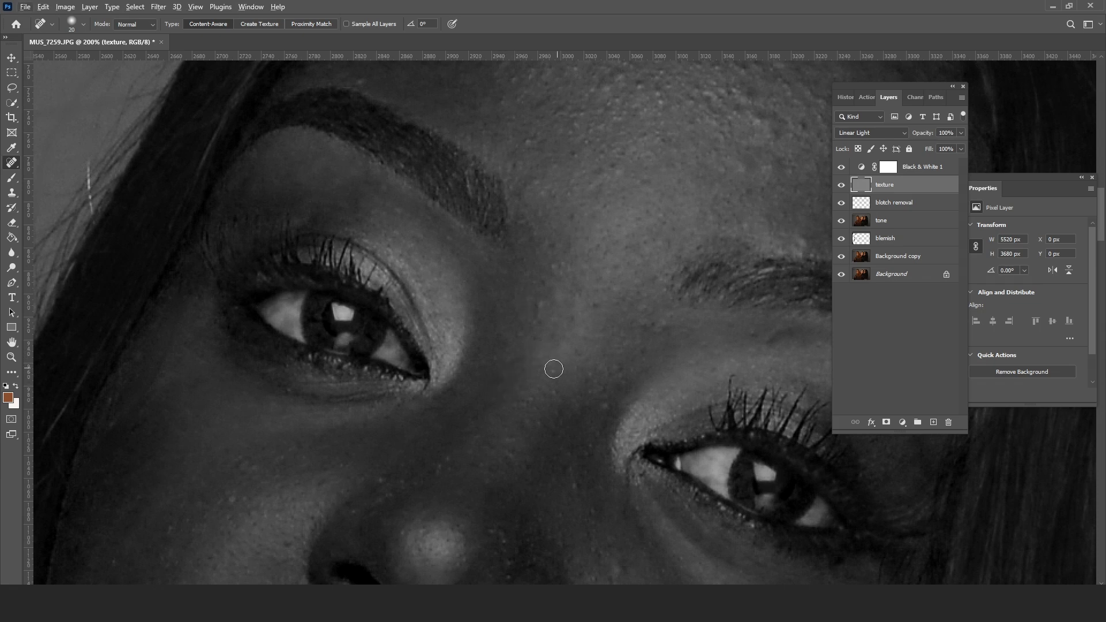
- Heal the spots beside the middle woman's inner eye, along her nose and on the adjoining cheek
left_click_drag(531, 493, 484, 320)
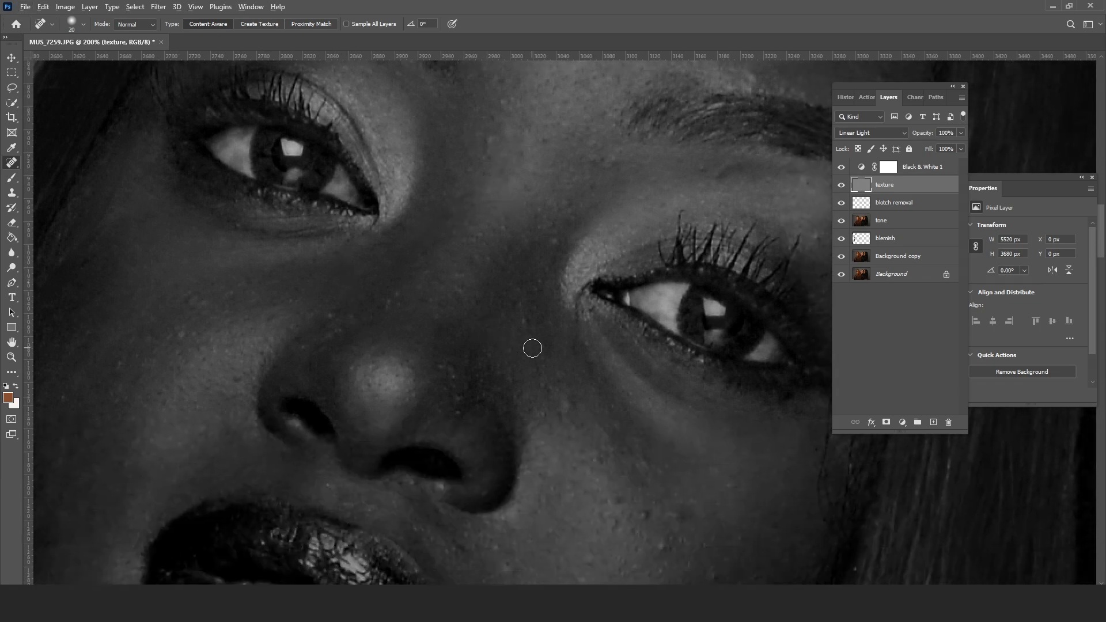
left_click(549, 306)
left_click(552, 240)
left_click(537, 227)
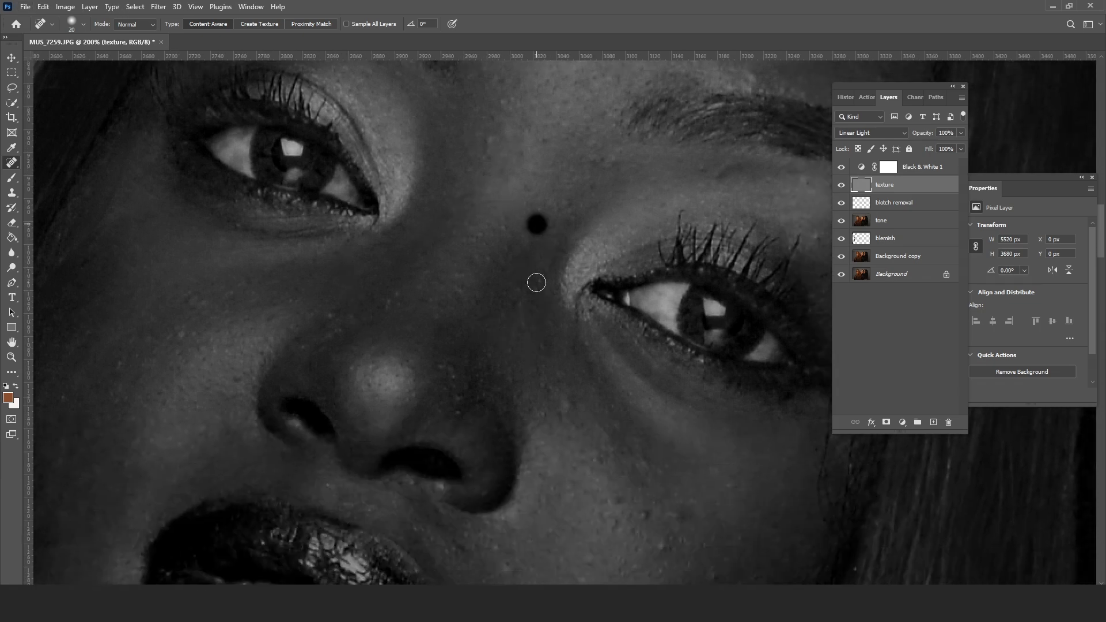
left_click(565, 400)
left_click(480, 388)
left_click(453, 375)
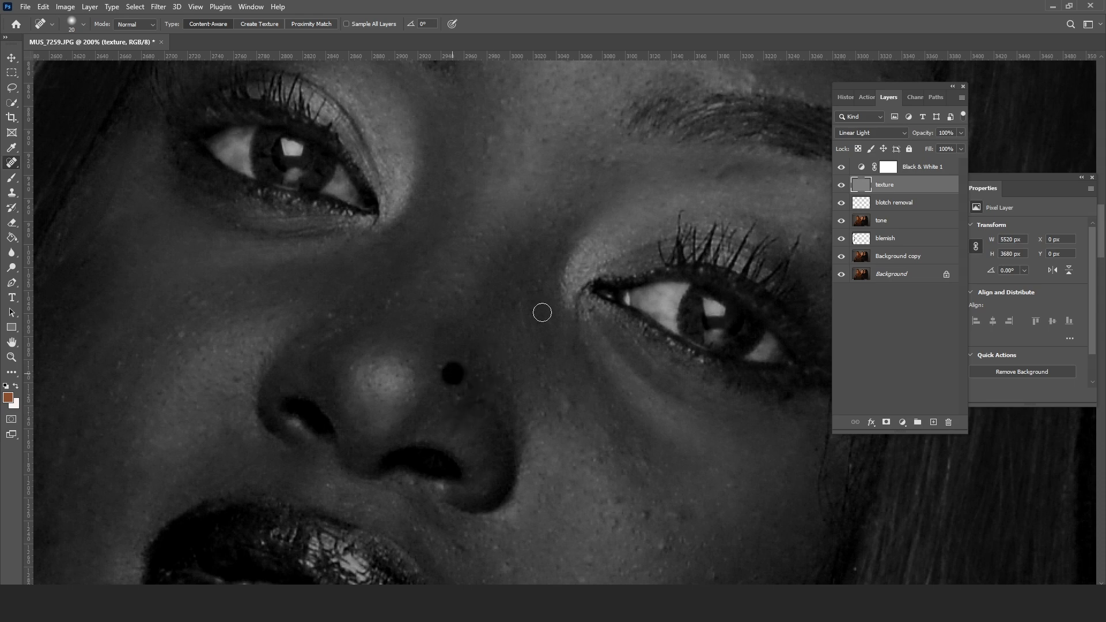
left_click_drag(766, 197, 637, 185)
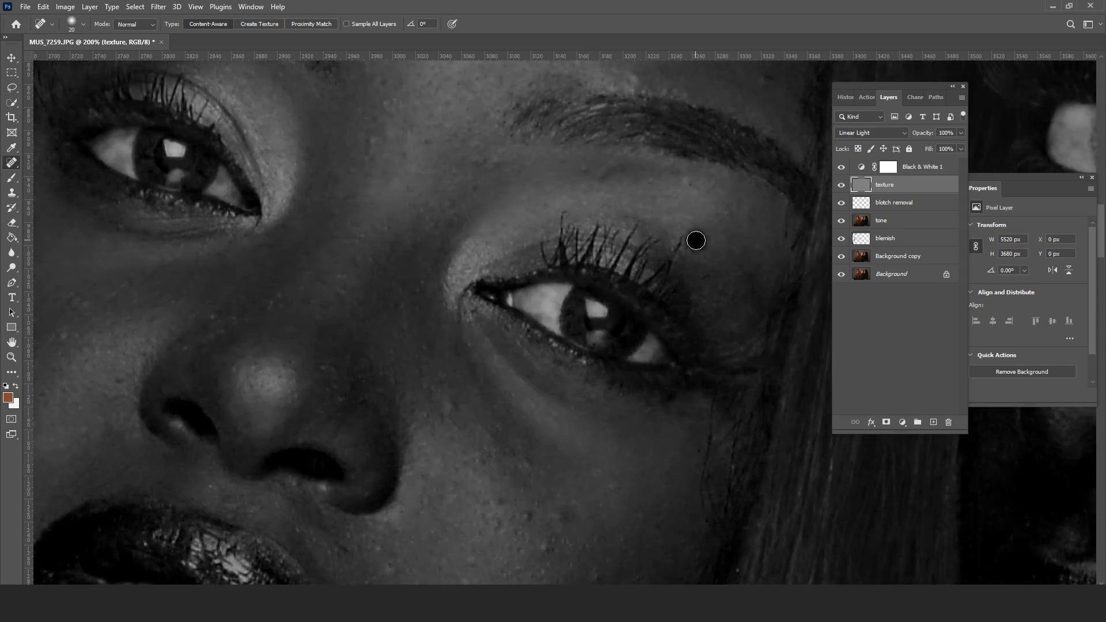
- Hide the Black & White 1 check layer to view the whole portrait in colour
scroll(409, 211, "down", 3)
scroll(411, 211, "down", 3)
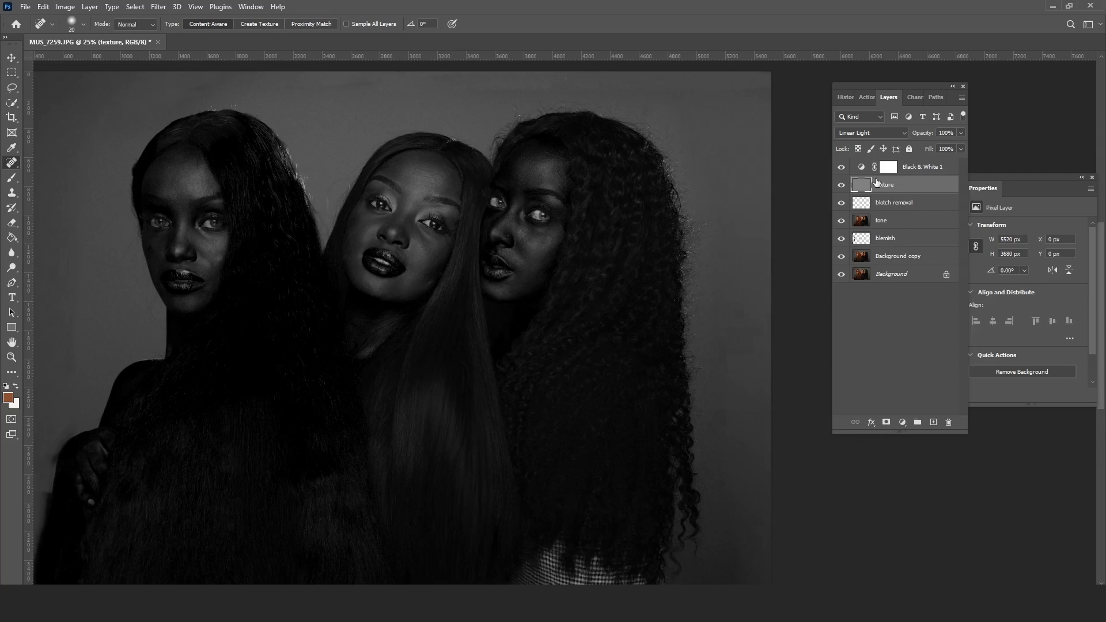
left_click(842, 167)
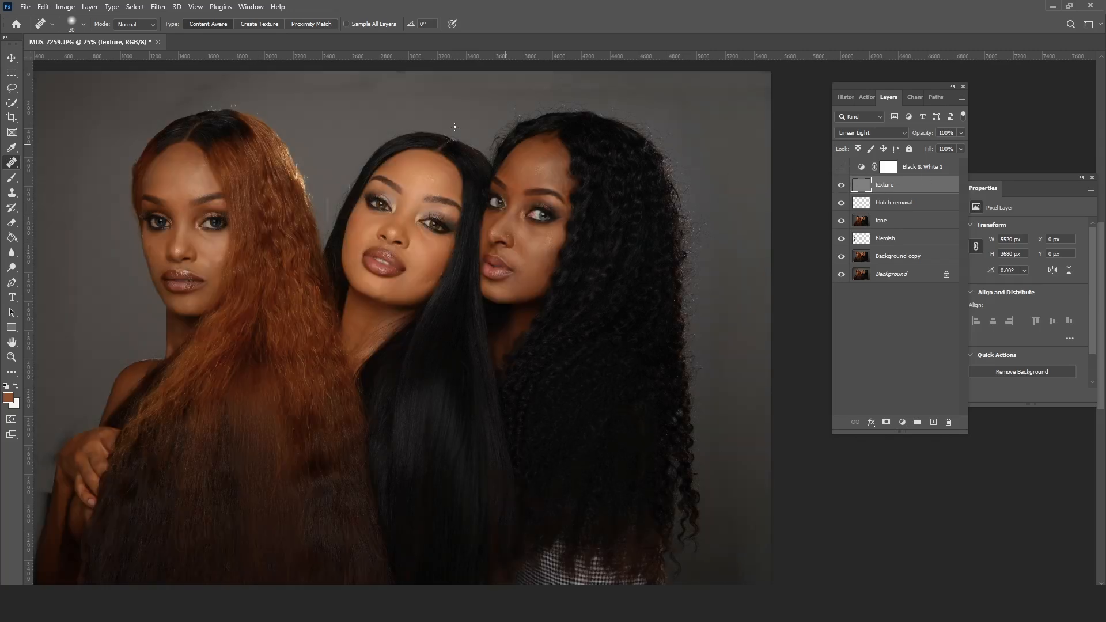
- On the tone layer, outline the middle woman's forehead above the eyebrows with the Lasso tool, feathered 18 px
left_click(892, 225)
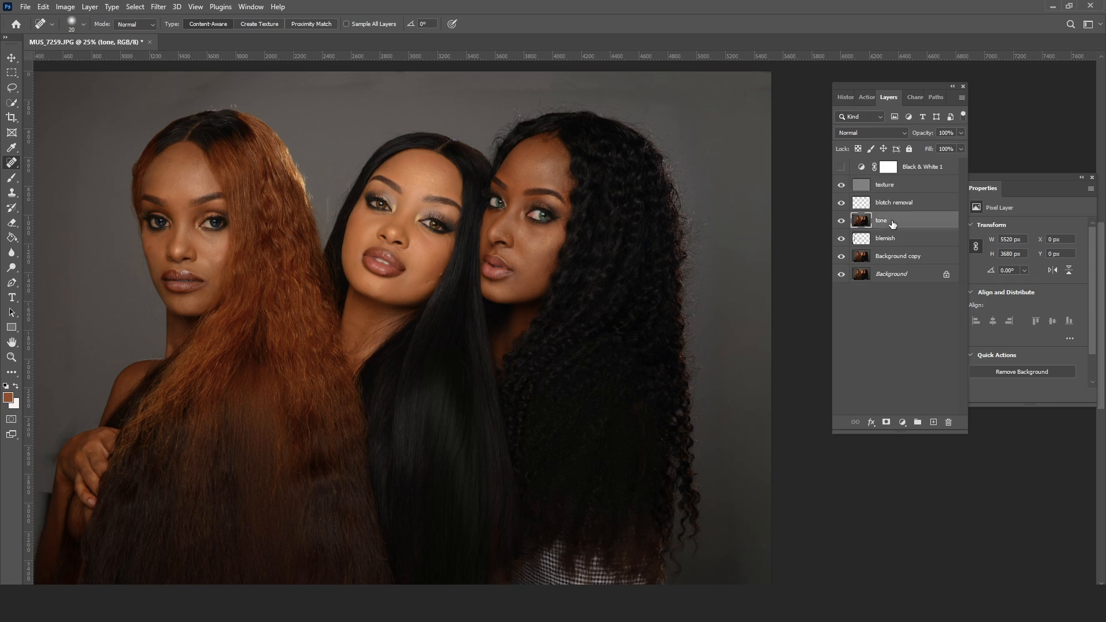
key("z")
left_click_drag(413, 155, 452, 150)
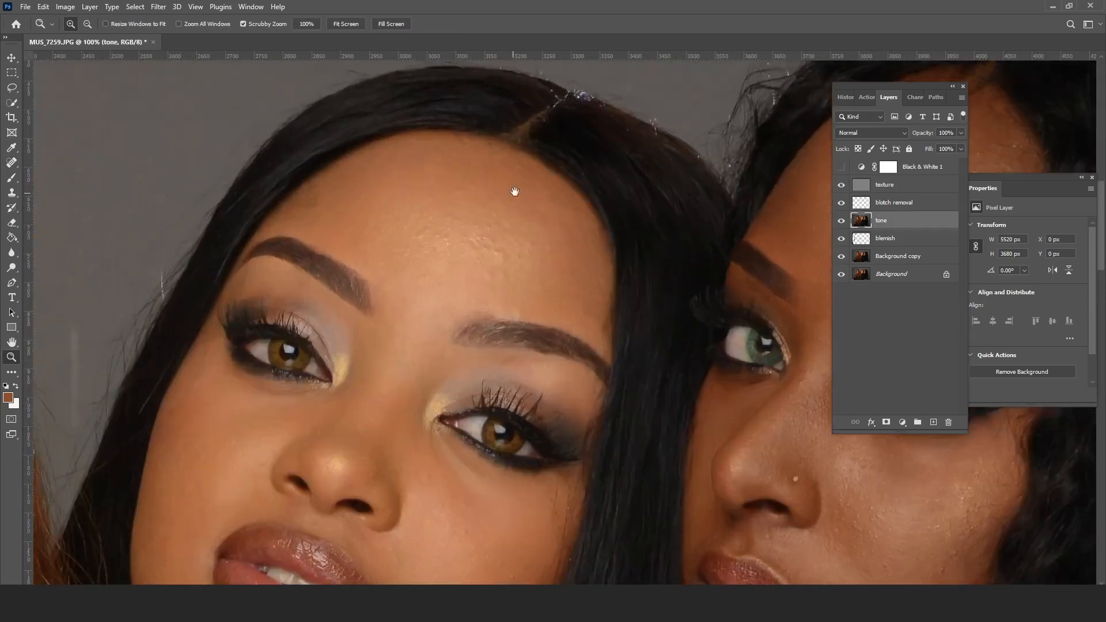
left_click_drag(514, 190, 519, 220)
left_click(12, 88)
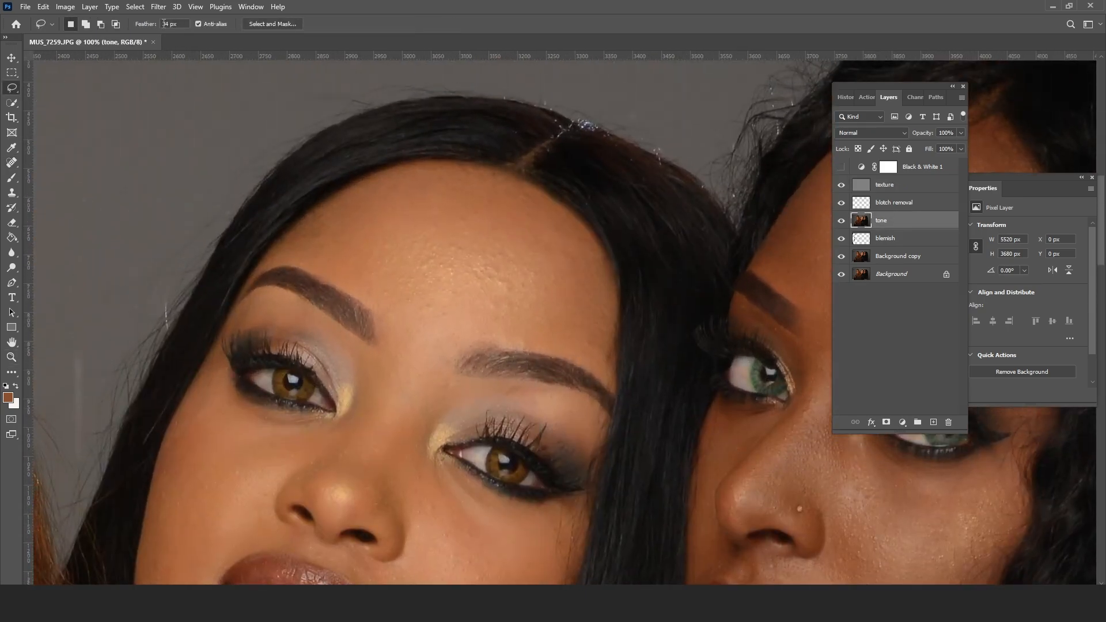
left_click(168, 23)
mouse_move(319, 247)
left_mouse_down()
mouse_move(432, 322)
mouse_move(596, 351)
mouse_move(609, 310)
mouse_move(590, 251)
mouse_move(553, 202)
mouse_move(507, 180)
left_mouse_up()
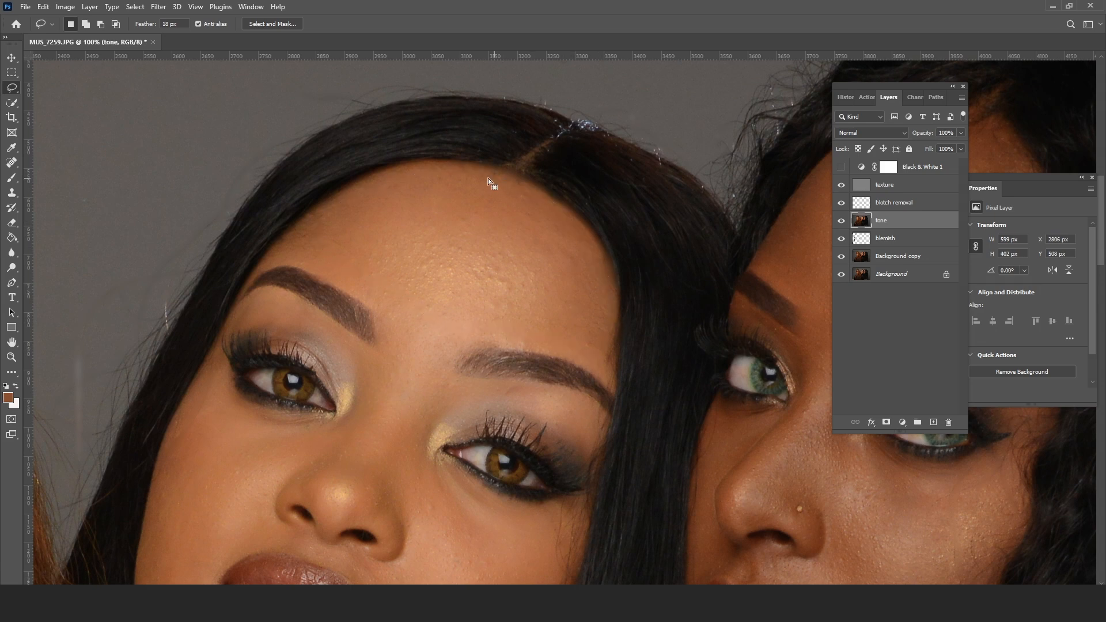
- Smooth the selected forehead tones with a Gaussian Blur
left_click(158, 7)
mouse_move(172, 154)
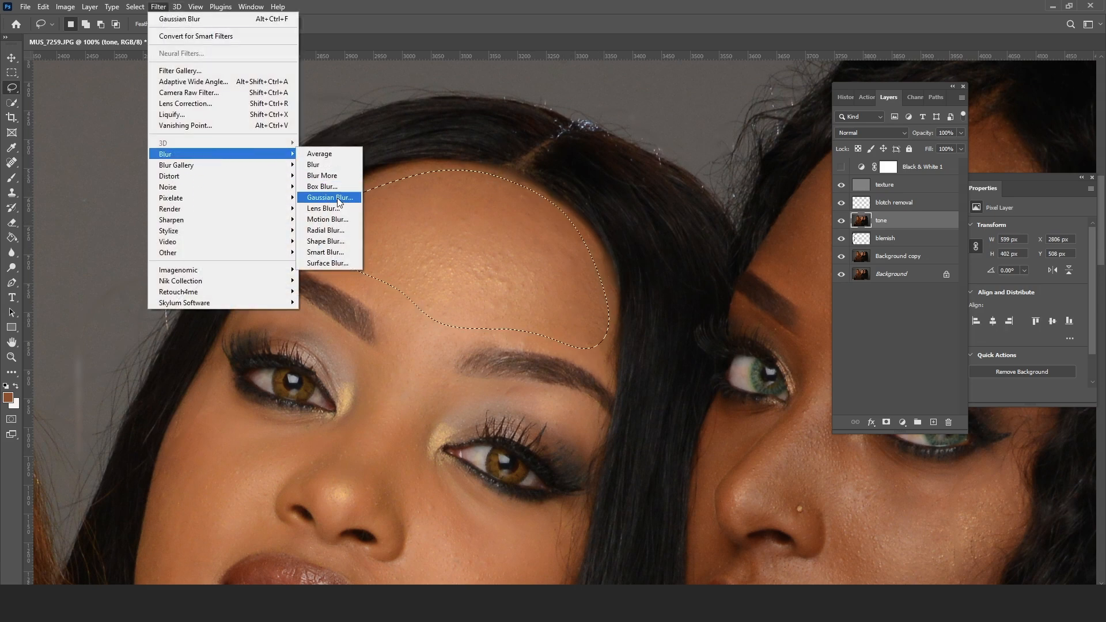
left_click(339, 197)
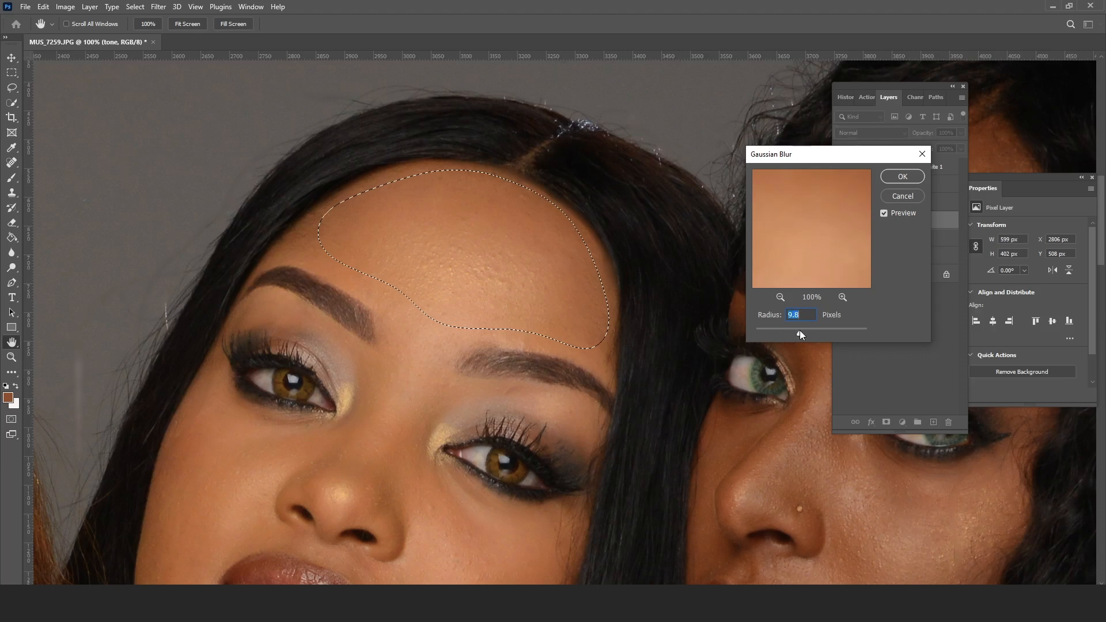
left_click_drag(799, 330, 803, 331)
left_click(902, 177)
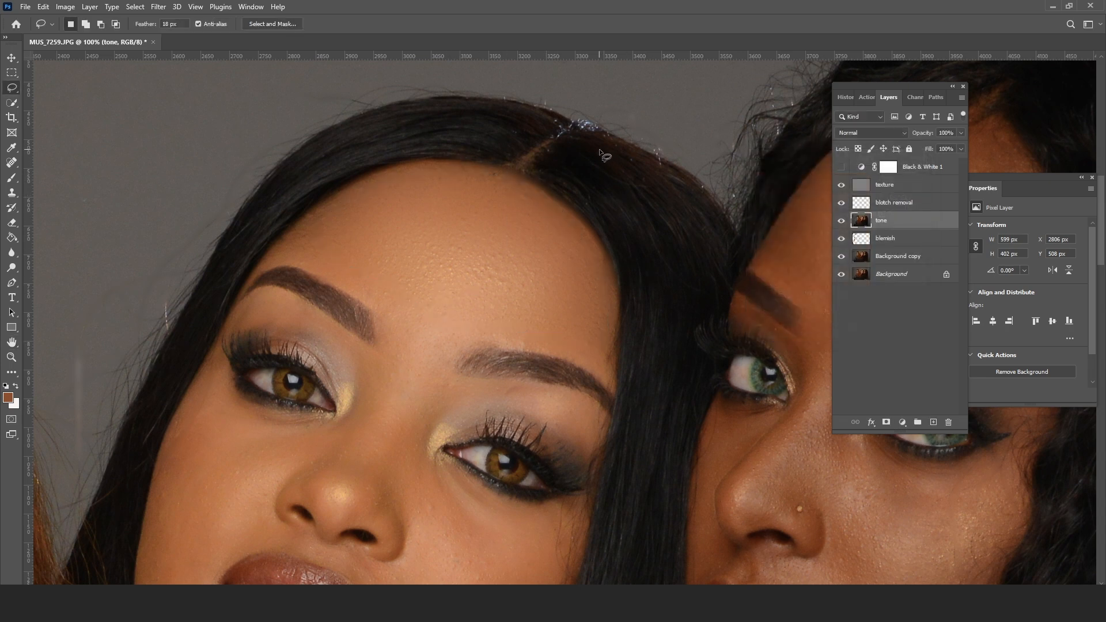
- Outline the middle woman's cheek on the tone layer with the Lasso tool, from below the eye down along the jaw beside the lips
scroll(429, 297, "down", 5)
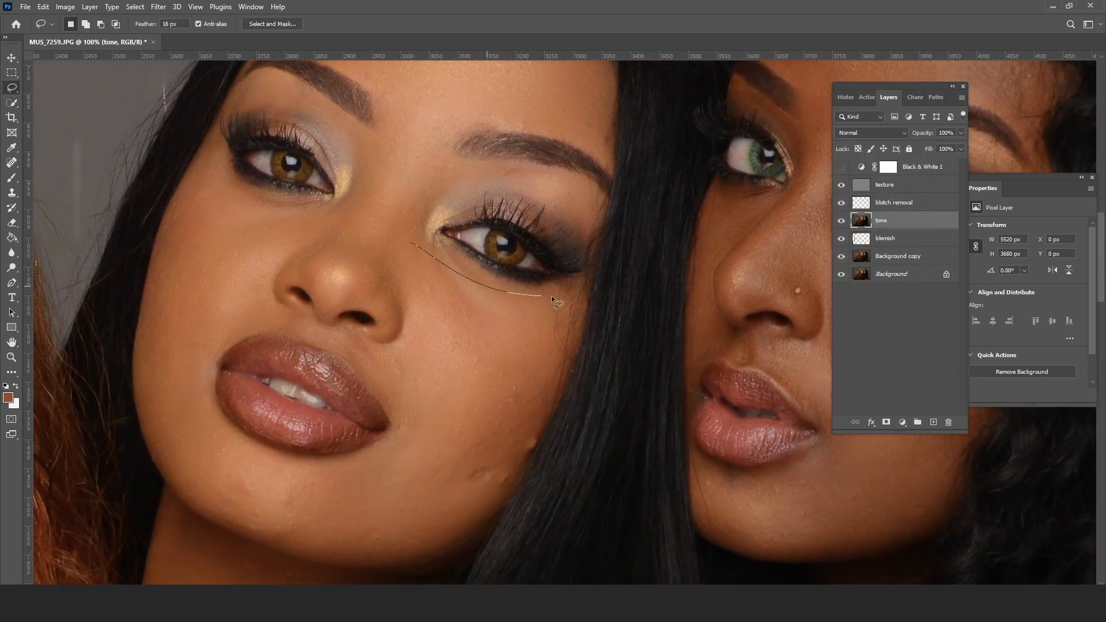
mouse_move(558, 397)
left_mouse_down()
mouse_move(527, 432)
mouse_move(424, 251)
left_mouse_up()
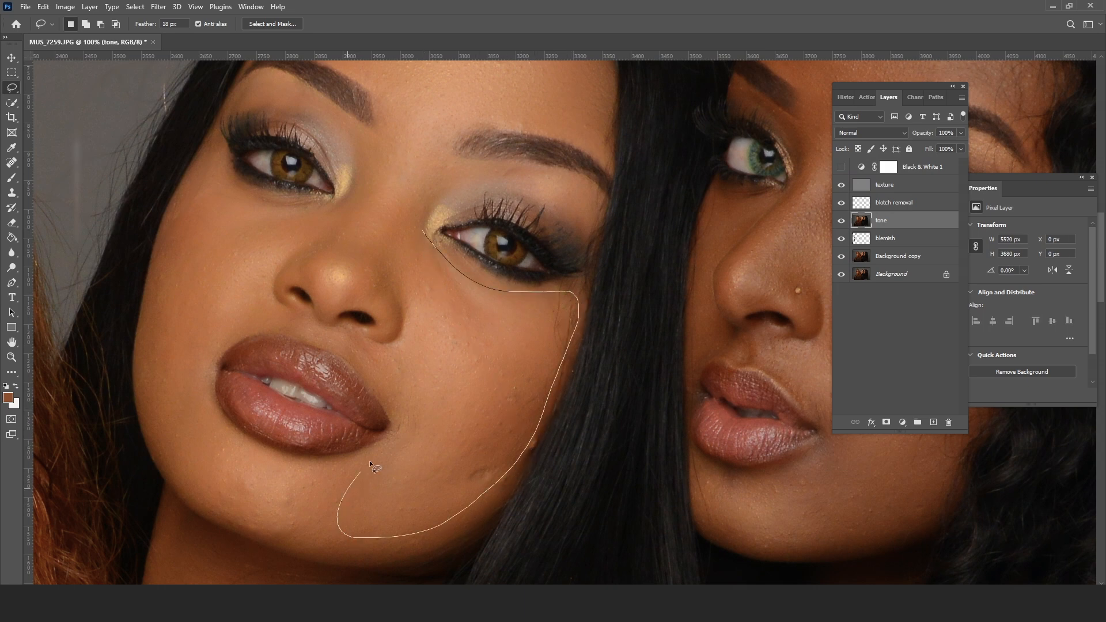
mouse_move(370, 462)
left_mouse_down()
mouse_move(400, 428)
mouse_move(407, 366)
left_mouse_up()
left_click_drag(399, 267, 416, 235)
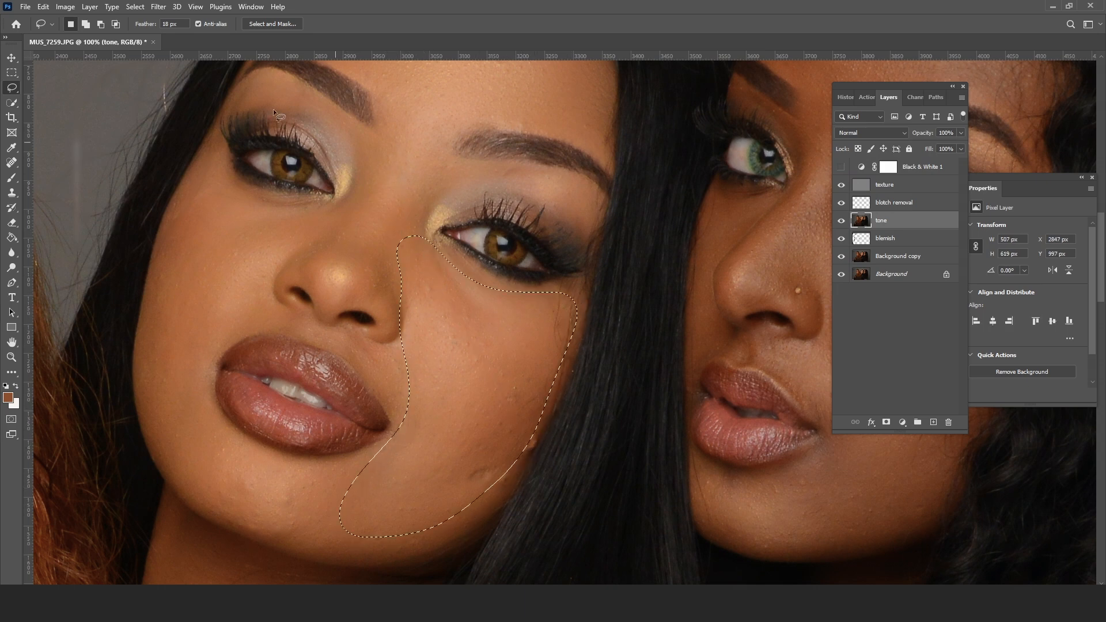
- Smooth the selected cheek tones with a 13.9-pixel Gaussian Blur and clear the selection
left_click(158, 6)
mouse_move(190, 154)
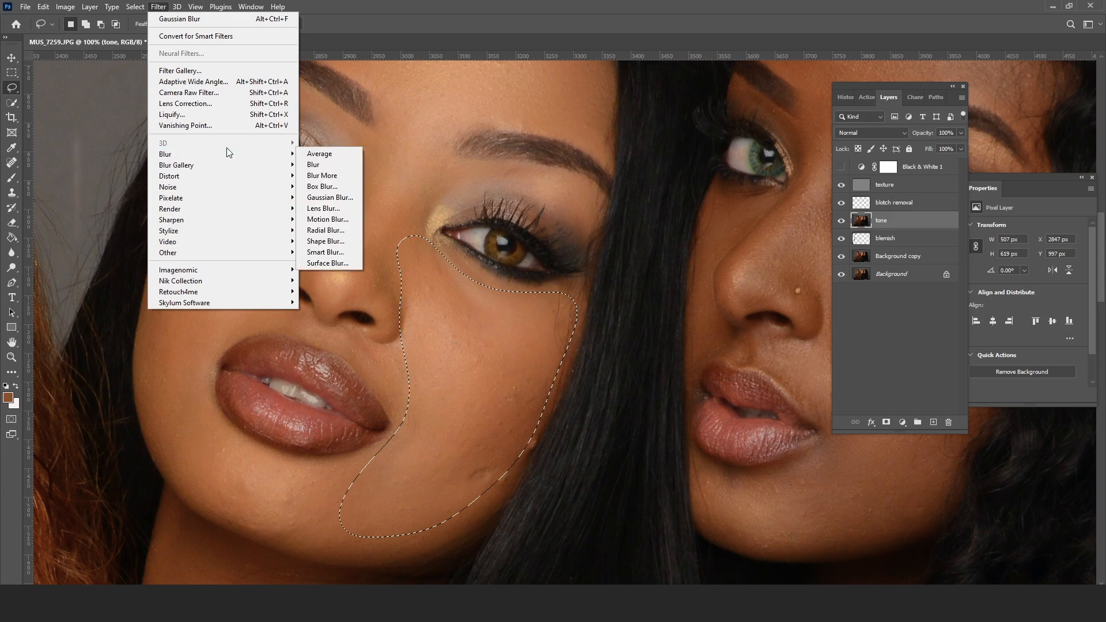
left_click(325, 198)
mouse_move(808, 334)
left_mouse_down()
mouse_move(792, 332)
mouse_move(802, 331)
left_mouse_up()
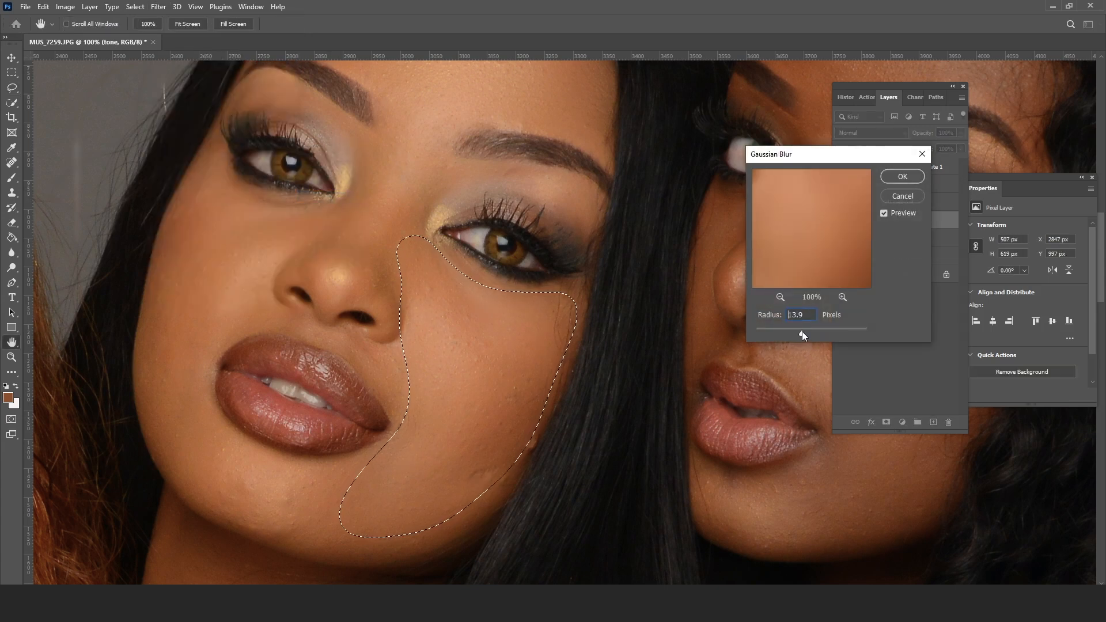
left_click(902, 176)
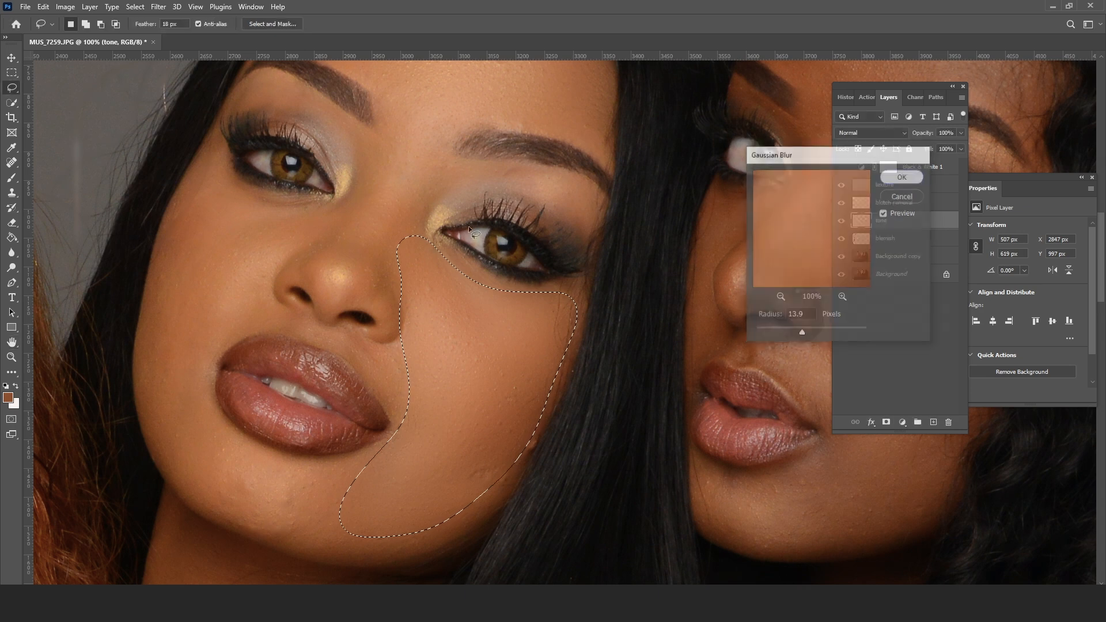
key("ctrl+d")
- Smooth the middle woman's other cheek within a Lasso selection running from the outer eye corner down beside the lips, and deselect
left_click_drag(284, 284, 382, 219)
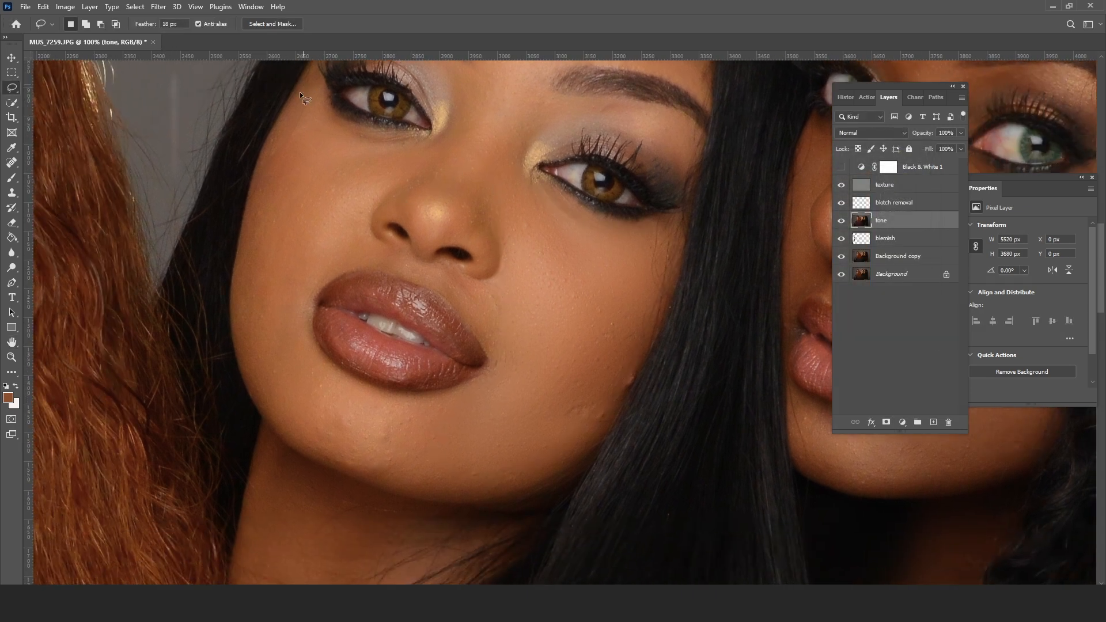
mouse_move(253, 184)
left_mouse_down()
mouse_move(247, 219)
mouse_move(320, 95)
left_mouse_up()
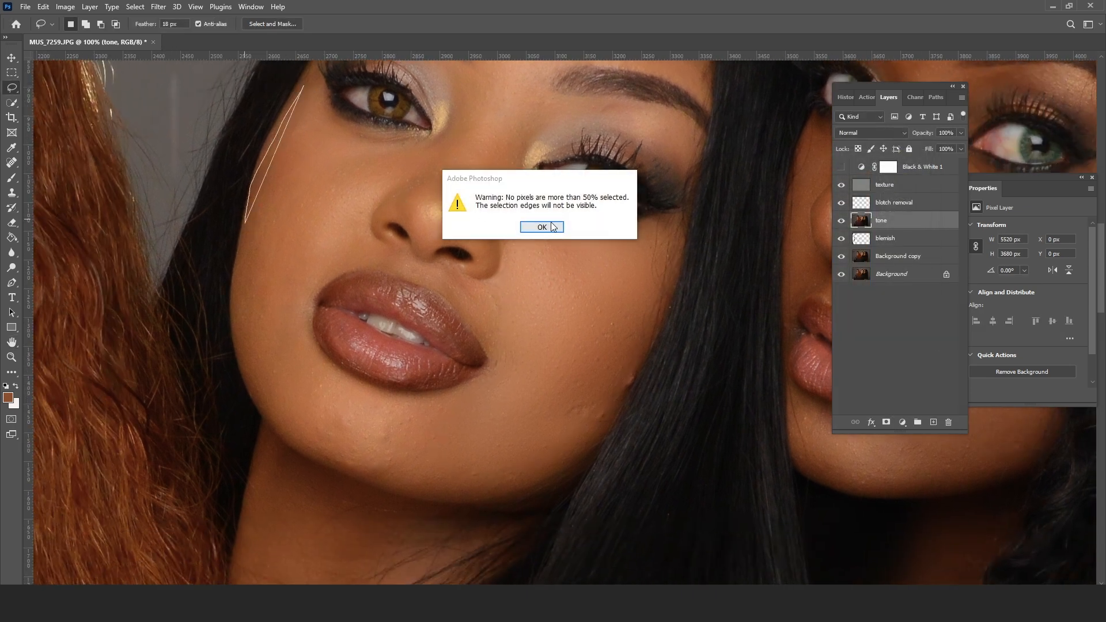
key("Return")
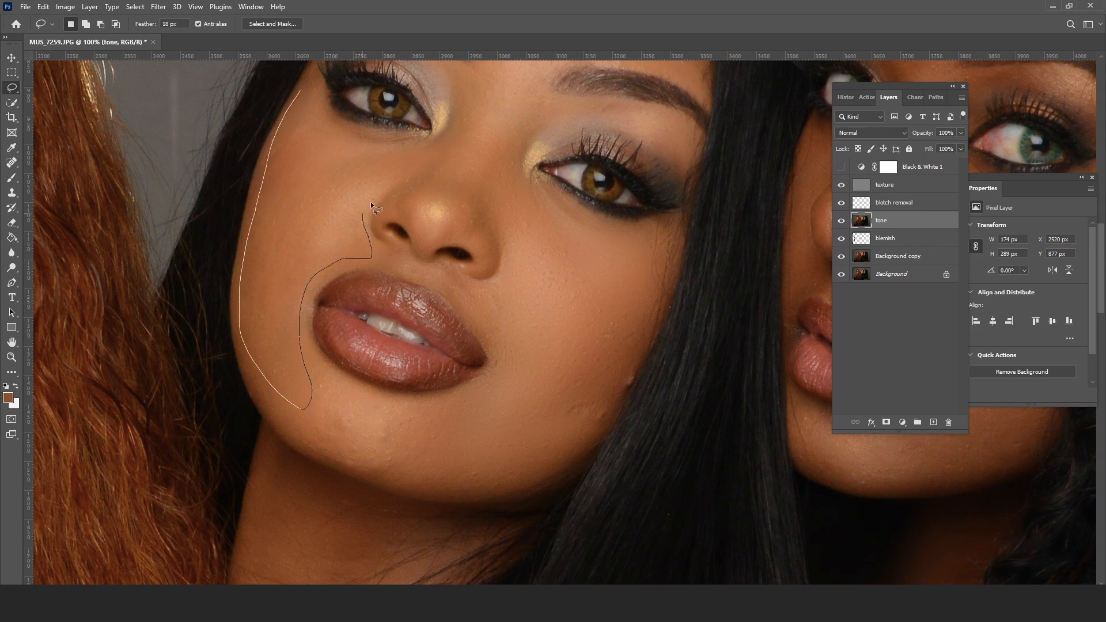
mouse_move(354, 153)
left_mouse_down()
mouse_move(316, 111)
mouse_move(326, 88)
left_mouse_up()
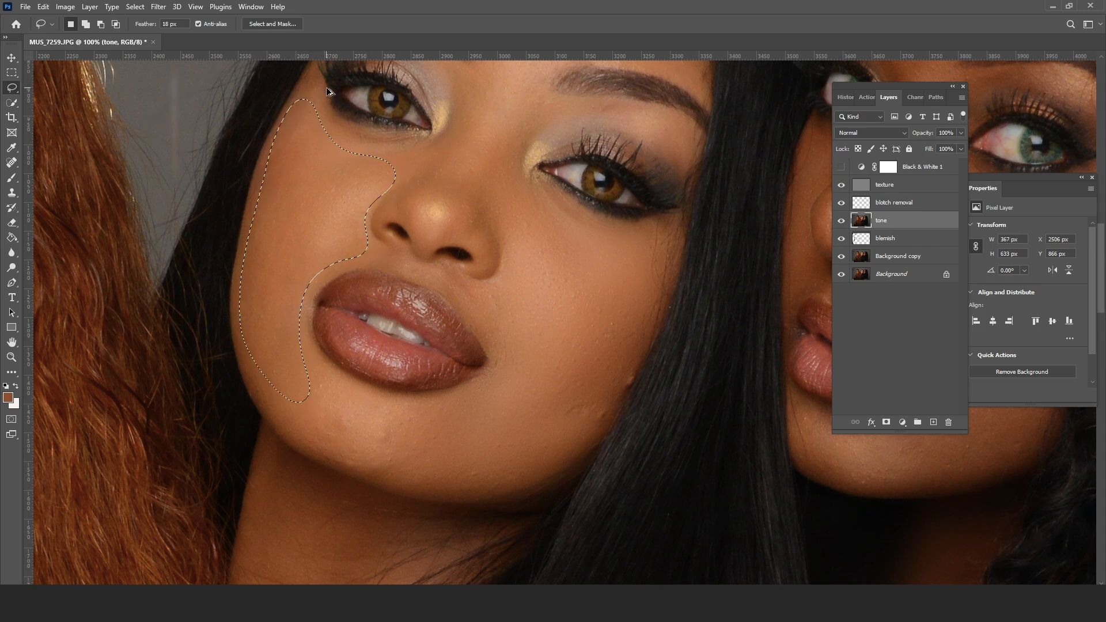
key("ctrl+d")
- Smooth the middle woman's chin within a Lasso selection following the curve below the lower lip, and deselect
left_click_drag(427, 356, 413, 249)
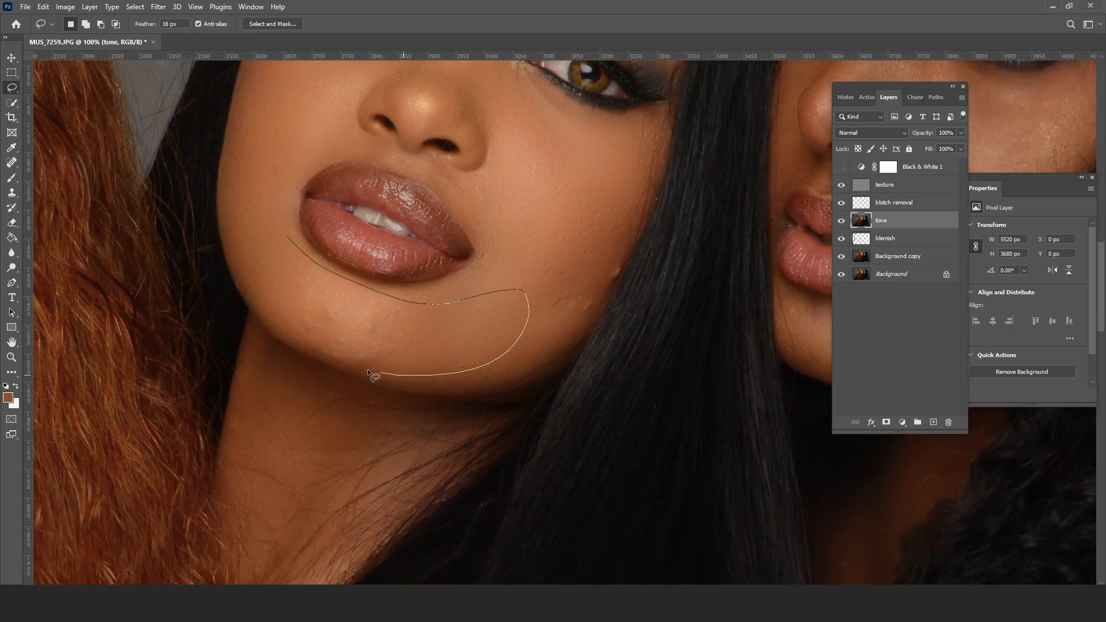
left_click_drag(268, 302, 270, 249)
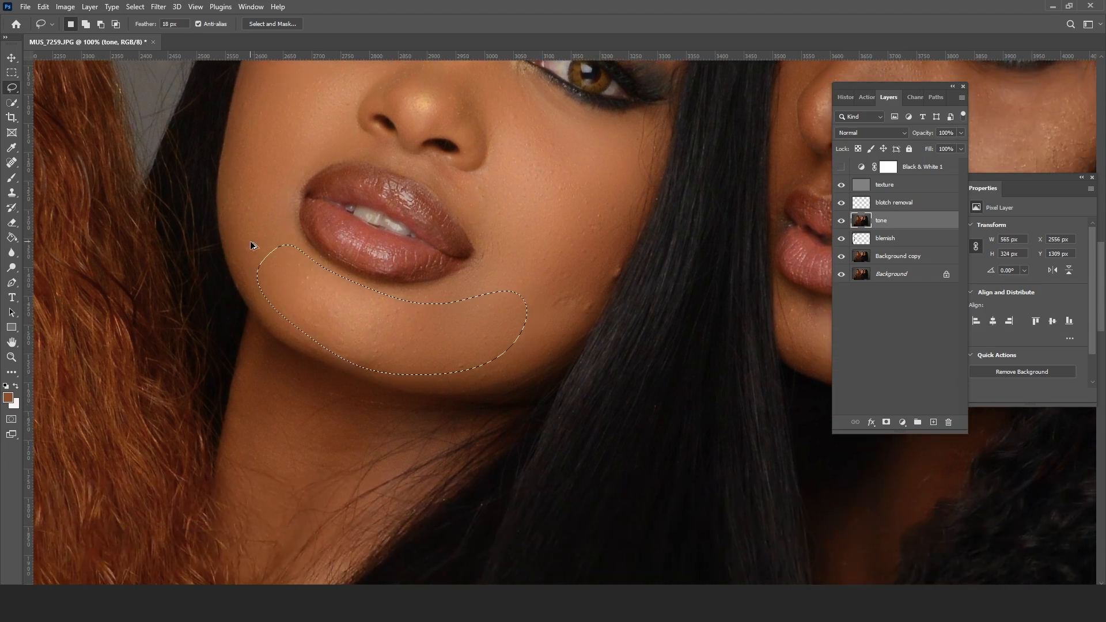
key("ctrl+d")
scroll(509, 208, "up", 2)
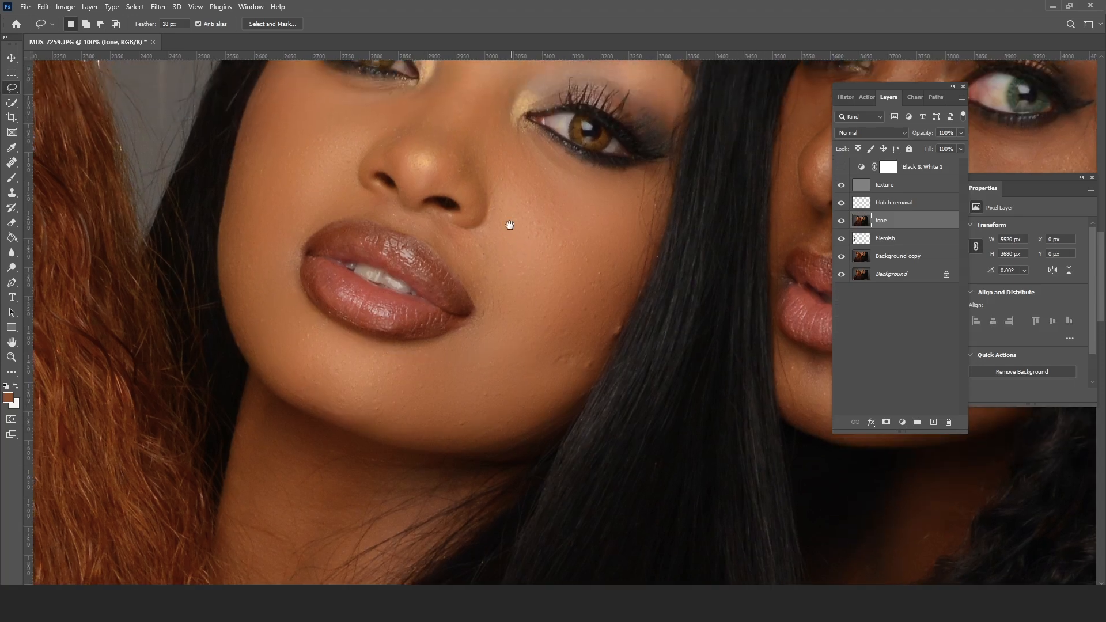
mouse_move(488, 221)
left_mouse_down()
mouse_move(447, 219)
mouse_move(462, 236)
mouse_move(480, 234)
mouse_move(497, 202)
mouse_move(491, 219)
left_mouse_up()
left_click(551, 226)
left_click(544, 223)
left_click(525, 225)
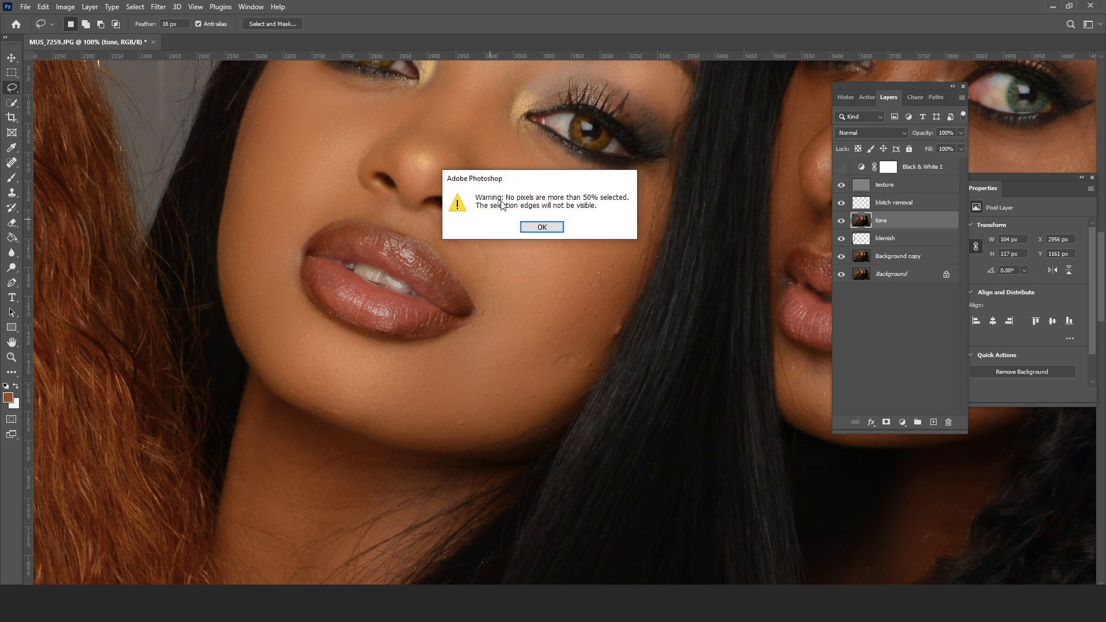
left_click(540, 227)
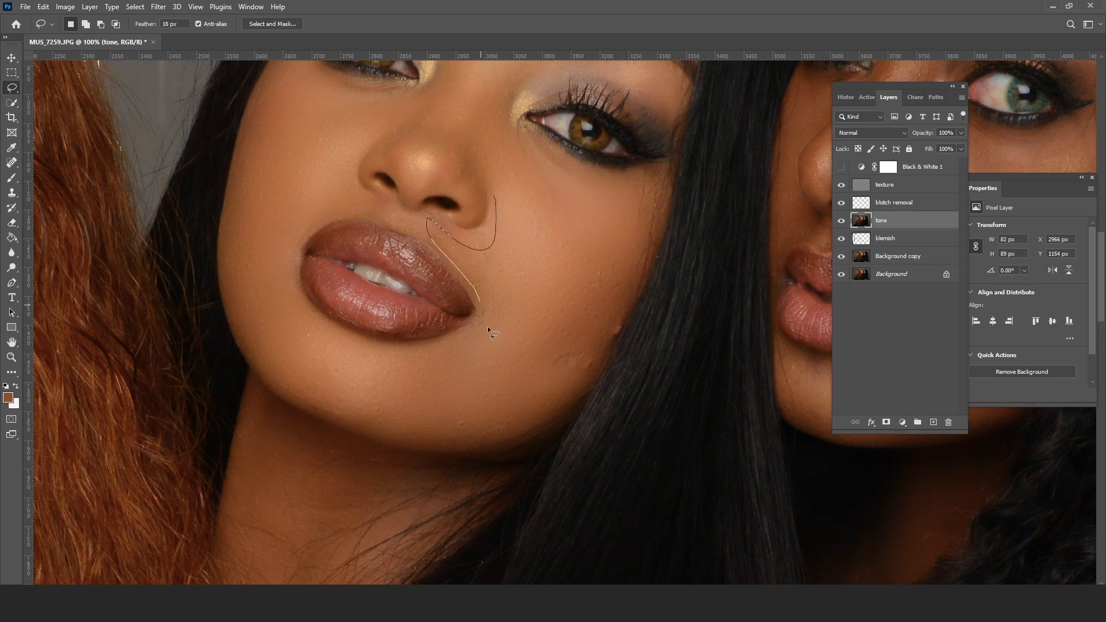
- Lasso the skin between the middle woman's nostril and the corner of her lips, and smooth it with a 13.9-pixel Gaussian Blur
left_click_drag(487, 326, 535, 254)
key("ctrl+alt+r")
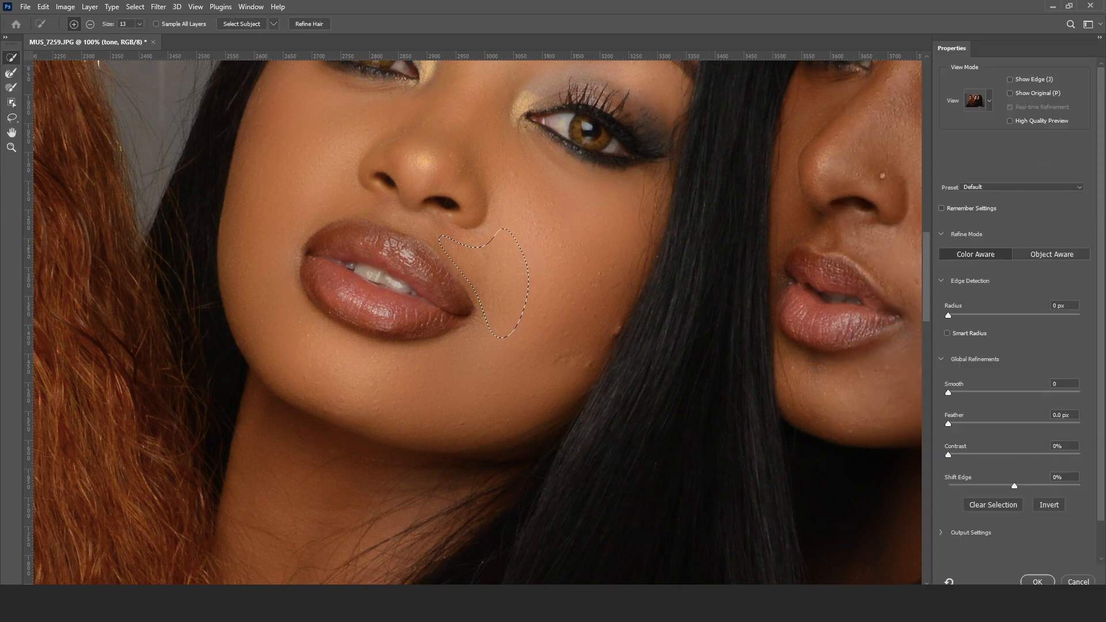
left_click(1077, 582)
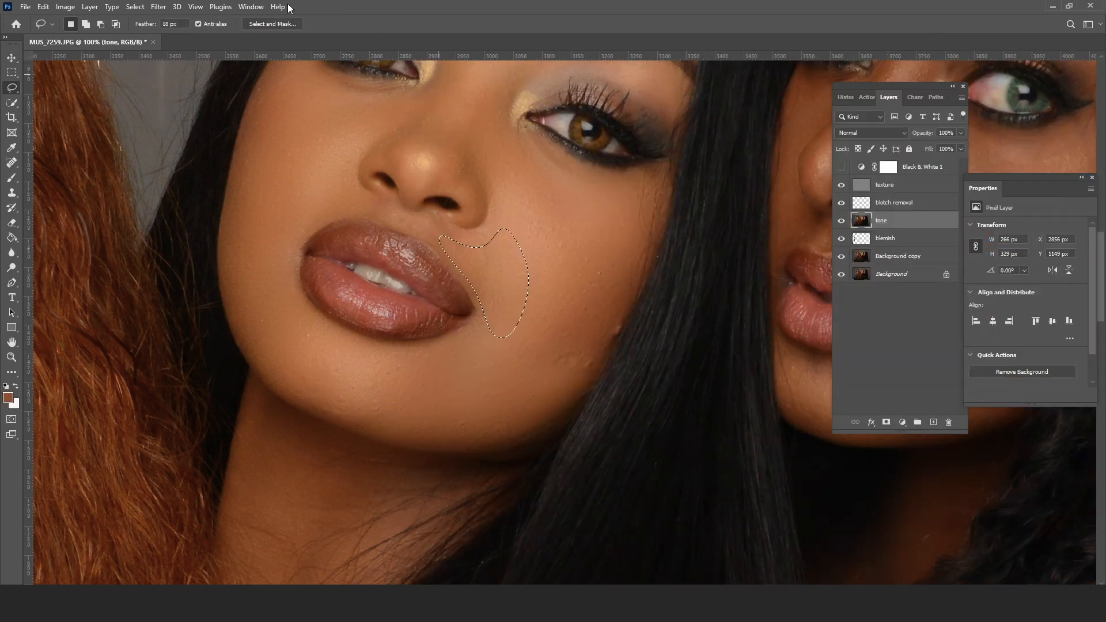
left_click(157, 6)
mouse_move(200, 153)
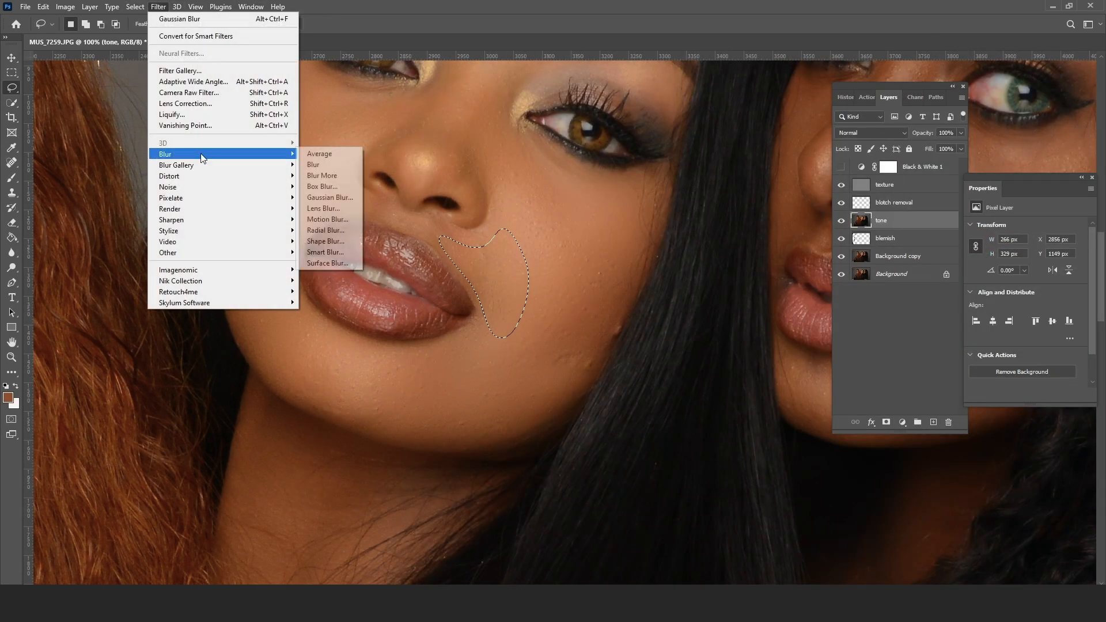
left_click(322, 196)
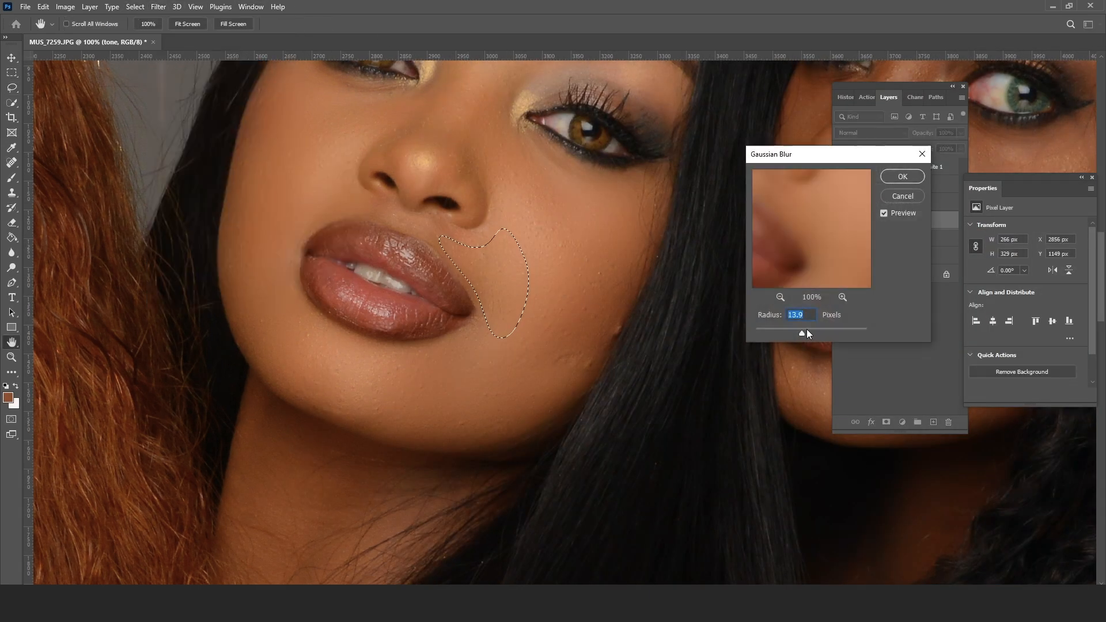
left_click(893, 175)
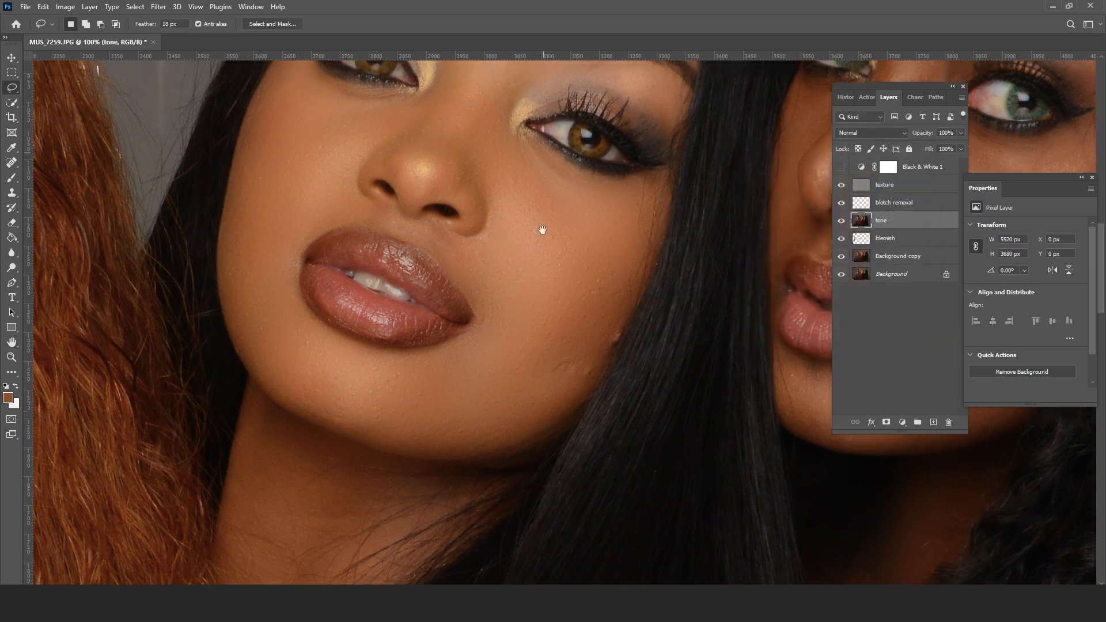
- Outline the middle woman's neck below the jawline with the Lasso tool
scroll(555, 237, "up", 5)
scroll(555, 237, "down", 8)
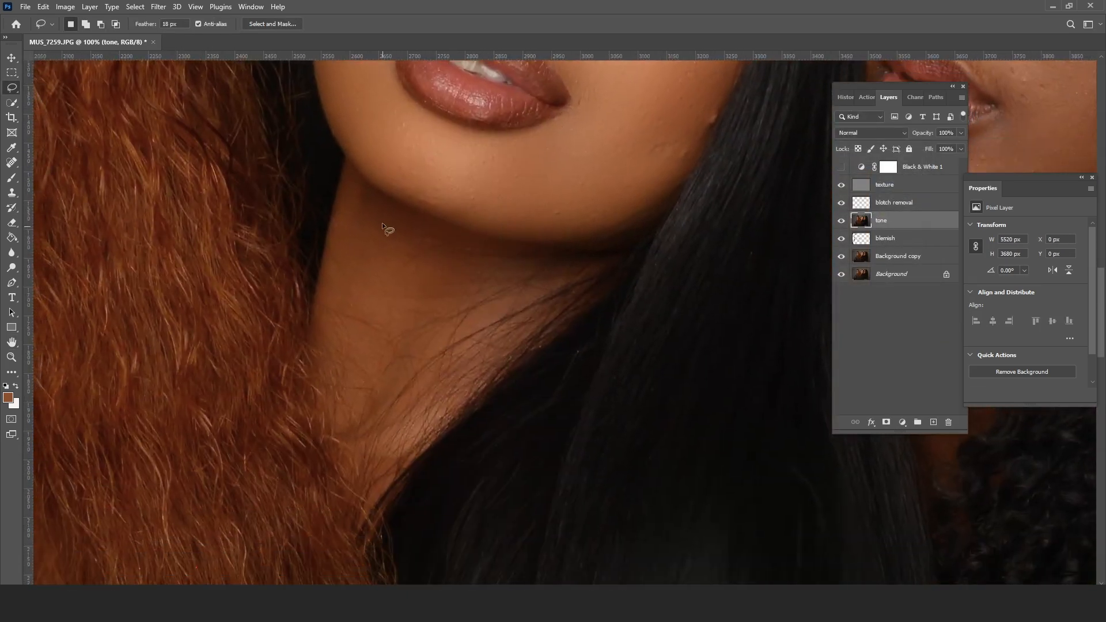
left_click_drag(343, 178, 327, 365)
mouse_move(562, 259)
left_mouse_down()
mouse_move(397, 219)
mouse_move(353, 188)
left_mouse_up()
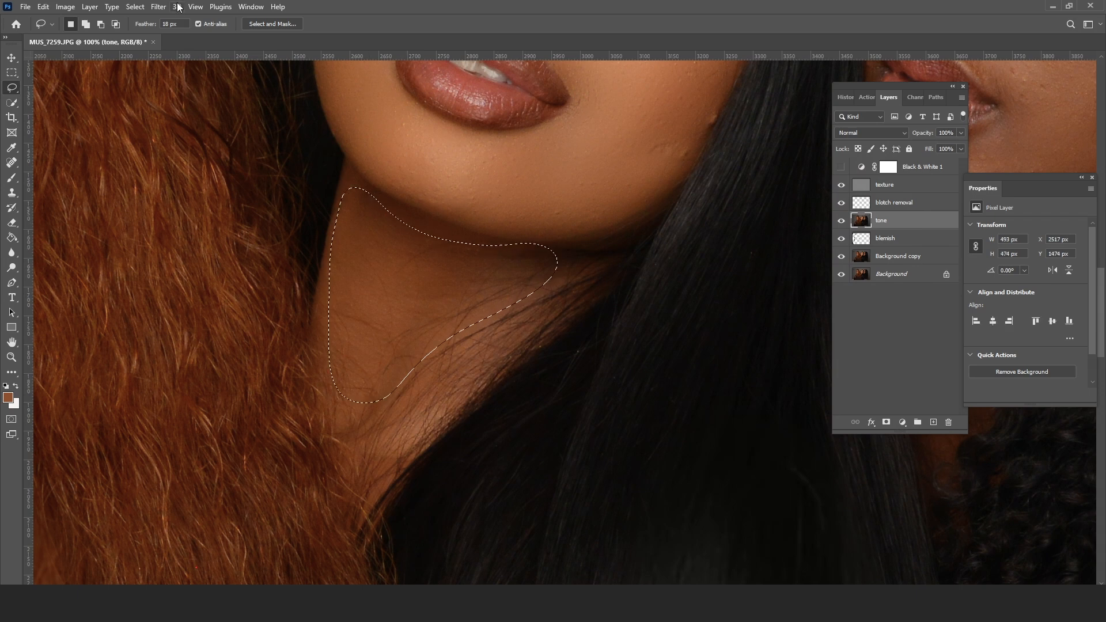
- Smooth the selected neck tones with a 7.0-pixel Gaussian Blur and clear the selection
left_click(159, 7)
mouse_move(181, 151)
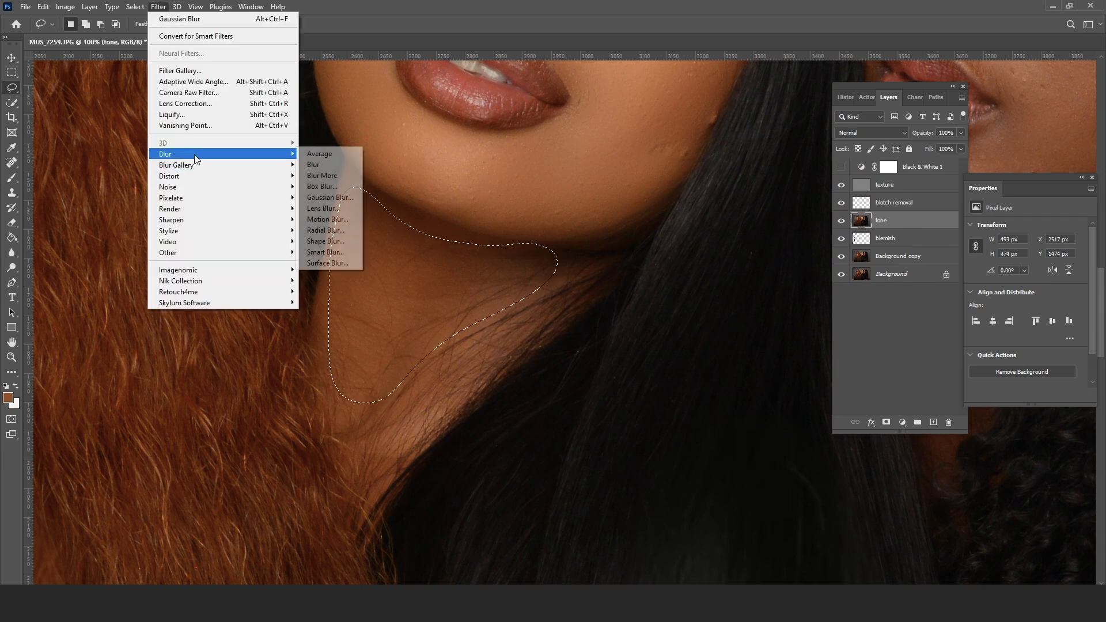
left_click(332, 199)
left_click_drag(806, 333, 791, 332)
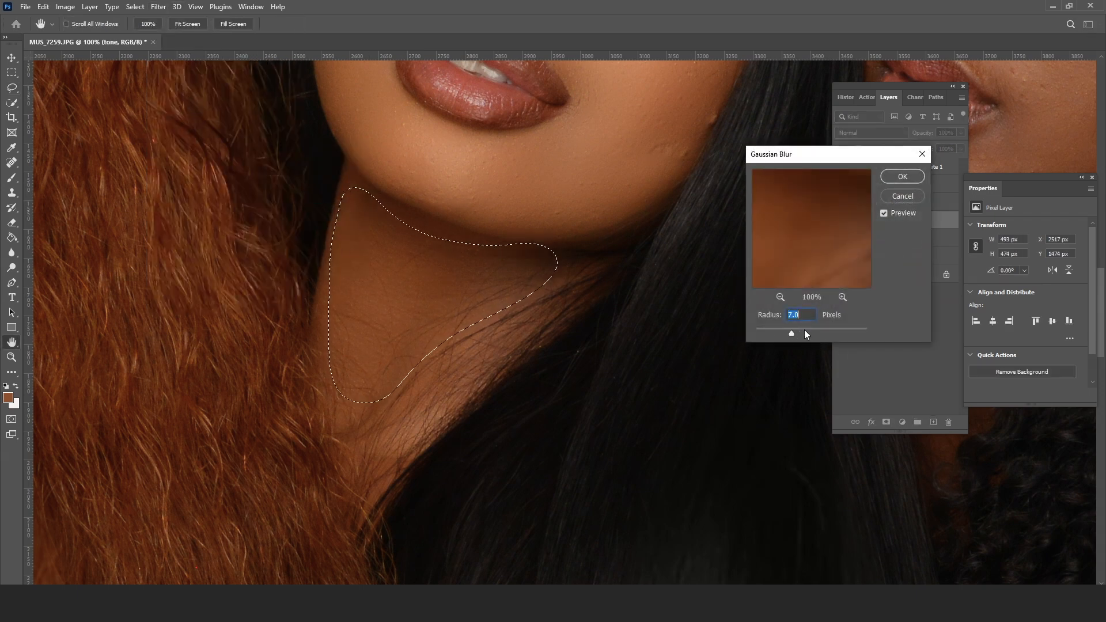
left_click(901, 176)
key("ctrl+d")
- Outline the curly-haired woman's cheek with the Lasso tool, from below the eye down past the corner of the lips
left_click_drag(694, 154, 496, 274)
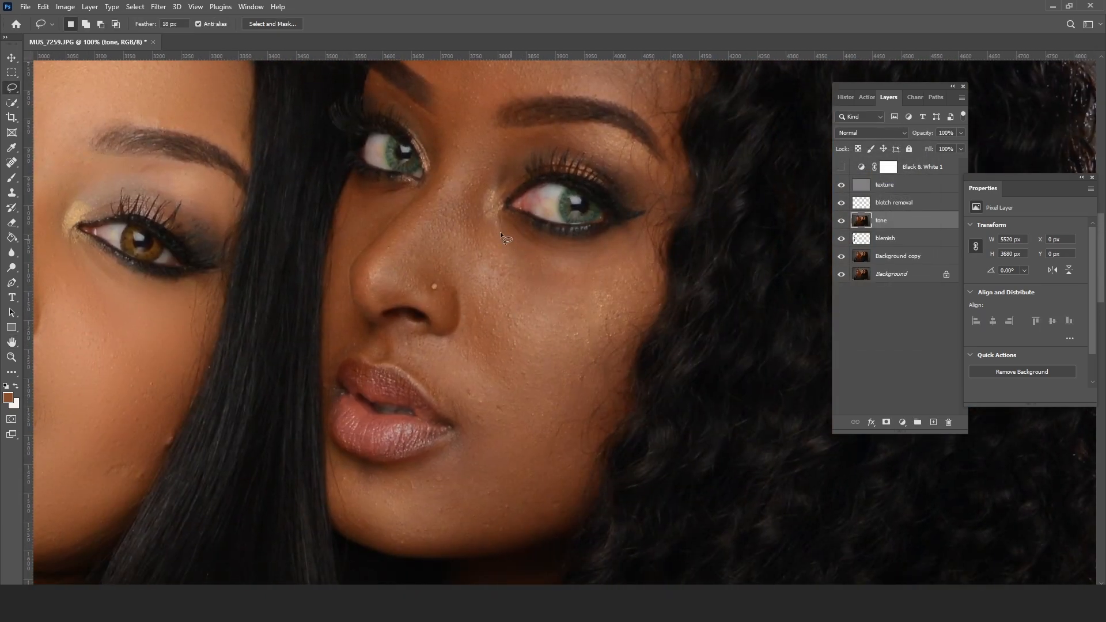
mouse_move(500, 227)
left_mouse_down()
mouse_move(595, 251)
mouse_move(644, 240)
mouse_move(656, 270)
left_mouse_up()
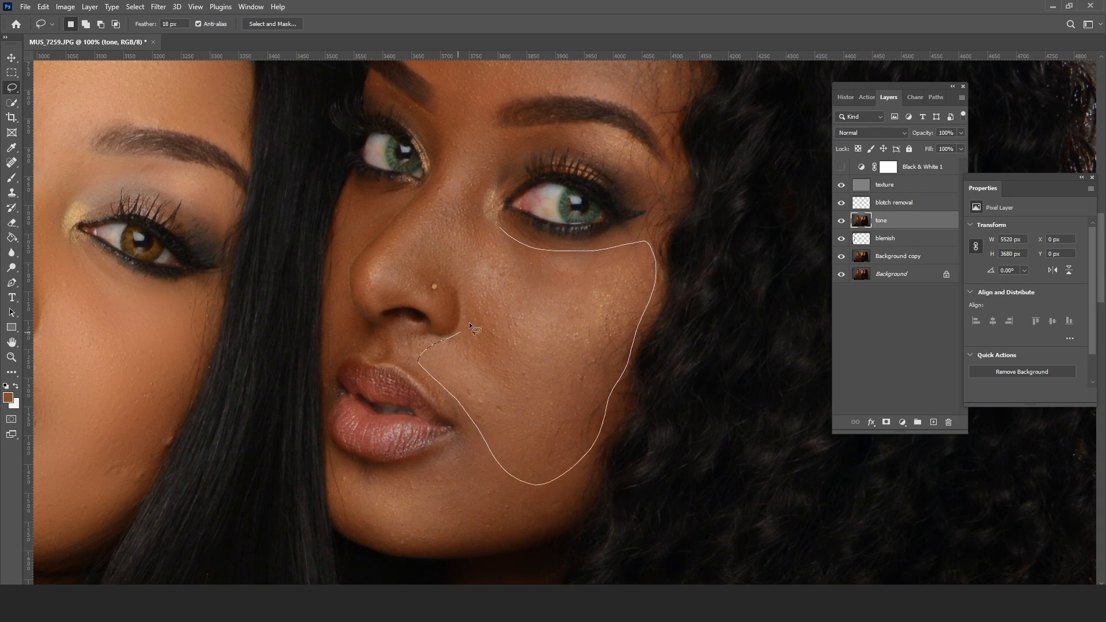
left_click_drag(474, 223, 473, 225)
- Soften the curly-haired woman's selected cheek tones with a Gaussian Blur and clear the selection
left_click(156, 6)
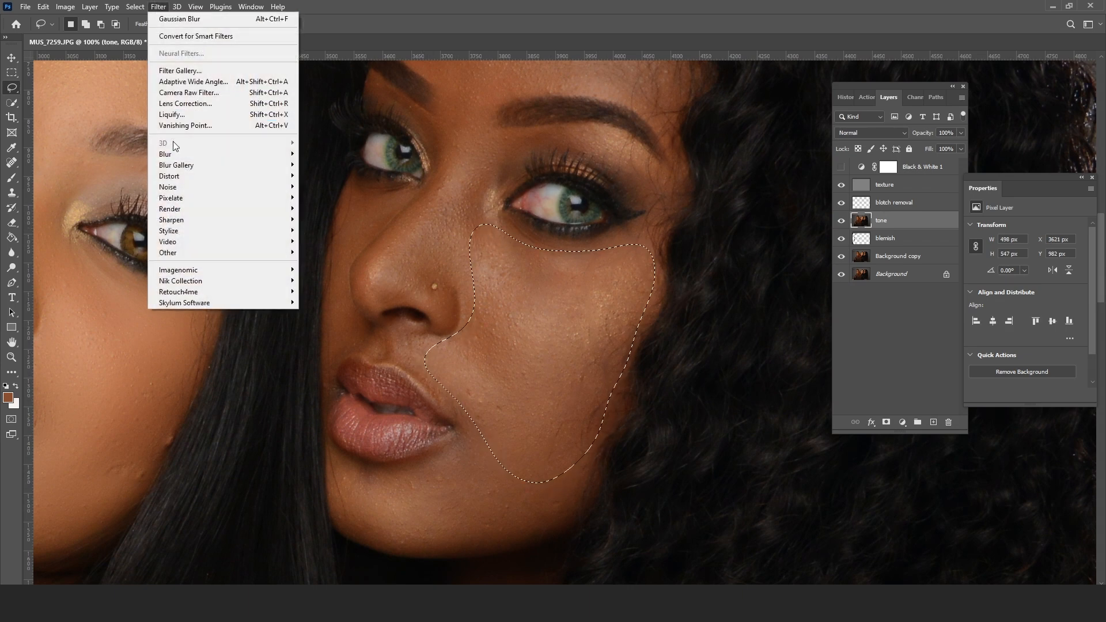
mouse_move(267, 155)
left_click(326, 199)
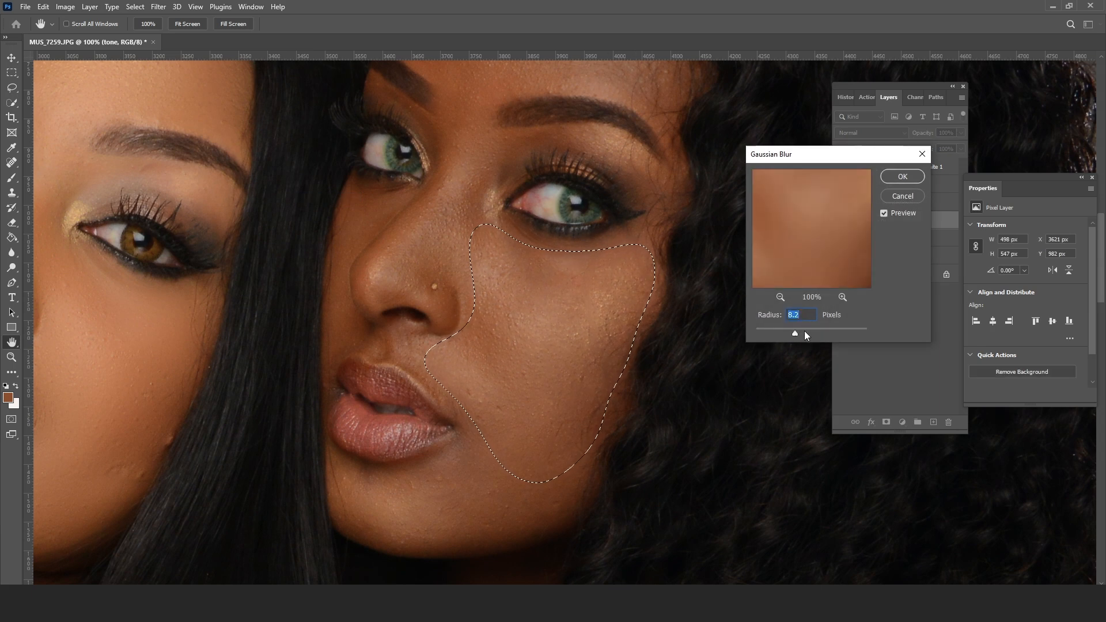
mouse_move(804, 331)
left_mouse_down()
mouse_move(780, 334)
mouse_move(816, 331)
mouse_move(792, 331)
mouse_move(802, 330)
left_mouse_up()
left_click(892, 176)
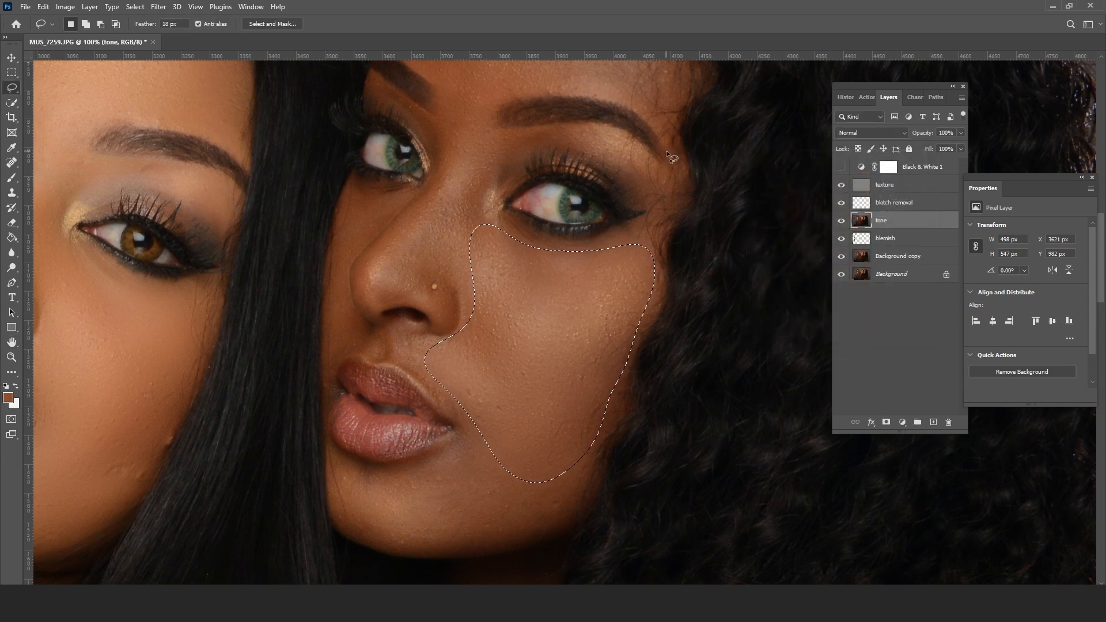
key("ctrl+d")
- Lasso the curly-haired woman's forehead above the eyebrows and smooth it with a 22.2-pixel Gaussian Blur
scroll(545, 245, "up", 5)
scroll(546, 242, "up", 3)
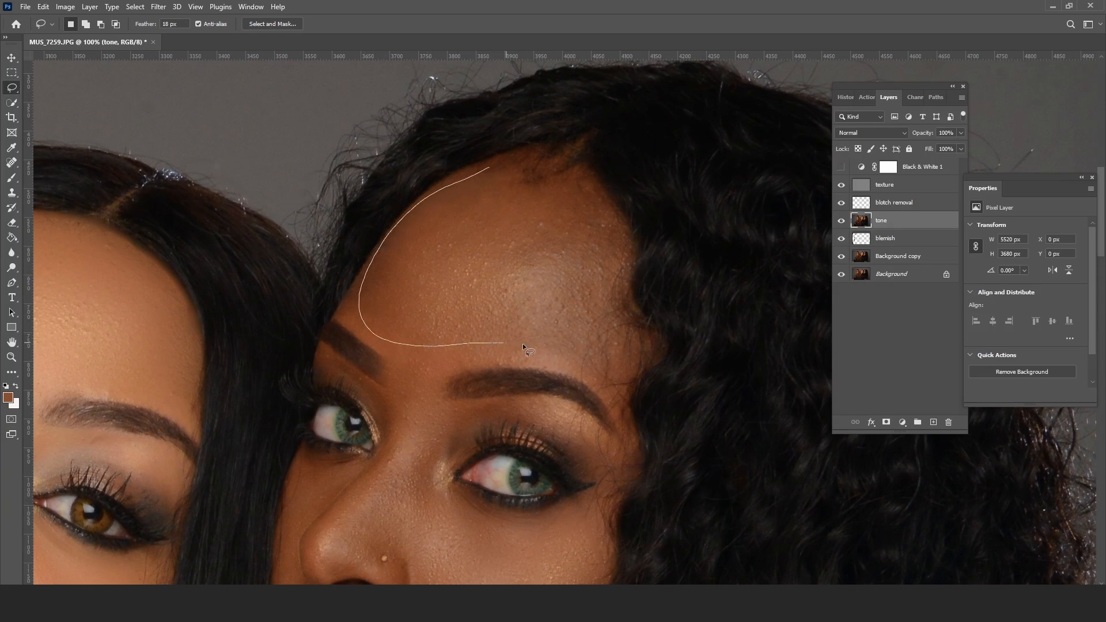
left_click_drag(490, 172, 490, 171)
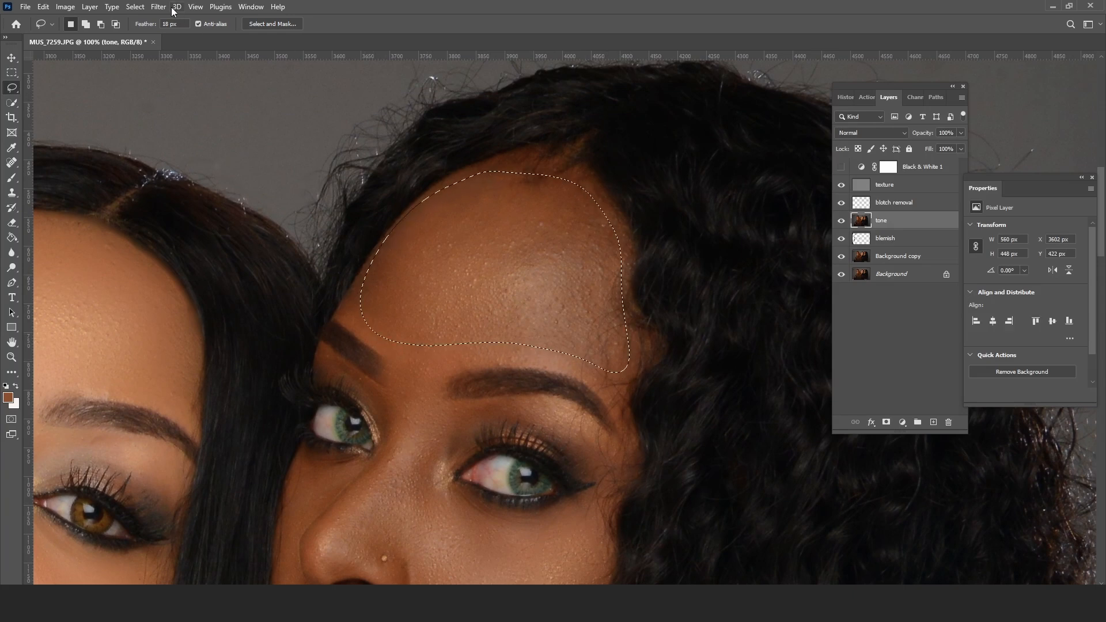
left_click(158, 6)
mouse_move(188, 150)
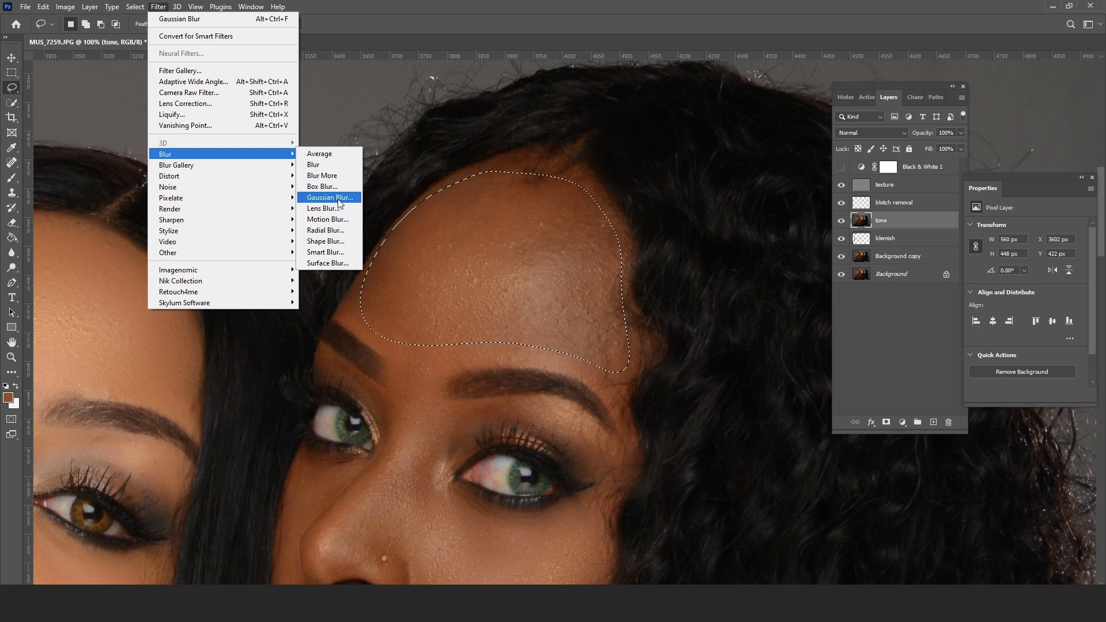
left_click(329, 197)
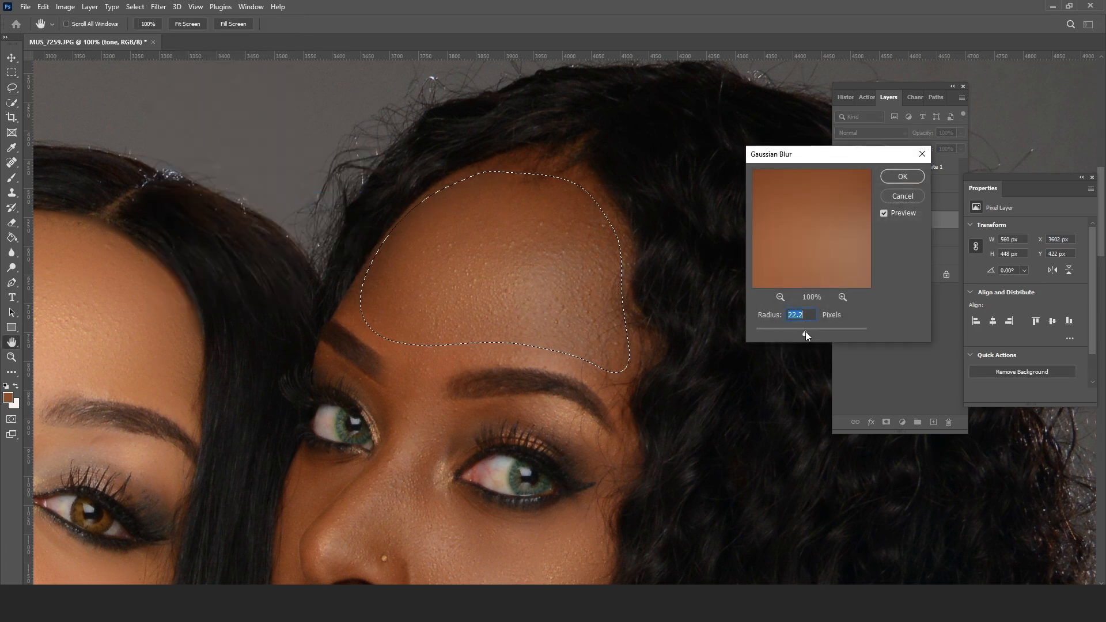
left_click(902, 176)
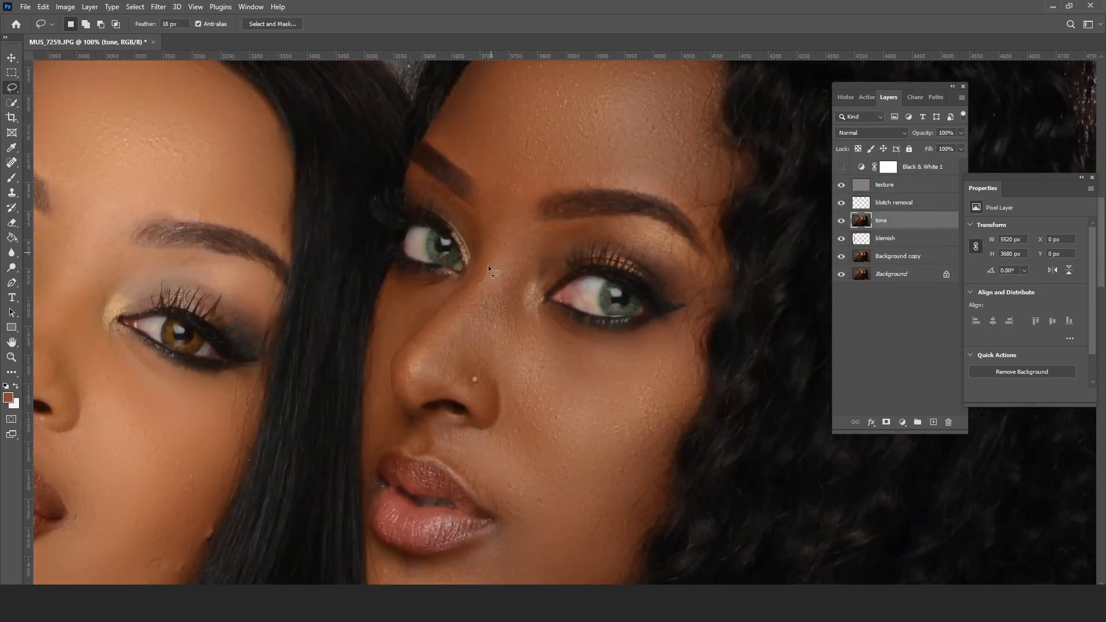
- Lasso and soften the curly-haired woman's nose bridge, narrow far cheek and upper eyelid in turn, repeating the last Gaussian Blur on each selection
left_click_drag(531, 346, 507, 295)
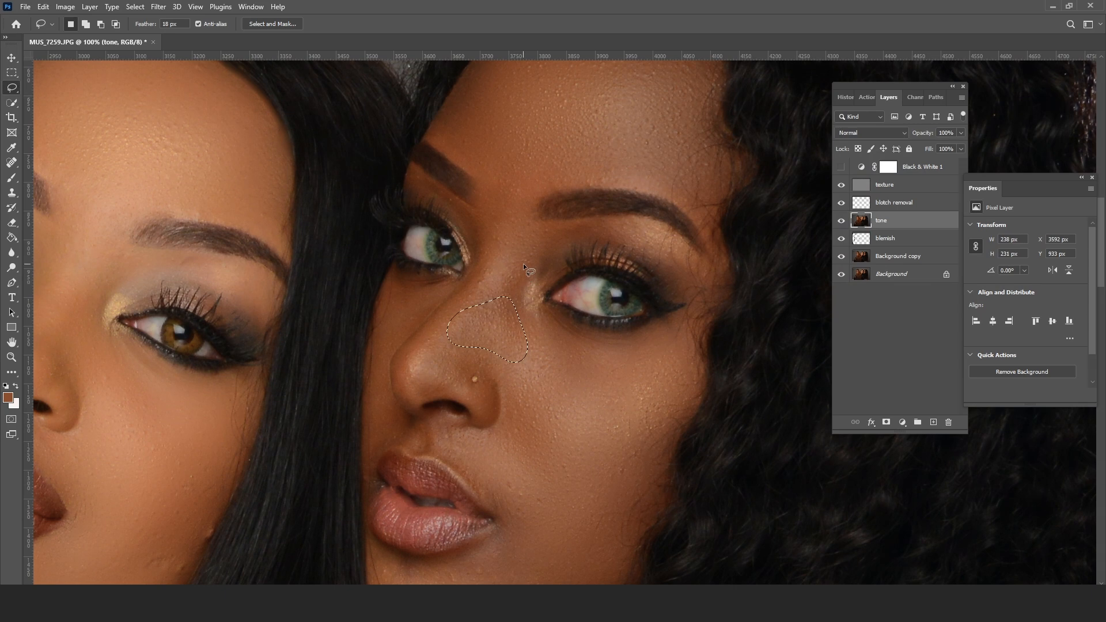
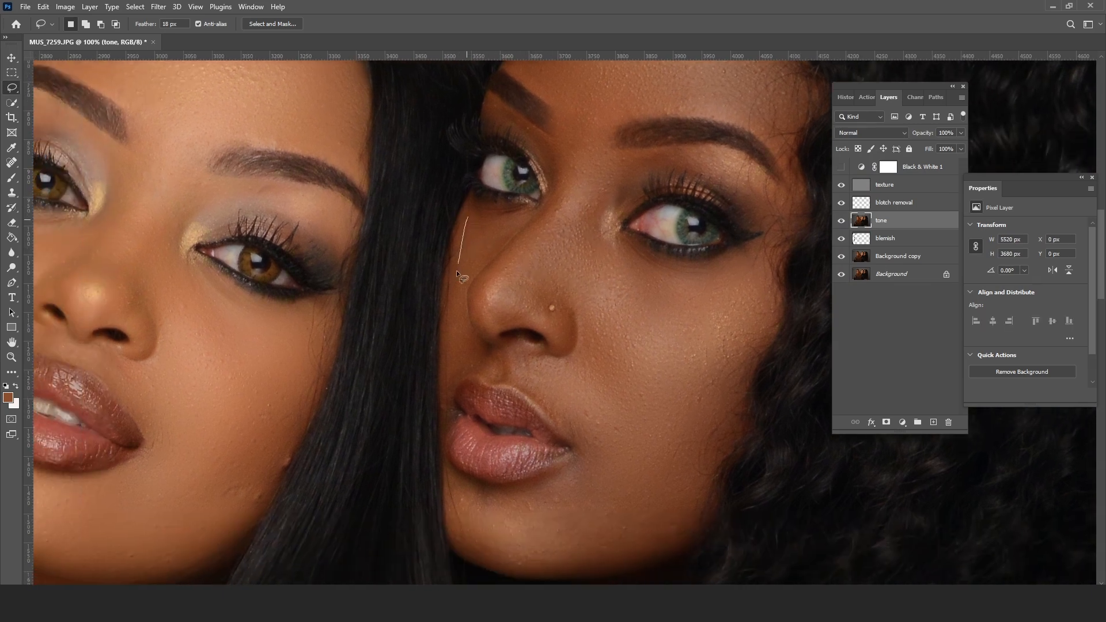
left_click_drag(457, 273, 443, 358)
left_click_drag(466, 266, 492, 217)
key("ctrl+d")
left_click_drag(648, 154, 650, 157)
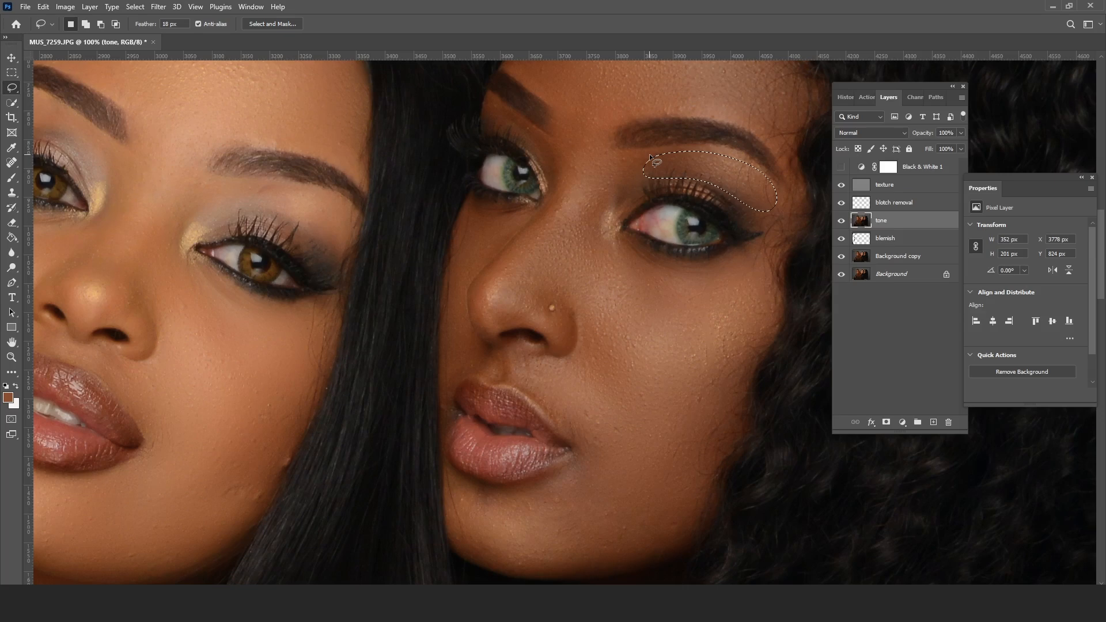
key("ctrl+d")
- Lasso the curly-haired woman's chin and jaw below the lips, repeat the last Gaussian Blur on it and clear the selection
scroll(663, 276, "down", 5)
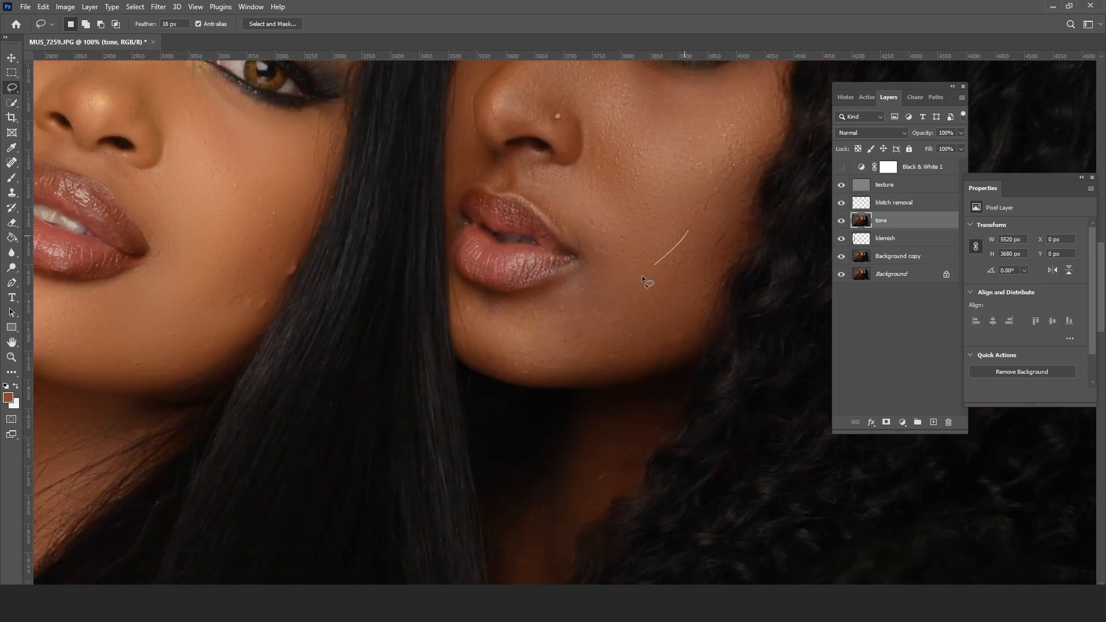
left_click_drag(532, 375, 626, 370)
left_click_drag(702, 297, 696, 264)
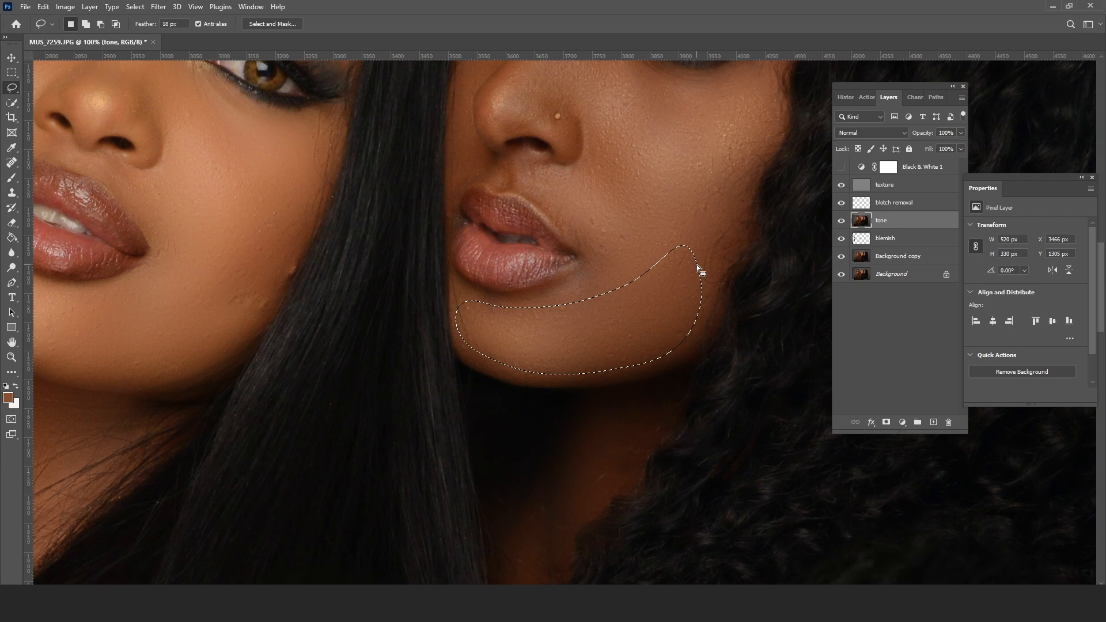
key("ctrl+d")
- Lasso the curly-haired woman's shadowed neck beneath the chin, repeat the last Gaussian Blur on it and clear the selection
scroll(630, 318, "down", 5)
mouse_move(585, 254)
left_mouse_down()
mouse_move(511, 446)
mouse_move(620, 351)
left_mouse_up()
left_click_drag(688, 236, 689, 237)
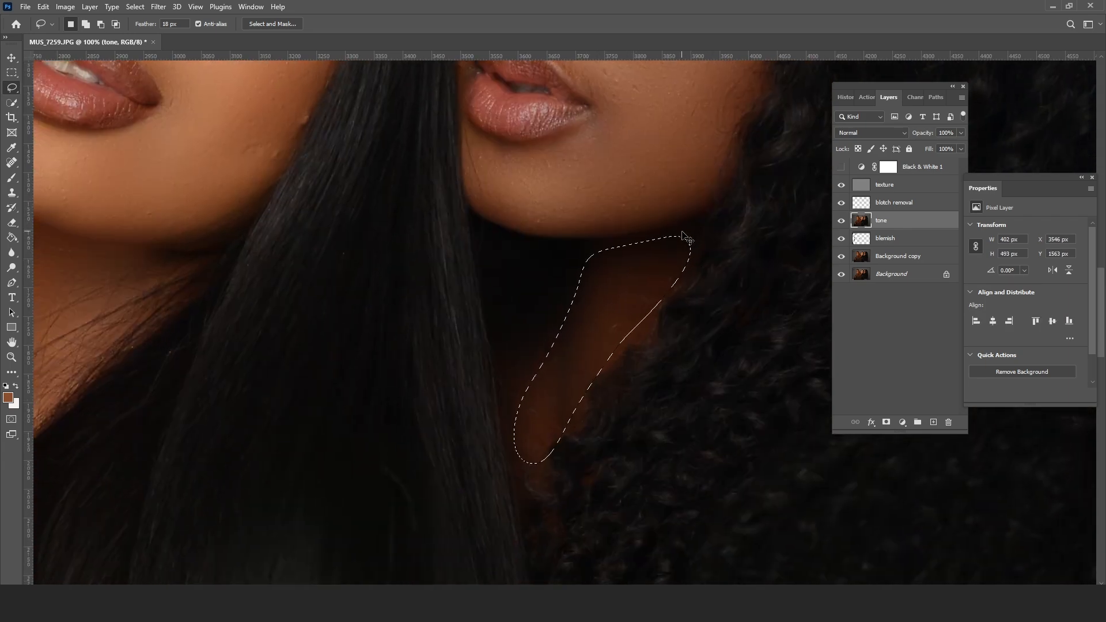
key("ctrl+d")
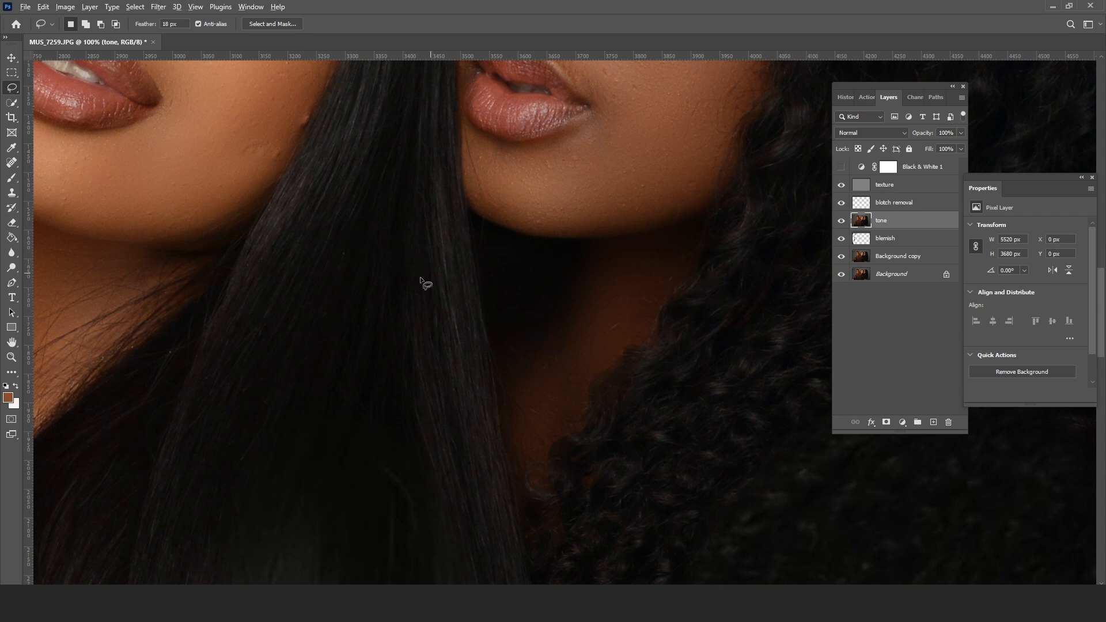
- Outline the red-haired woman's forehead between hairline and eyebrows with the Lasso tool
scroll(424, 284, "down", 3)
left_click_drag(346, 228, 459, 248)
key("z")
left_click(320, 131)
left_click(320, 131)
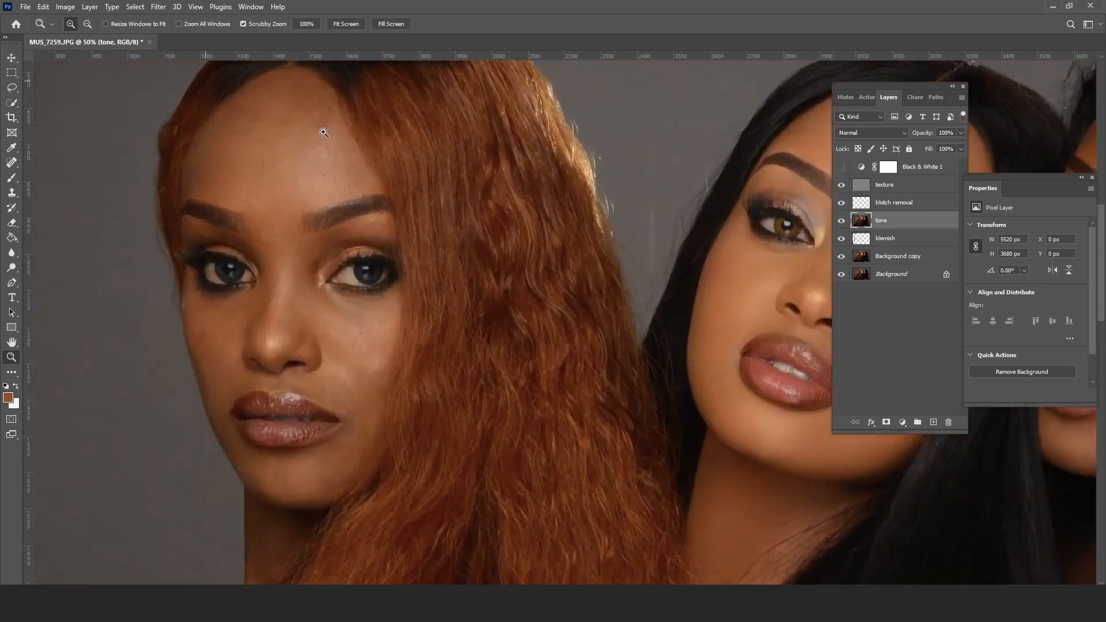
left_click_drag(299, 161, 317, 195)
left_click(305, 167)
left_click(380, 180)
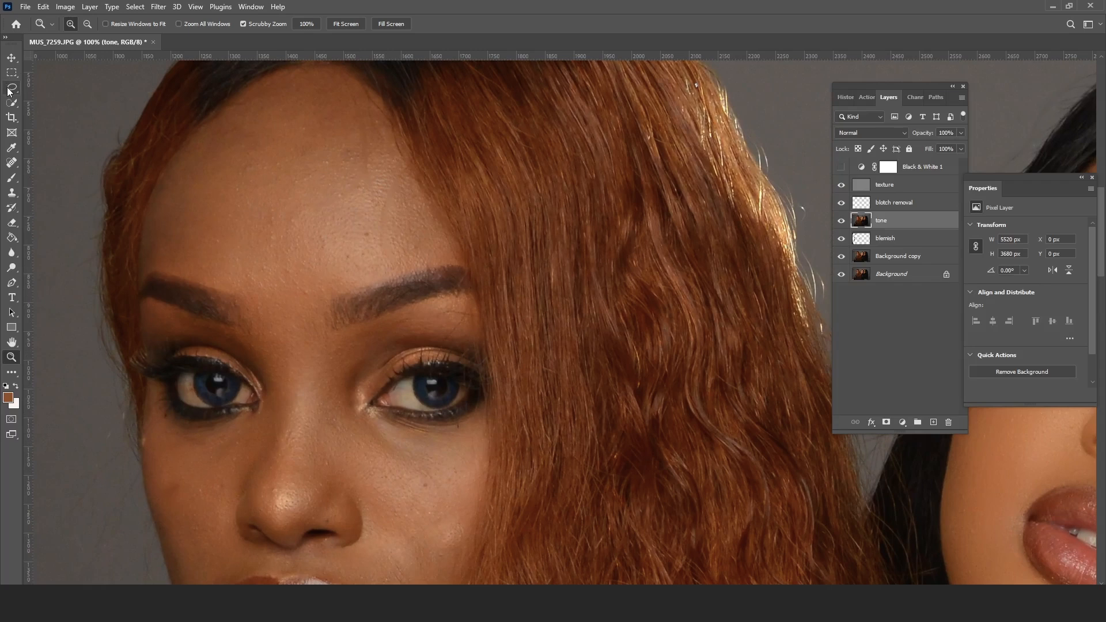
left_click(10, 90)
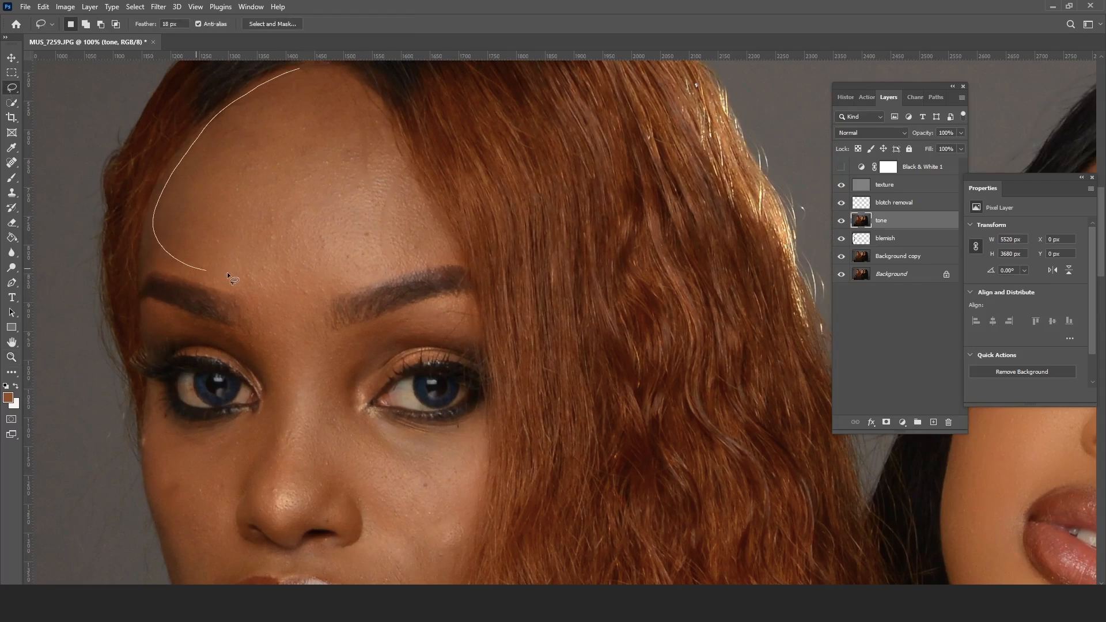
- Smooth the red-haired woman's selected forehead with a 24.9-pixel Gaussian Blur and clear the selection
left_click(158, 6)
mouse_move(187, 153)
left_click(330, 198)
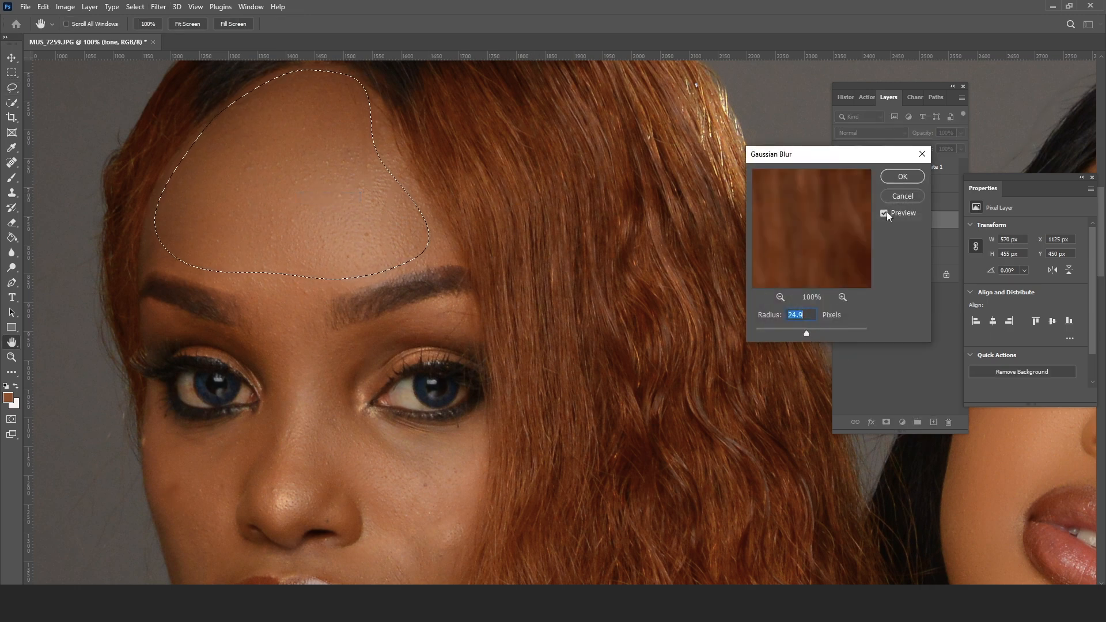
left_click(901, 178)
key("ctrl+d")
- Lasso the red-haired woman's hair-side cheek from the nose bridge past the mouth corner and smooth it with a 24.9-pixel Gaussian Blur
left_click_drag(435, 295, 437, 220)
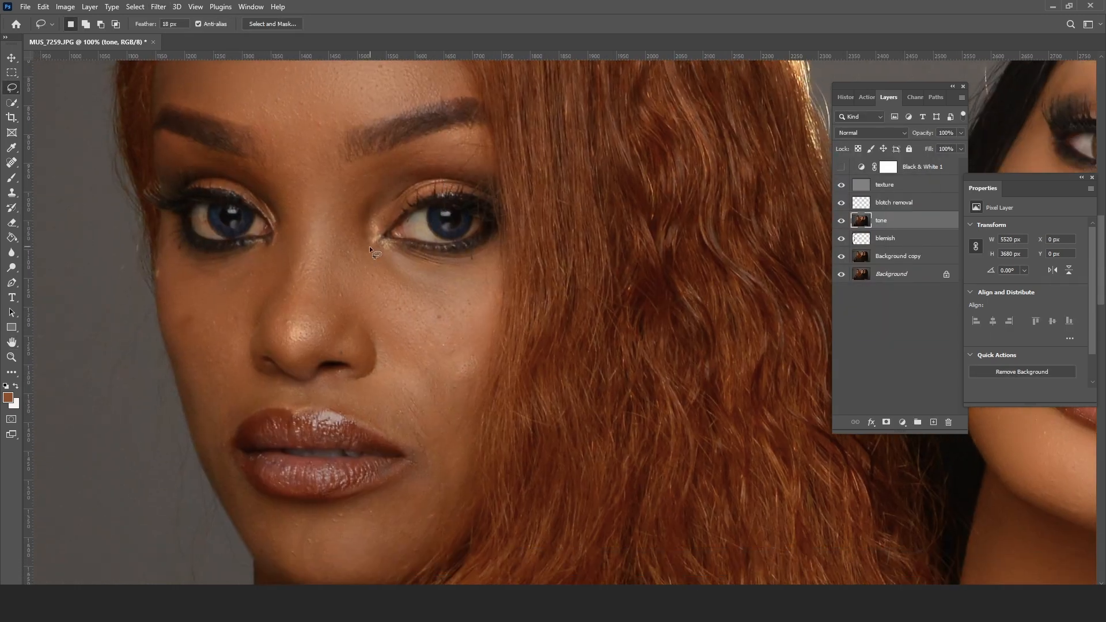
left_click_drag(480, 398, 448, 501)
left_click_drag(347, 227, 347, 228)
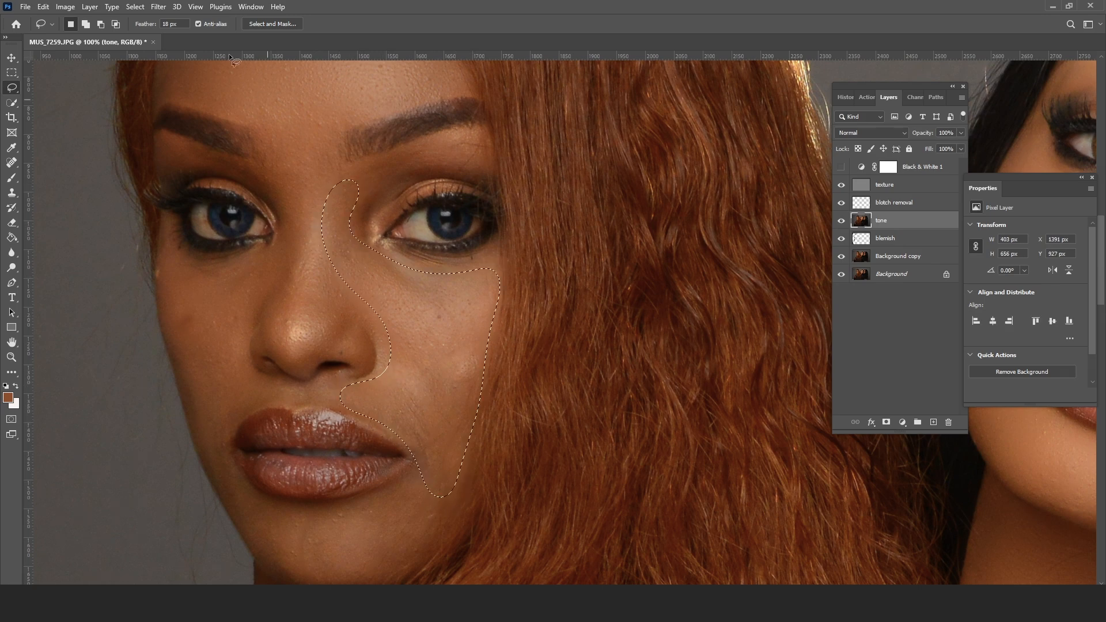
left_click(158, 7)
mouse_move(184, 153)
left_click(323, 209)
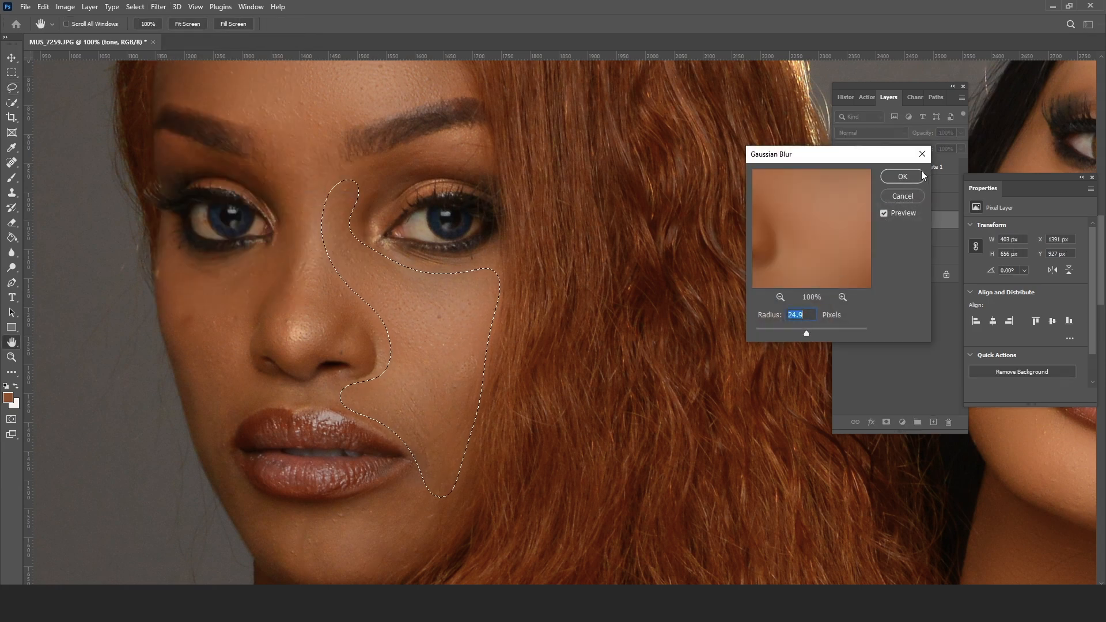
left_click(902, 176)
key("ctrl+d")
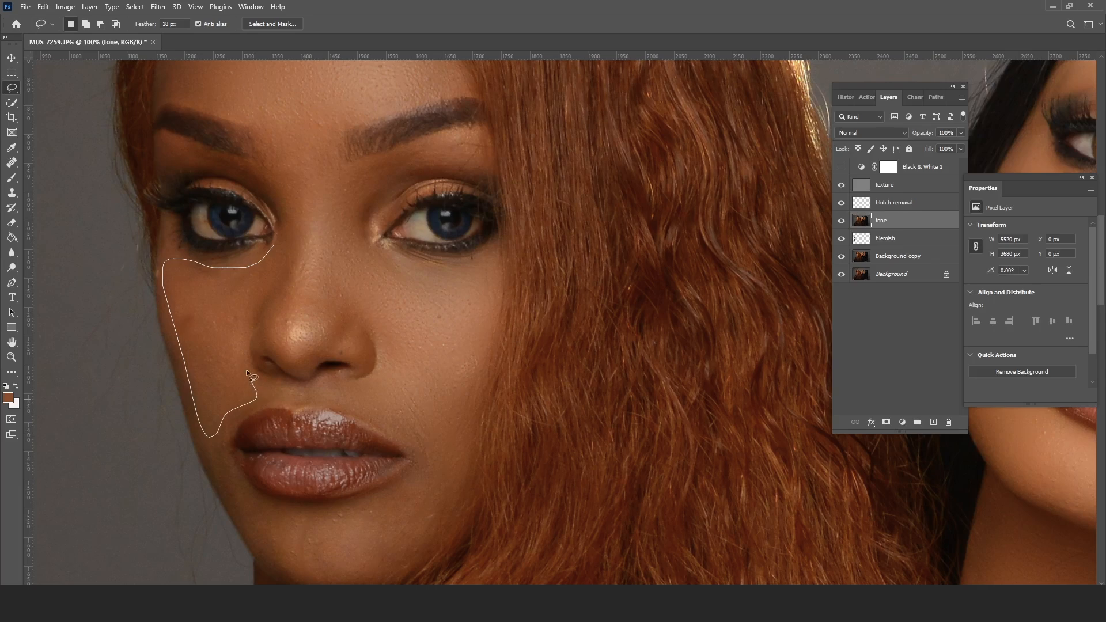
- Lasso and soften the red-haired woman's far cheek and then her chin, repeating the last Gaussian Blur on each selection
left_click_drag(273, 273, 274, 255)
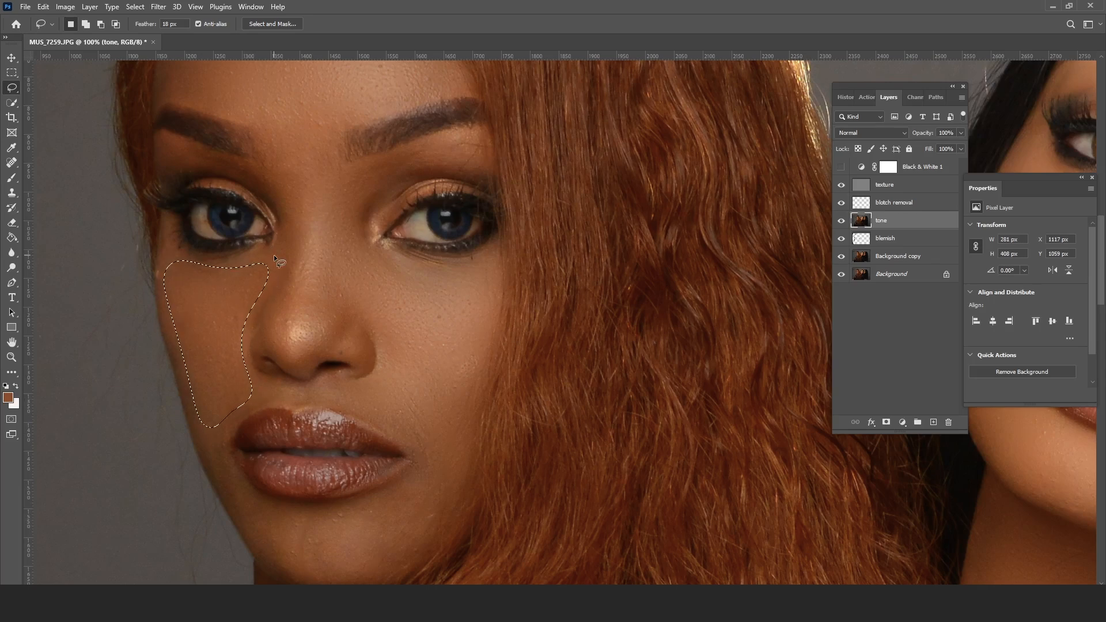
key("ctrl+d")
scroll(311, 253, "down", 5)
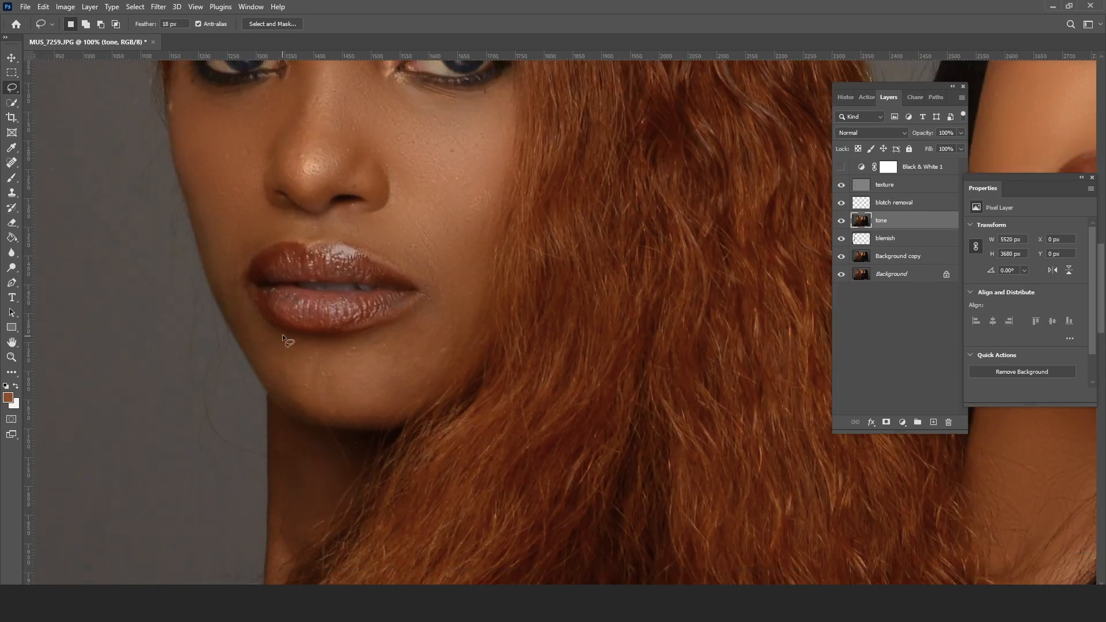
mouse_move(282, 339)
left_mouse_down()
mouse_move(373, 345)
mouse_move(456, 282)
left_mouse_up()
mouse_move(434, 381)
left_mouse_down()
mouse_move(307, 413)
mouse_move(258, 347)
left_mouse_up()
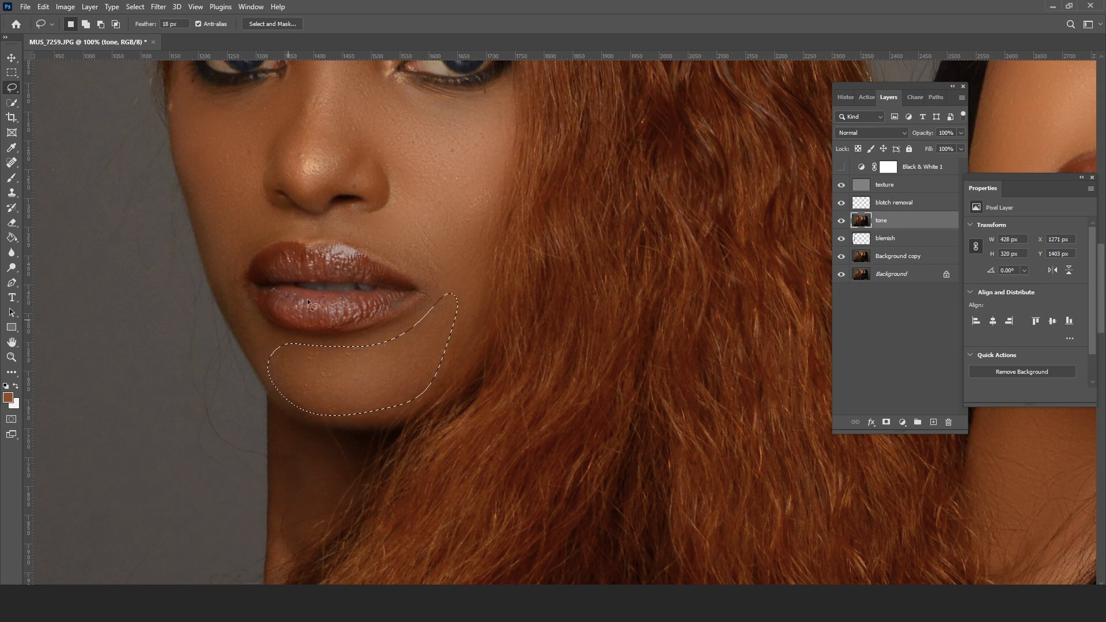
key("ctrl+d")
- Lasso the small area between the red-haired woman's nostril and far mouth corner, soften it with the last blur and deselect
scroll(276, 296, "up", 2)
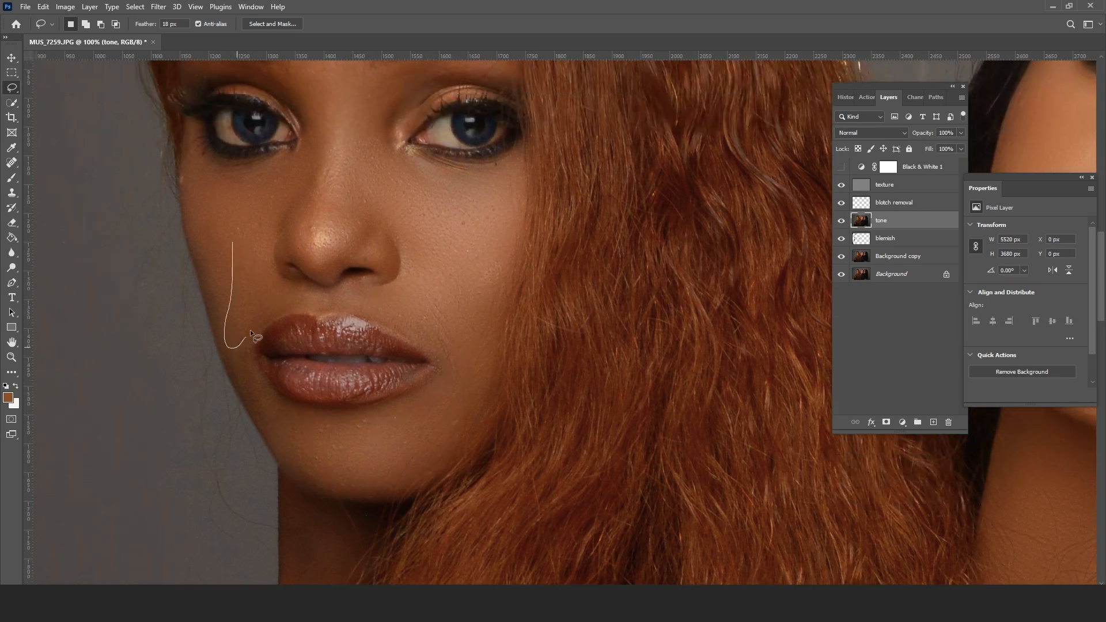
left_click_drag(290, 292, 237, 211)
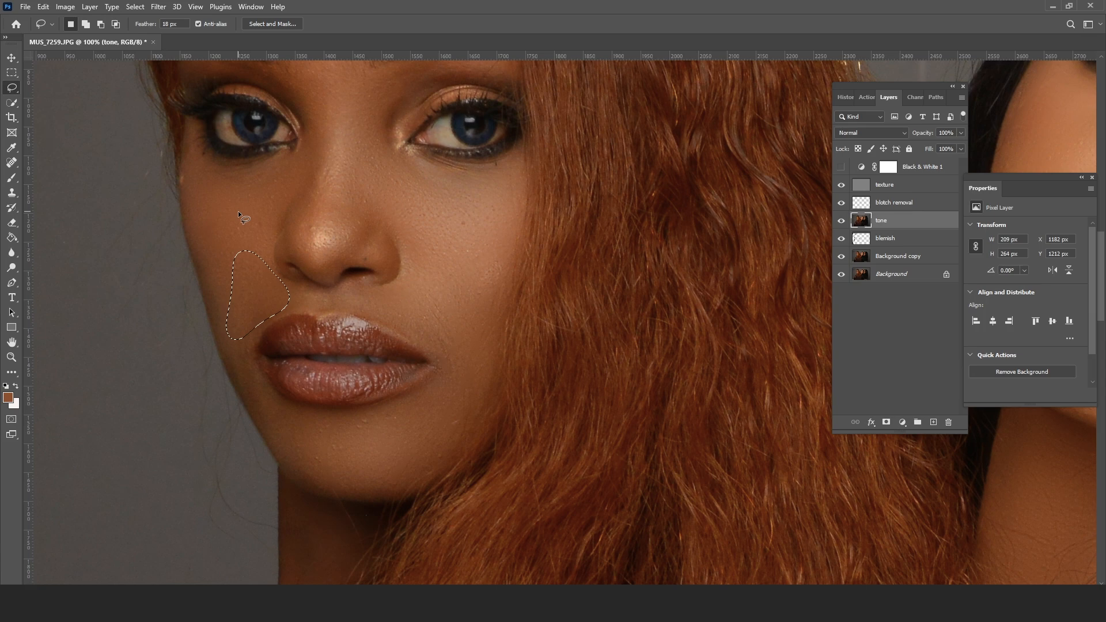
key("ctrl+d")
- Lasso the skin under the red-haired woman's hair-side eyebrow and smooth it with an 8.4-pixel Gaussian Blur
scroll(360, 230, "up", 3)
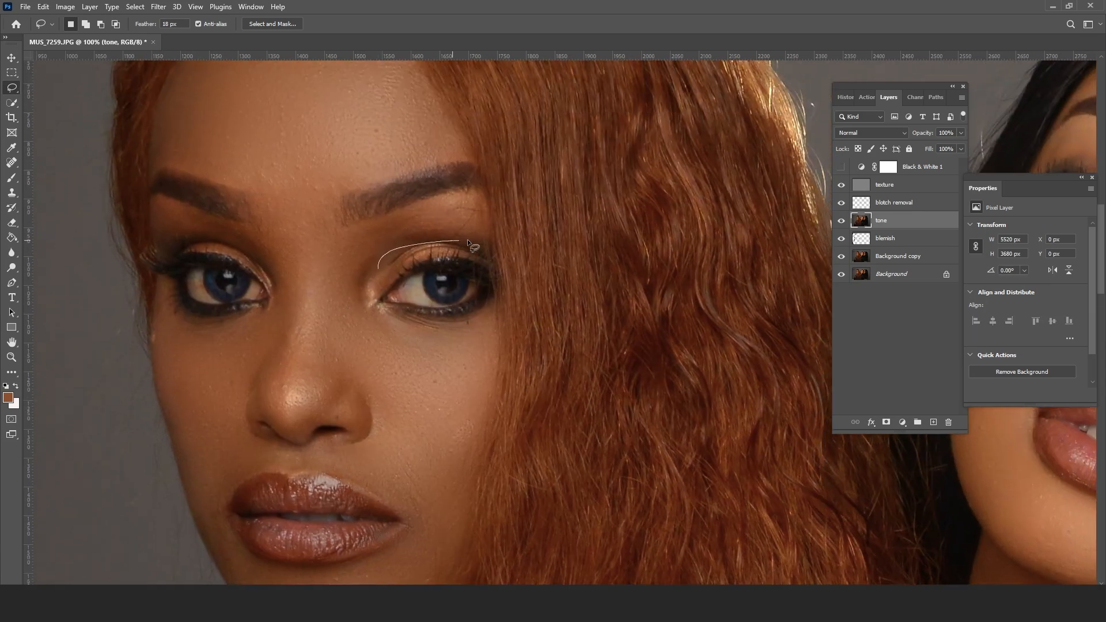
mouse_move(477, 196)
left_mouse_down()
mouse_move(403, 215)
mouse_move(399, 229)
left_mouse_up()
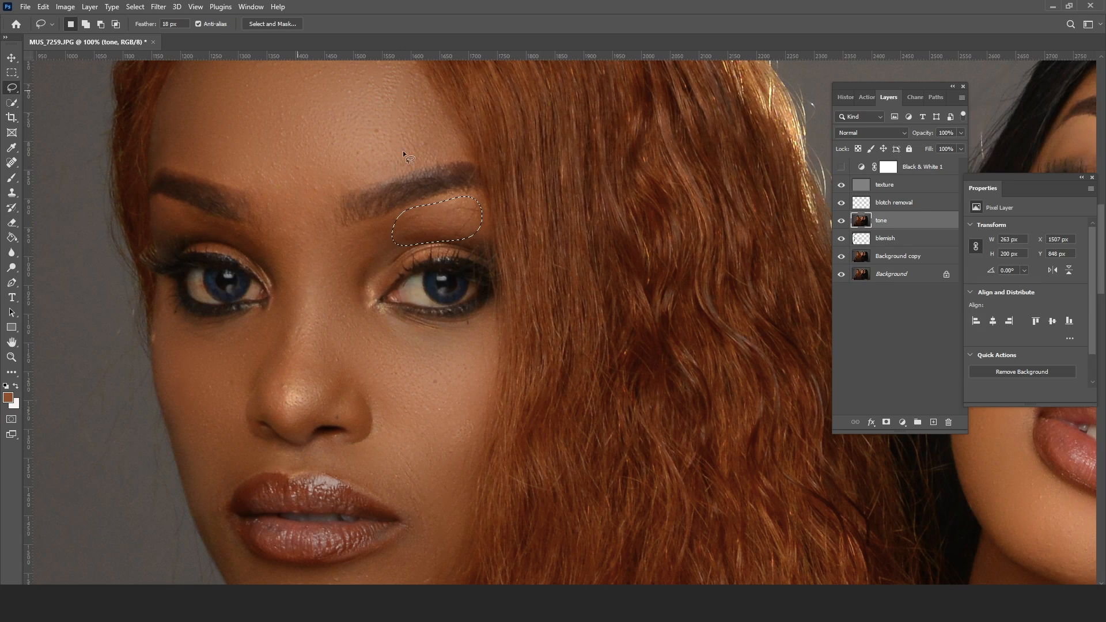
left_click(159, 8)
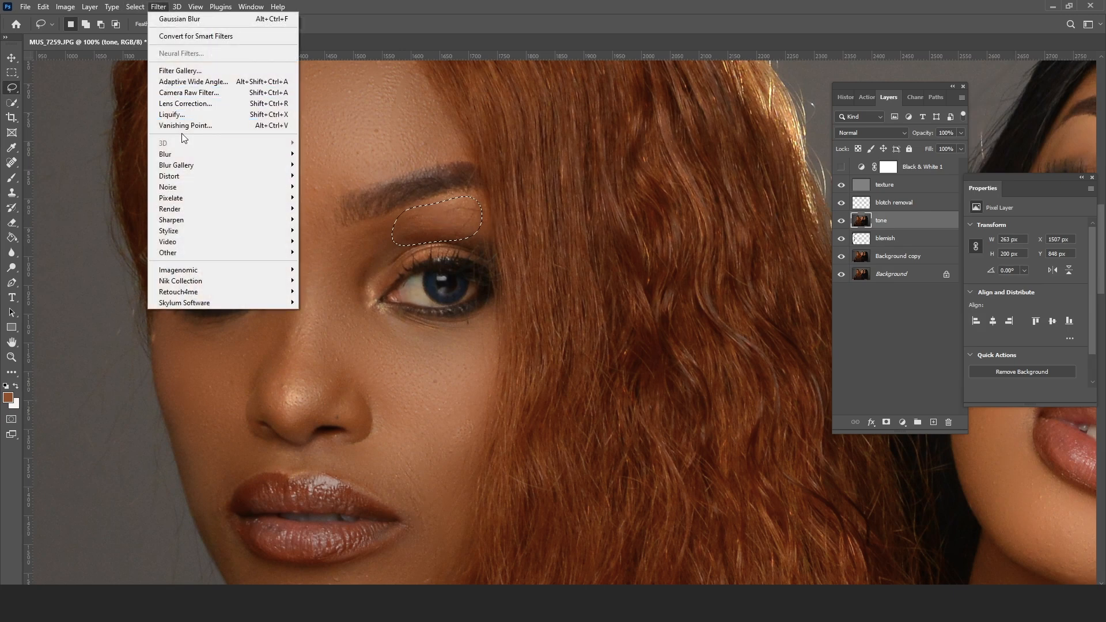
mouse_move(186, 156)
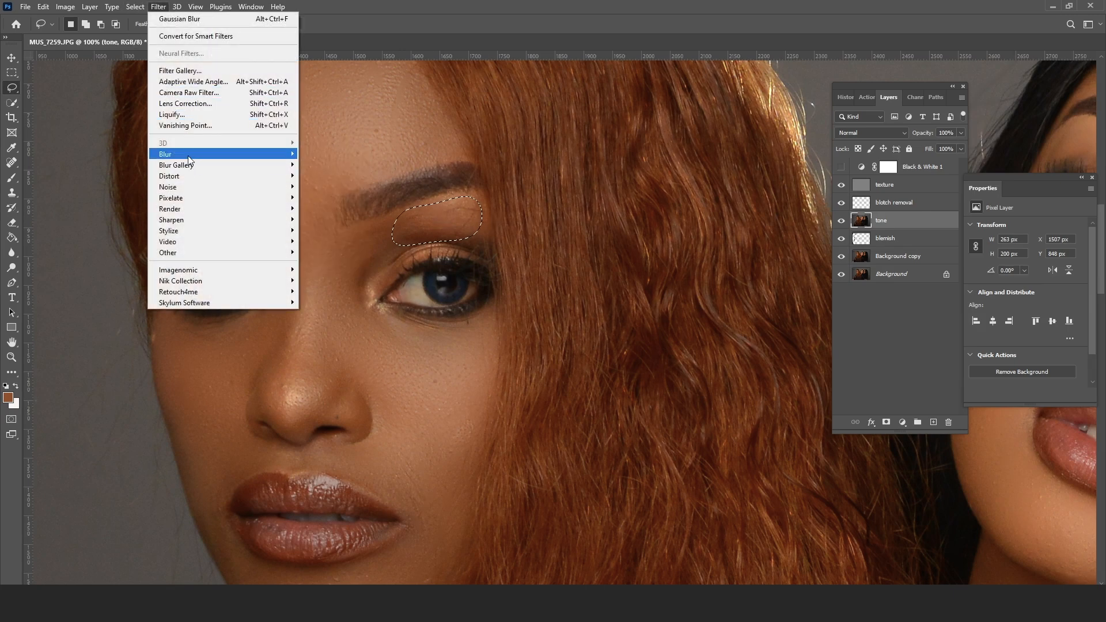
left_click(336, 197)
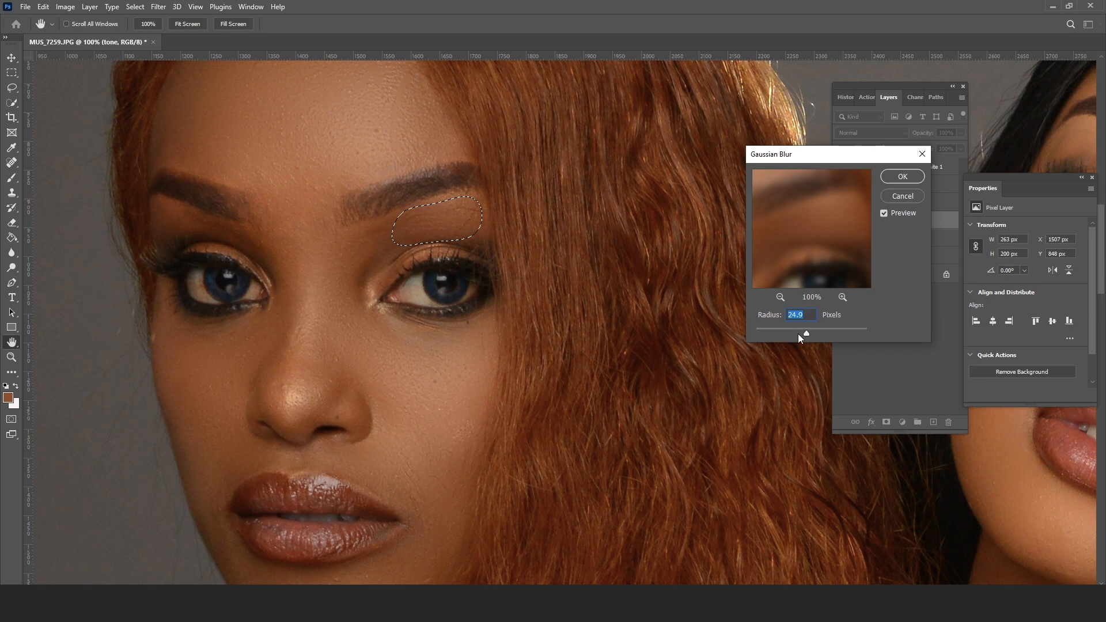
left_click_drag(797, 333, 792, 331)
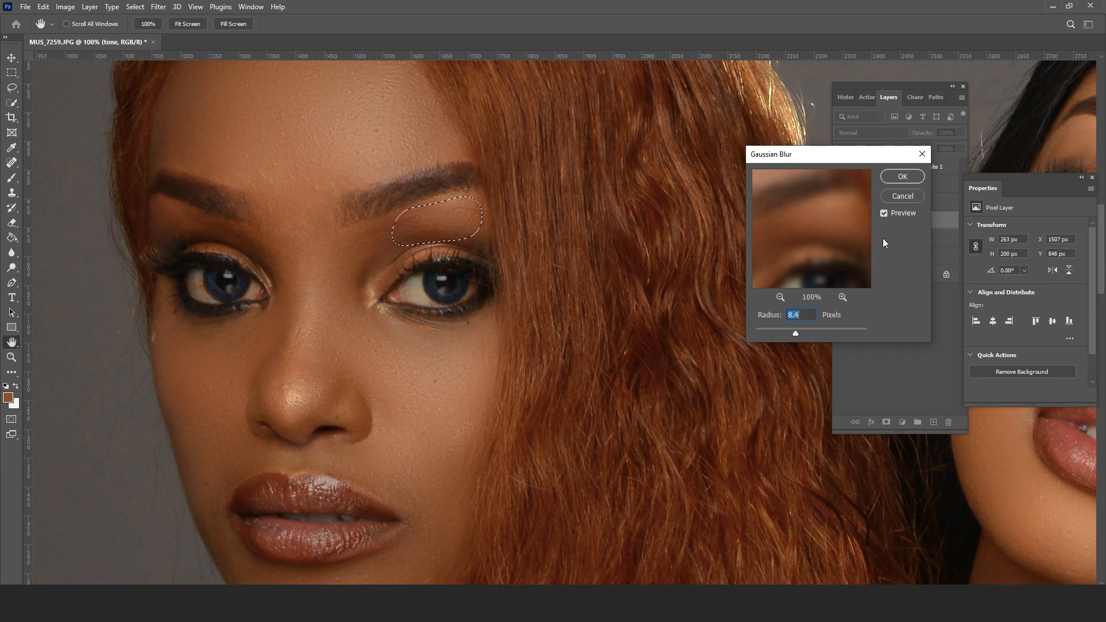
left_click(896, 176)
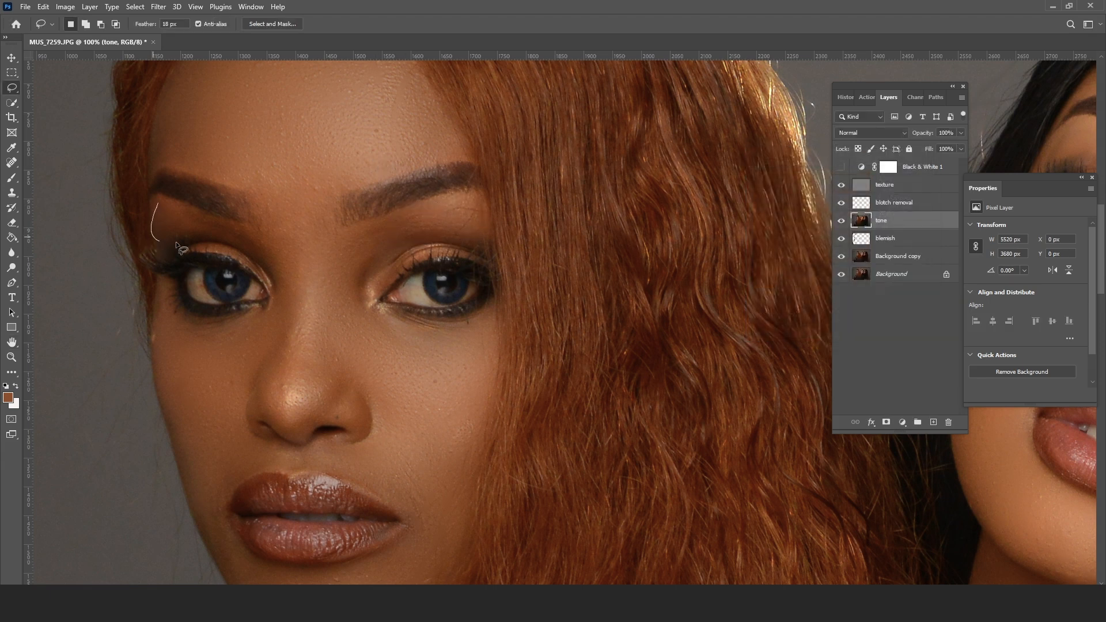
- Lasso and soften the red-haired woman's other brow bone, lower forehead and side of the nose in turn, repeating the last blur
left_click_drag(176, 197, 177, 196)
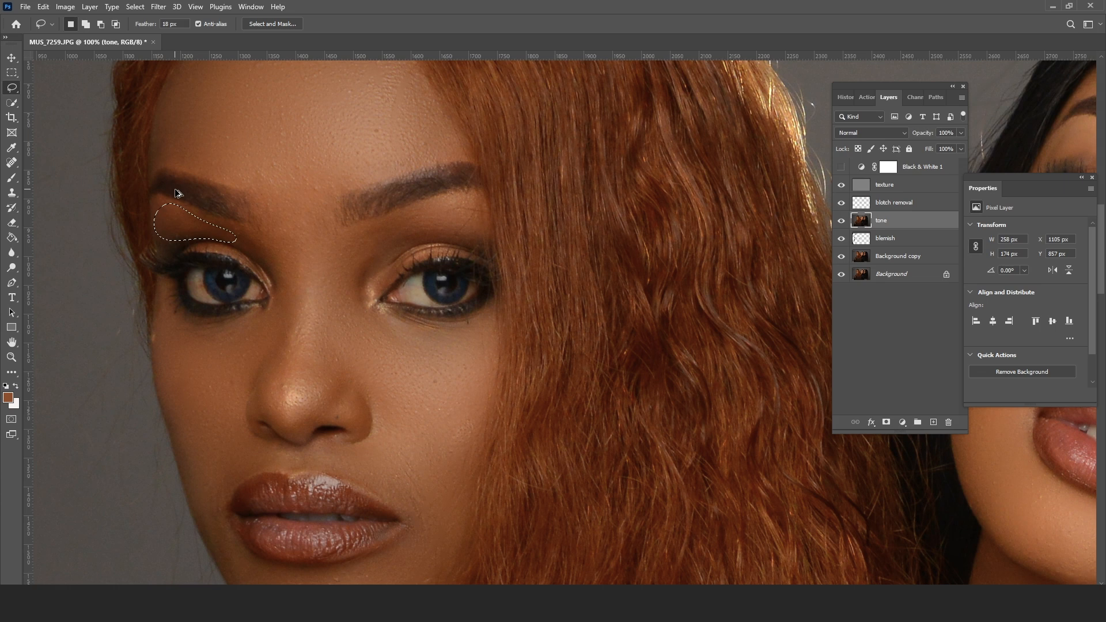
key("ctrl+d")
left_click_drag(326, 139, 326, 139)
key("ctrl+d")
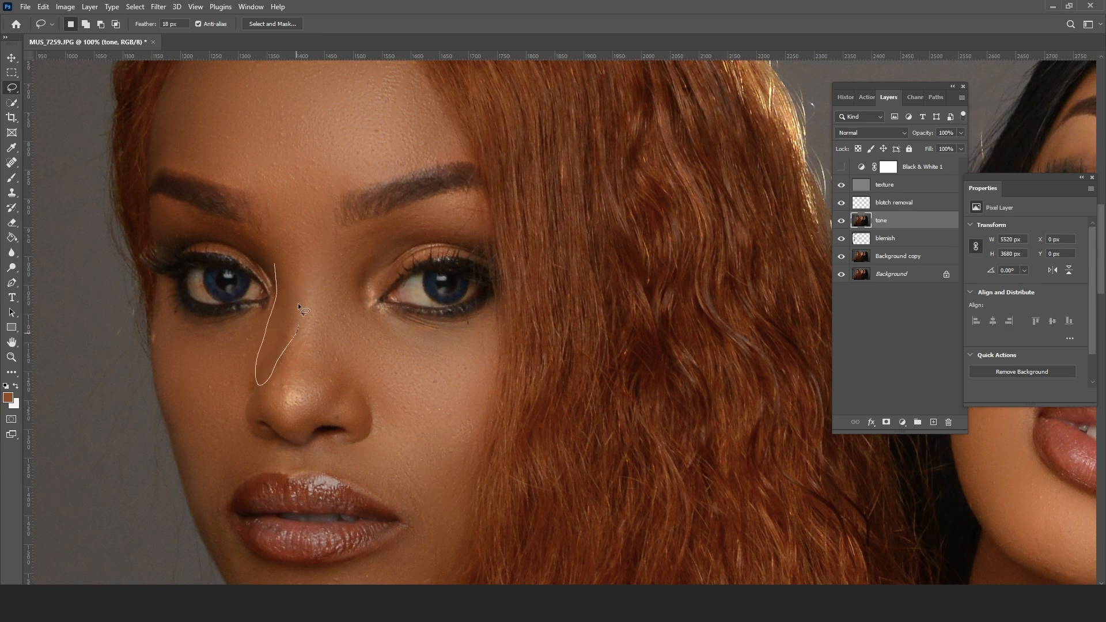
left_click_drag(298, 303, 292, 255)
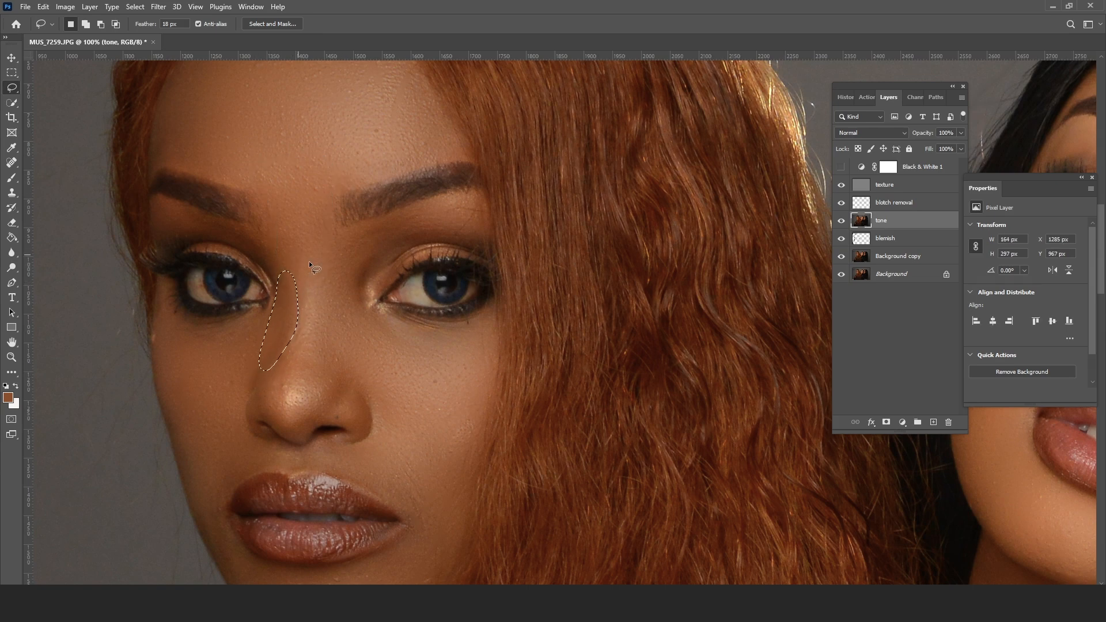
key("ctrl+d")
- Lasso the middle woman's nose bridge area beside the inner eye corner, soften it with the last blur and clear the selection
left_click_drag(348, 225, 245, 203)
left_click_drag(412, 220, 266, 237)
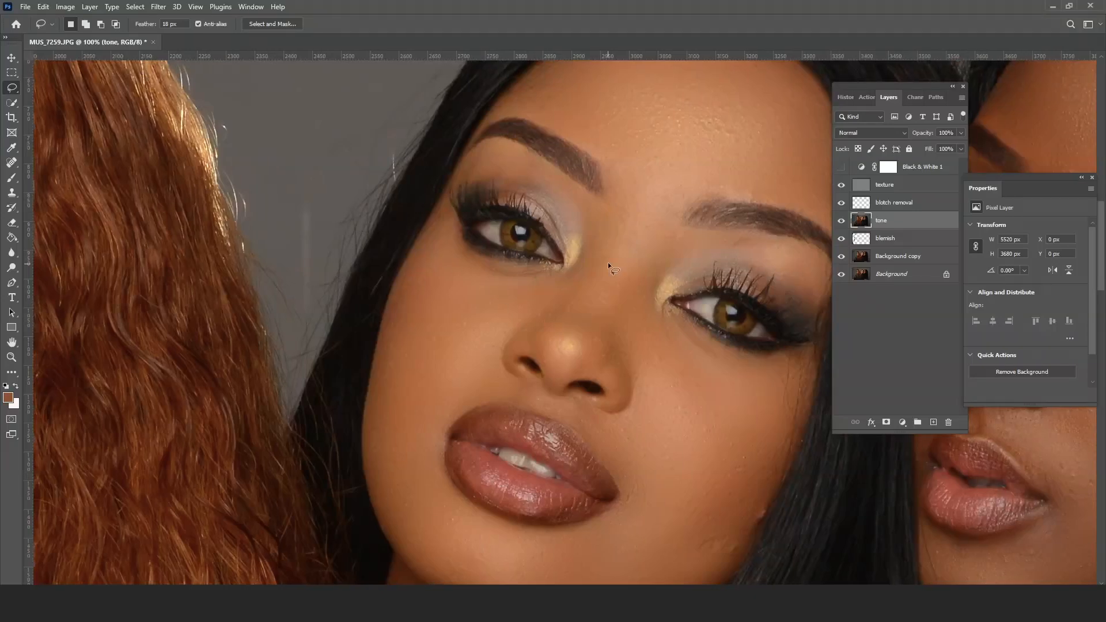
mouse_move(609, 310)
left_mouse_down()
mouse_move(614, 350)
mouse_move(657, 310)
left_mouse_up()
left_click_drag(685, 214, 683, 209)
key("ctrl+d")
- Lasso the middle woman's lower forehead between the eyebrows, smooth it with a 22.2-pixel Gaussian Blur and clear the selection
left_click_drag(716, 147, 596, 119)
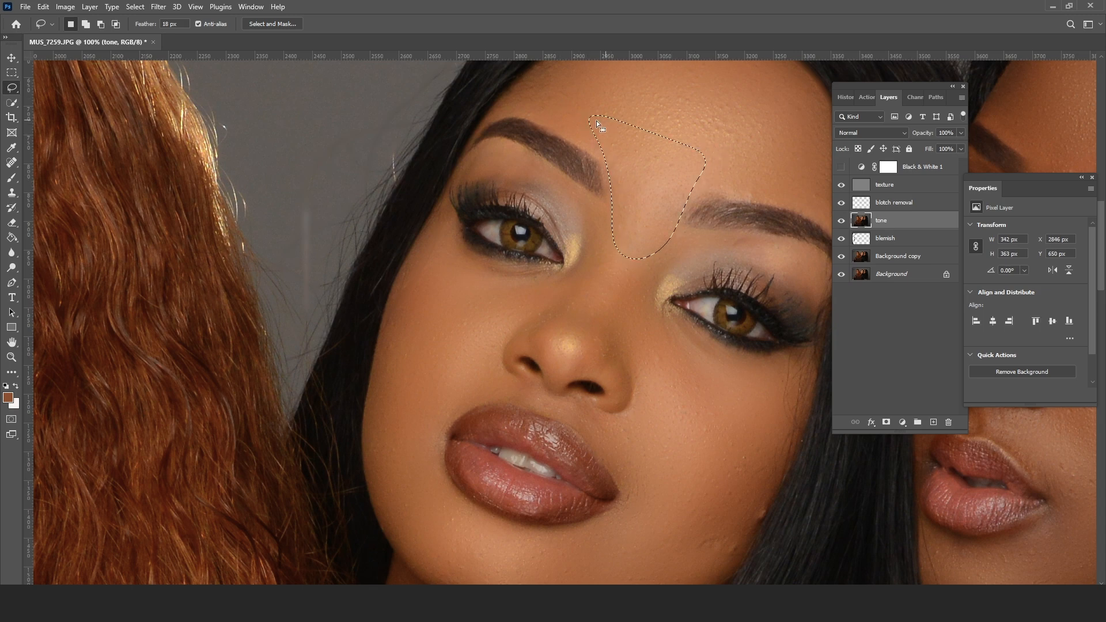
left_click(159, 6)
mouse_move(225, 154)
left_click(329, 198)
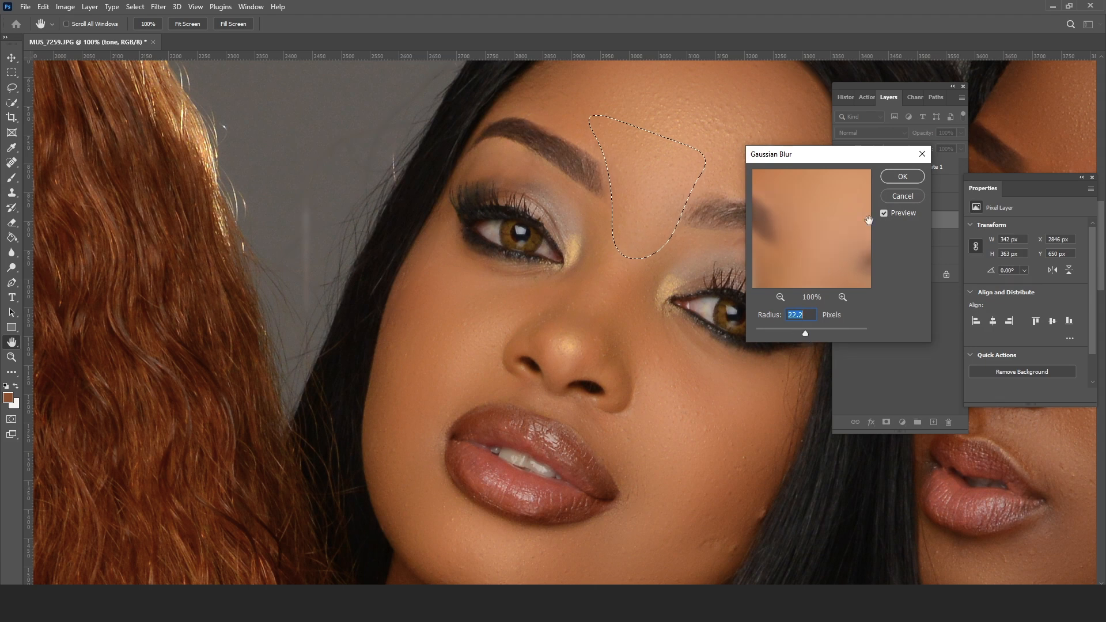
left_click(901, 176)
key("ctrl+d")
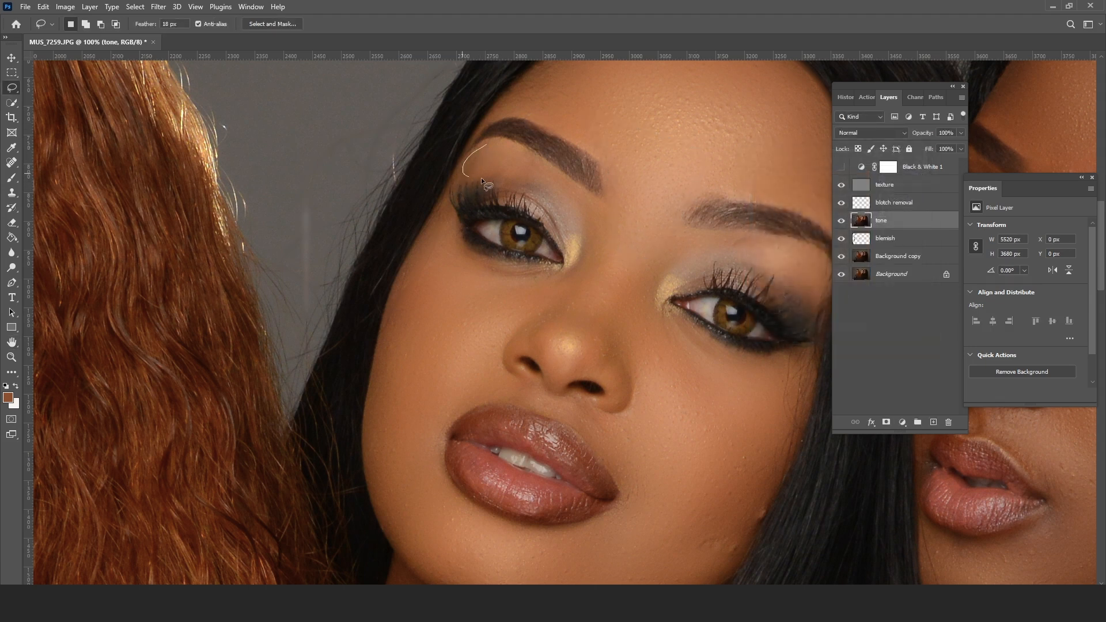
- Lasso the skin under each of the middle woman's eyebrows in turn, soften it with the last blur and clear the selection
left_click_drag(550, 178, 515, 150)
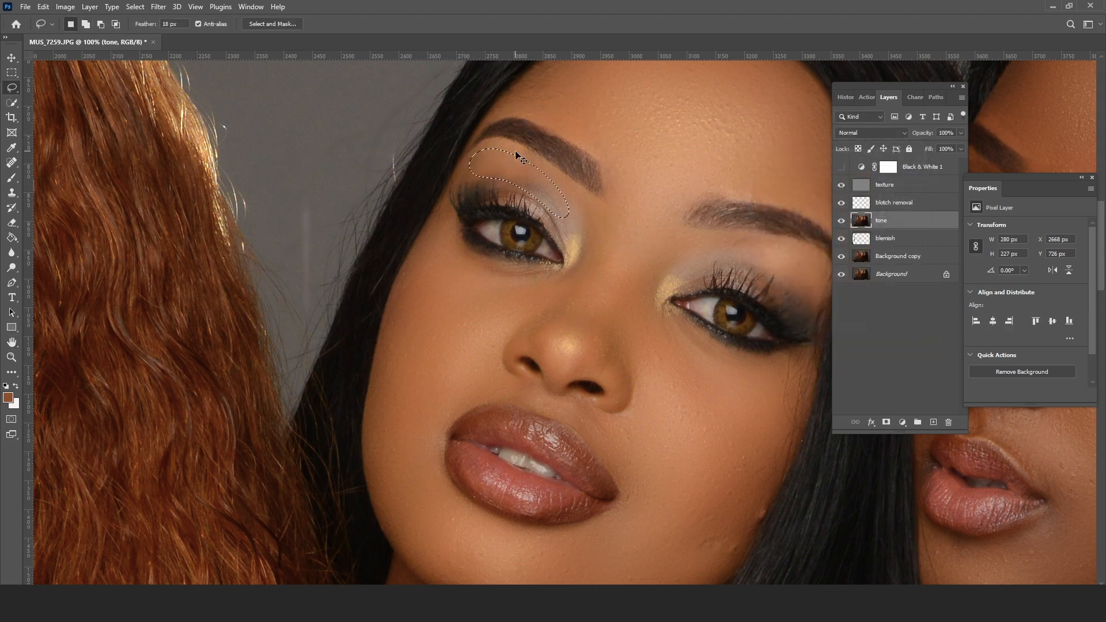
key("ctrl+d")
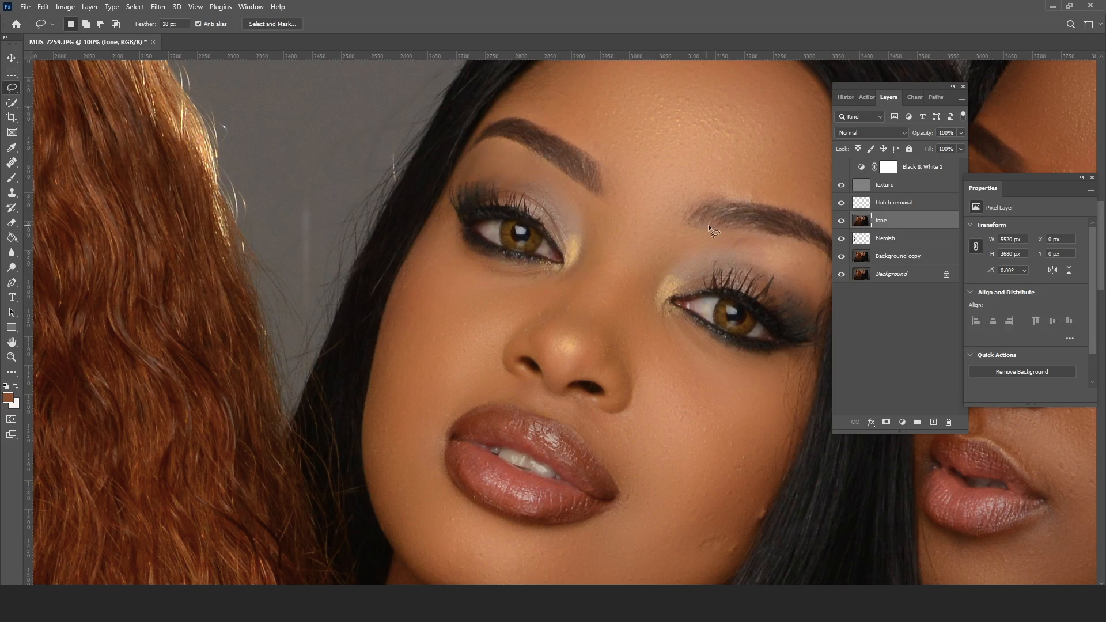
left_click_drag(707, 224, 502, 209)
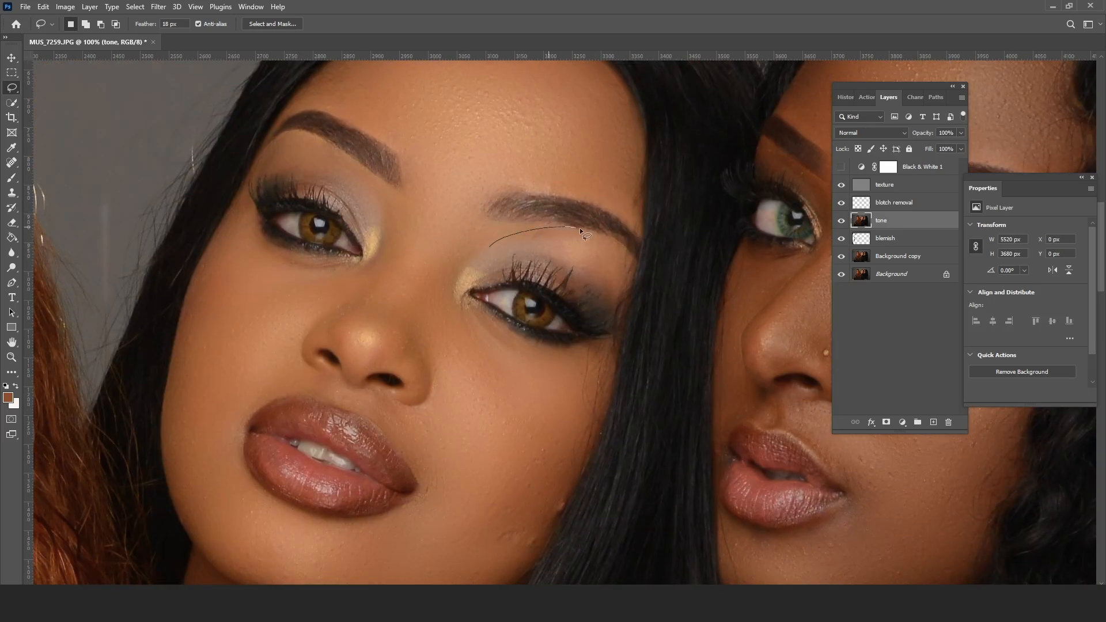
left_click_drag(494, 241, 490, 240)
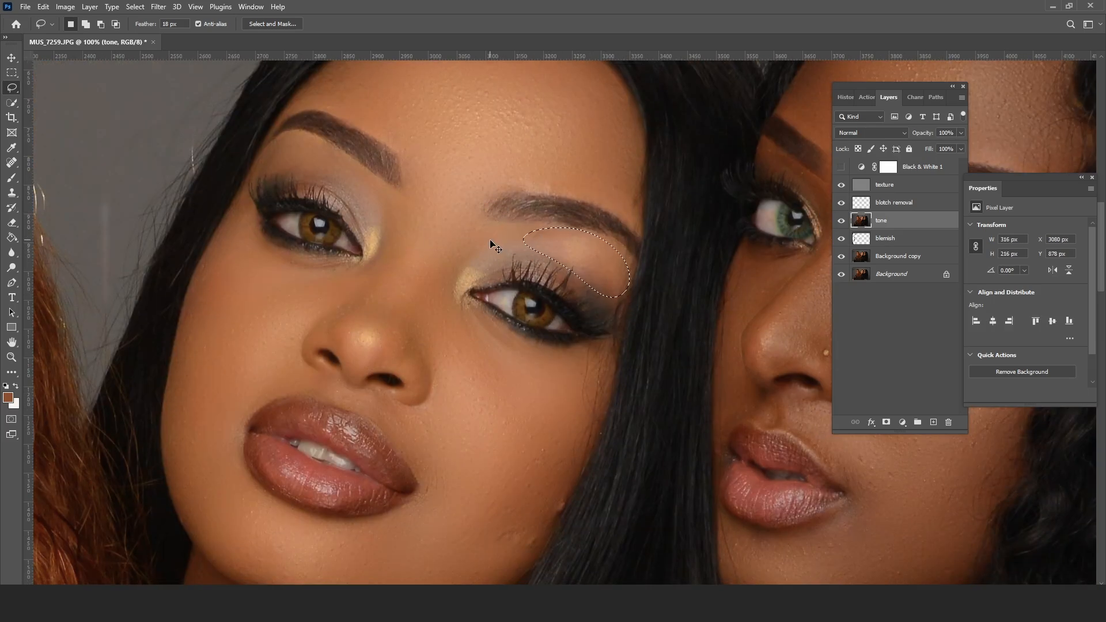
key("ctrl+d")
- On the texture layer, remove the bumps on the middle woman's lower cheek and jaw beside her hair with the Clone Stamp
scroll(433, 190, "down", 5)
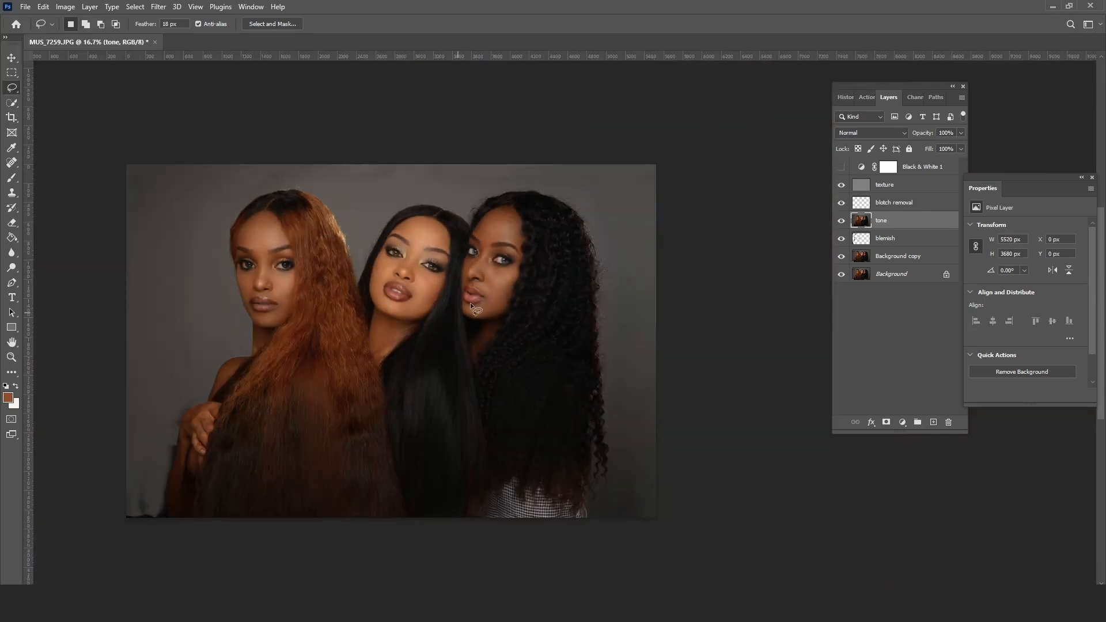
left_click(11, 357)
left_click(435, 298)
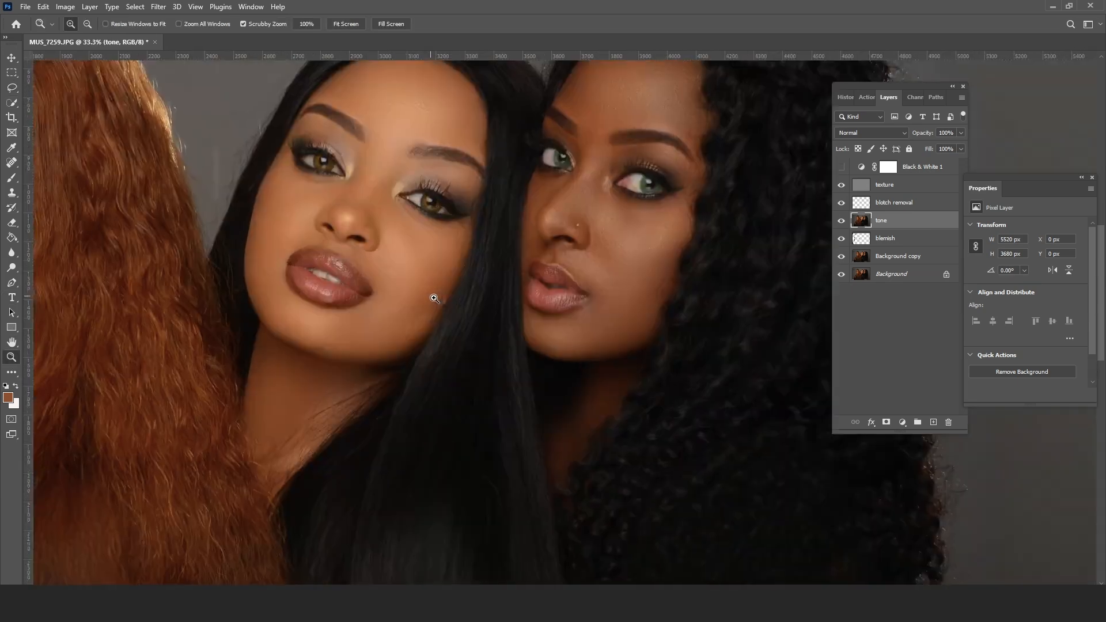
left_click(435, 298)
left_click(435, 298)
left_click(480, 288)
left_click(897, 189)
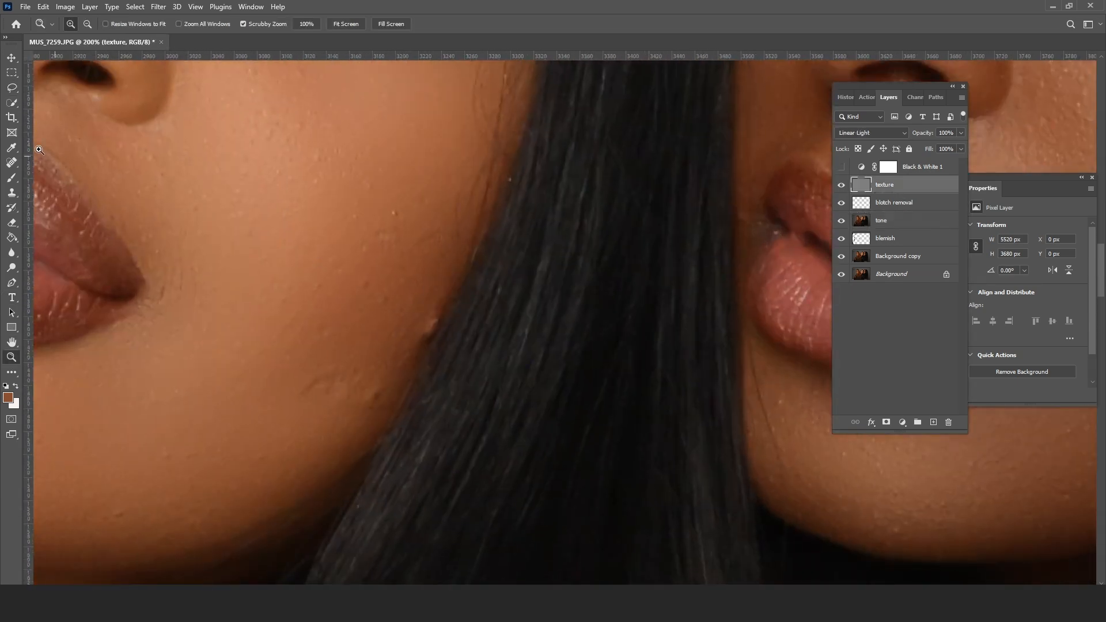
left_click(11, 193)
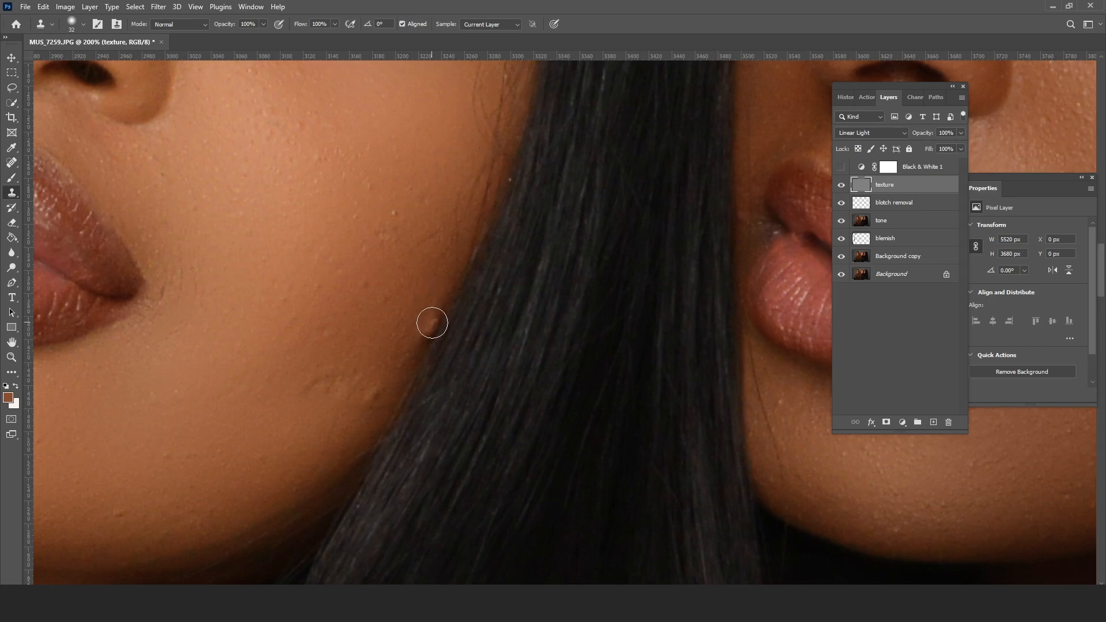
left_click(429, 321)
mouse_move(351, 379)
left_mouse_down()
mouse_move(326, 381)
mouse_move(359, 379)
left_mouse_up()
- Clone clean skin texture over the fine marks beside the corner of the middle woman's mouth with a 10-pixel brush
mouse_move(299, 310)
left_mouse_down()
mouse_move(494, 323)
mouse_move(490, 296)
left_mouse_up()
right_click(427, 270)
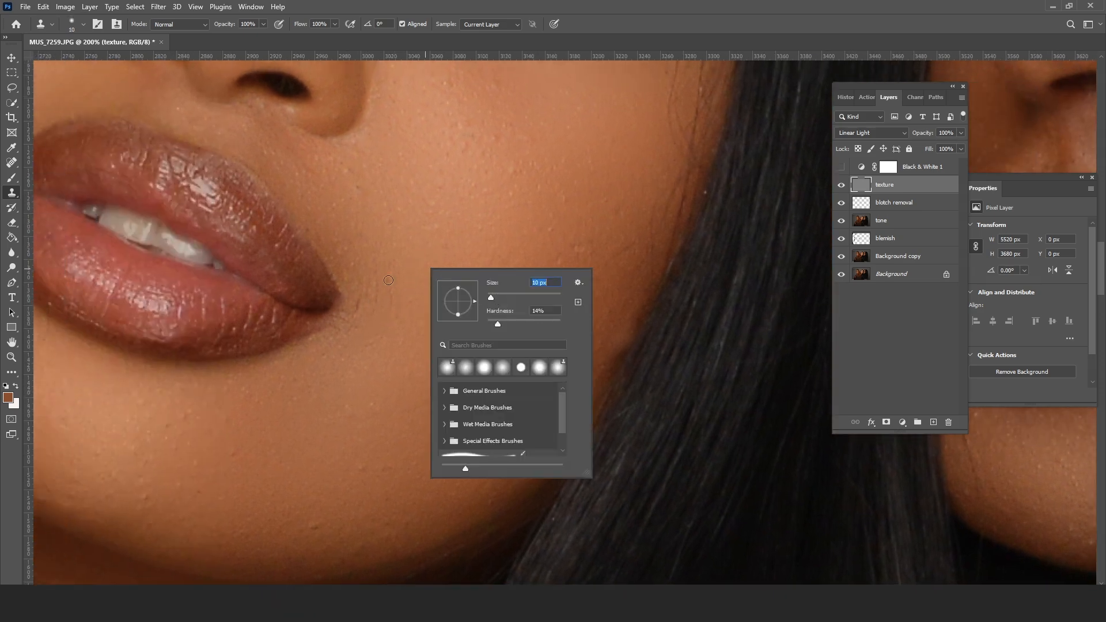
left_click(408, 267)
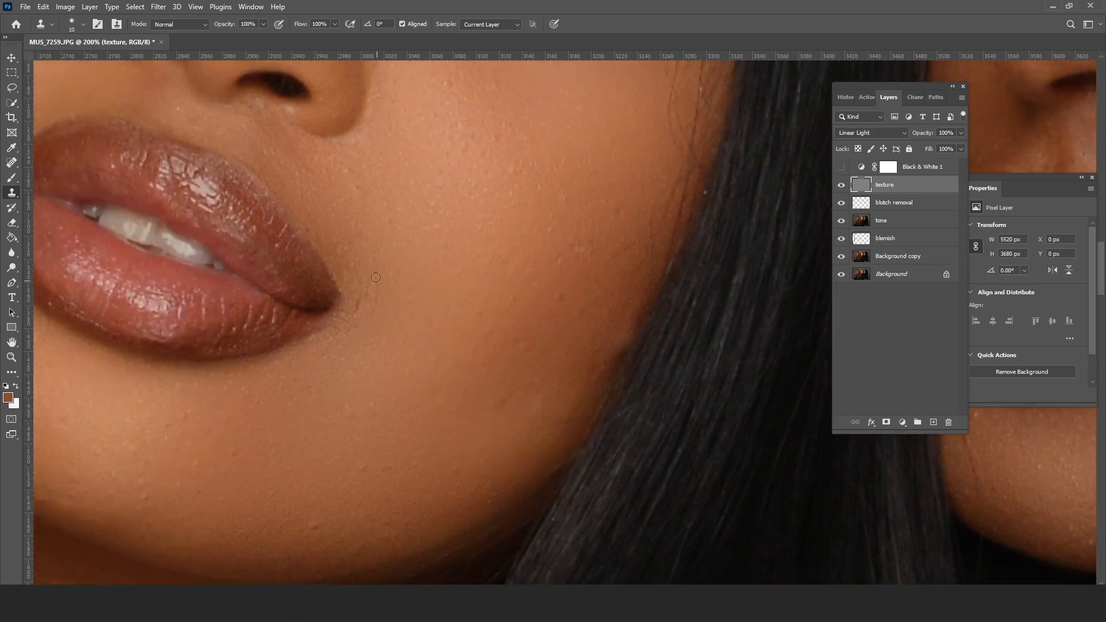
left_click(370, 294, "alt")
left_click_drag(372, 285, 663, 301)
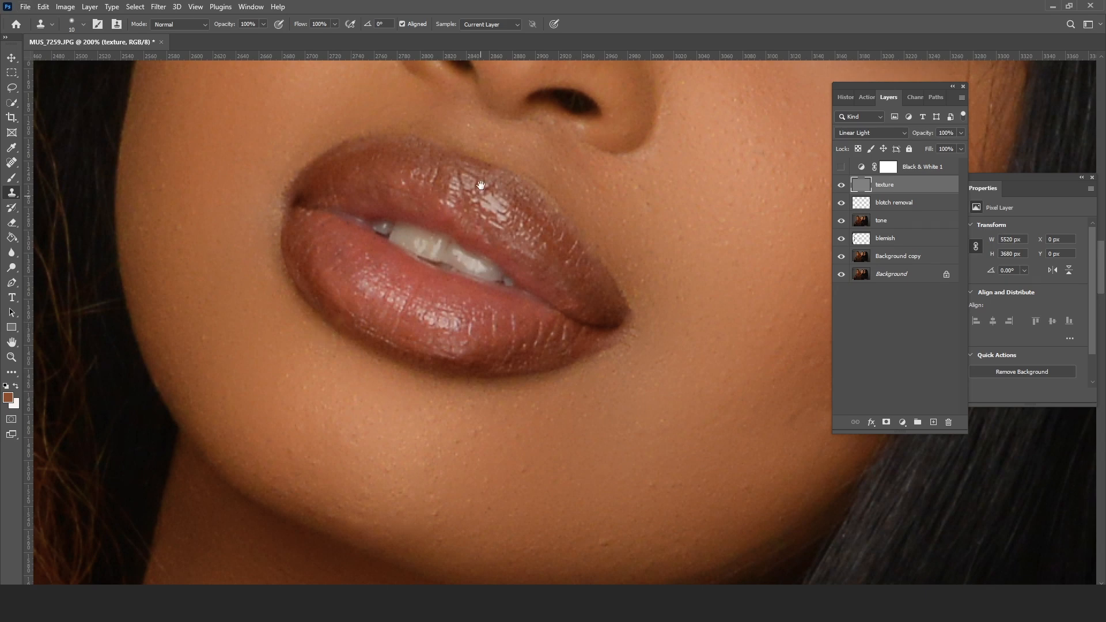
- Examine the middle woman's lips, chin and face, and the right woman's eye area, for remaining skin texture flaws
left_click_drag(481, 185, 455, 489)
left_click_drag(493, 242, 370, 490)
left_click_drag(639, 190, 457, 197)
left_click(463, 200, "alt")
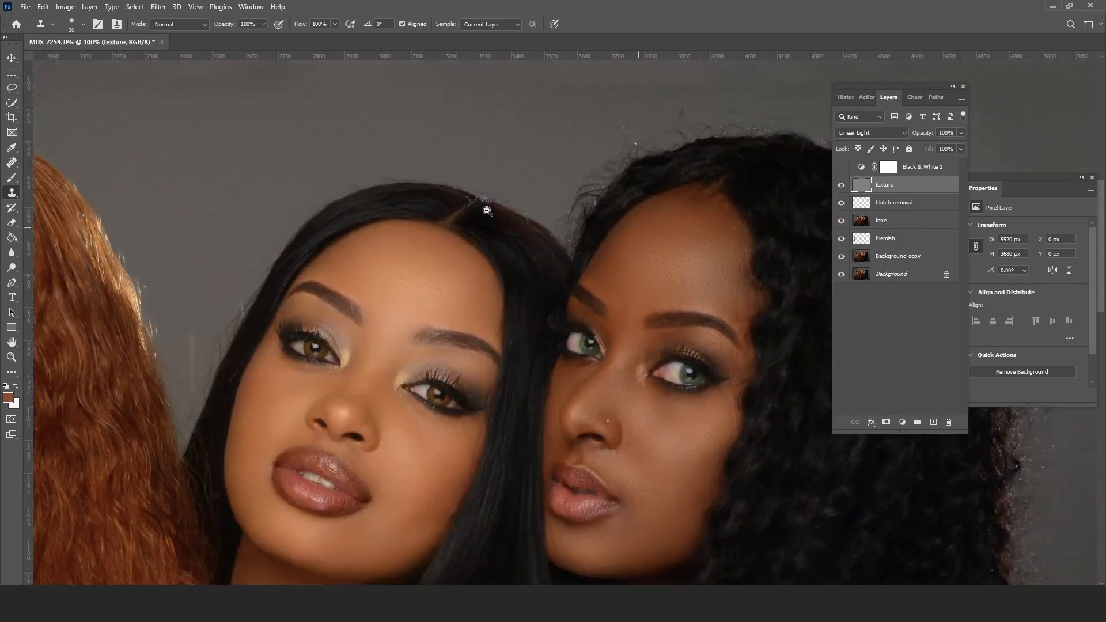
left_click(487, 211, "alt")
key("z")
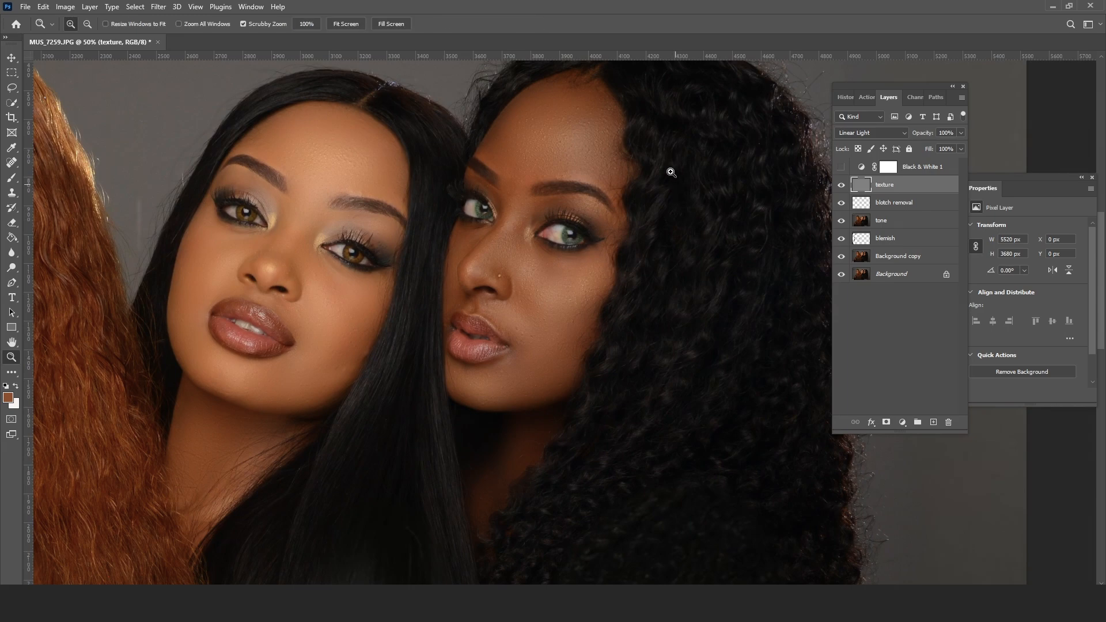
left_click(649, 151)
left_click(649, 151)
left_click(634, 159)
left_click(600, 176)
left_click_drag(455, 179, 569, 201)
left_click_drag(602, 512, 574, 270)
- Clone clean skin texture with the Clone Stamp over the stray hairs between the right woman's eyebrow and her temple hairline
left_click(13, 191)
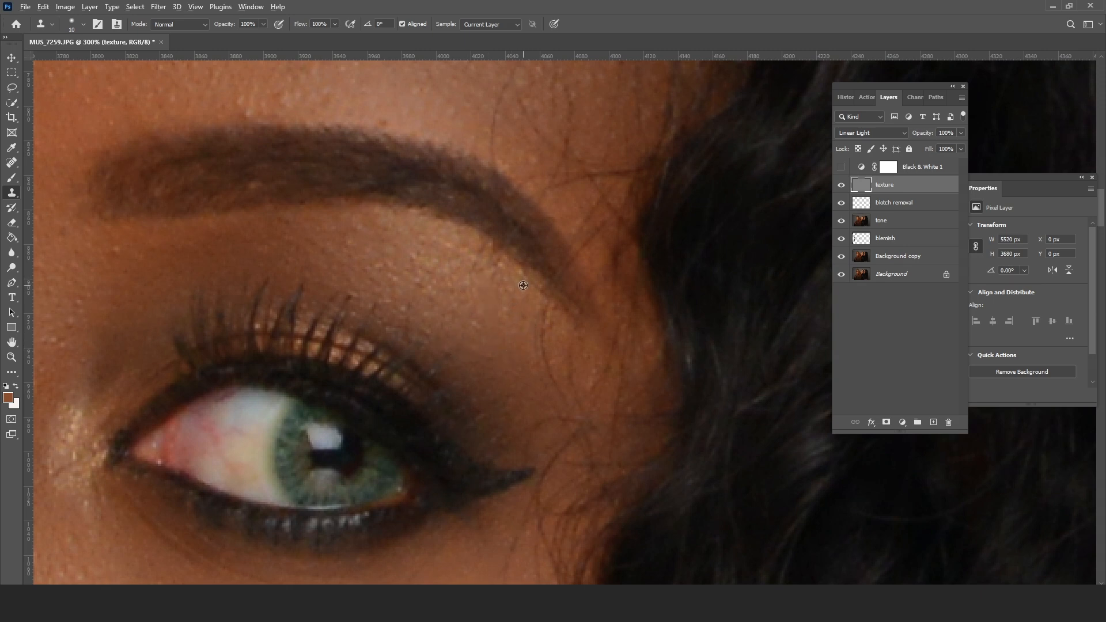
scroll(510, 260, "up", 3)
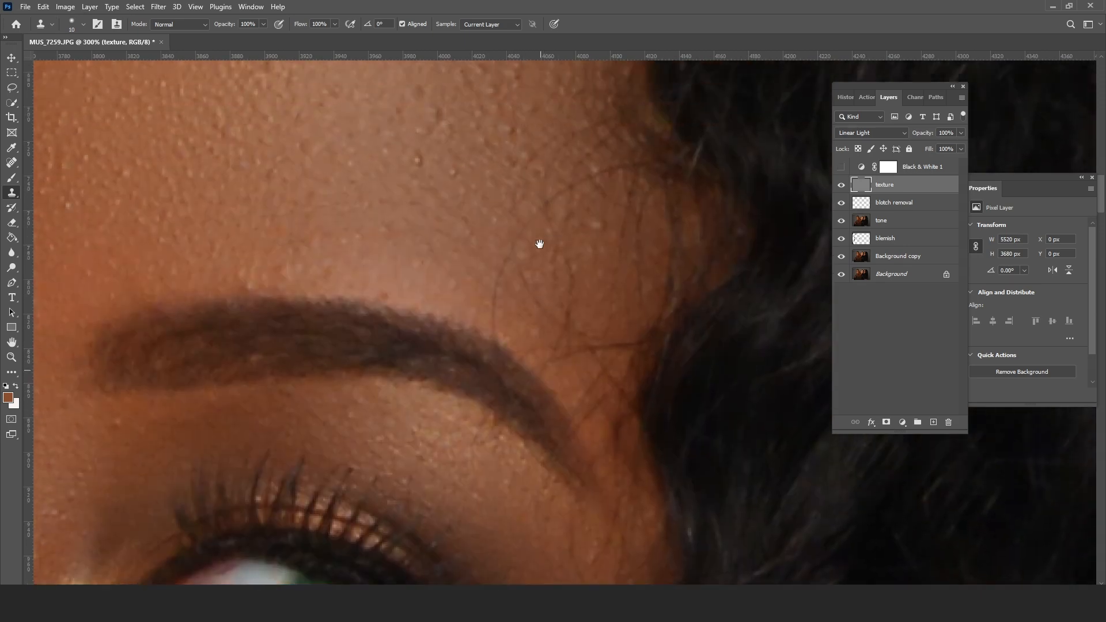
left_click_drag(503, 288, 498, 352)
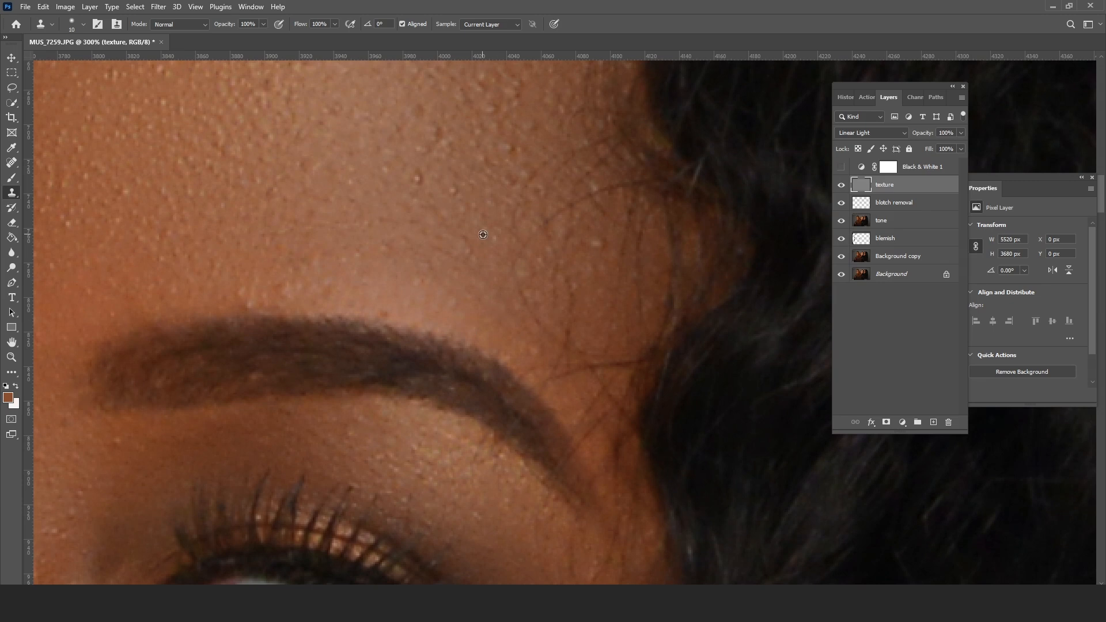
left_click(483, 235, "alt")
left_click_drag(522, 287, 542, 329)
left_click_drag(566, 328, 558, 352)
left_click_drag(587, 250, 550, 156)
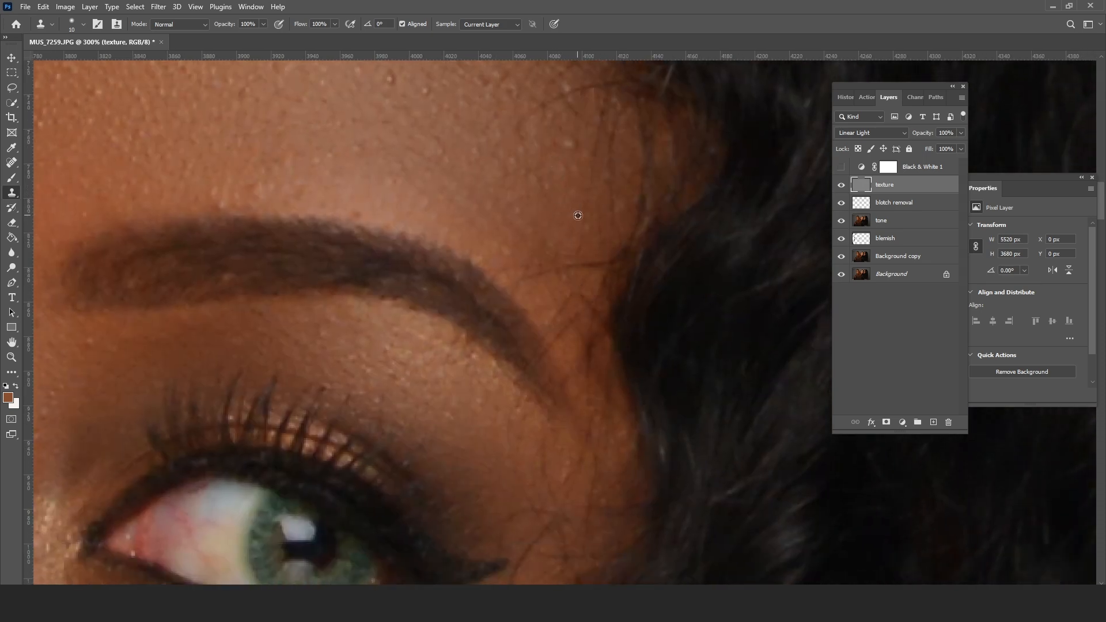
left_click(578, 215, "alt")
left_click_drag(582, 265, 533, 274)
- Clone clean skin texture over the stray hairs beside the right woman's outer eye corner and over the flaws on her upper cheek
left_click_drag(481, 439, 484, 225)
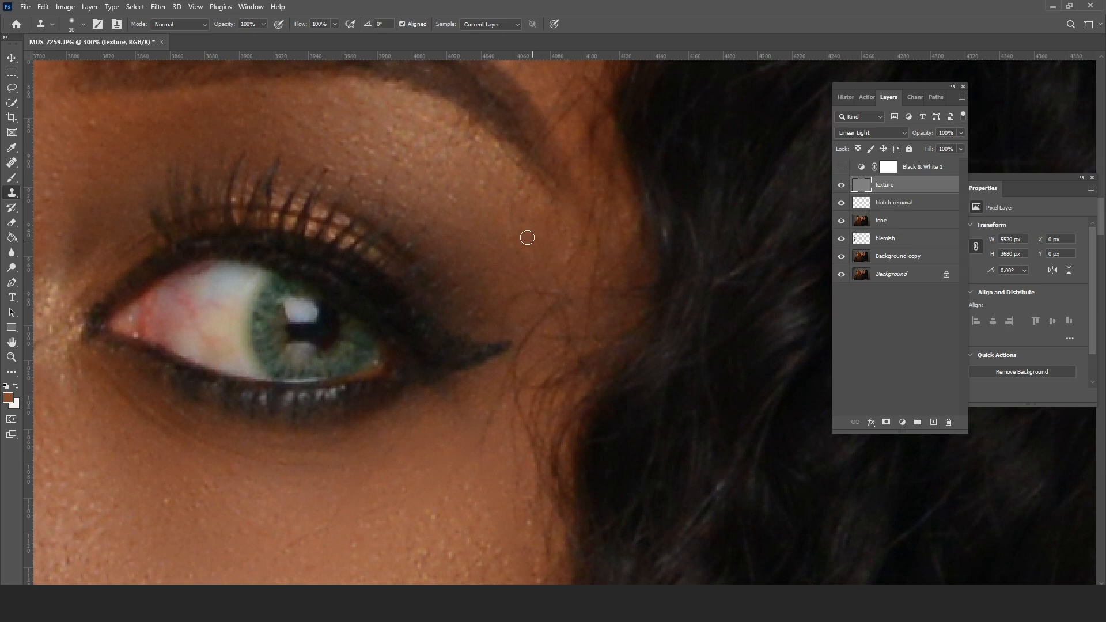
left_click(494, 284, "alt")
left_click_drag(506, 309, 491, 336)
left_click_drag(476, 488, 495, 404)
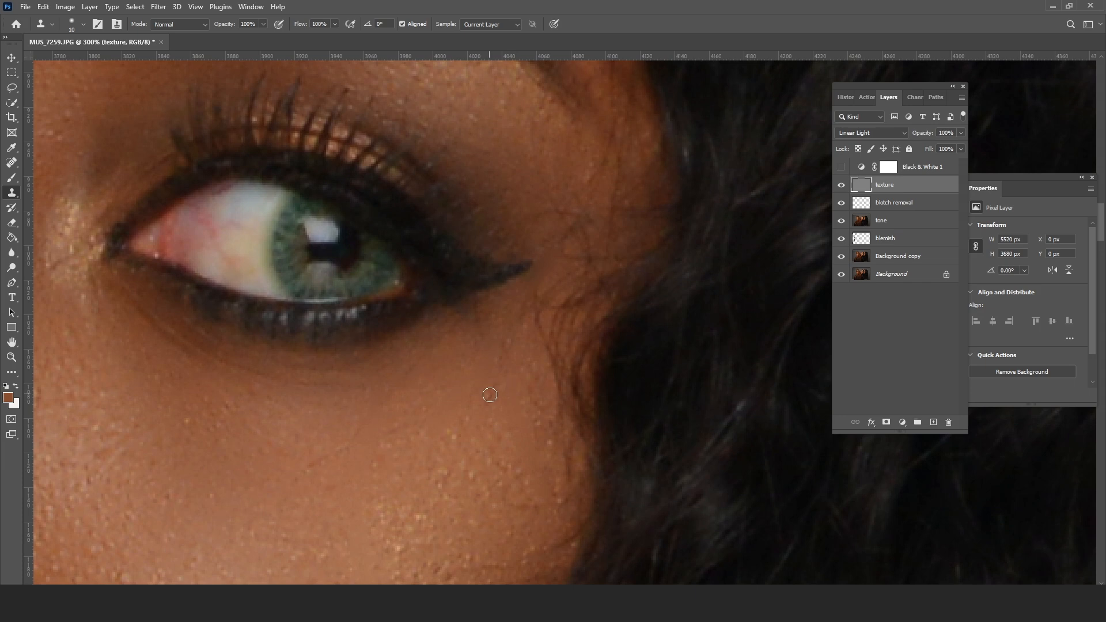
left_click_drag(498, 503, 526, 215)
left_click(356, 293, "alt")
left_click(330, 254)
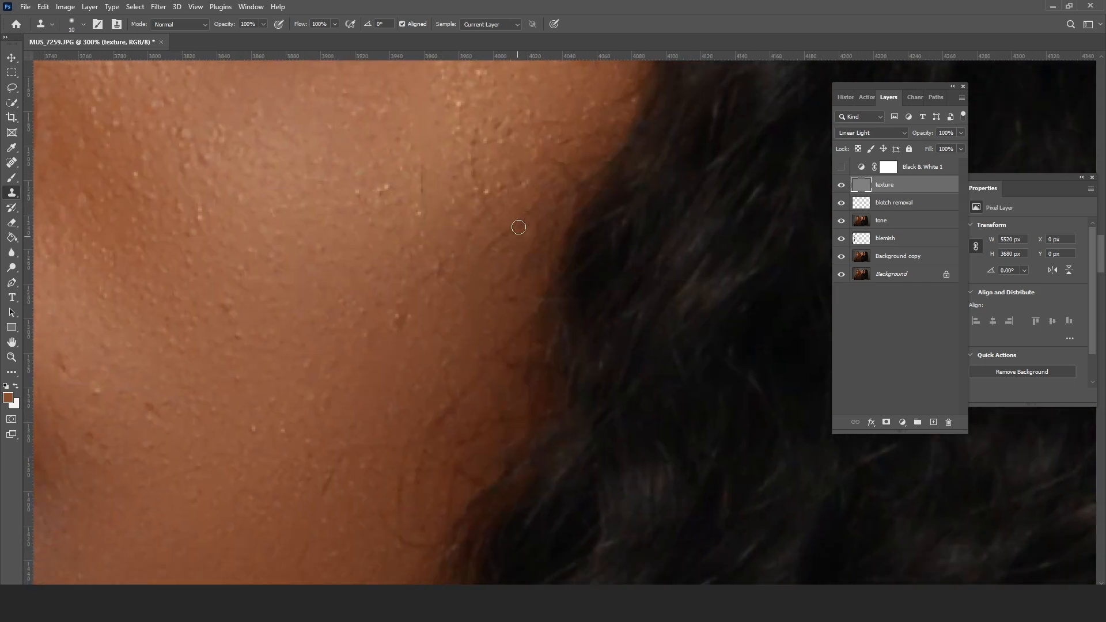
- Clone nearby skin texture over the fine stray hairs on the right woman's lower cheek and jaw beside the hairline
left_click_drag(473, 242, 478, 197)
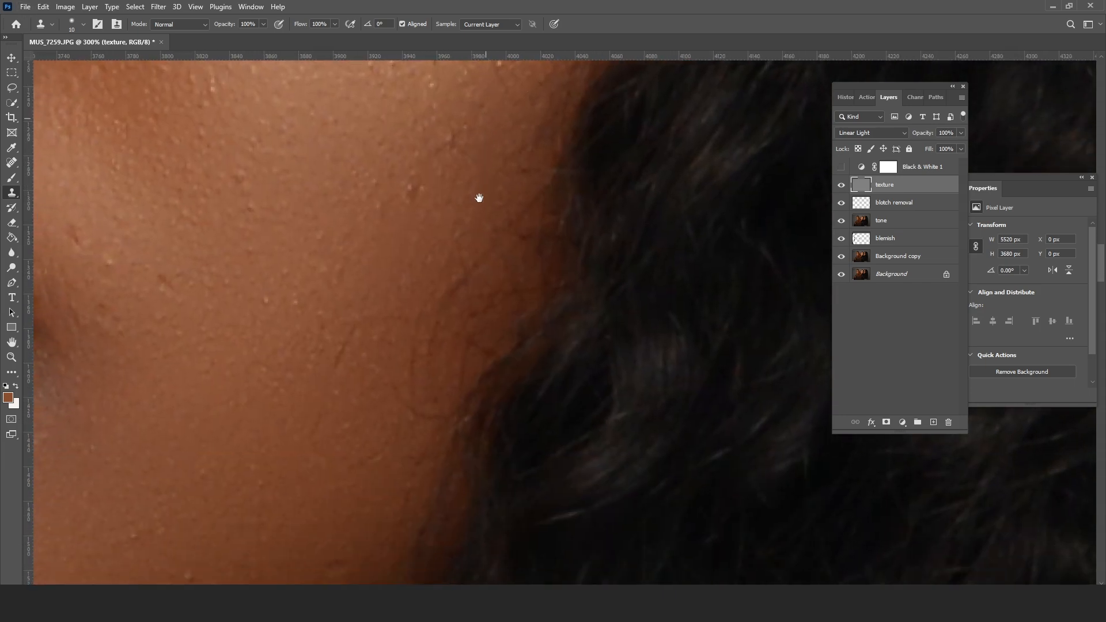
left_click(386, 294, "alt")
left_click_drag(416, 338, 410, 406)
left_click(410, 320, "alt")
left_click(359, 351, "alt")
mouse_move(353, 335)
left_mouse_down()
mouse_move(330, 375)
mouse_move(408, 397)
mouse_move(409, 212)
left_mouse_up()
left_click(387, 285, "alt")
left_click_drag(481, 213, 432, 306)
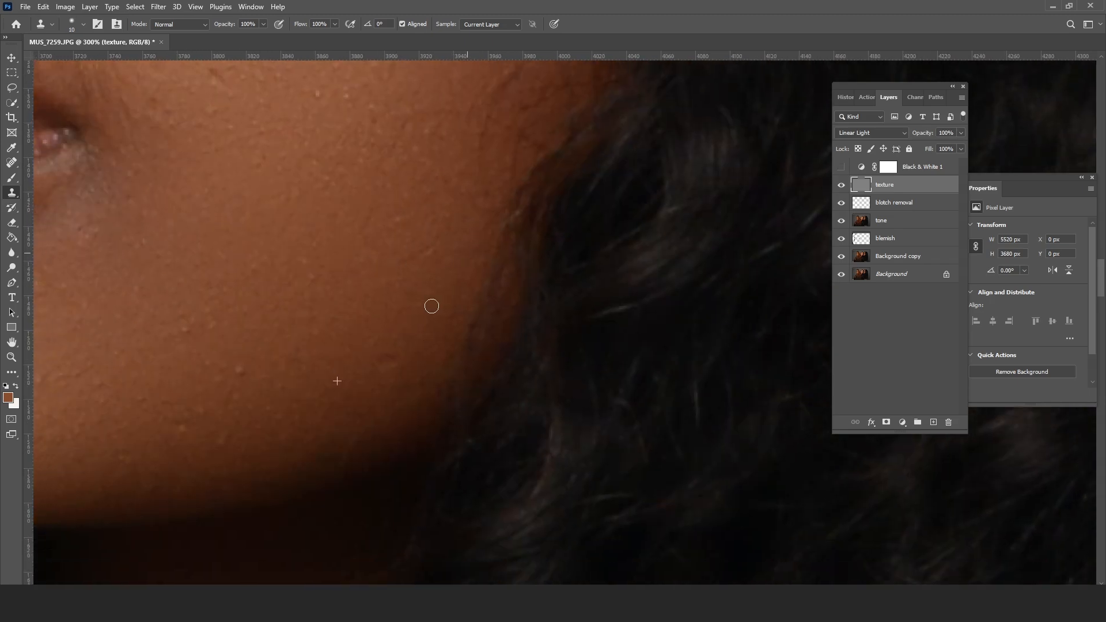
left_click(11, 357)
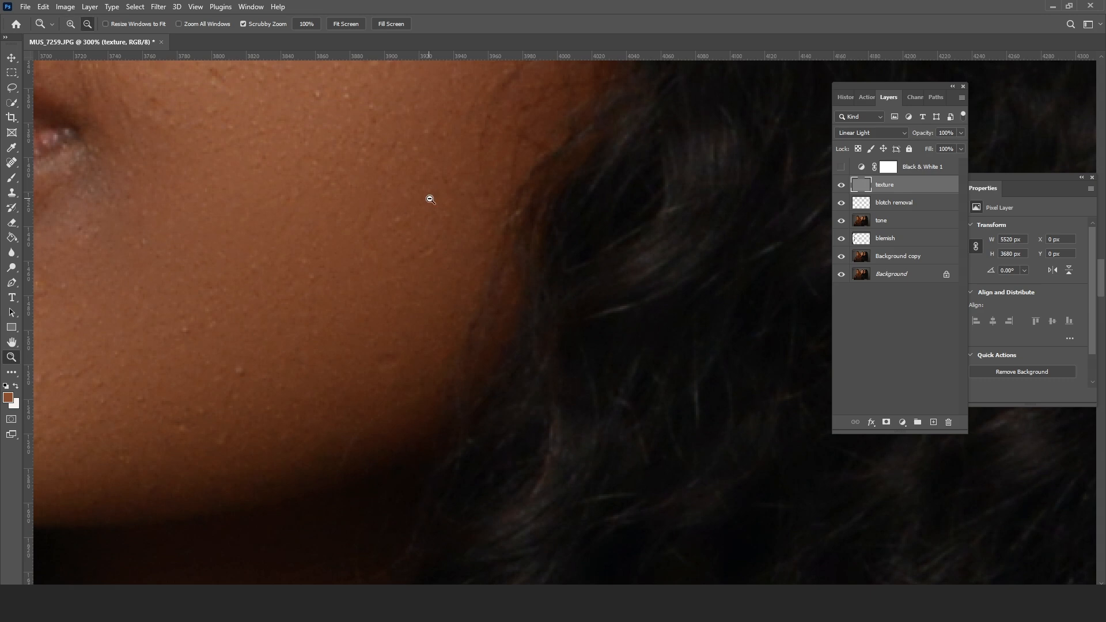
left_click(430, 199, "alt")
left_click(430, 200, "alt")
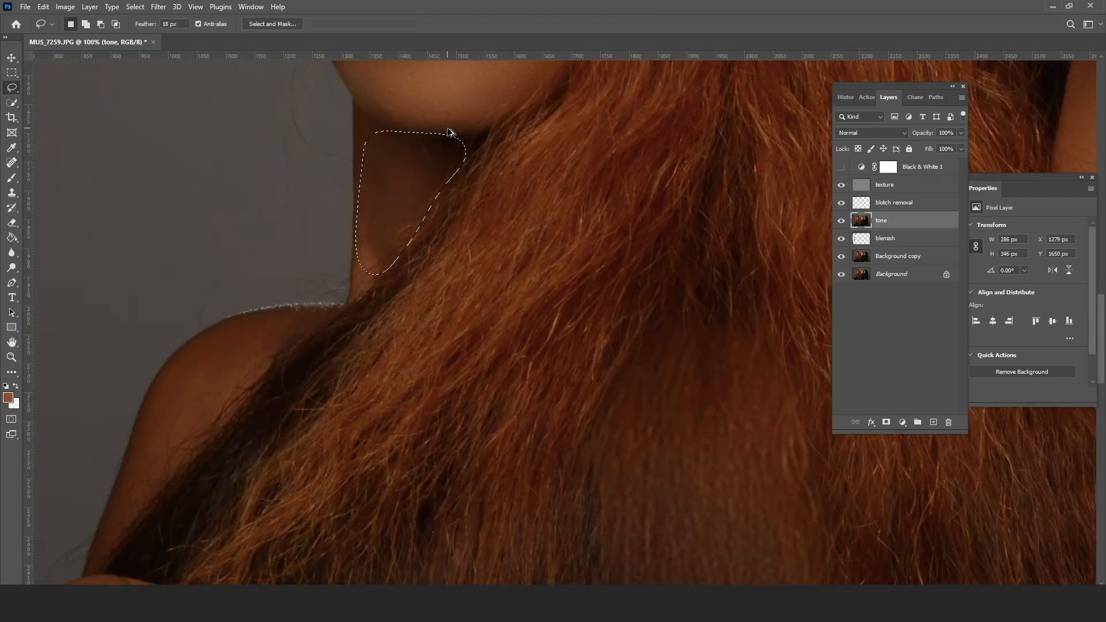
- Replace the neck selection with an 18 px feathered lasso selection of the left woman's shoulder on the tone layer, and clear it
key("ctrl+d")
left_click_drag(265, 369, 431, 242)
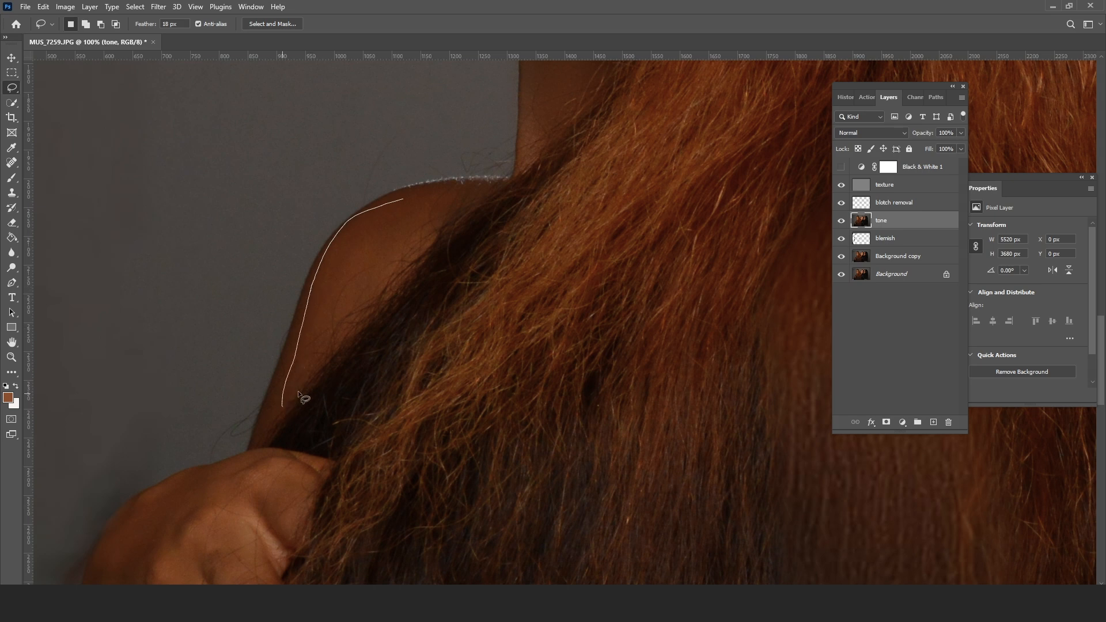
left_click_drag(299, 394, 461, 212)
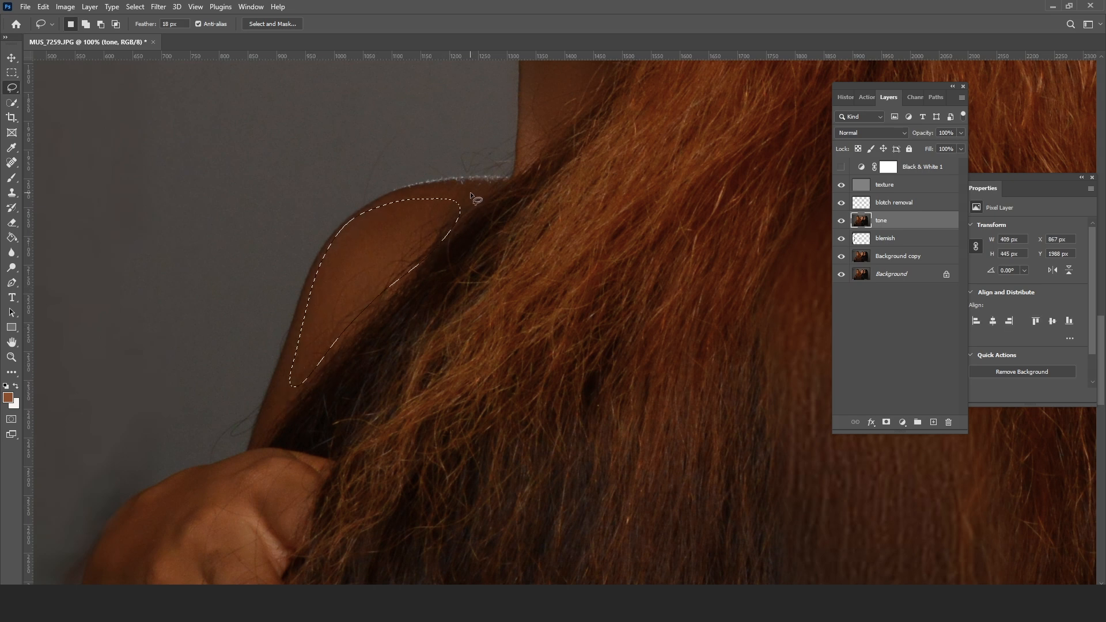
key("ctrl+d")
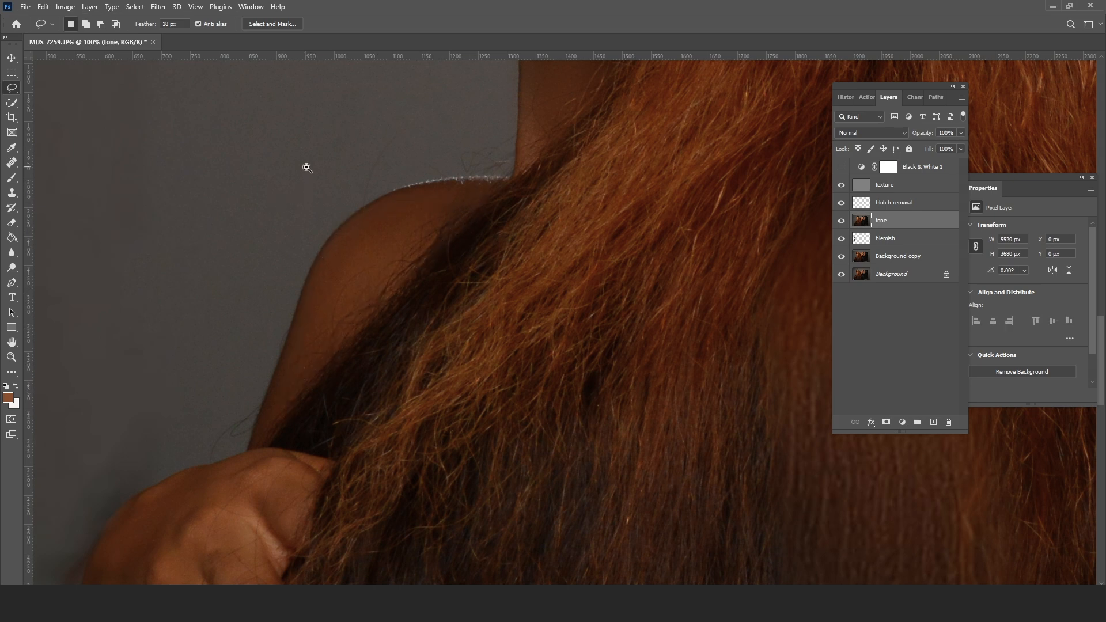
- Lasso the backdrop strip above the three women on the tone layer, apply a 30.4-pixel Gaussian Blur and deselect
scroll(307, 167, "down", 6)
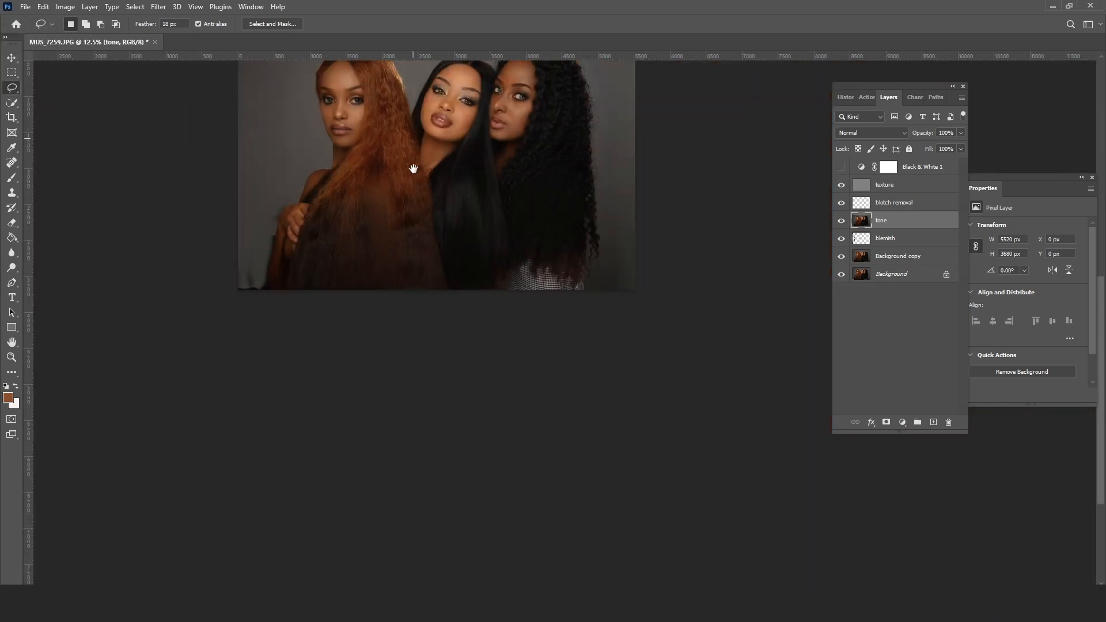
mouse_move(413, 168)
left_mouse_down()
mouse_move(422, 293)
mouse_move(451, 283)
left_mouse_up()
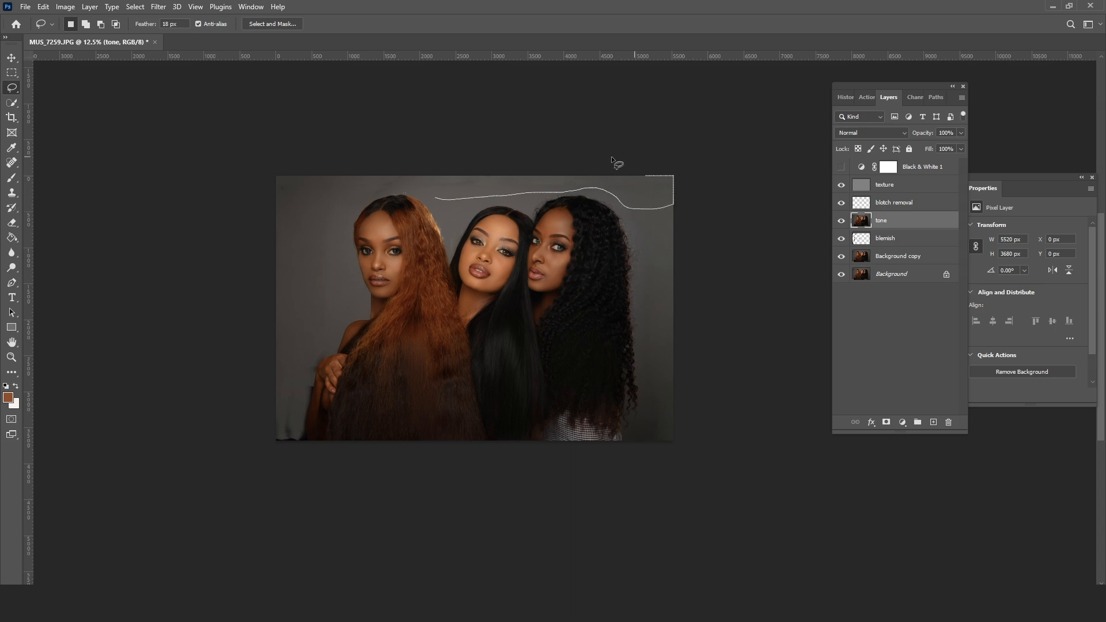
left_click_drag(611, 159, 303, 167)
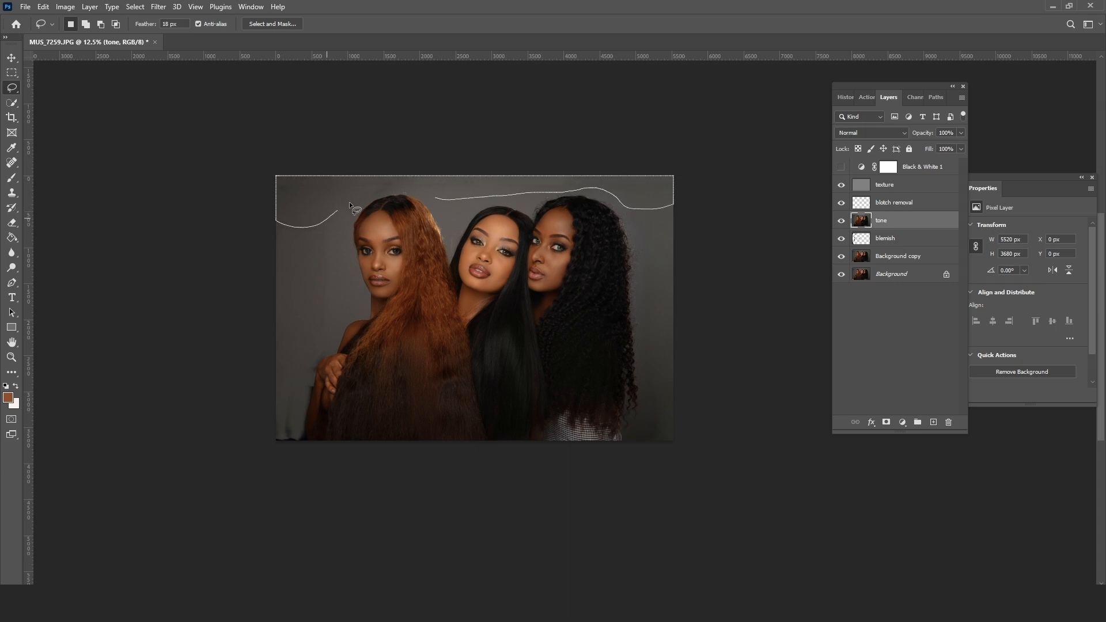
left_click_drag(433, 194, 434, 196)
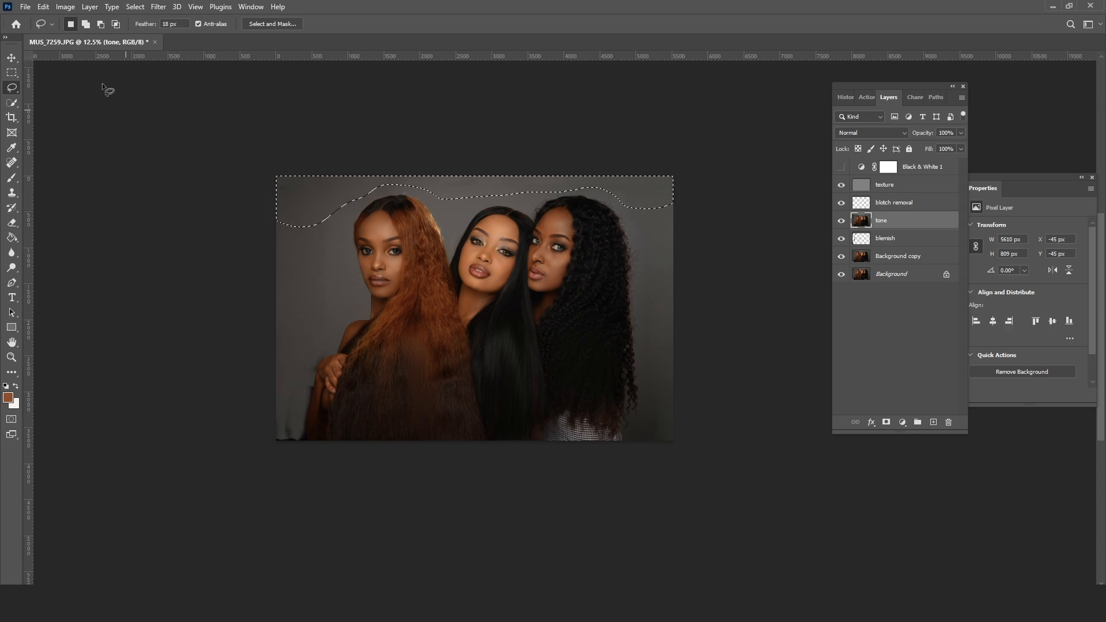
left_click(158, 7)
mouse_move(233, 153)
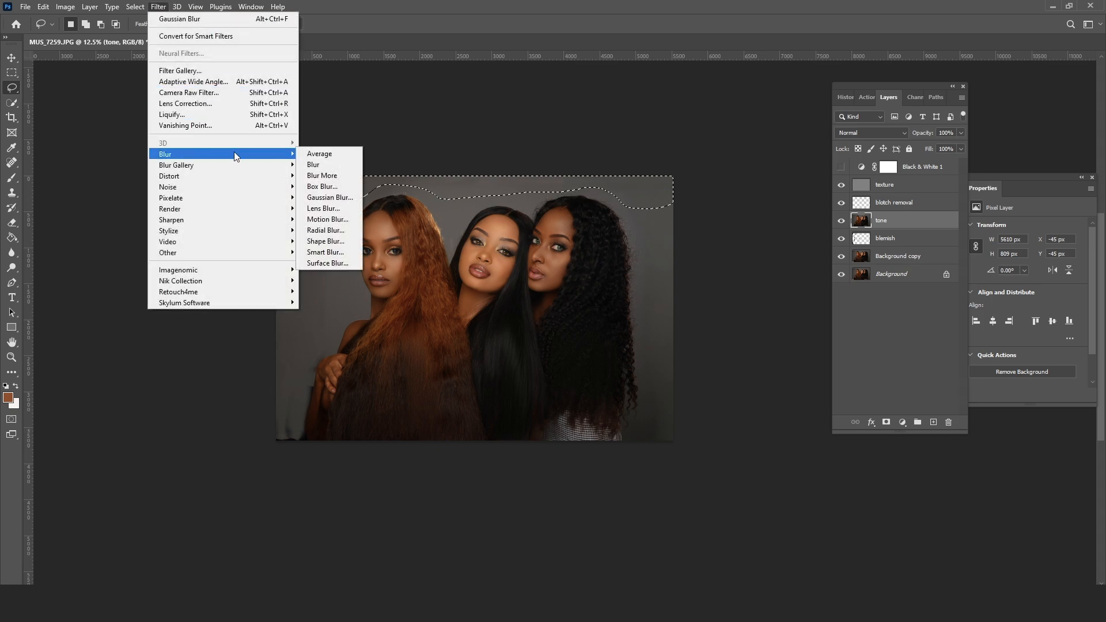
left_click(320, 194)
left_click_drag(805, 333, 808, 331)
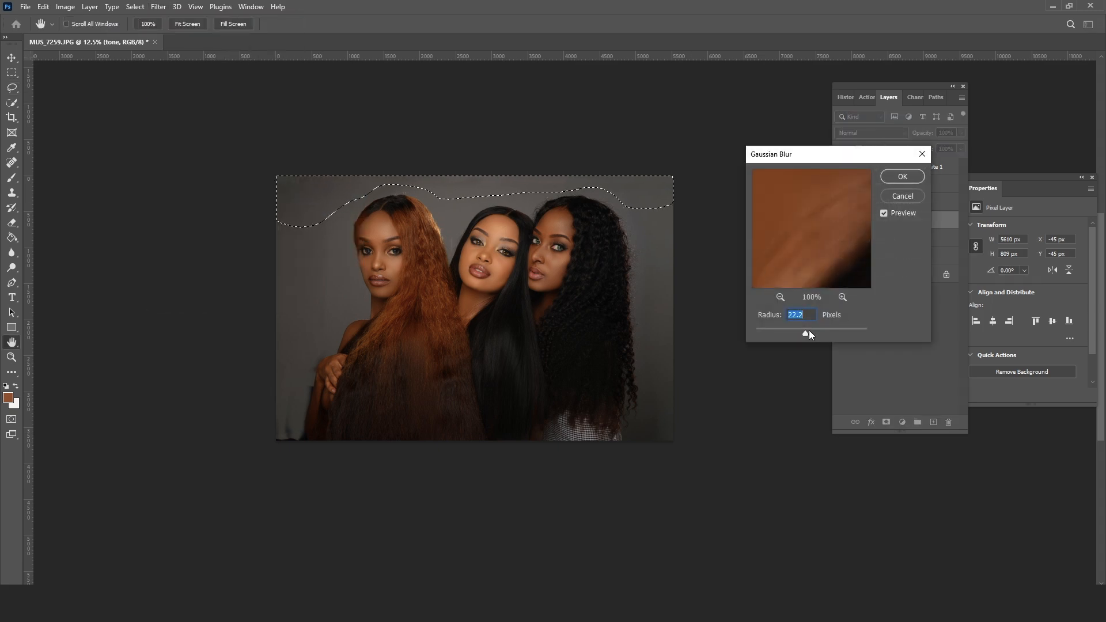
key("Return")
key("ctrl+d")
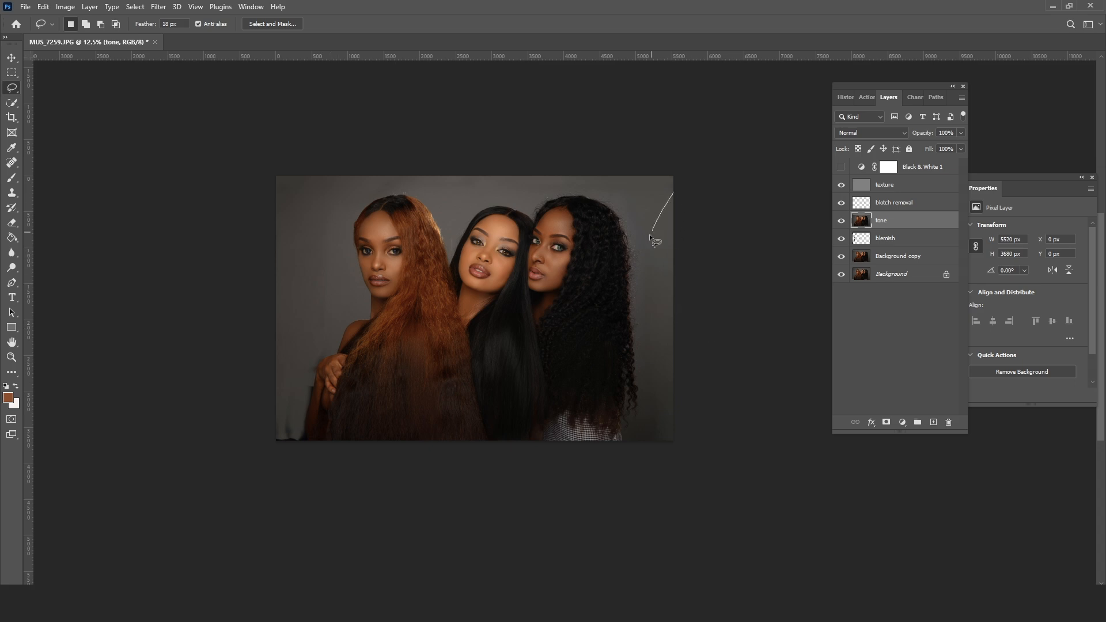
- Lasso the backdrop beside the right woman's curly hair, apply a 30.4-pixel Gaussian Blur and deselect
left_click_drag(649, 235, 643, 416)
mouse_move(716, 393)
left_mouse_down()
mouse_move(705, 254)
mouse_move(680, 168)
left_mouse_up()
left_click(159, 7)
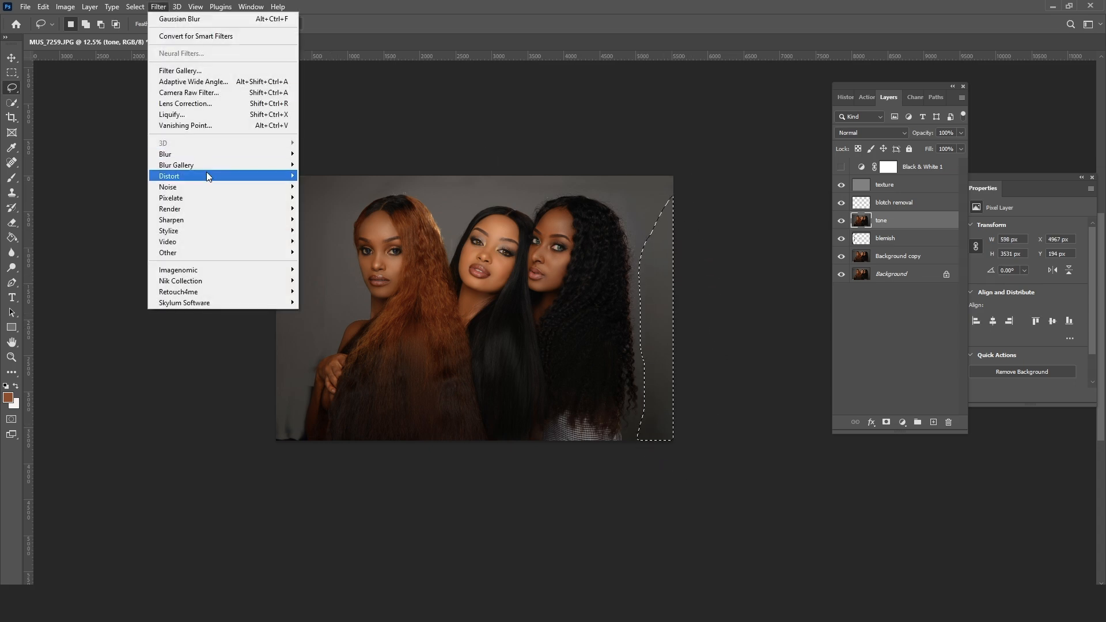
mouse_move(204, 154)
left_click(333, 196)
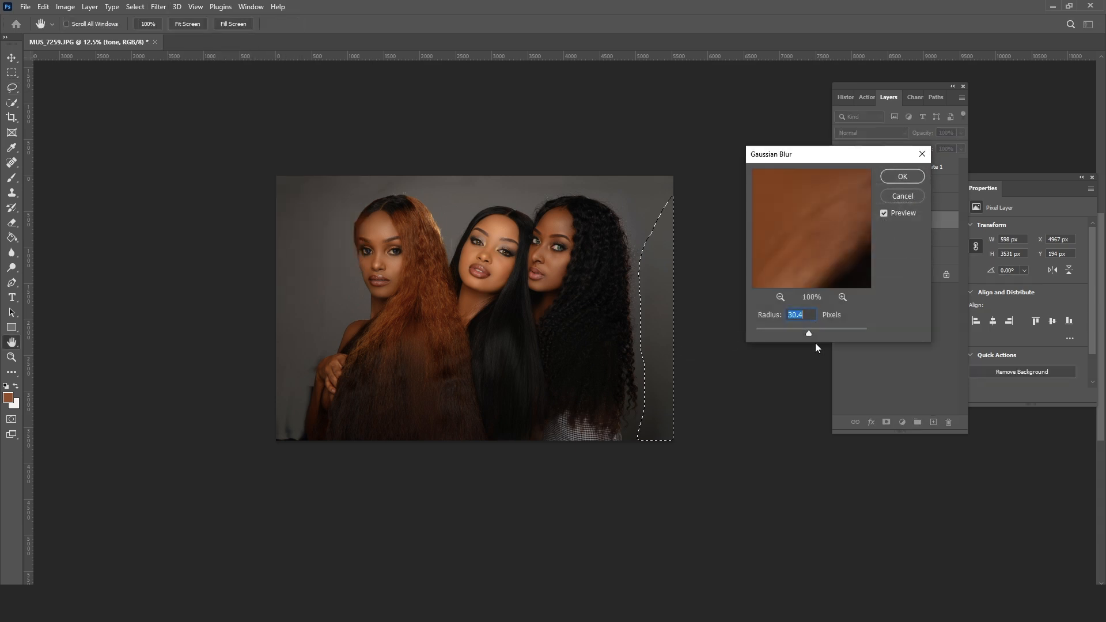
left_click(903, 176)
key("l")
key("ctrl+d")
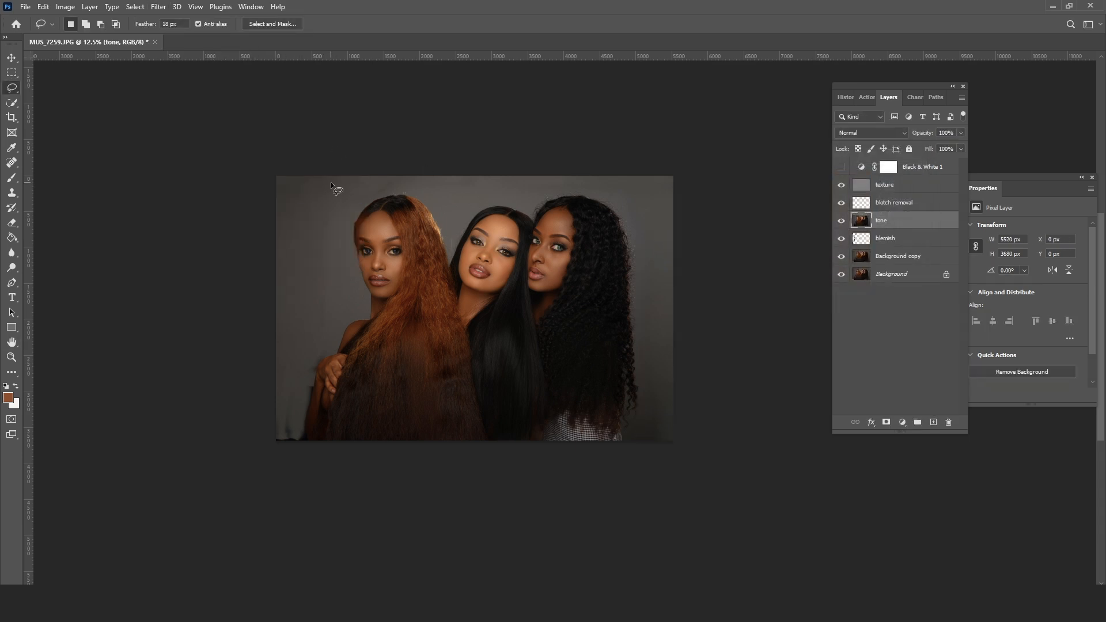
- Lasso the backdrop beside the left woman, apply Gaussian Blur with the same radius and deselect
mouse_move(331, 182)
left_mouse_down()
mouse_move(342, 266)
mouse_move(326, 324)
left_mouse_up()
mouse_move(297, 366)
left_mouse_down()
mouse_move(290, 432)
mouse_move(254, 428)
mouse_move(222, 234)
mouse_move(223, 158)
left_mouse_up()
left_click(159, 6)
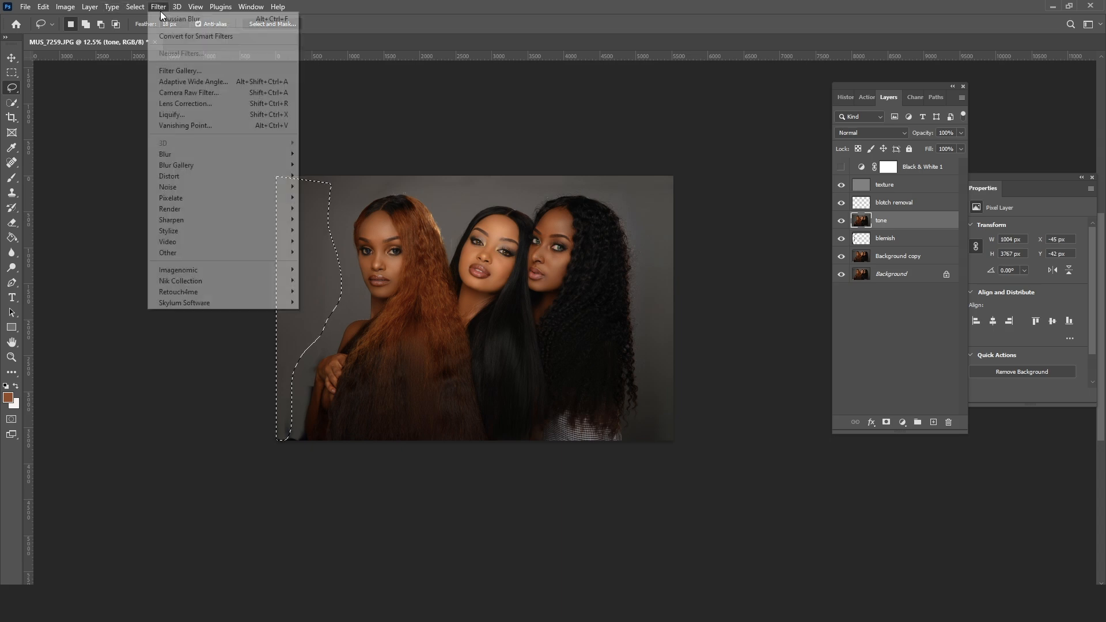
mouse_move(169, 153)
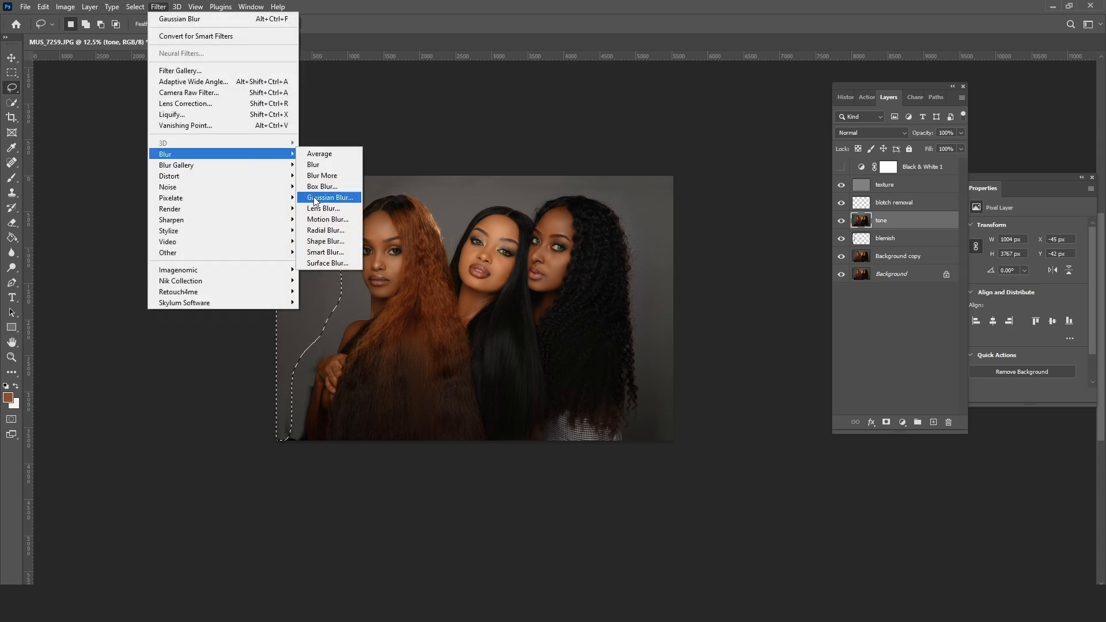
left_click(303, 197)
left_click(902, 177)
key("ctrl+d")
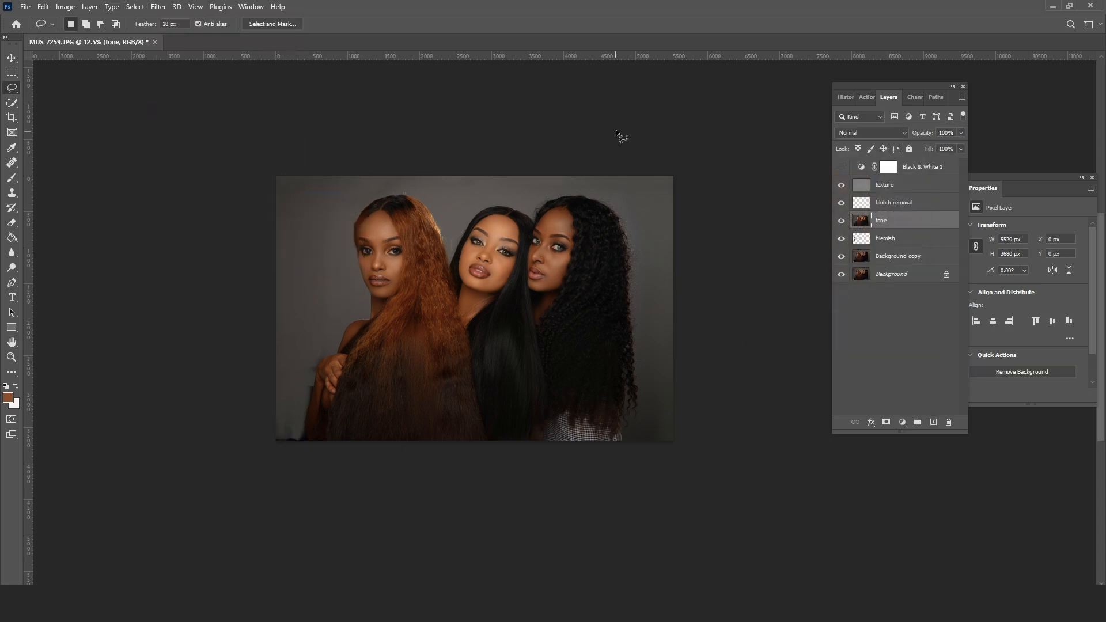
- Delete the Black & White 1 adjustment layer above the texture layer
mouse_move(545, 289)
left_mouse_down()
mouse_move(539, 215)
mouse_move(553, 241)
left_mouse_up()
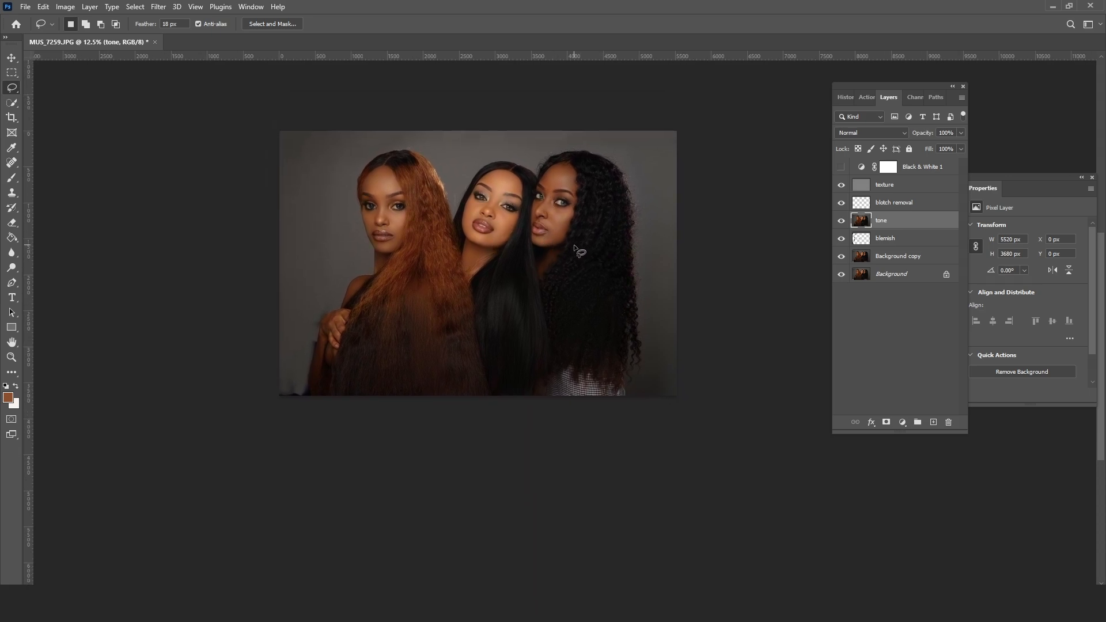
left_click(911, 188)
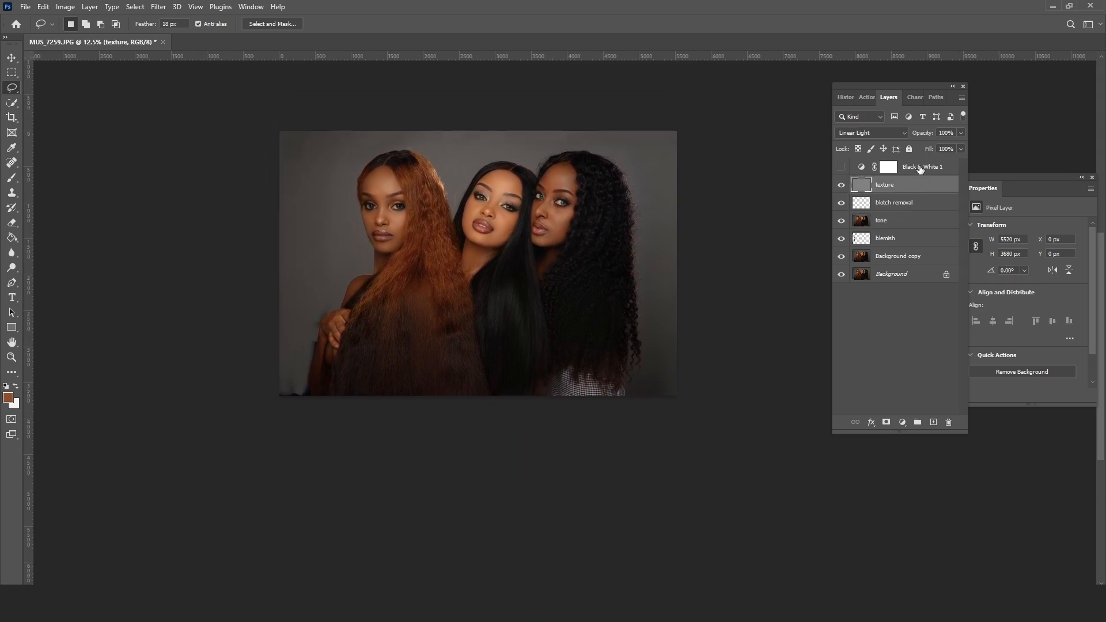
left_click(921, 167)
left_click_drag(939, 171, 949, 422)
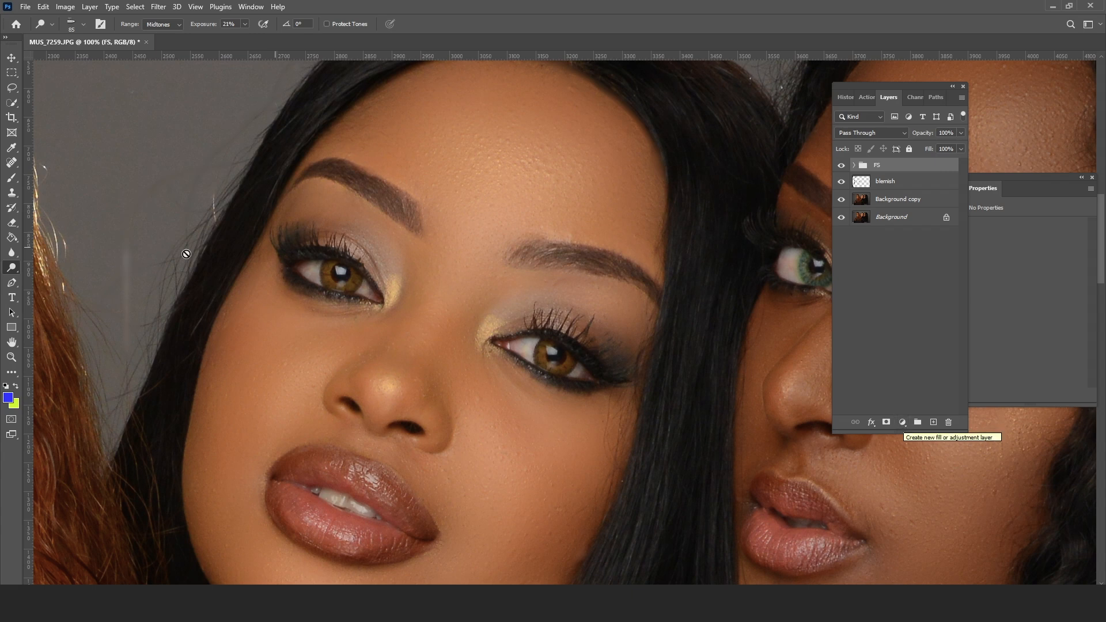
- Select the BURN layer above the DODGE layer
left_click(8, 359)
left_click(501, 235, "alt")
left_click(502, 235, "alt")
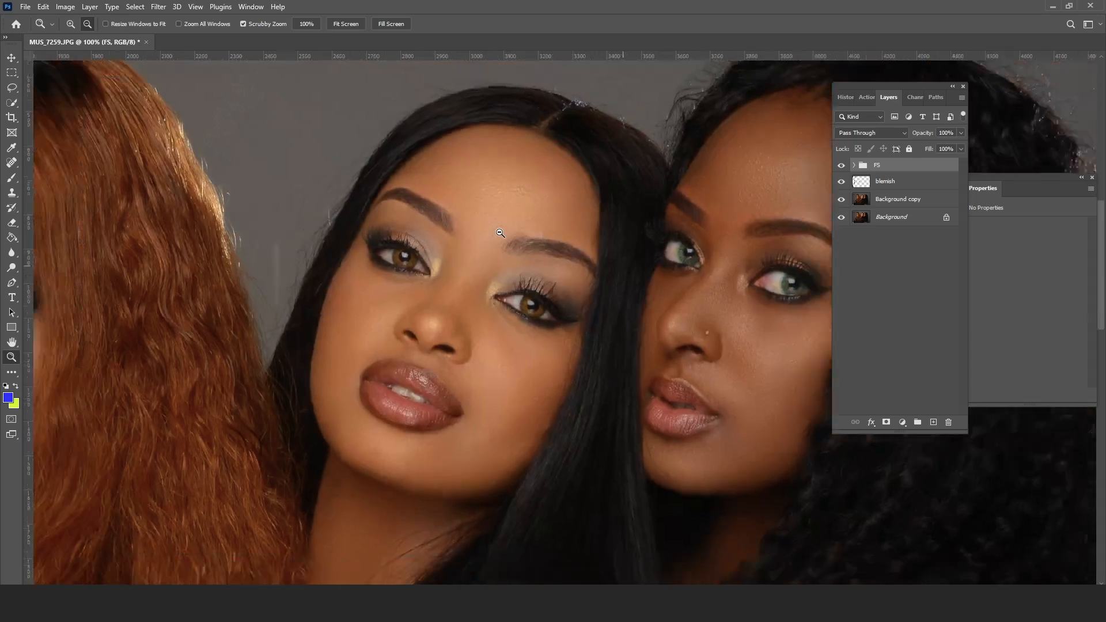
left_click(501, 235, "alt")
left_click_drag(588, 306, 592, 279)
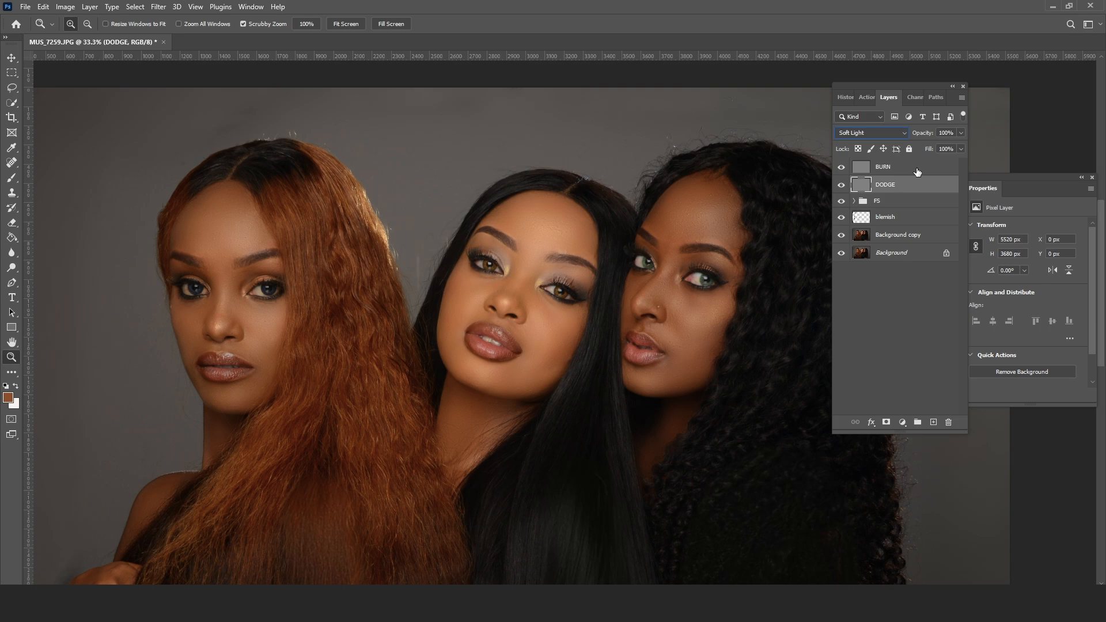
left_click(917, 172)
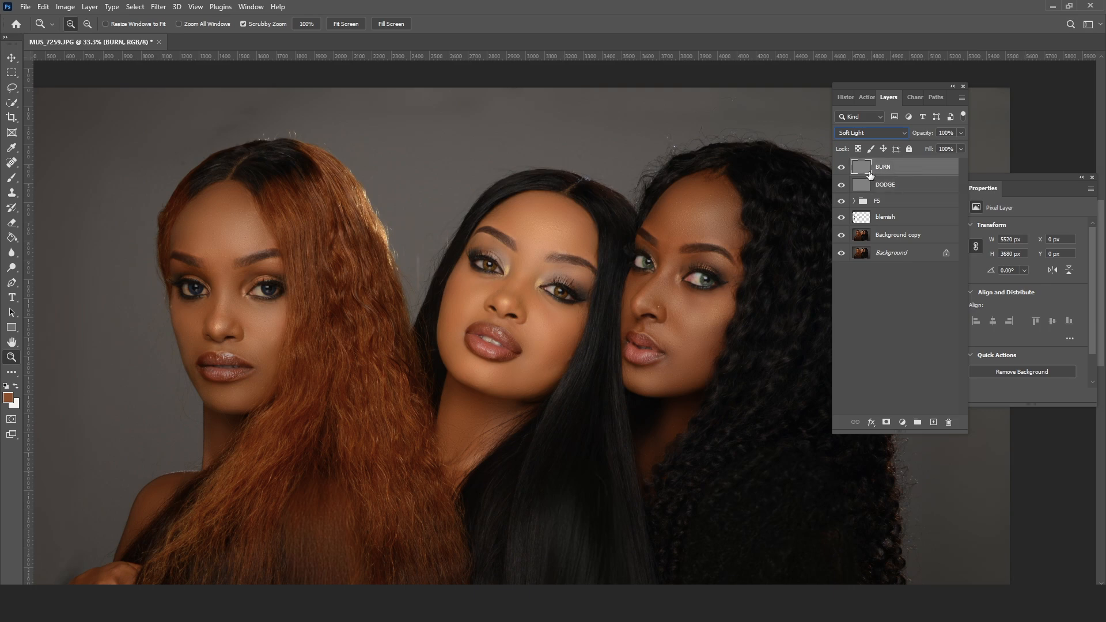
- Add a new layer and paint yellow-green highlight guide marks on the middle woman's nose bridge, eyelids, forehead, under-eye area and chin
left_click(933, 423)
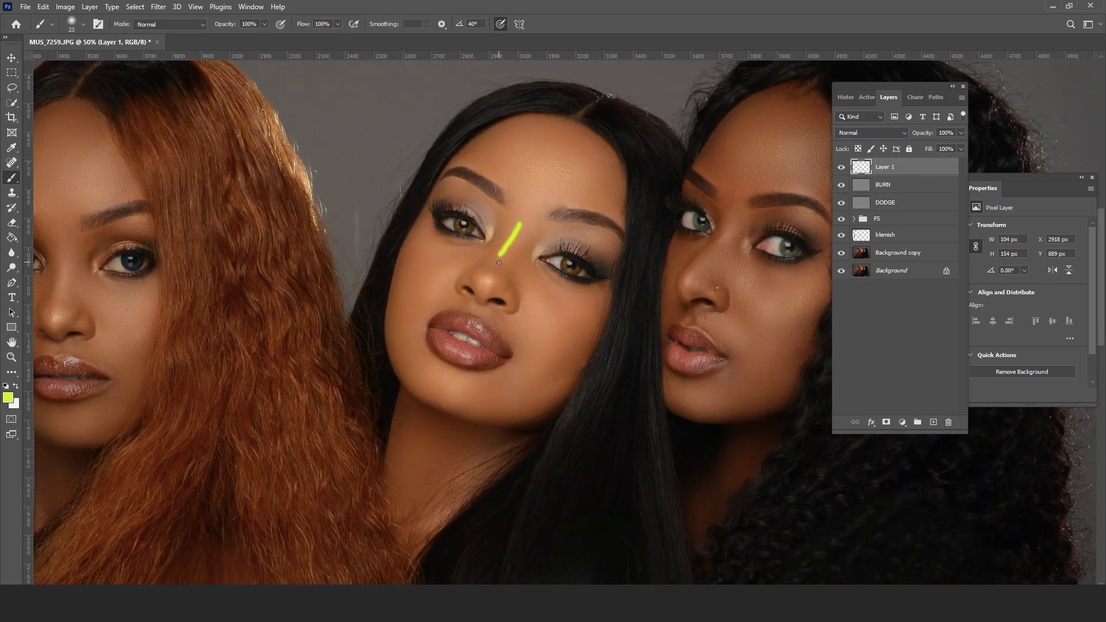
left_click_drag(499, 264, 487, 282)
mouse_move(536, 255)
left_mouse_down()
mouse_move(558, 237)
mouse_move(599, 254)
left_mouse_up()
left_click_drag(491, 234, 473, 201)
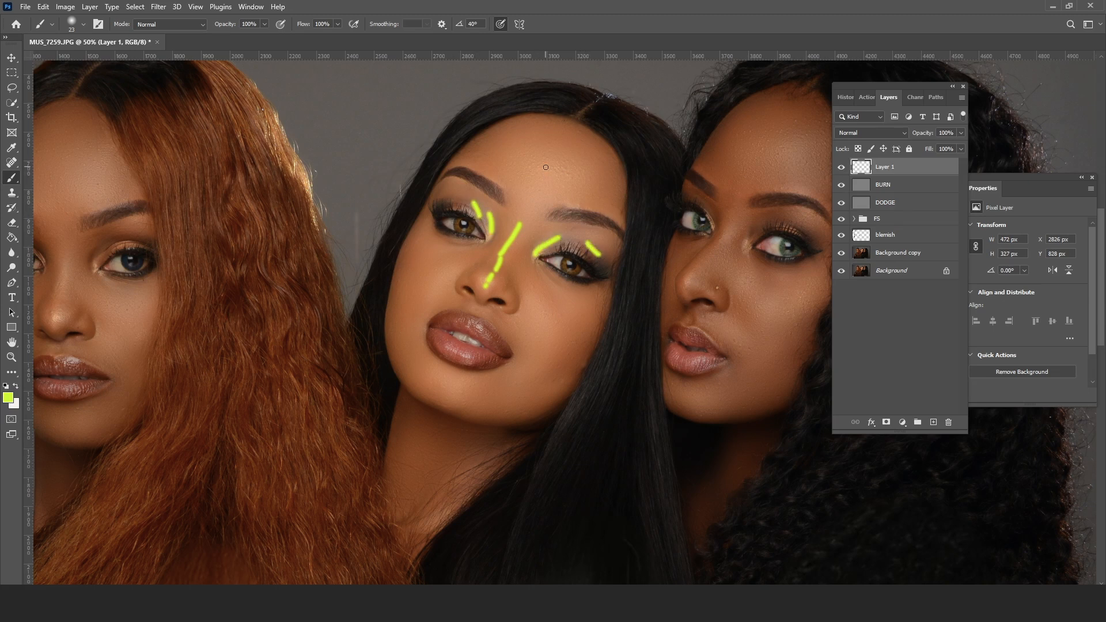
mouse_move(555, 159)
left_mouse_down()
mouse_move(571, 176)
mouse_move(550, 187)
left_mouse_up()
left_click_drag(577, 167, 572, 181)
left_click_drag(529, 284, 558, 321)
left_click_drag(441, 373, 474, 384)
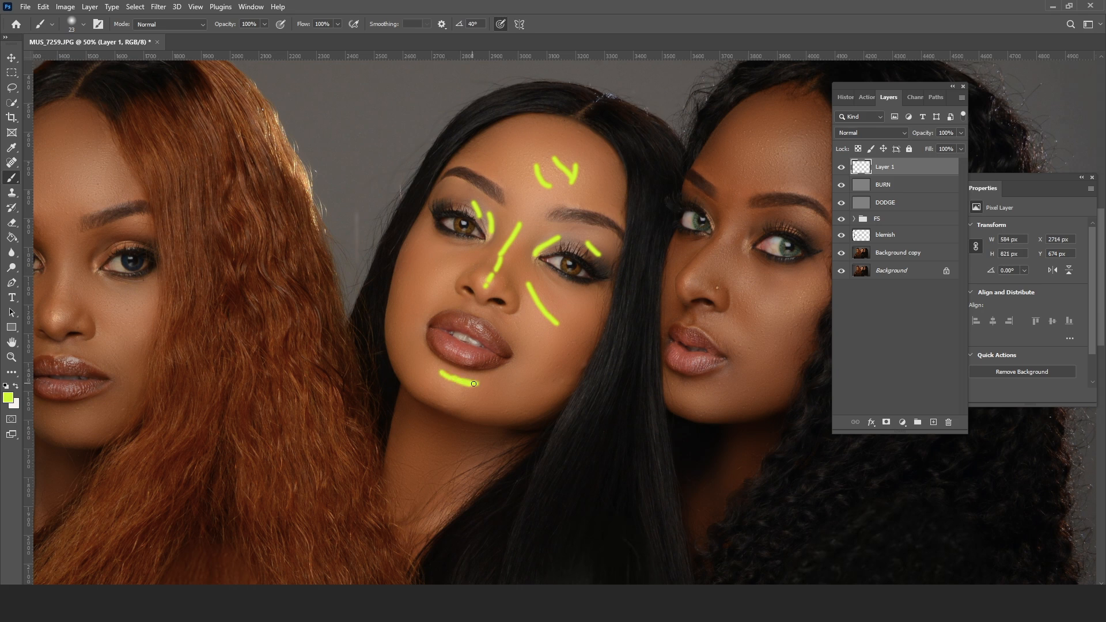
- Paint yellow-green highlight guide marks on the middle woman's other cheek, the crown of her hair and her neck
left_click_drag(448, 274, 433, 285)
left_click_drag(440, 246, 432, 244)
left_click_drag(548, 97, 563, 97)
left_click_drag(610, 128, 622, 145)
left_click_drag(422, 430, 408, 490)
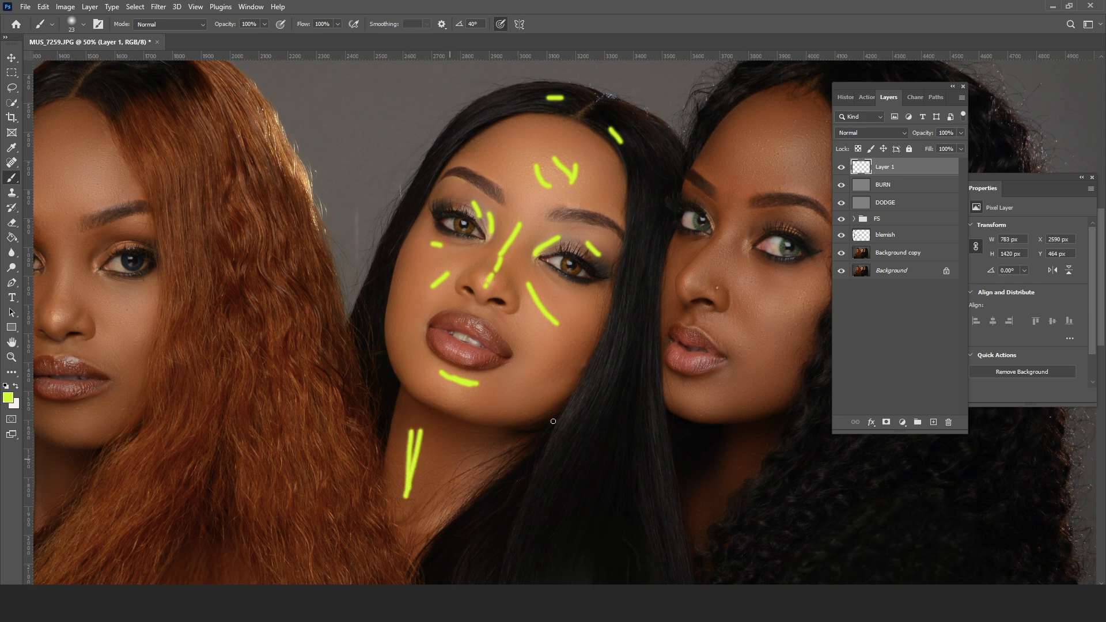
- Paint yellow-green highlight guide marks on the right woman's cheek, beside her nose, along her nose bridge and on her forehead
left_click_drag(769, 320, 813, 297)
left_click_drag(740, 293, 751, 307)
left_click_drag(725, 229, 697, 281)
mouse_move(798, 133)
left_mouse_down()
mouse_move(773, 171)
mouse_move(805, 185)
left_mouse_up()
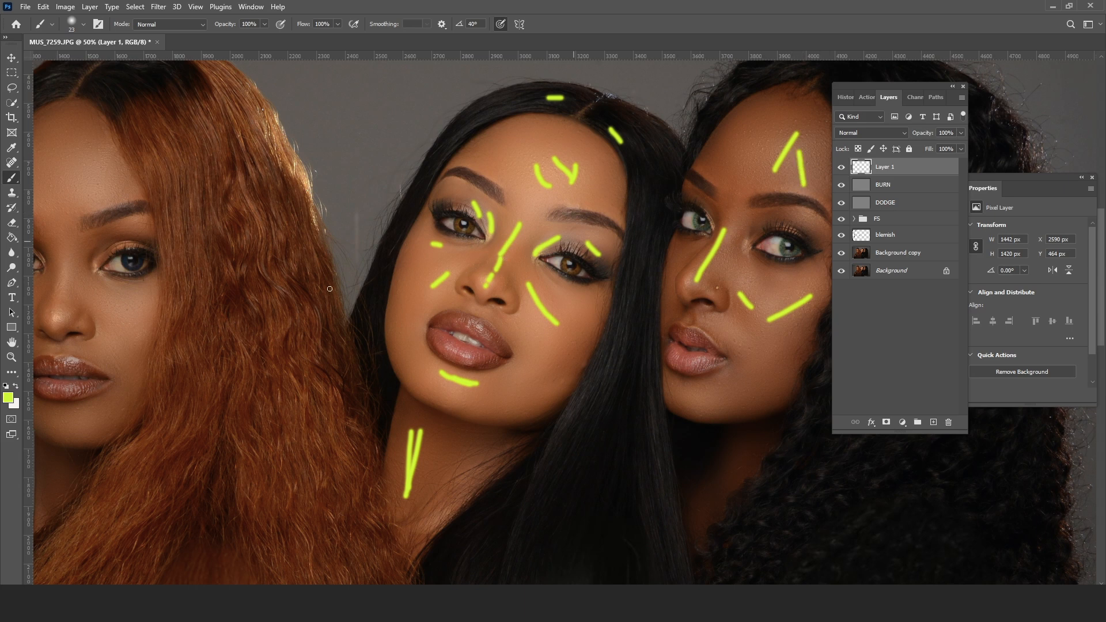
- Swap the foreground and background colors and set the foreground color to a saturated blue
right_click(436, 229)
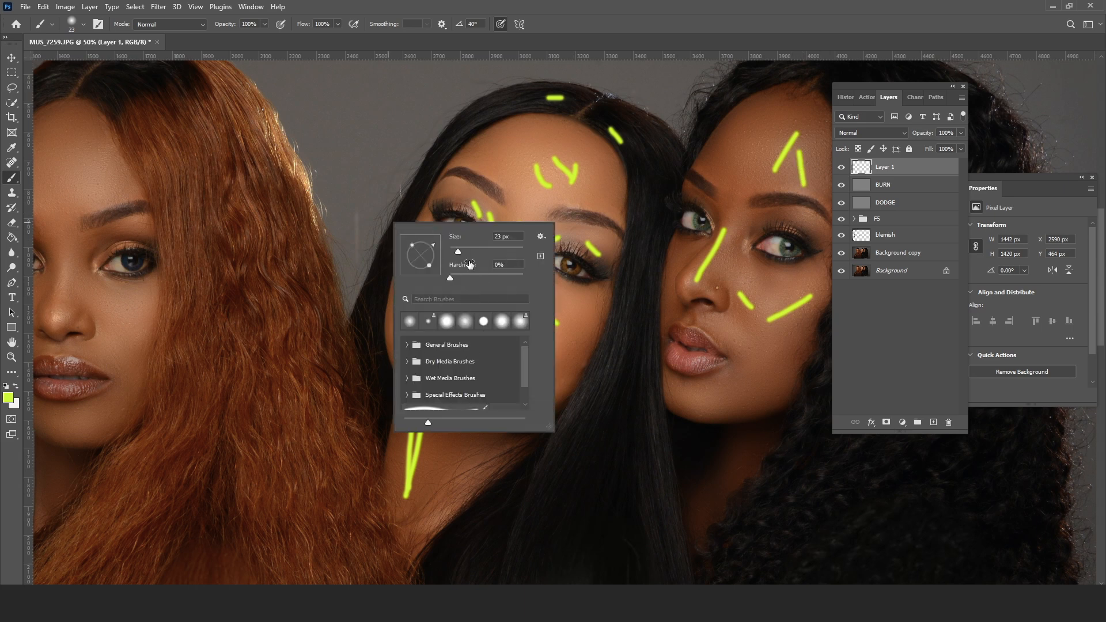
left_click(16, 386)
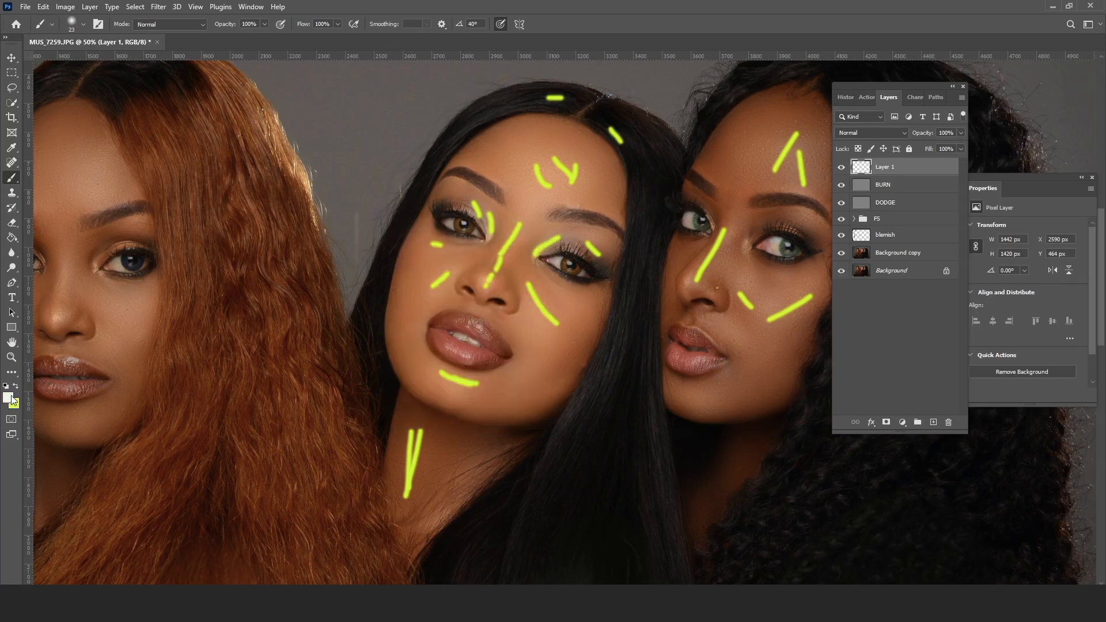
left_click(8, 397)
left_click(787, 363)
left_click(774, 316)
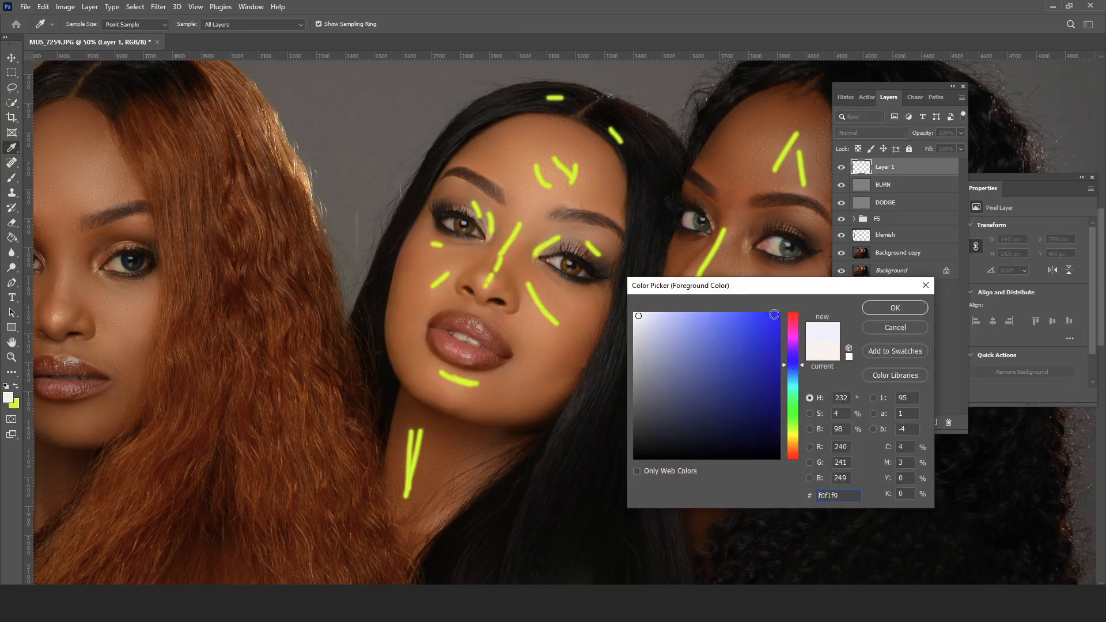
left_click(895, 307)
- Paint blue shadow guide marks around the middle woman's face, along the hairline, temples, jaw and chin
mouse_move(454, 161)
left_mouse_down()
mouse_move(502, 121)
mouse_move(578, 128)
mouse_move(610, 163)
mouse_move(629, 227)
left_mouse_up()
left_click_drag(614, 311, 602, 342)
left_click_drag(564, 397, 517, 416)
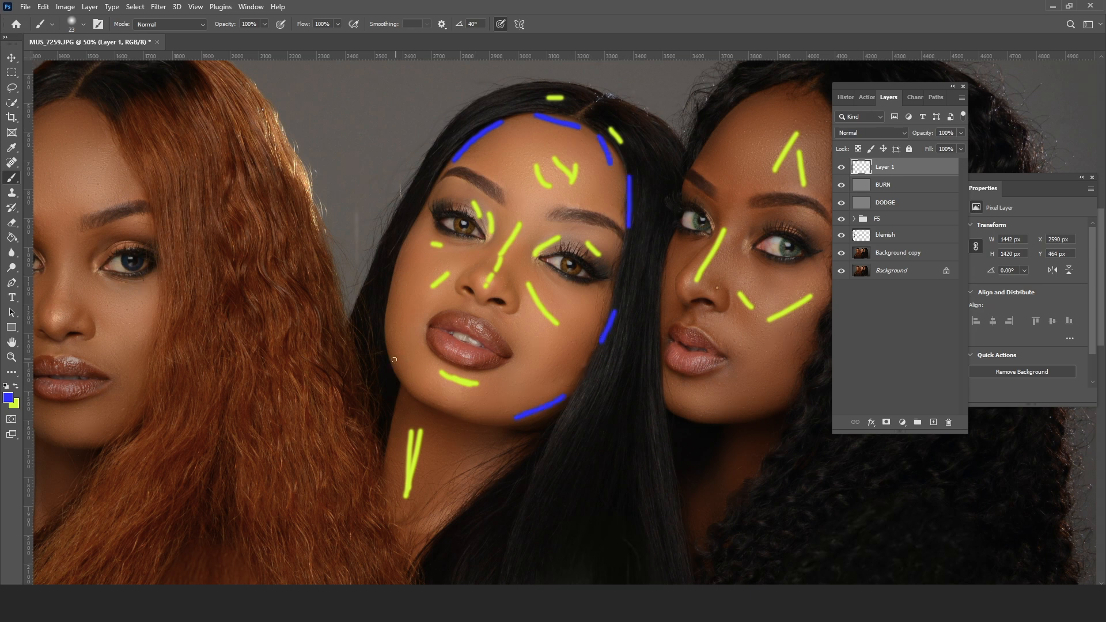
mouse_move(395, 365)
left_mouse_down()
mouse_move(456, 408)
mouse_move(507, 411)
left_mouse_up()
left_click_drag(413, 234, 396, 275)
left_click_drag(394, 334, 398, 367)
- Paint blue shadow guide marks along the sides of the middle woman's nose, around her nostrils and around both eyes
left_click_drag(538, 231, 511, 277)
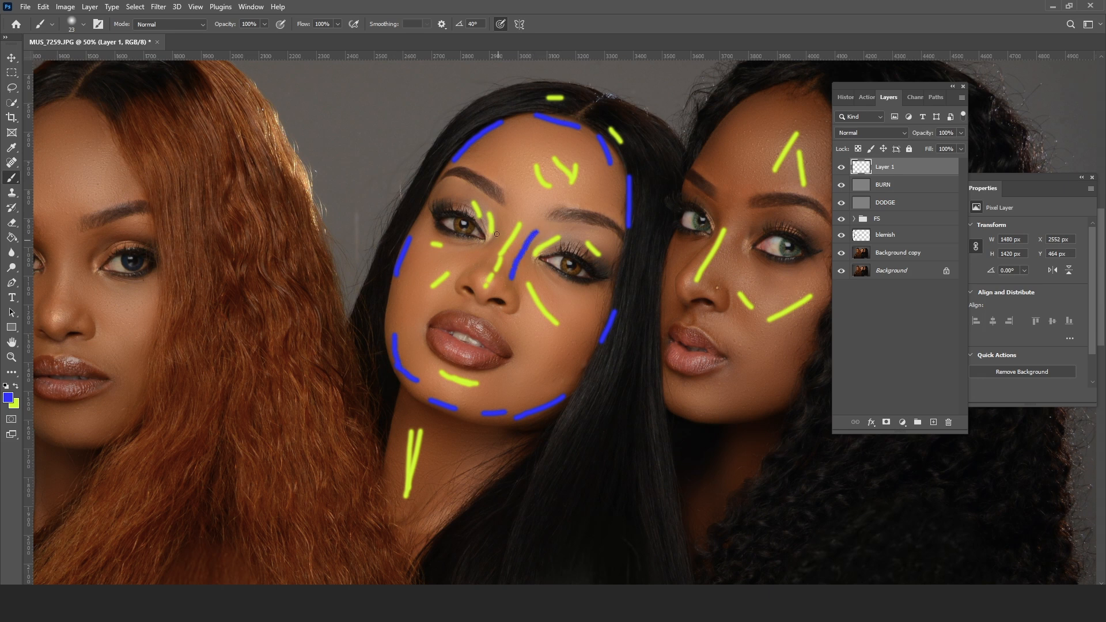
left_click_drag(501, 212, 477, 274)
mouse_move(511, 309)
left_mouse_down()
mouse_move(514, 298)
mouse_move(454, 288)
left_mouse_up()
mouse_move(438, 213)
left_mouse_down()
mouse_move(479, 225)
mouse_move(466, 239)
left_mouse_up()
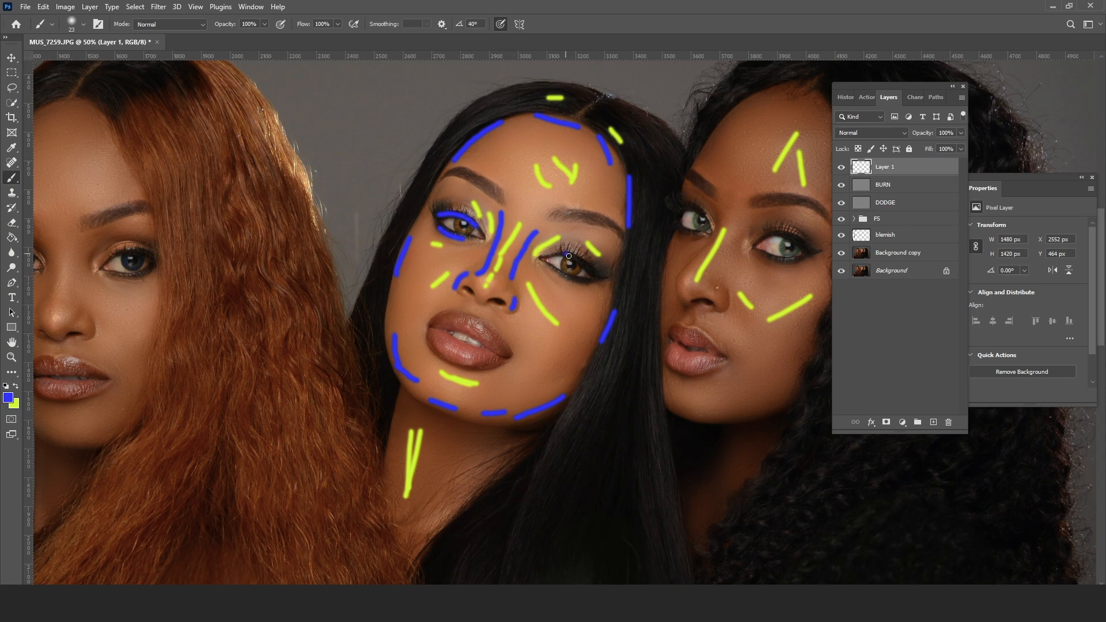
left_click_drag(568, 255, 584, 277)
- Paint blue shadow guide marks down both sides of the middle woman's neck and across the hollows of her cheeks
mouse_move(486, 455)
left_mouse_down()
mouse_move(514, 235)
mouse_move(445, 299)
left_mouse_up()
left_click_drag(422, 179, 415, 288)
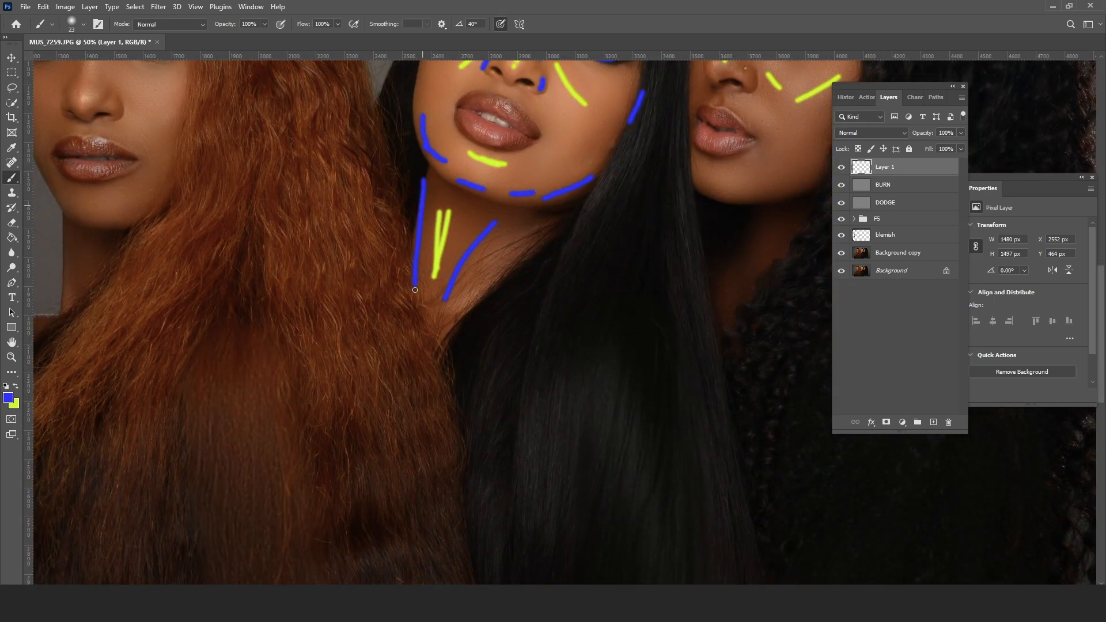
mouse_move(280, 190)
left_mouse_down()
mouse_move(372, 392)
mouse_move(355, 416)
left_mouse_up()
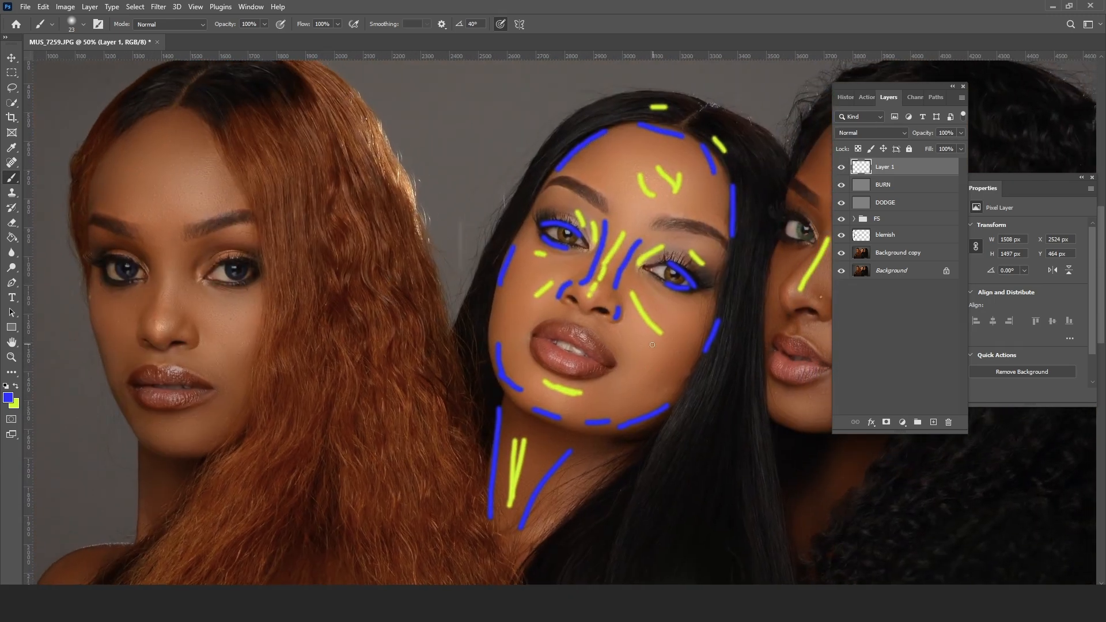
left_click_drag(705, 336, 639, 378)
left_click_drag(498, 281, 519, 344)
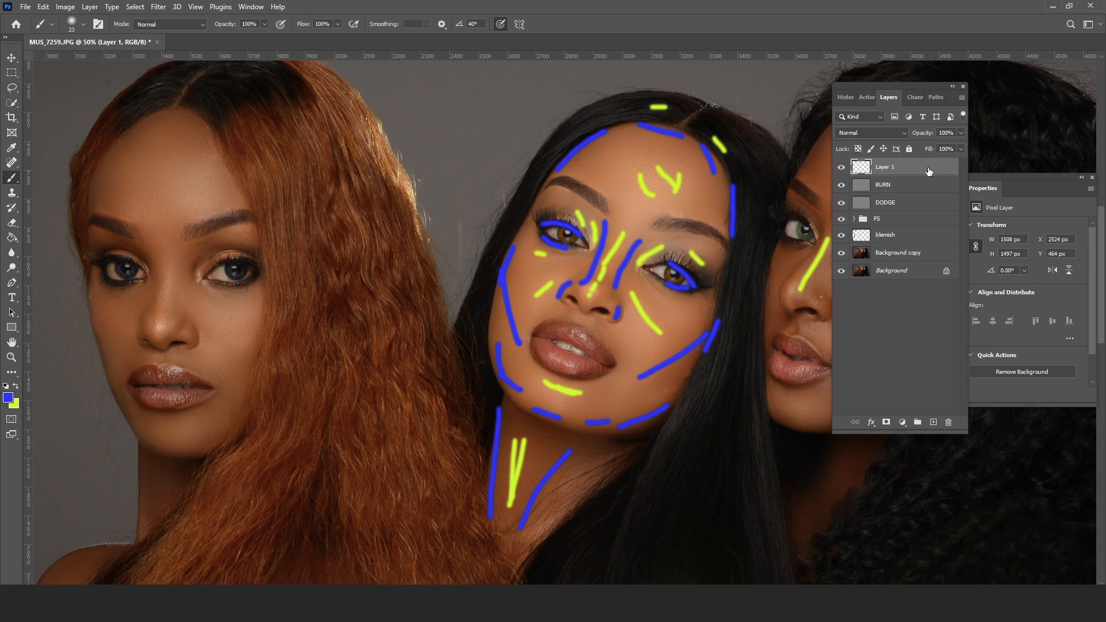
- Delete the guide-mark layer together with the gray BURN and DODGE layers
left_click_drag(928, 171, 950, 424)
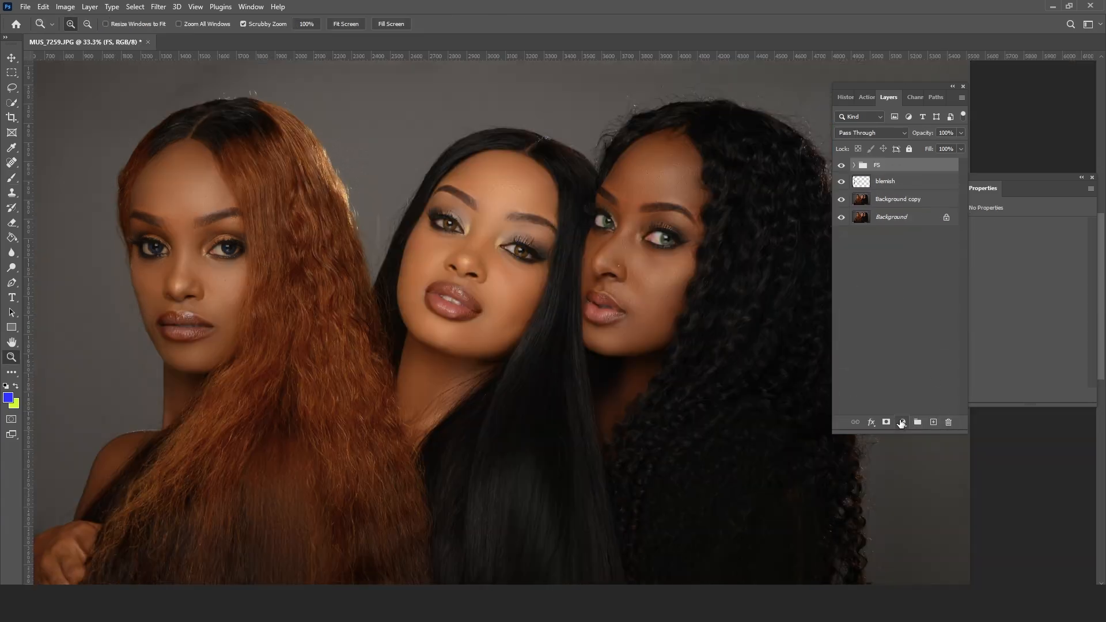
- Add a Curves adjustment layer above the FS group and darken the image with a curve point at input 146, output 84
left_click(903, 423)
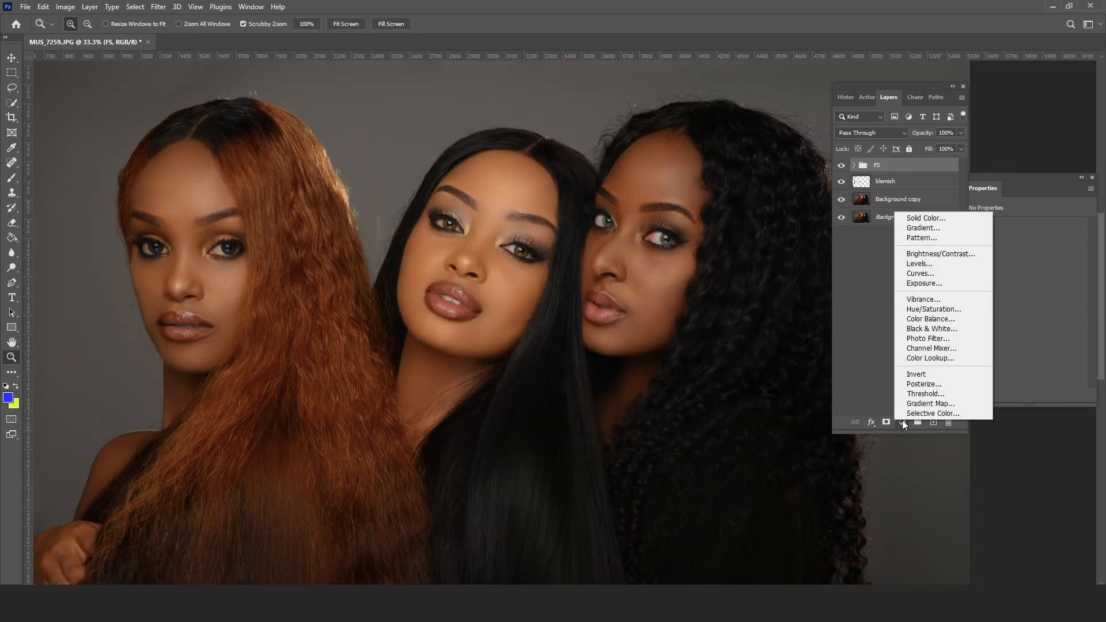
left_click(922, 274)
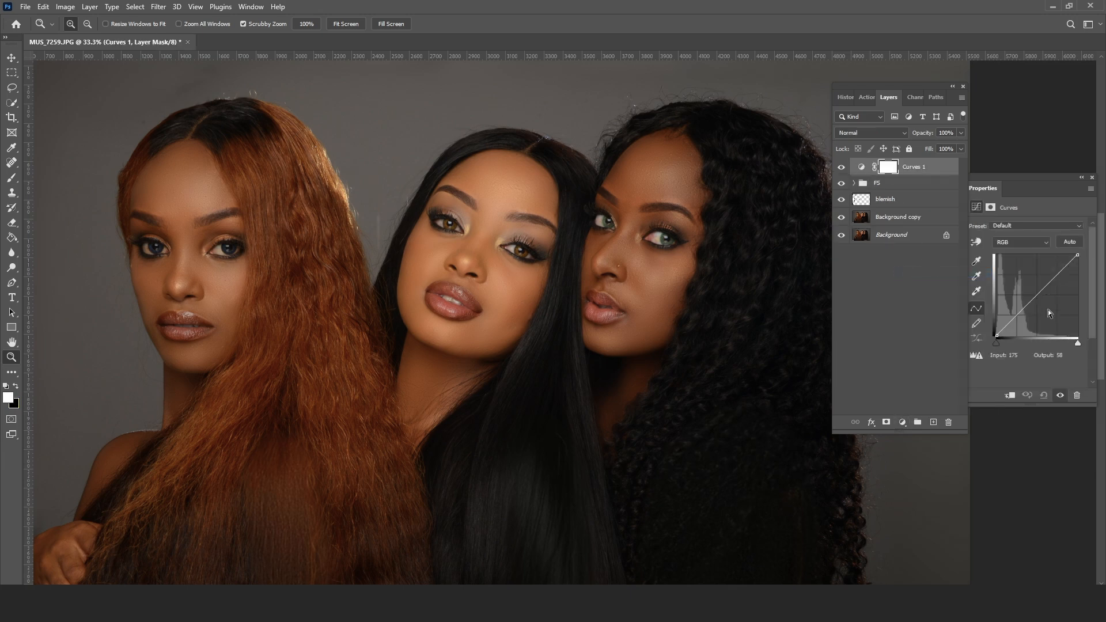
left_click(1037, 298)
left_click_drag(1041, 304, 1043, 310)
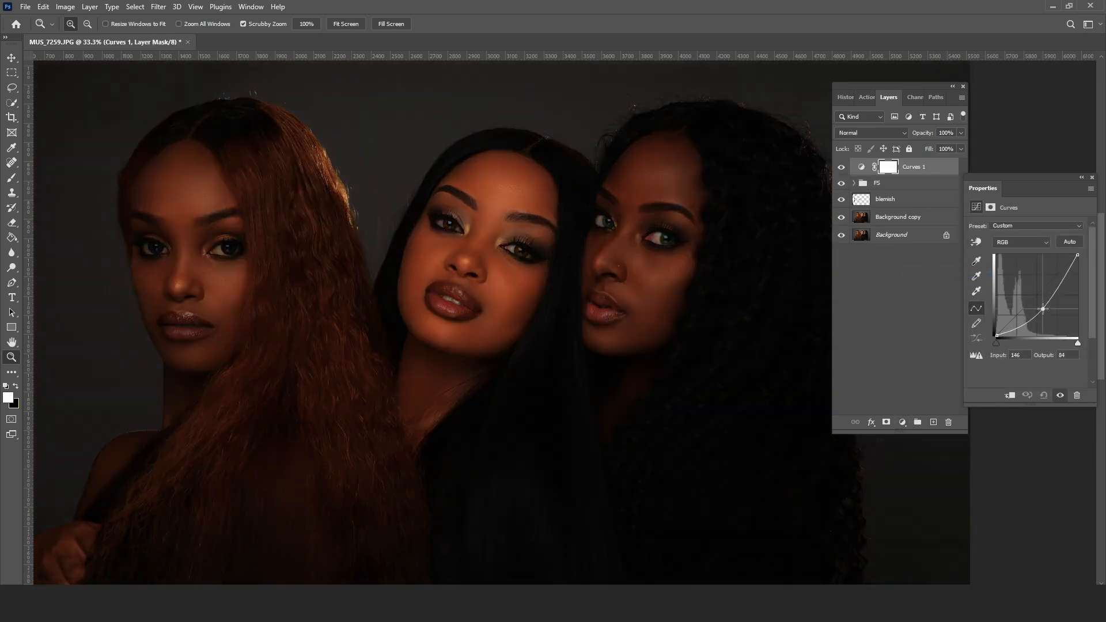
- Rename the darkening Curves layer BURN and invert its layer mask to black
double_click(914, 167)
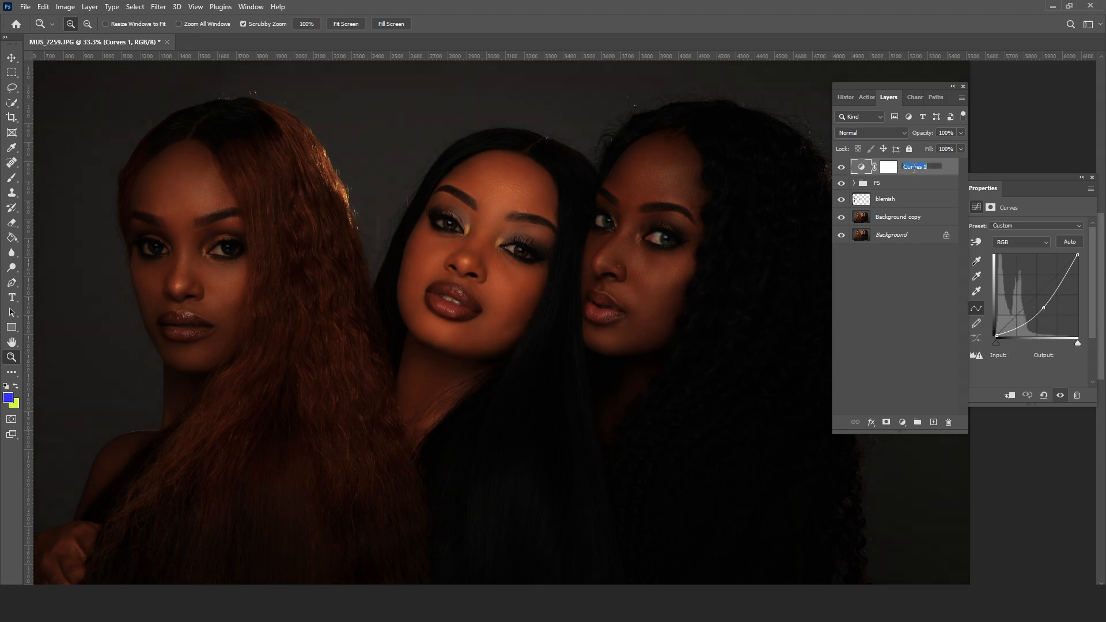
type("BURN")
left_click(927, 253)
left_click(890, 168)
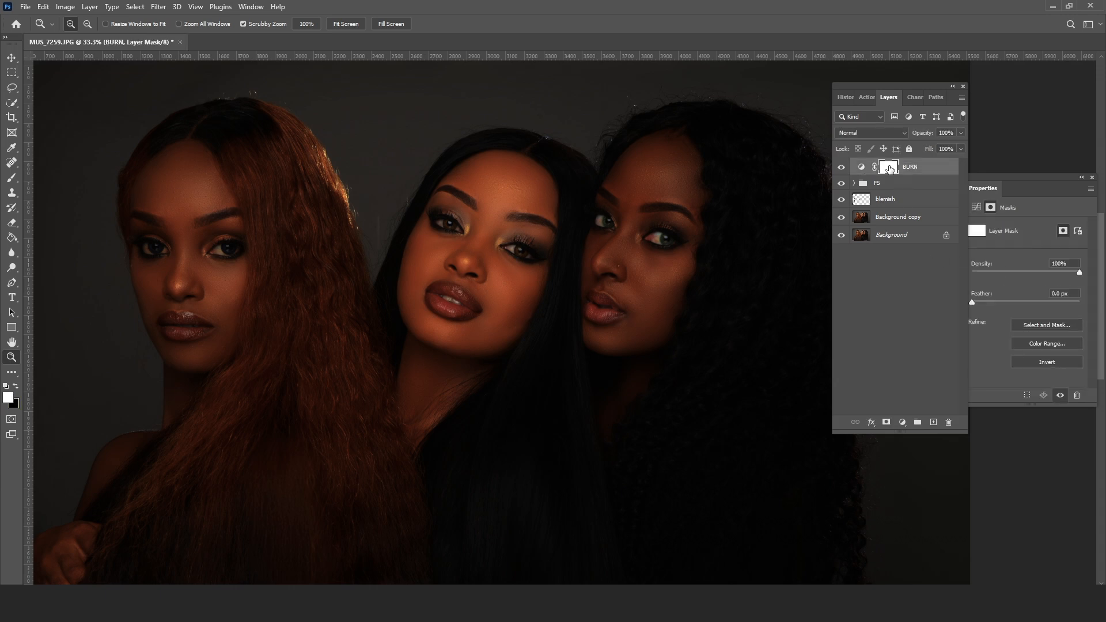
key("ctrl+i")
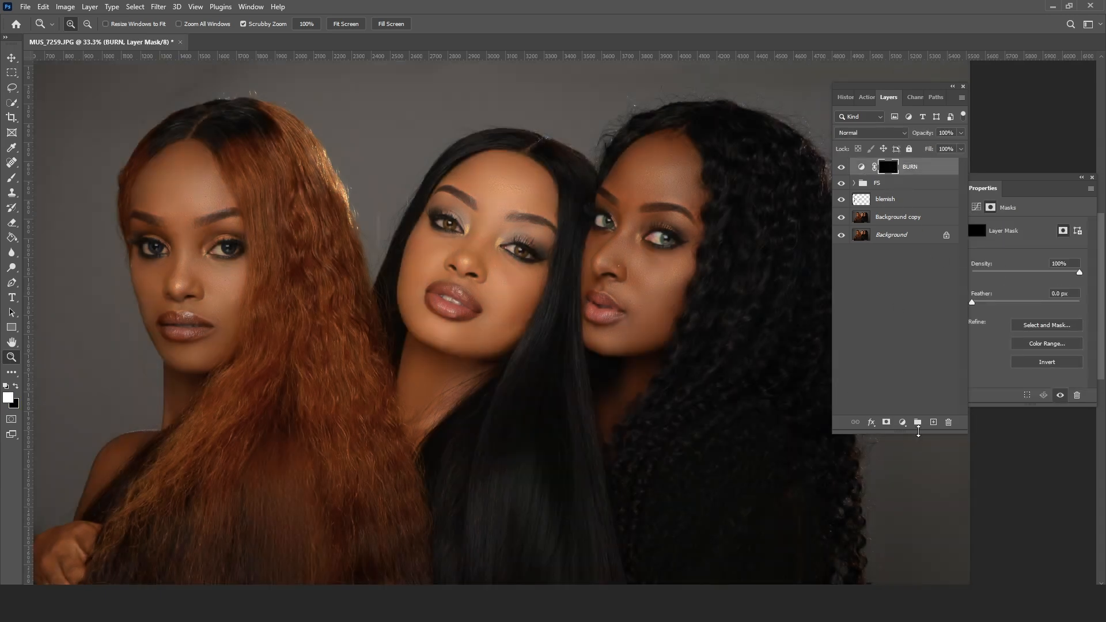
- Add a Curves adjustment layer above BURN and brighten the image with a curve point at input 89, output 180
left_click(902, 423)
left_click(933, 273)
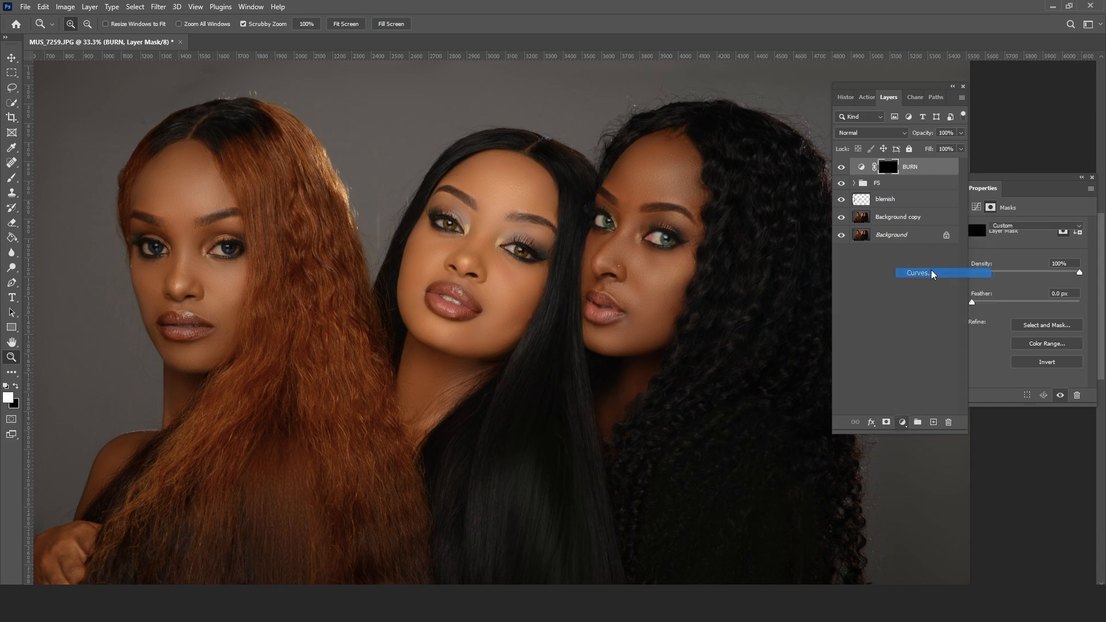
left_click_drag(1036, 294, 1024, 279)
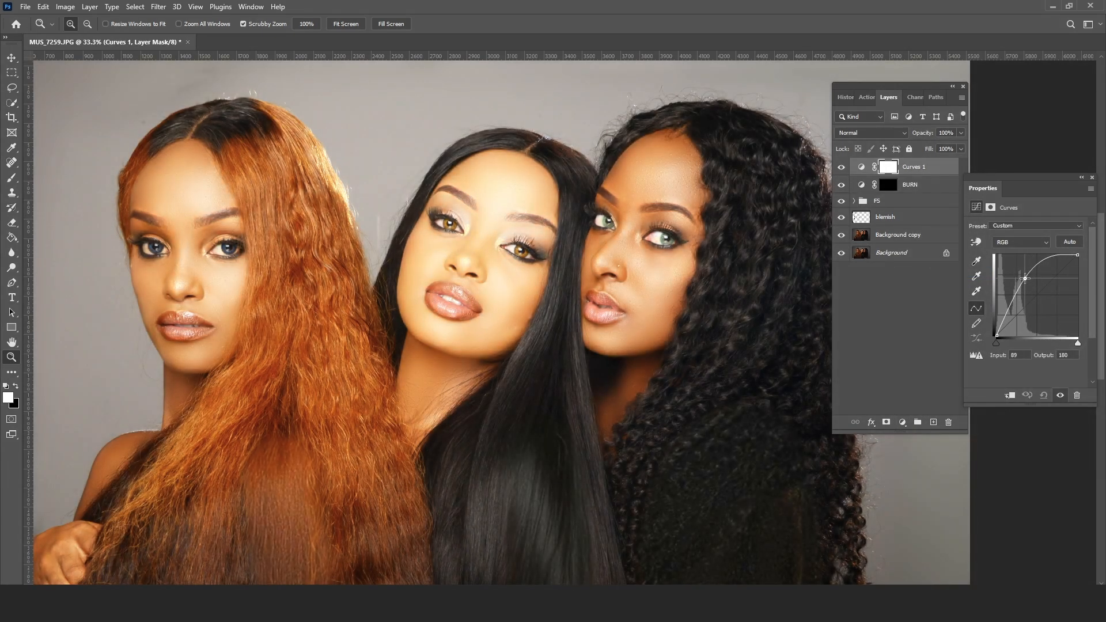
- Rename the brightening Curves layer DODGE and invert its layer mask to black
double_click(913, 166)
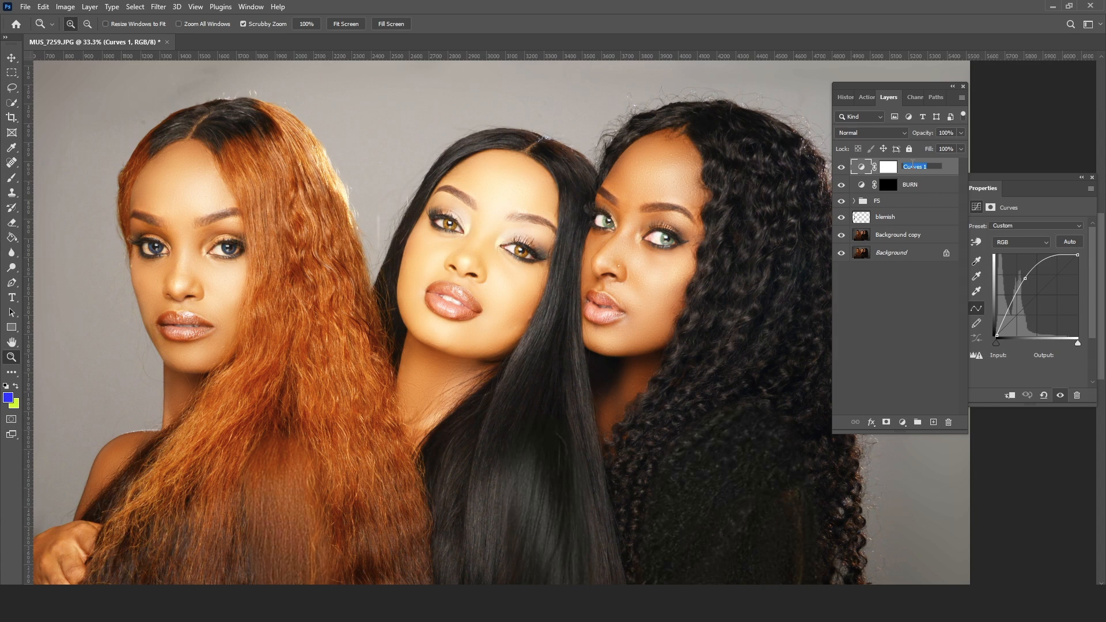
type("DODGE")
key("Return")
left_click(888, 168)
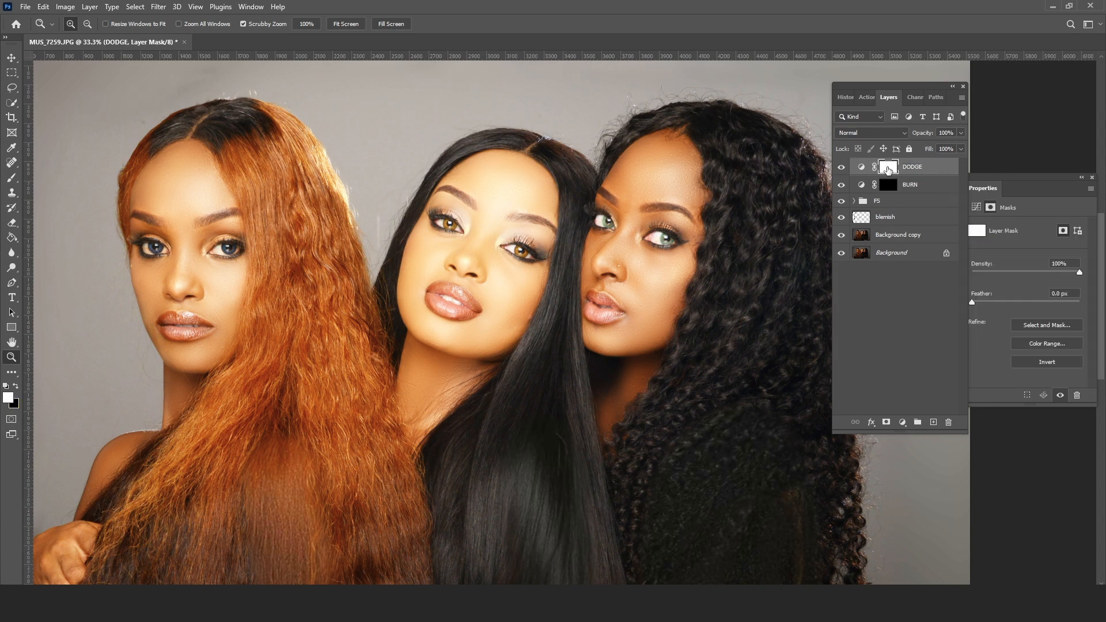
key("ctrl+i")
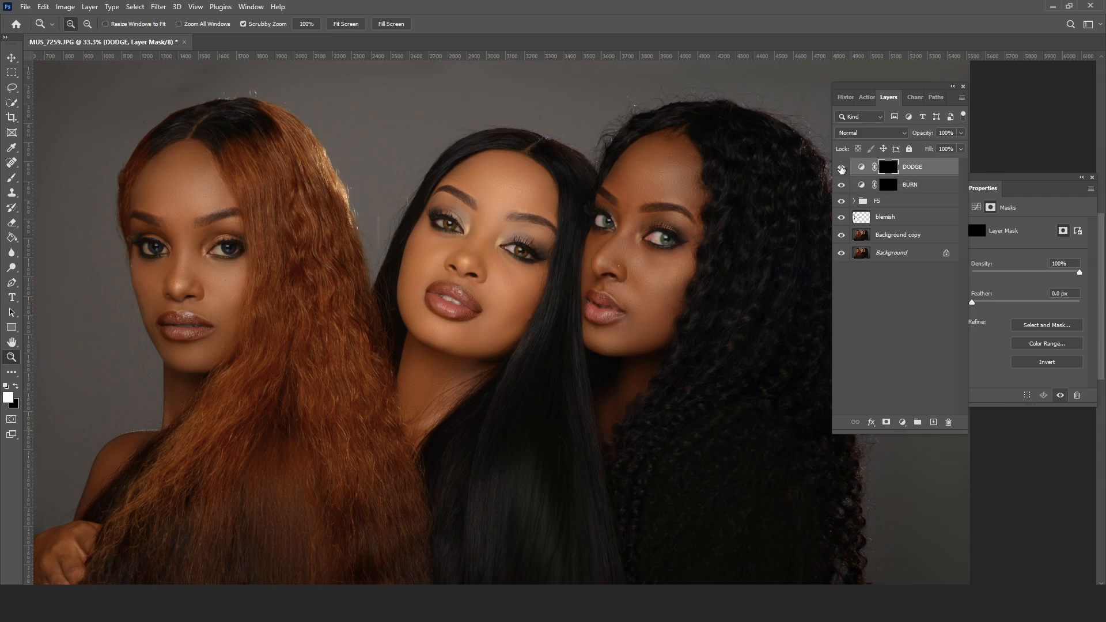
- Hide the DODGE layer and invert the BURN layer's mask back to white
left_click(841, 168)
left_click(888, 185)
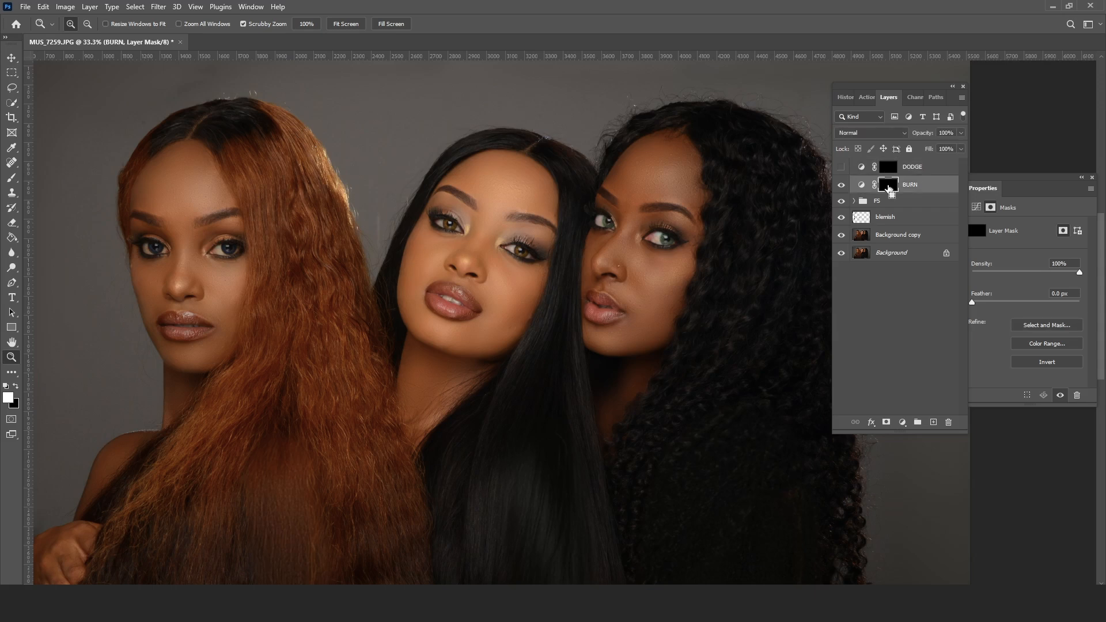
key("ctrl+i")
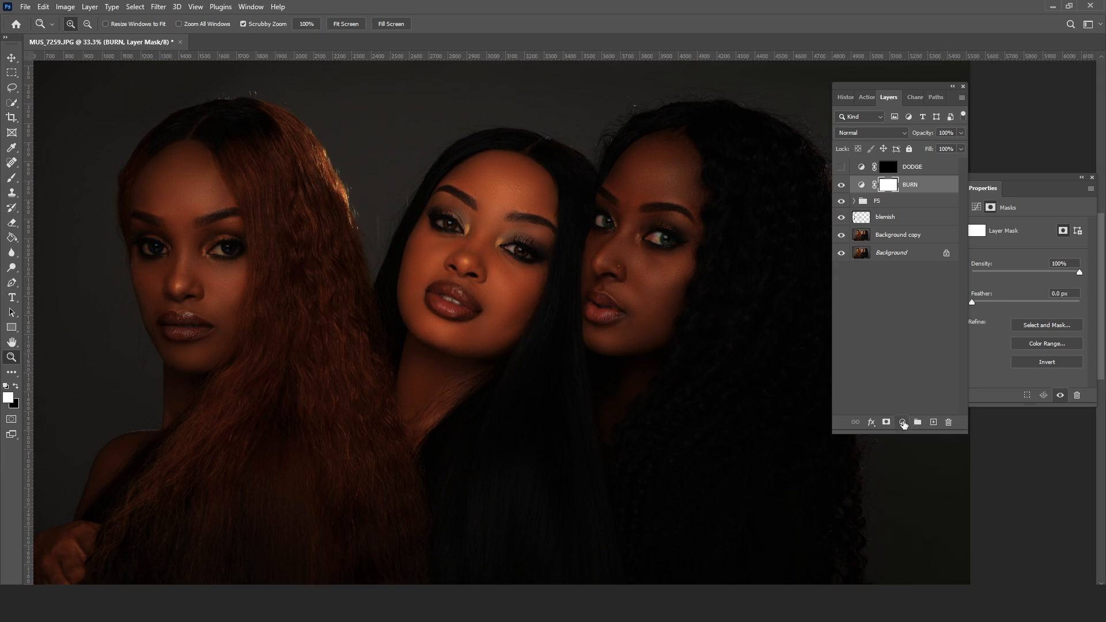
- Add a Hue/Saturation adjustment clipped to the BURN layer and set its saturation to -22
left_click(903, 424)
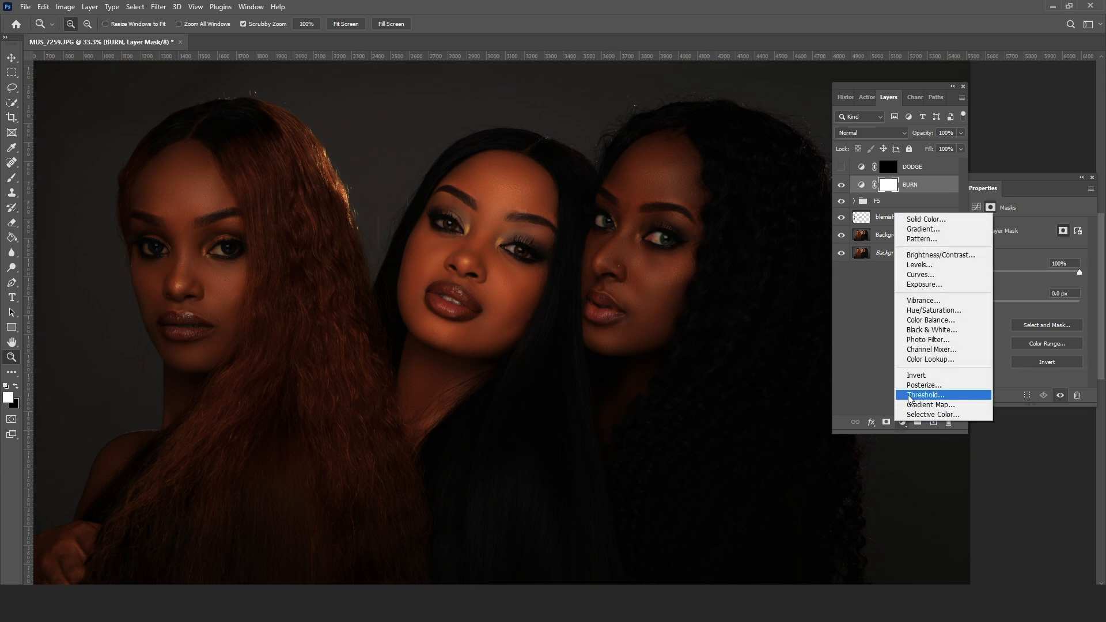
left_click(937, 311)
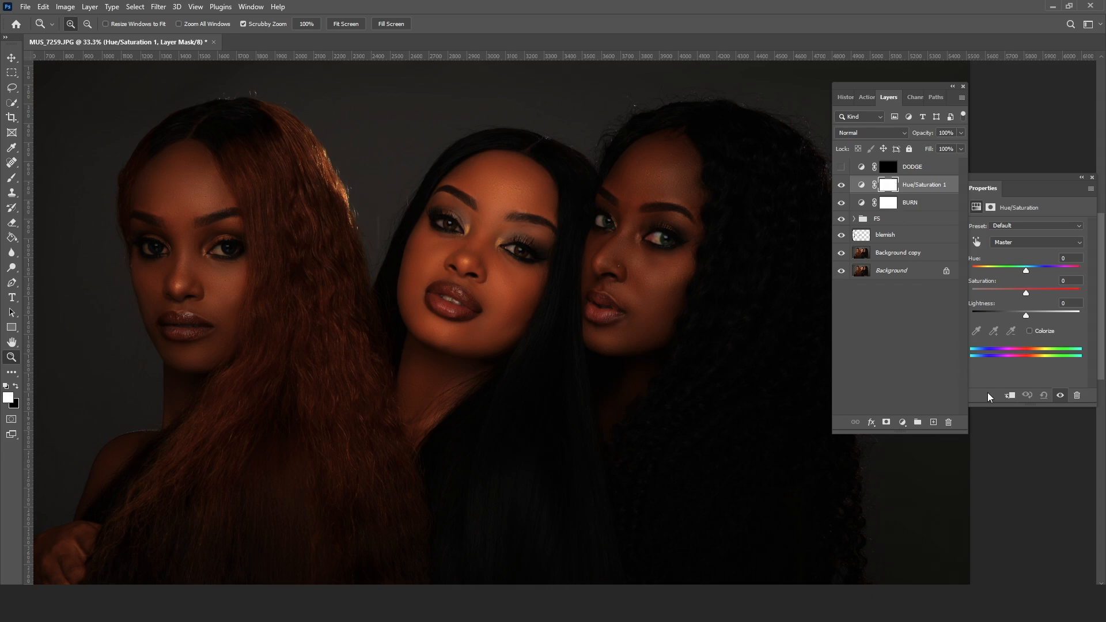
left_click(1010, 395)
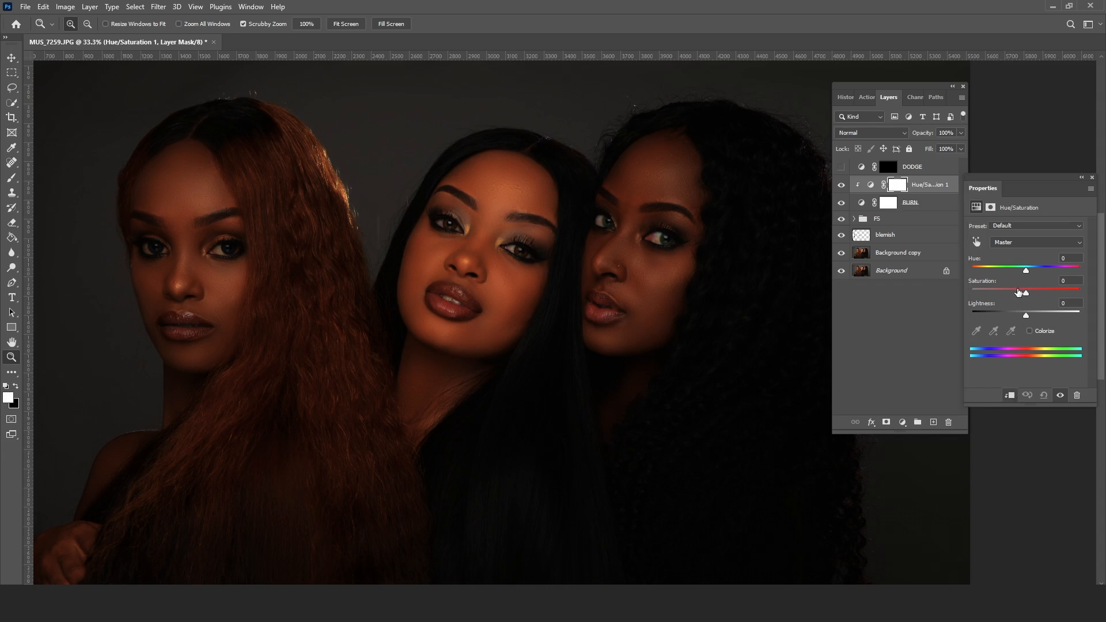
left_click(1014, 292)
- Show the DODGE layer and add a Hue/Saturation adjustment above it, clipped to the DODGE layer
left_click(842, 169)
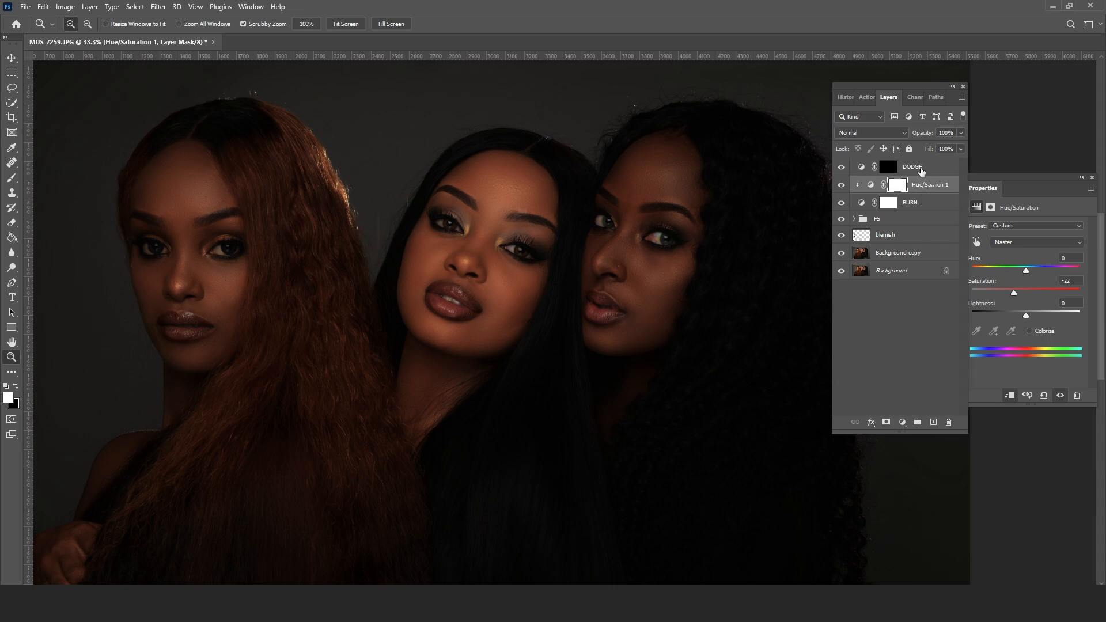
left_click(923, 172)
left_click(902, 423)
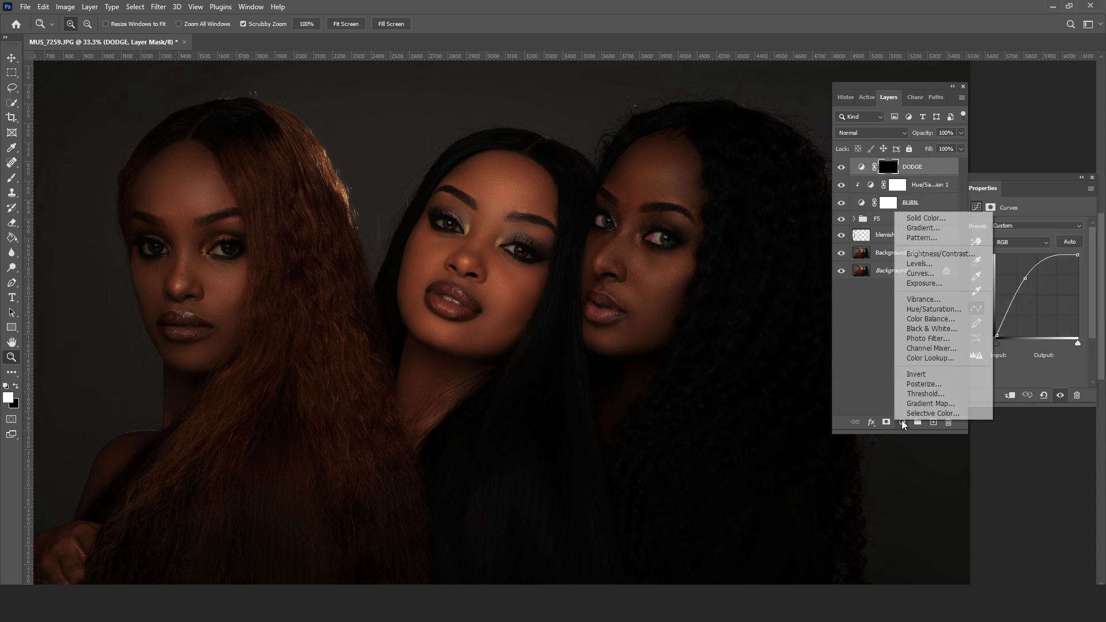
left_click(934, 309)
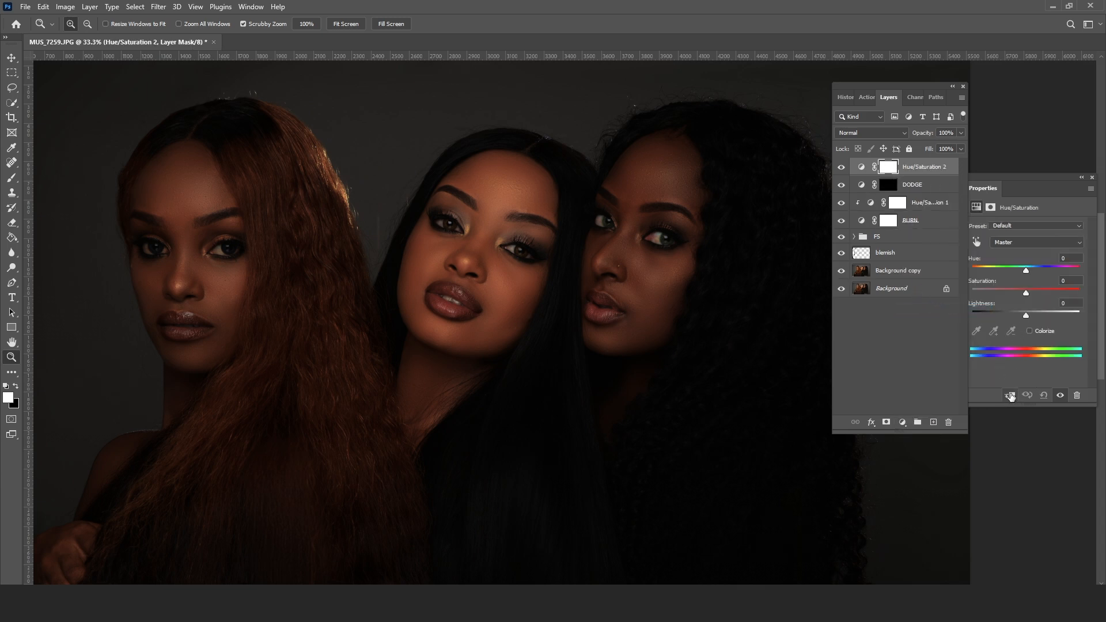
left_click(1010, 396)
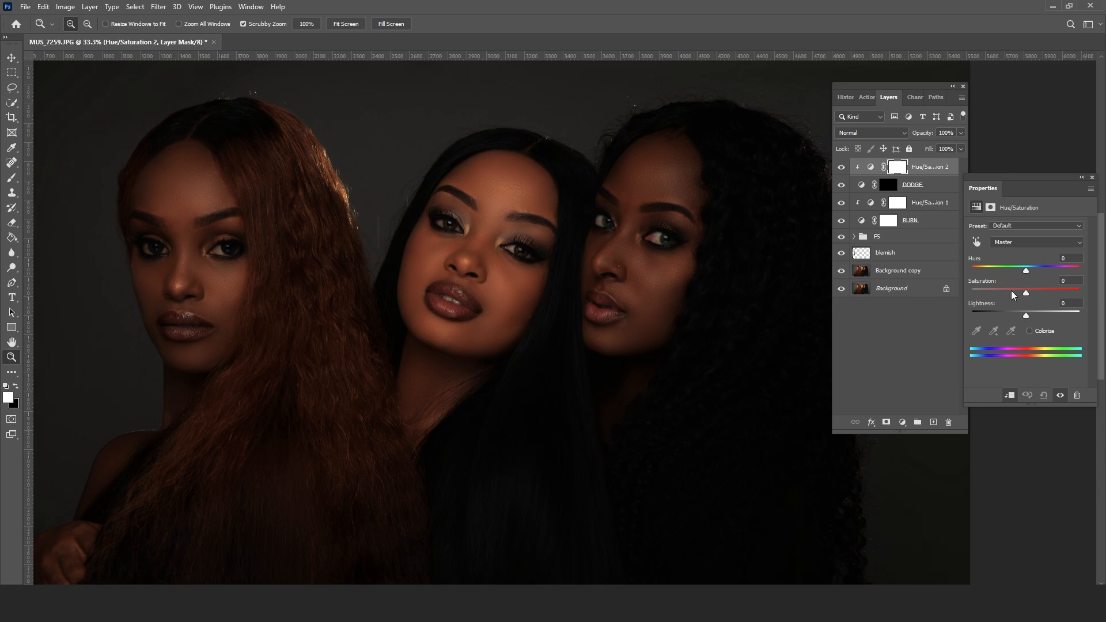
- Invert the DODGE mask to white and set the saturation of its clipped Hue/Saturation adjustment to -21
left_click(888, 185)
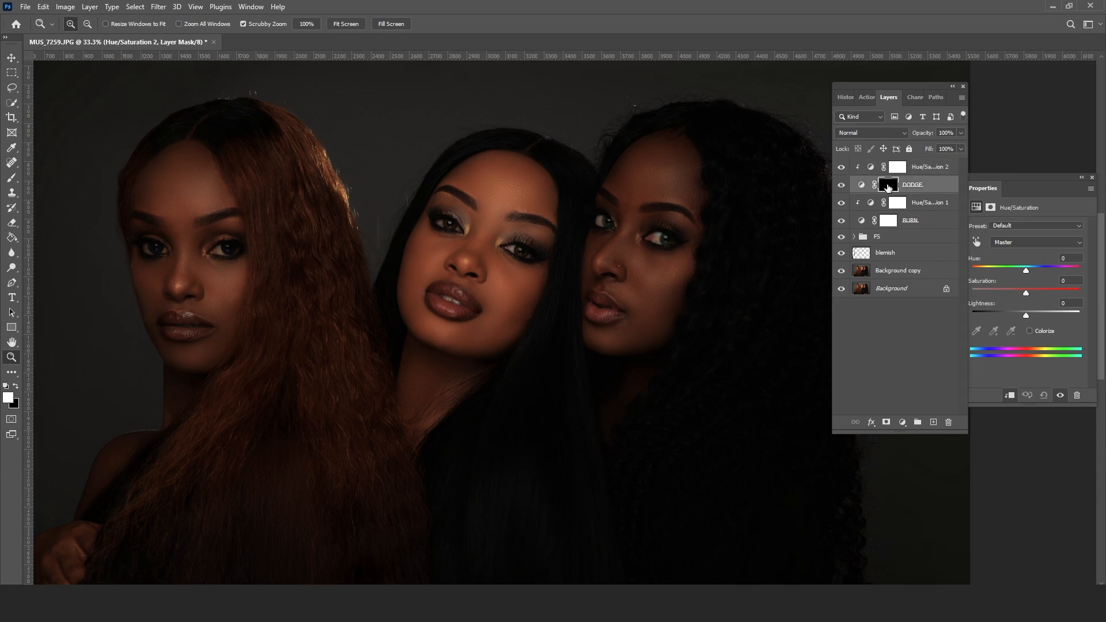
key("ctrl+i")
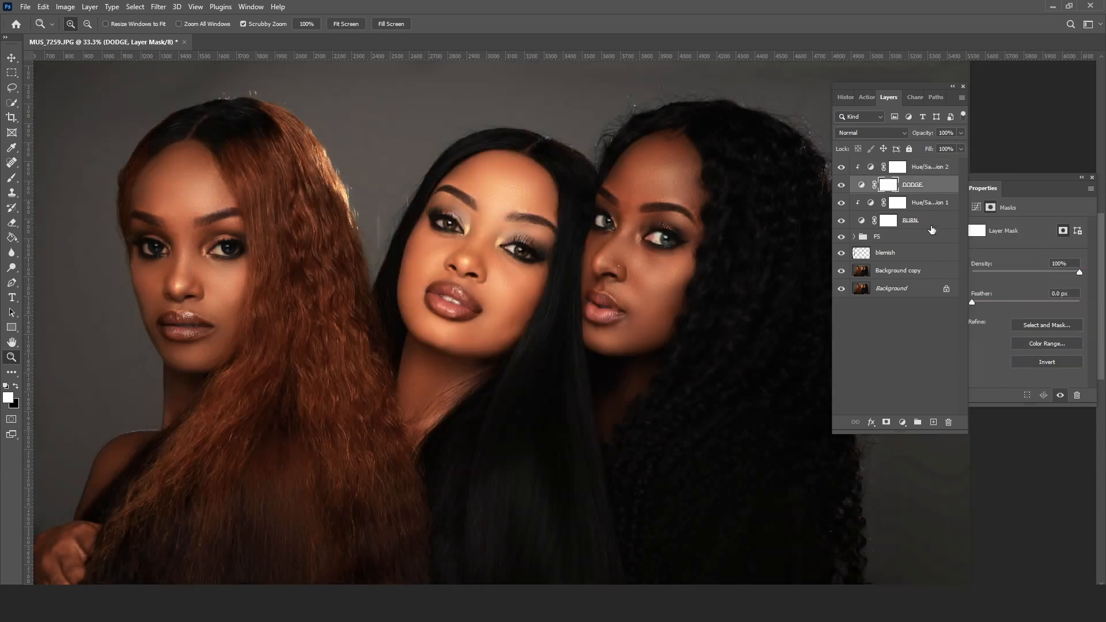
left_click(919, 167)
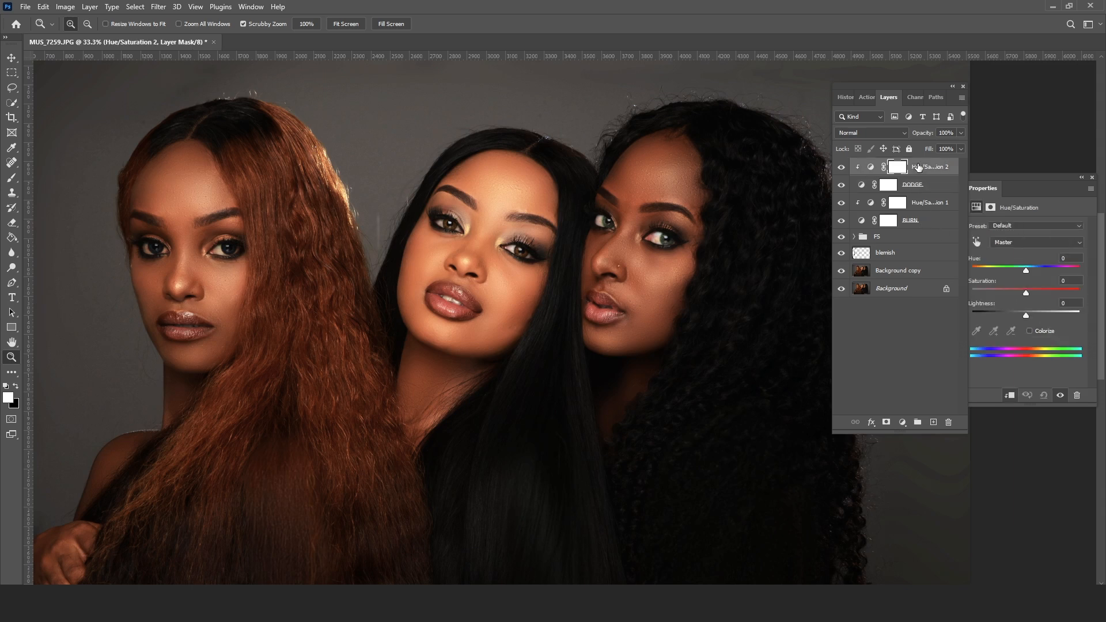
left_click(1014, 291)
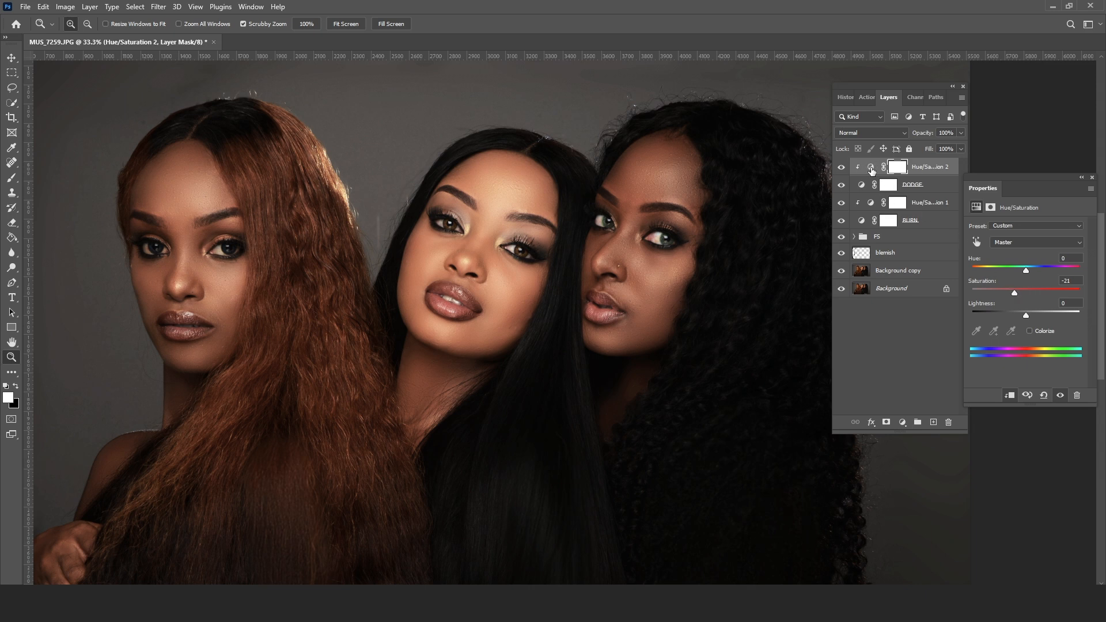
left_click(901, 167)
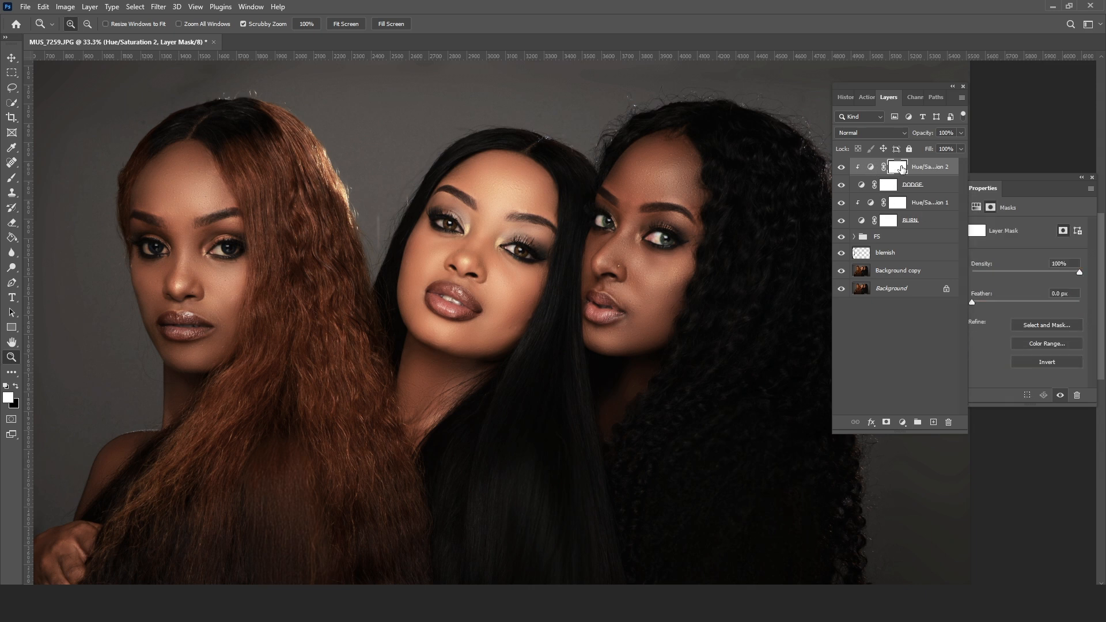
- Invert the layer masks of both the DODGE and BURN layers to black
left_click(887, 185)
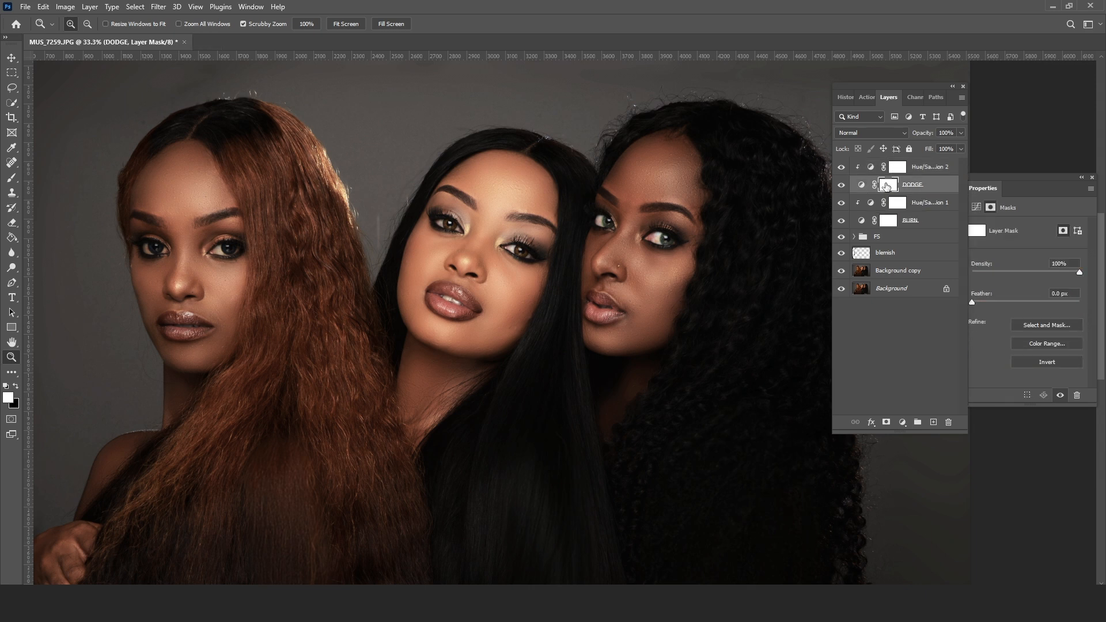
key("ctrl+i")
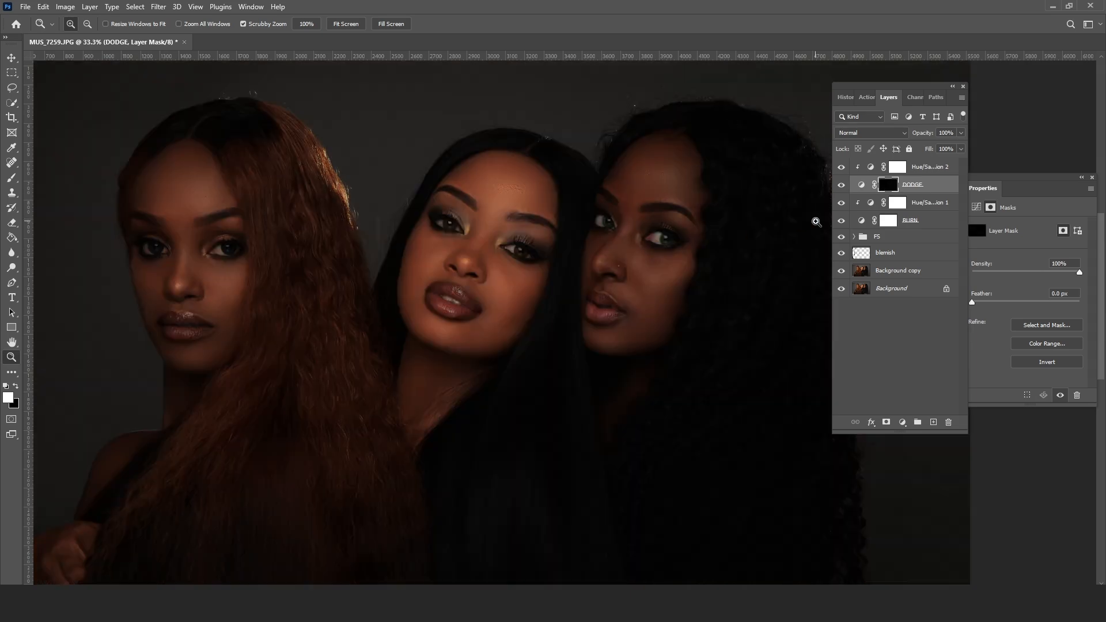
left_click(888, 221)
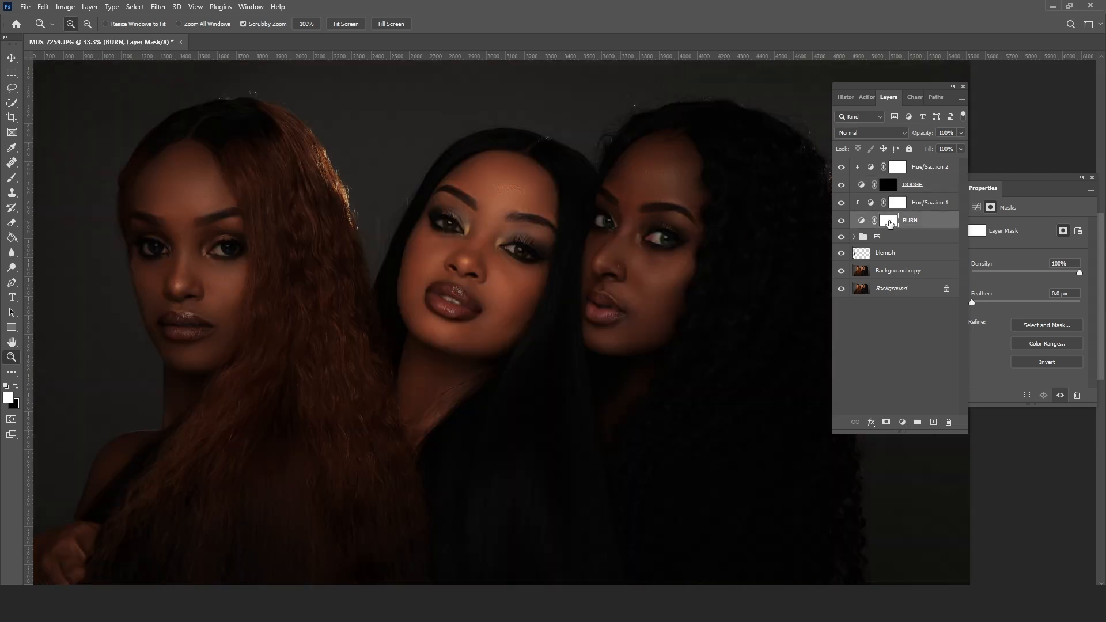
key("ctrl+i")
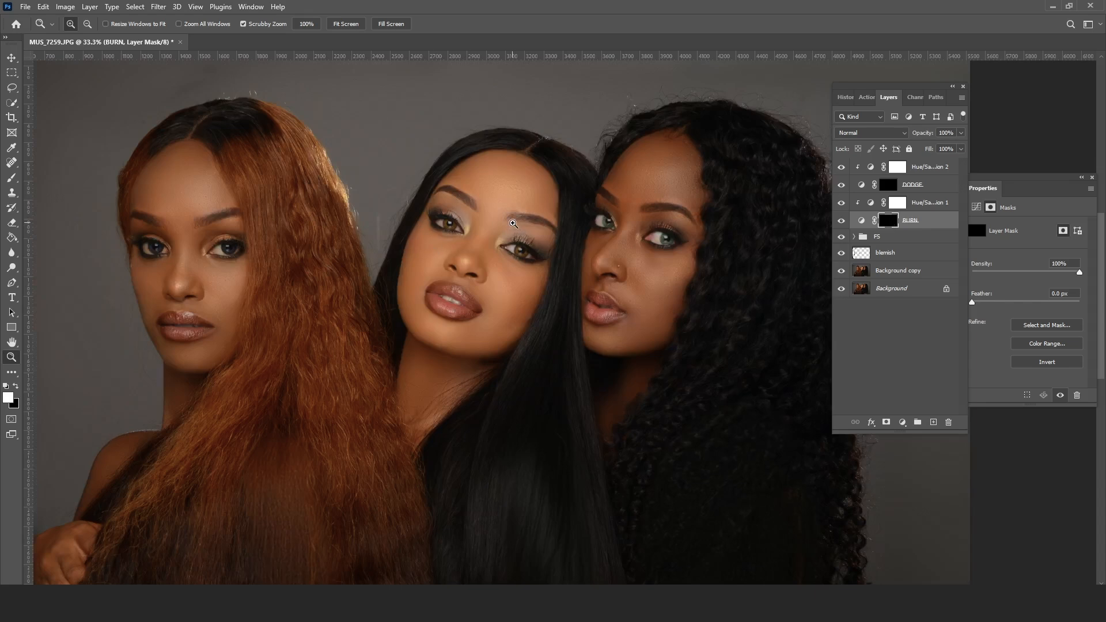
- Get the Brush tool ready for the BURN mask over the middle woman's face, with the flow set to 3%
left_click(514, 223)
left_click(513, 223)
left_click(511, 219)
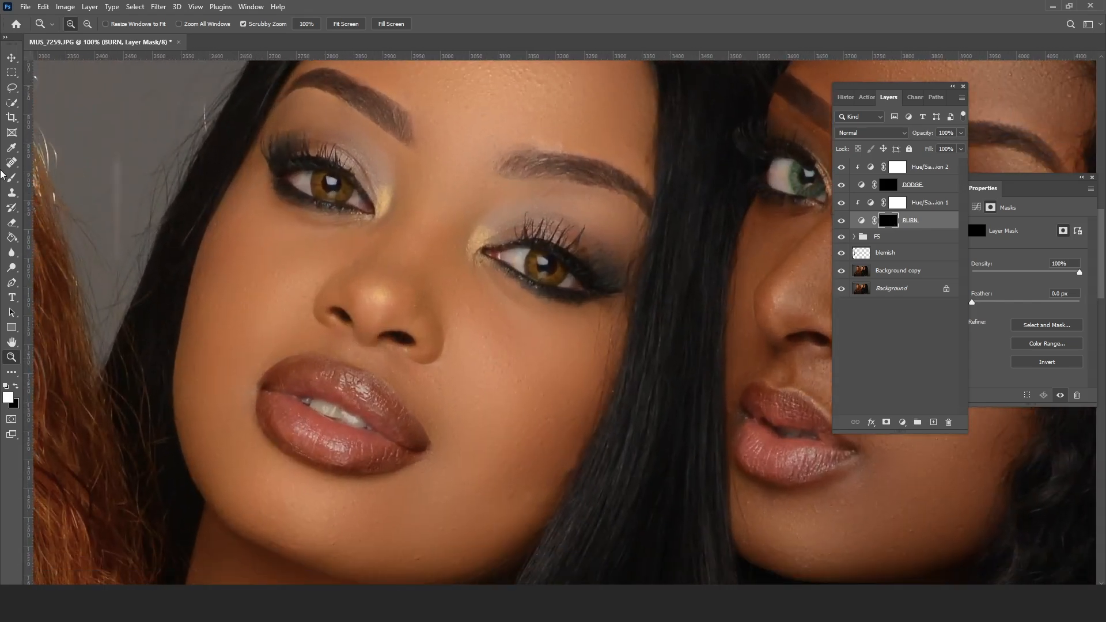
left_click(11, 181)
right_click(458, 217)
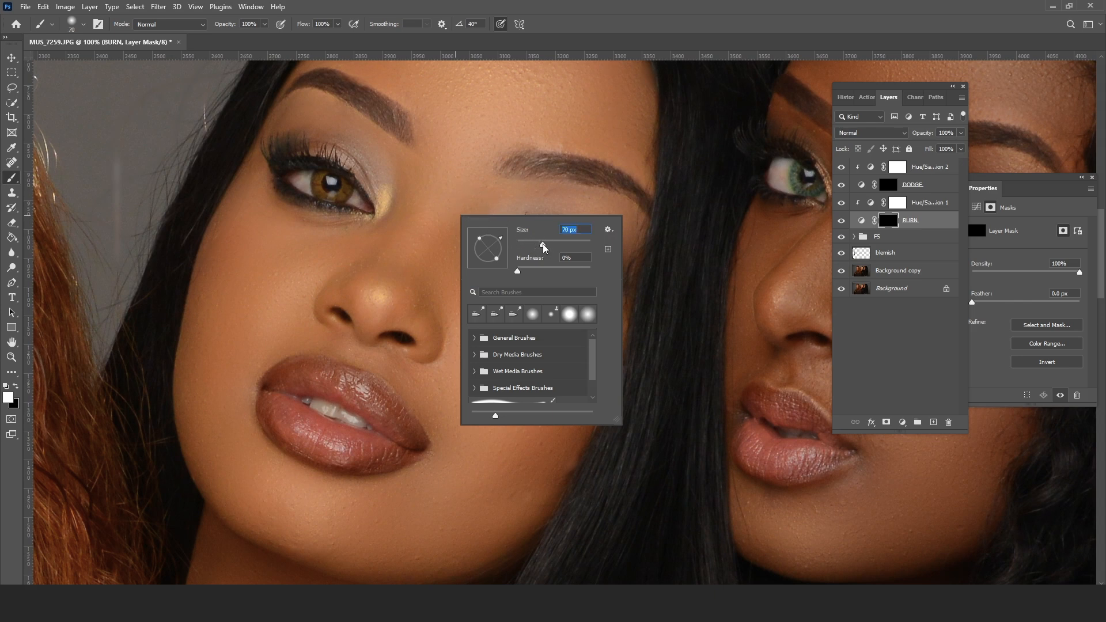
left_click(337, 25)
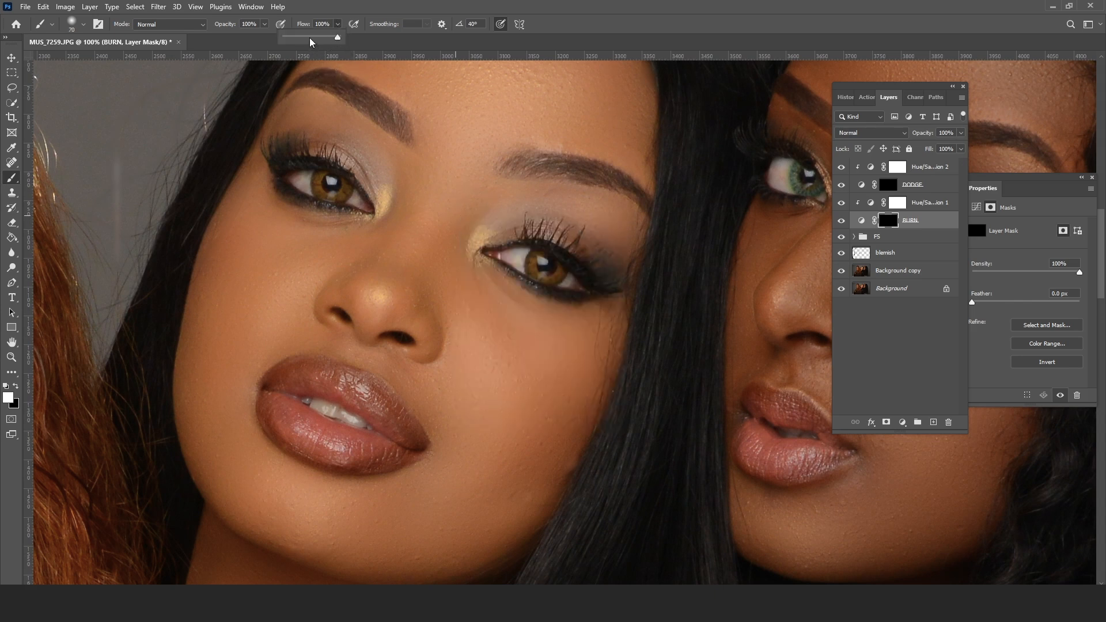
left_click_drag(301, 37, 292, 37)
left_click(495, 188)
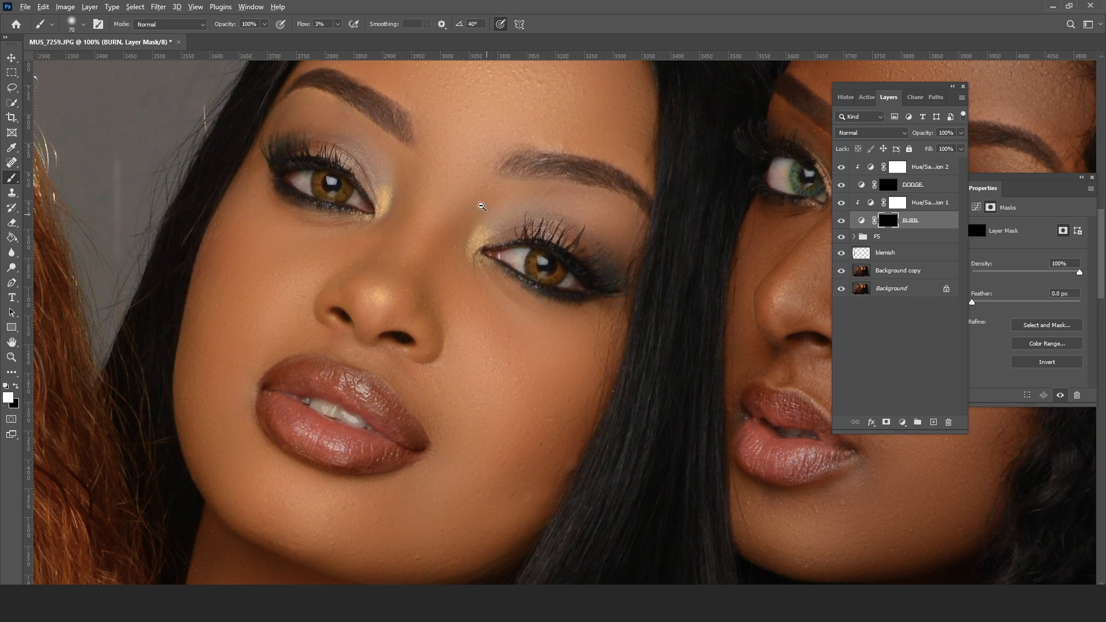
- Set the brush size to 117 px and contour the middle woman's face on the BURN mask
left_click(482, 206, "alt")
right_click(536, 237)
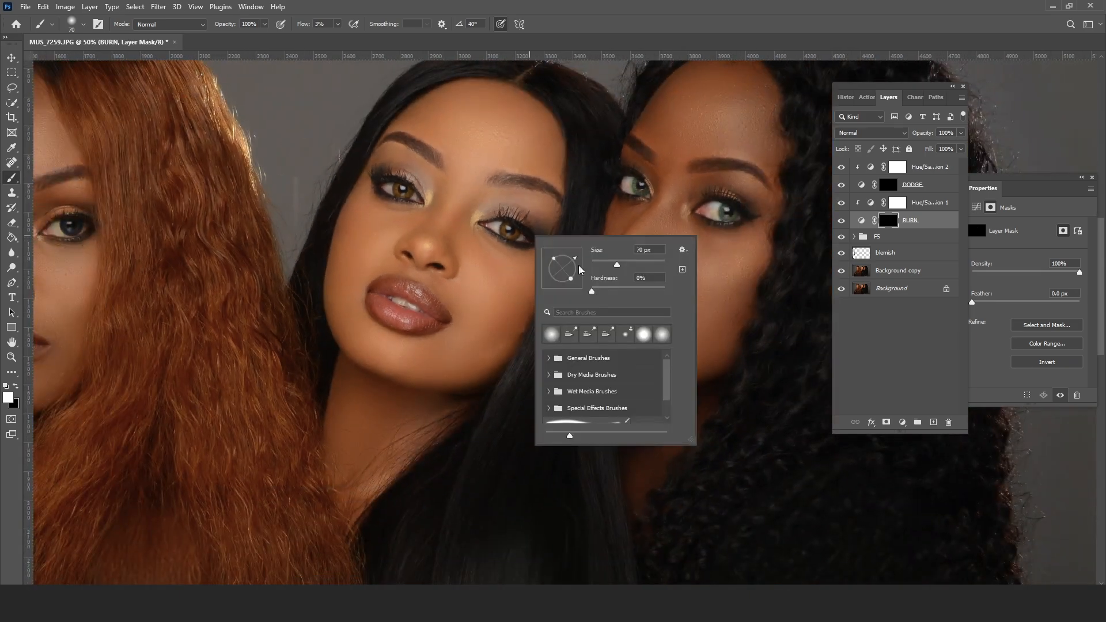
left_click(631, 264)
key("Return")
right_click(567, 138)
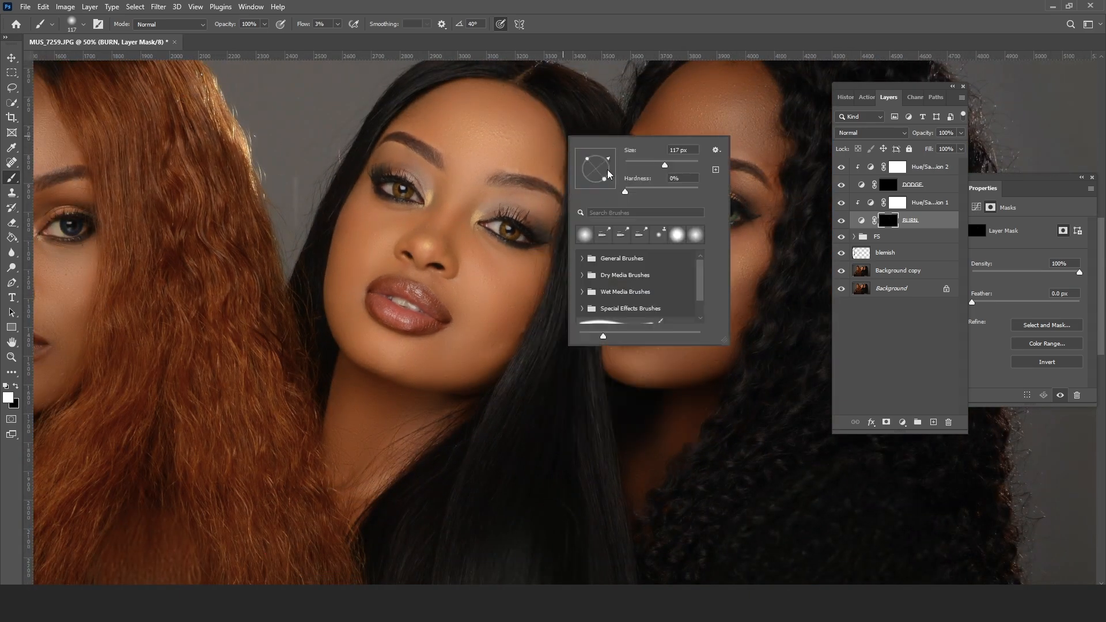
key("Return")
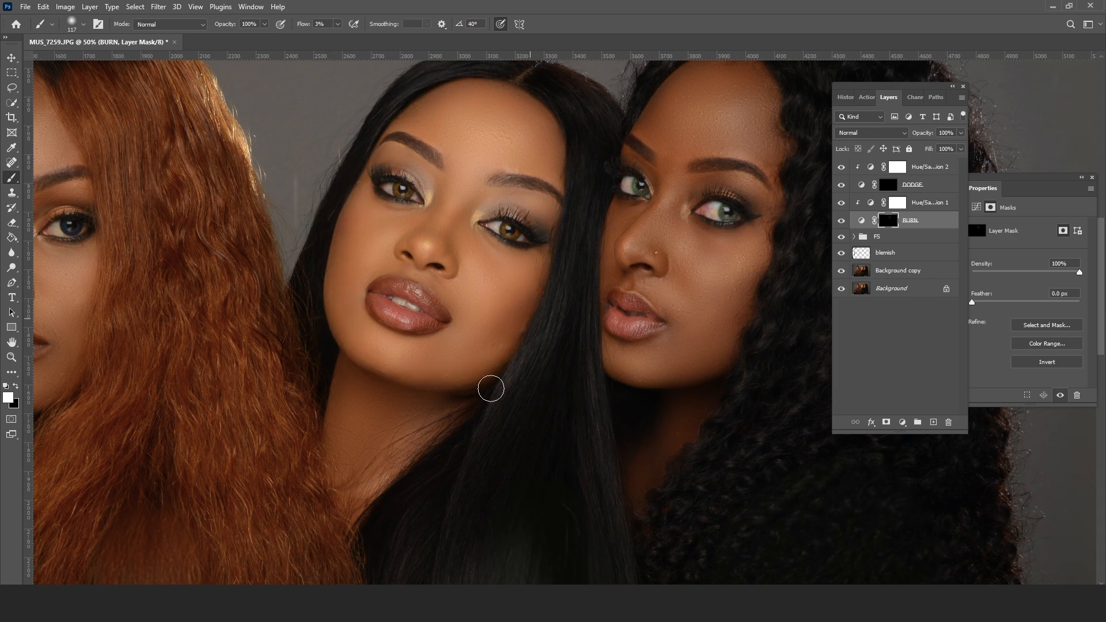
- Paint the BURN mask around the curly-haired woman's forehead, cheek and chin with a 161 px brush
scroll(527, 321, "right", 5)
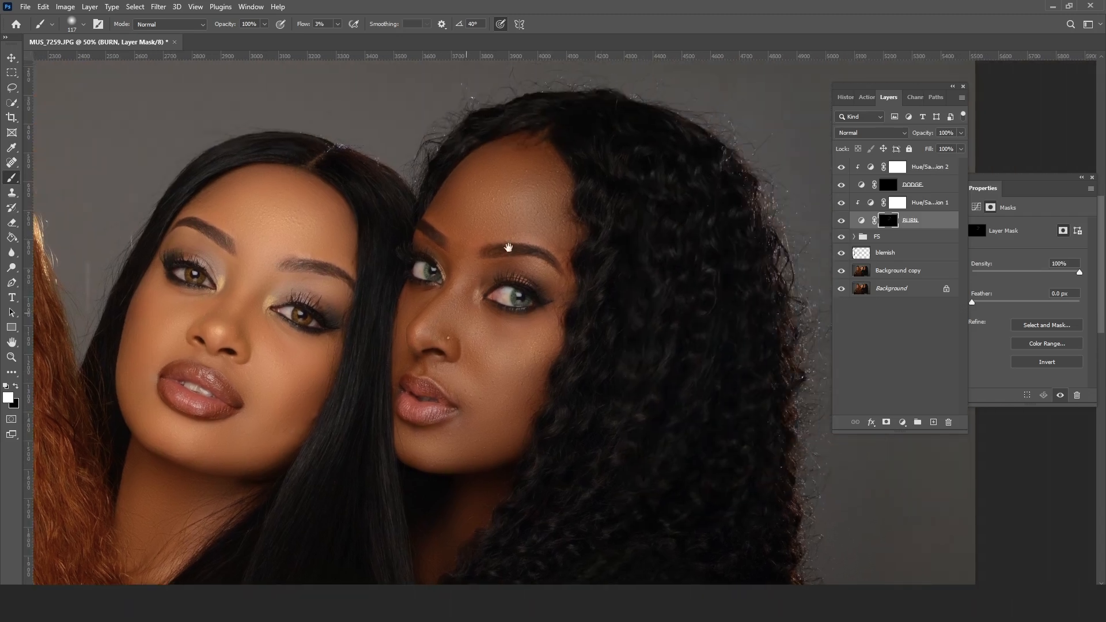
right_click(500, 244)
left_click_drag(602, 273, 605, 273)
mouse_move(424, 205)
left_mouse_down()
mouse_move(538, 127)
mouse_move(482, 137)
mouse_move(577, 180)
mouse_move(451, 118)
mouse_move(499, 124)
mouse_move(567, 164)
mouse_move(573, 243)
mouse_move(546, 143)
mouse_move(582, 254)
mouse_move(556, 153)
mouse_move(518, 124)
mouse_move(429, 175)
mouse_move(424, 208)
mouse_move(515, 133)
mouse_move(570, 193)
mouse_move(562, 388)
mouse_move(584, 346)
left_mouse_up()
mouse_move(452, 403)
left_mouse_down()
mouse_move(583, 323)
mouse_move(399, 461)
mouse_move(547, 432)
mouse_move(414, 459)
left_mouse_up()
- Reduce the brush to 83 px and burn along the curly-haired woman's nose and below her lips
right_click(453, 331)
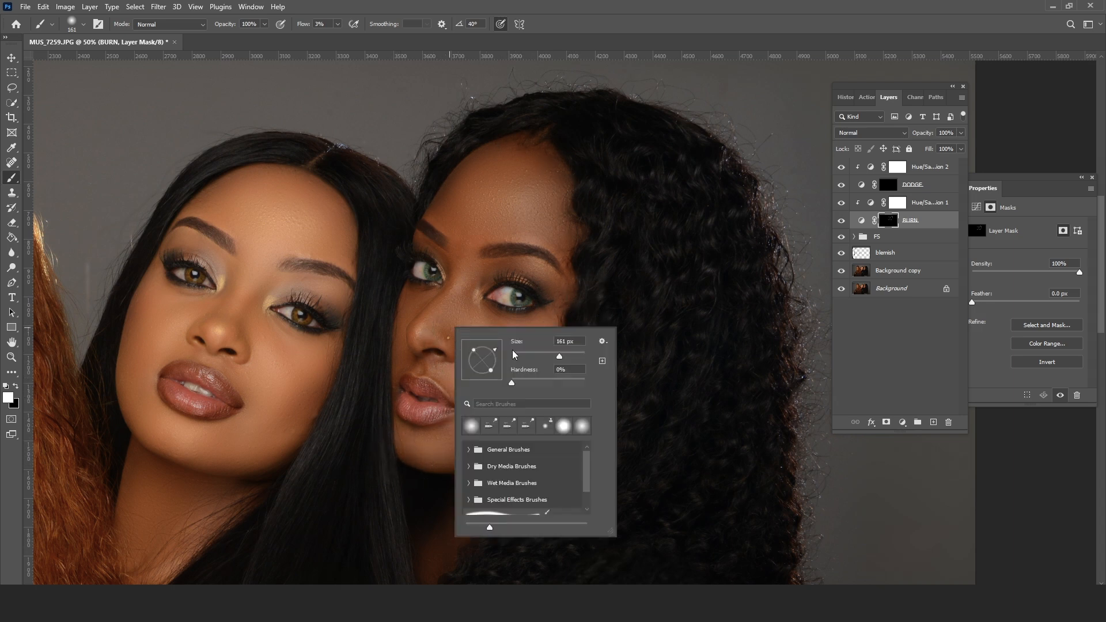
left_click(540, 356)
left_click_drag(450, 283, 414, 327)
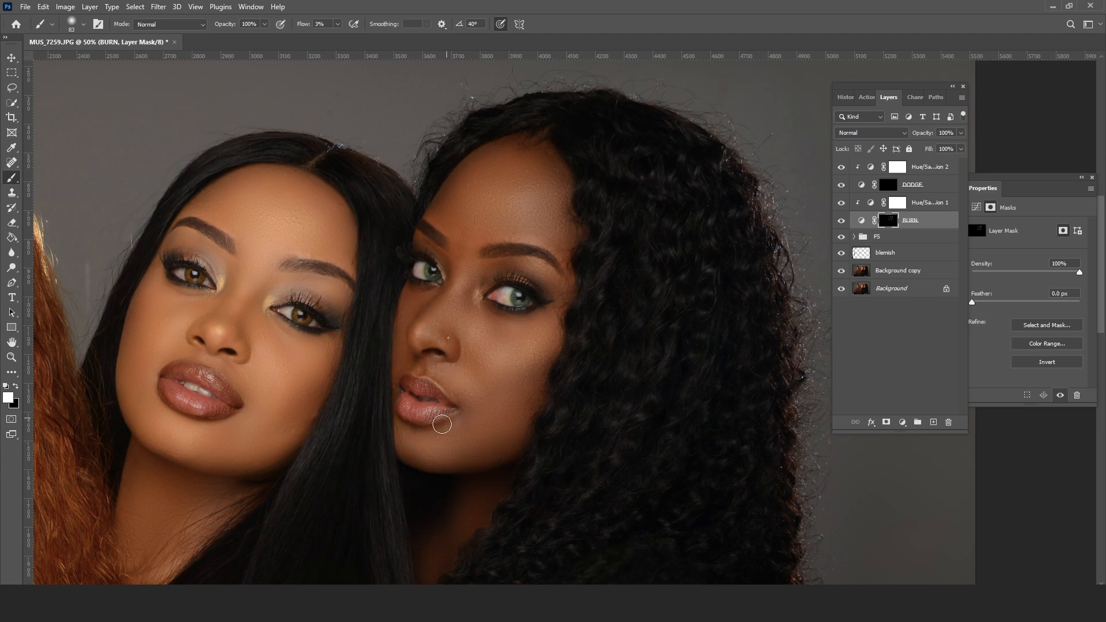
left_click_drag(441, 424, 385, 306)
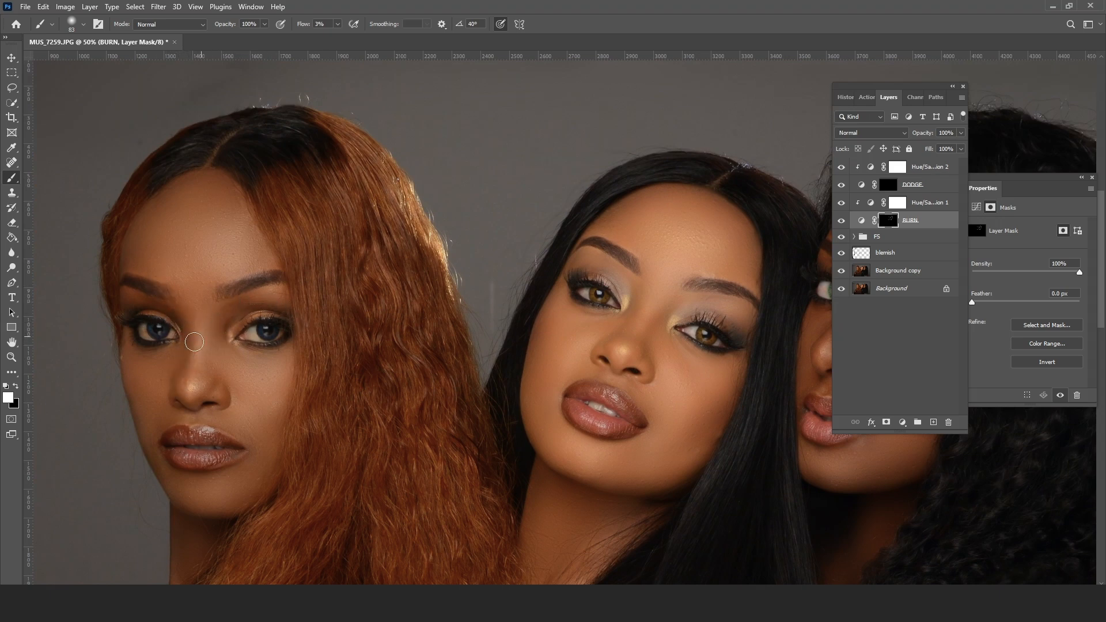
- Enlarge the brush to 202 px and burn the contours of the red-haired woman's face and jawline
right_click(218, 390)
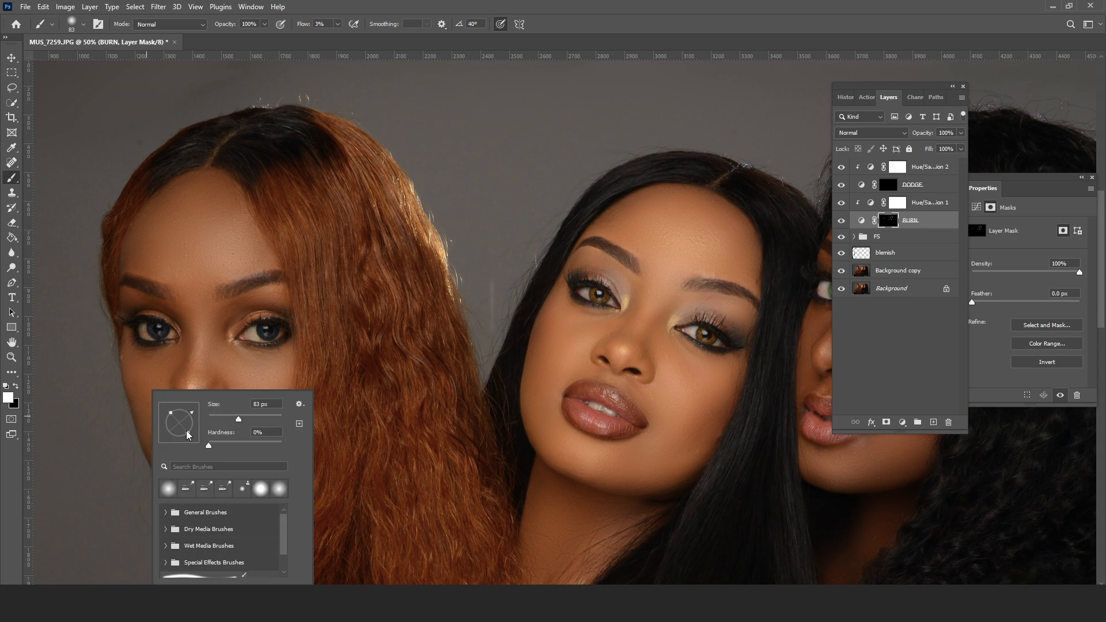
left_click(265, 417)
left_click(331, 352)
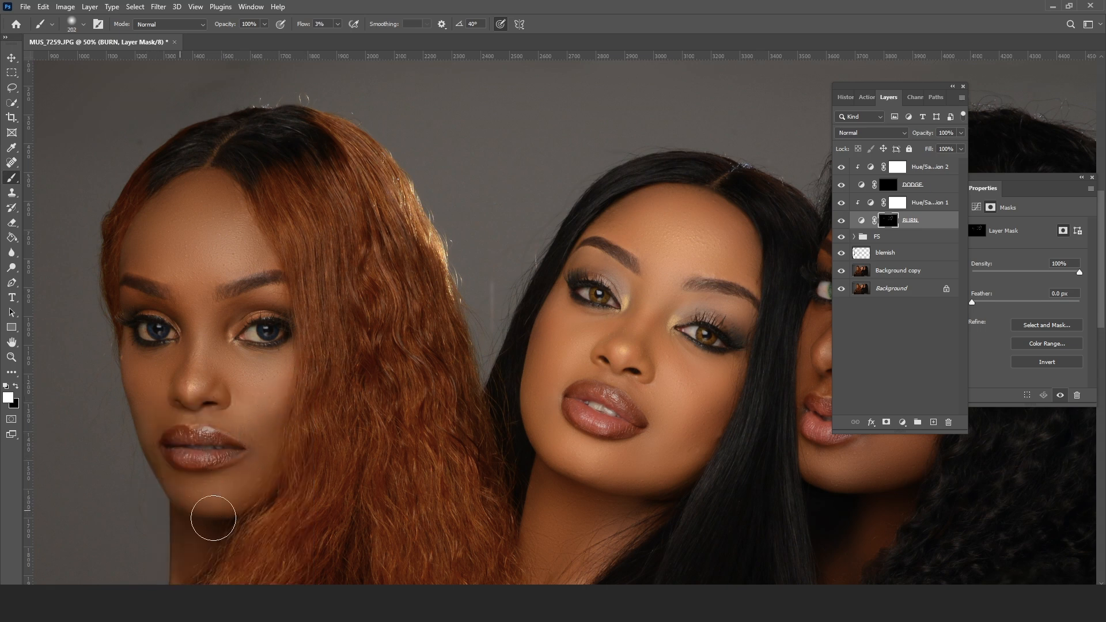
mouse_move(213, 518)
left_mouse_down()
mouse_move(289, 468)
mouse_move(175, 507)
mouse_move(269, 511)
mouse_move(245, 514)
mouse_move(159, 458)
mouse_move(149, 466)
mouse_move(93, 334)
mouse_move(139, 408)
mouse_move(103, 290)
mouse_move(192, 189)
mouse_move(154, 202)
mouse_move(114, 257)
mouse_move(312, 318)
left_mouse_up()
- Examine the burned contours on all three women's faces, necks and hair, up close and in the whole portrait
left_click_drag(427, 319, 304, 259)
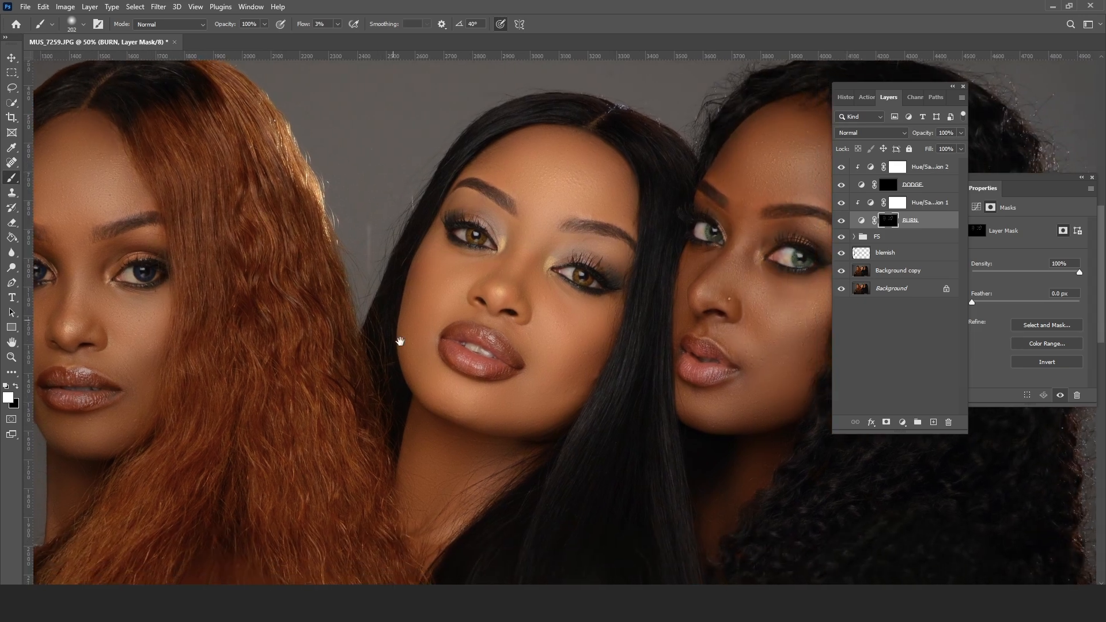
left_click_drag(400, 342, 321, 271)
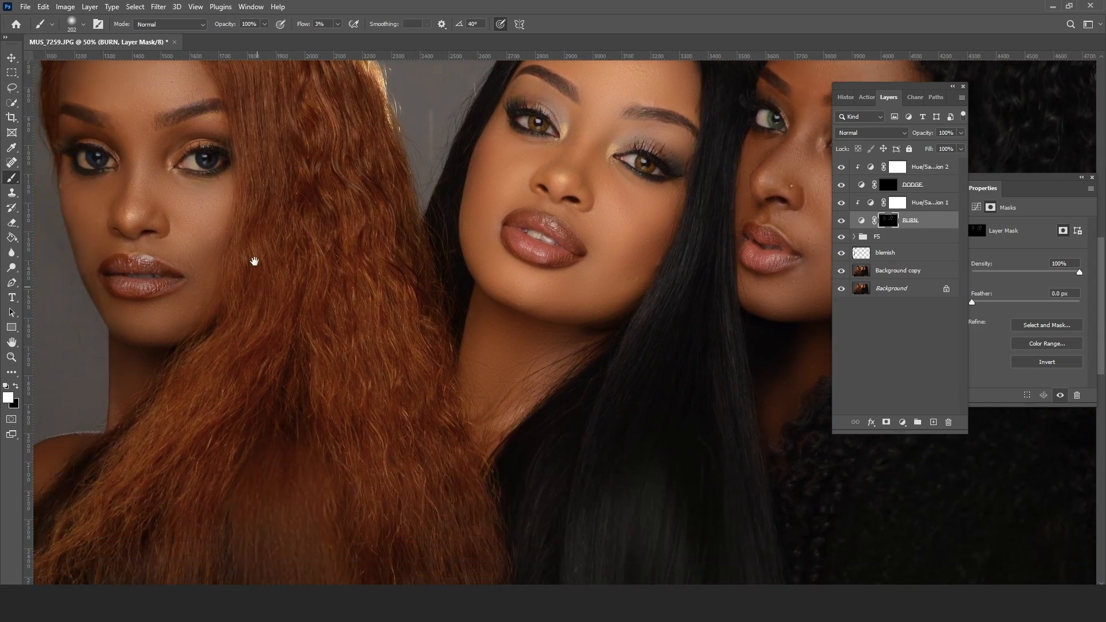
left_click_drag(393, 431, 303, 302)
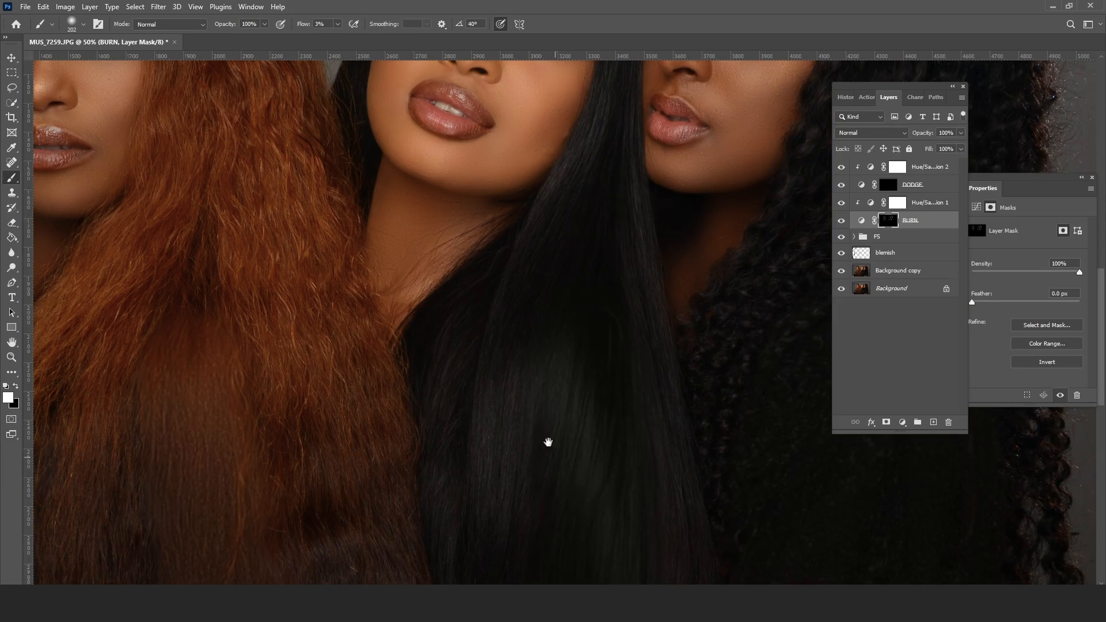
left_click_drag(548, 442, 571, 350)
left_click_drag(312, 340, 356, 519)
left_click_drag(366, 203, 376, 371)
left_click_drag(475, 114, 327, 246)
left_click_drag(591, 229, 420, 205)
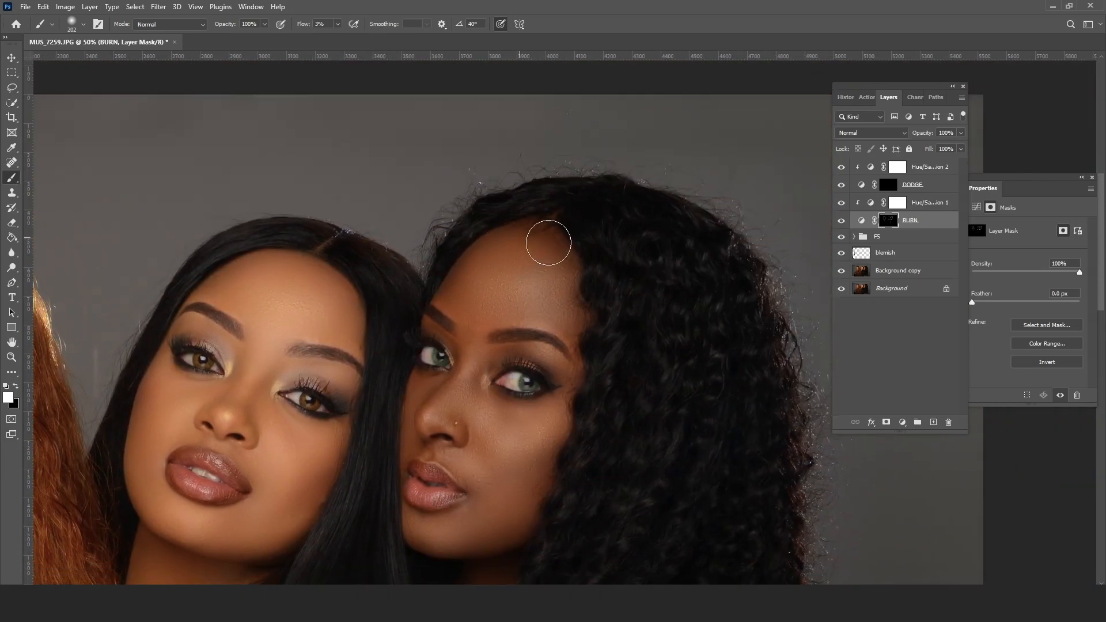
left_click_drag(622, 329, 620, 193)
left_click_drag(583, 355, 639, 236)
left_click_drag(247, 372, 401, 288)
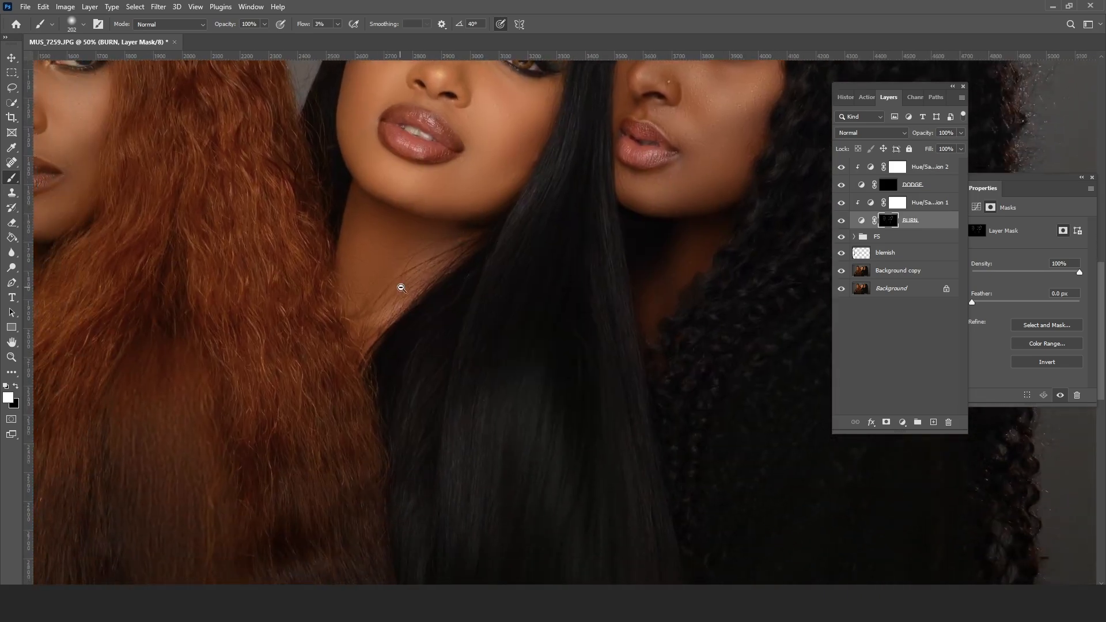
left_click(401, 288, "alt")
left_click(401, 288, "alt")
left_click_drag(335, 409, 437, 367)
left_click_drag(353, 366, 439, 371)
left_click_drag(497, 260, 439, 369)
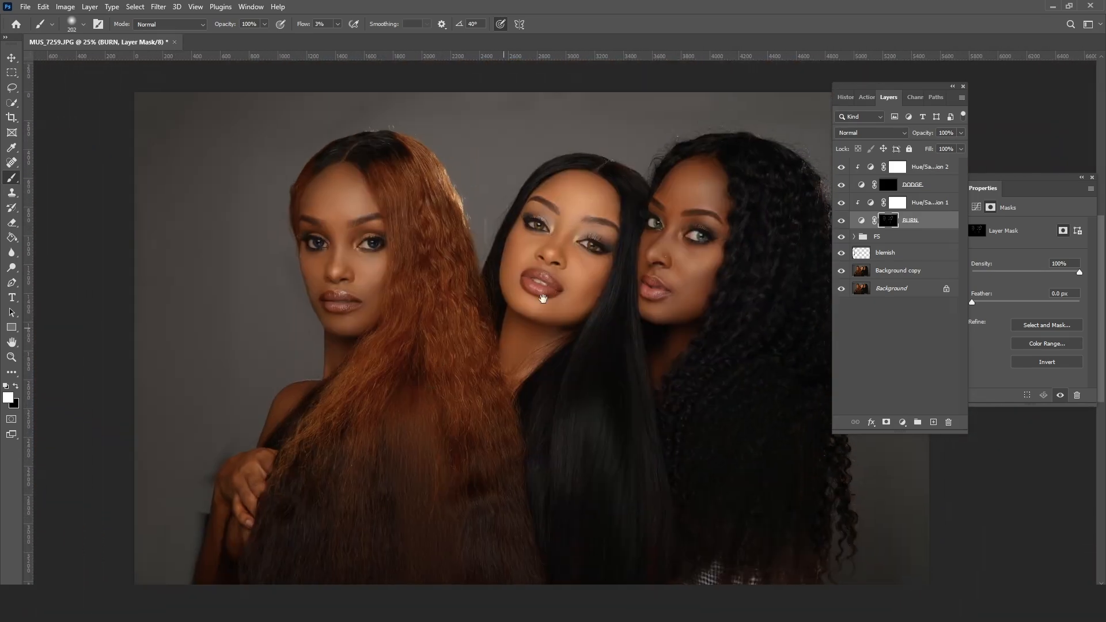
- Compare the portrait with and without the BURN layer by toggling its visibility, leaving the layer shown
left_click(841, 222)
left_click(841, 221)
left_click(841, 221)
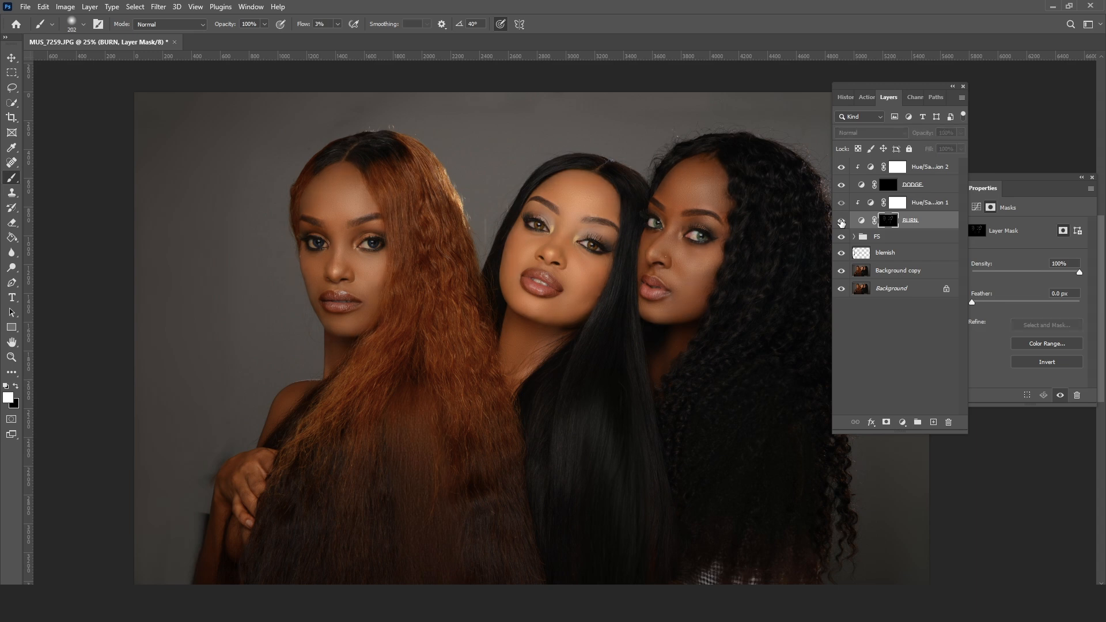
left_click(841, 221)
left_click(841, 221)
left_click(841, 222)
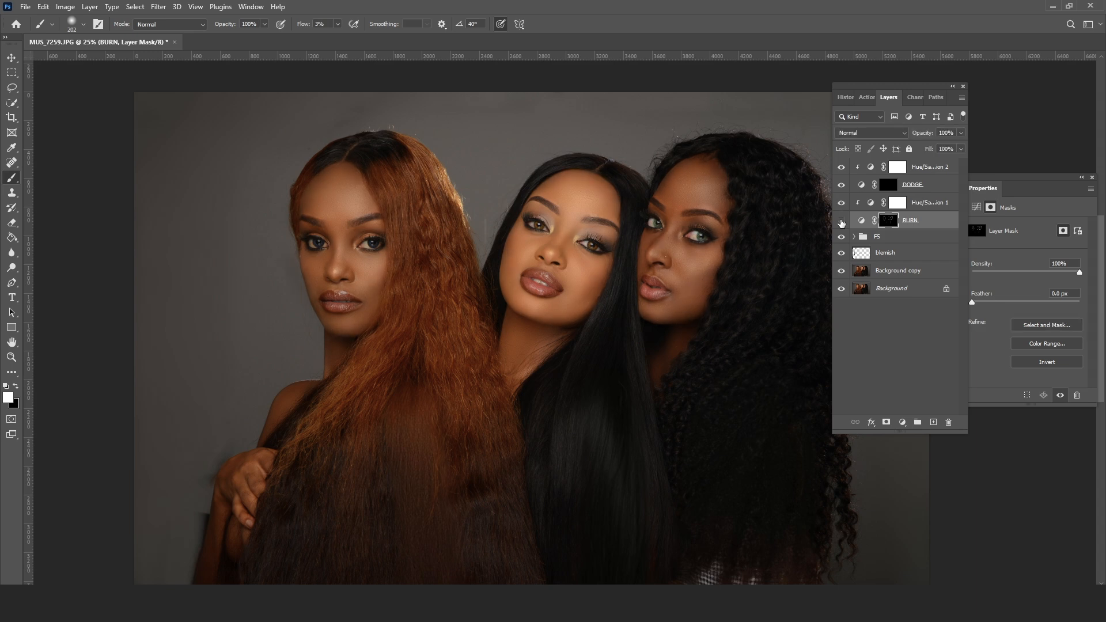
left_click(841, 221)
left_click(841, 222)
key("z")
left_click(600, 238)
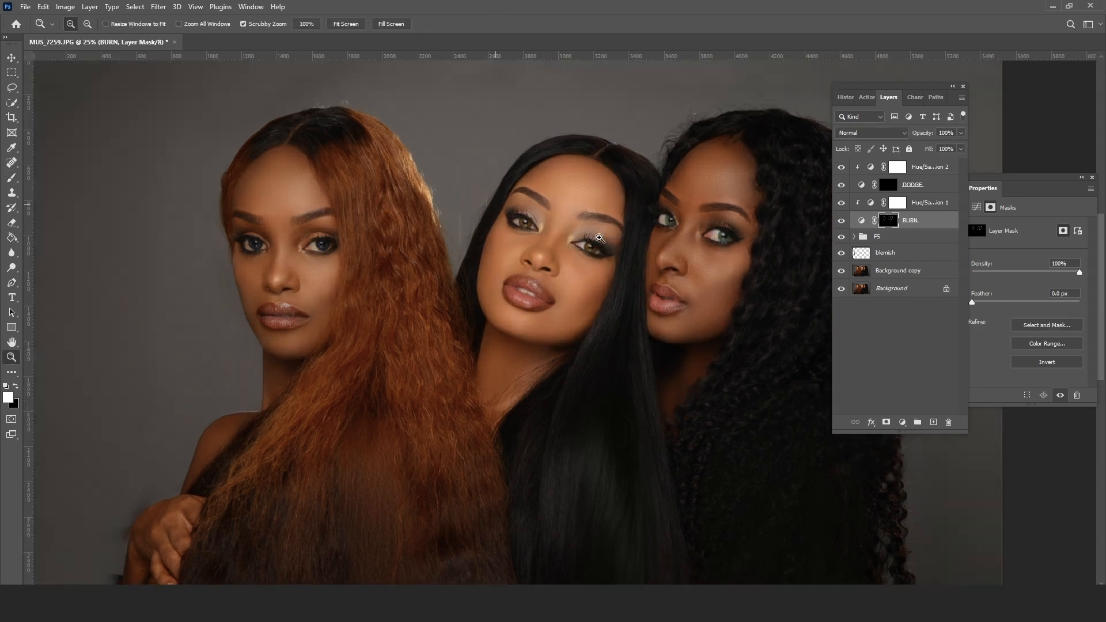
- Reduce the brush to 42 px and burn around the middle woman's eyes
left_click(599, 238)
left_click(599, 238)
left_click(599, 238)
left_click(11, 180)
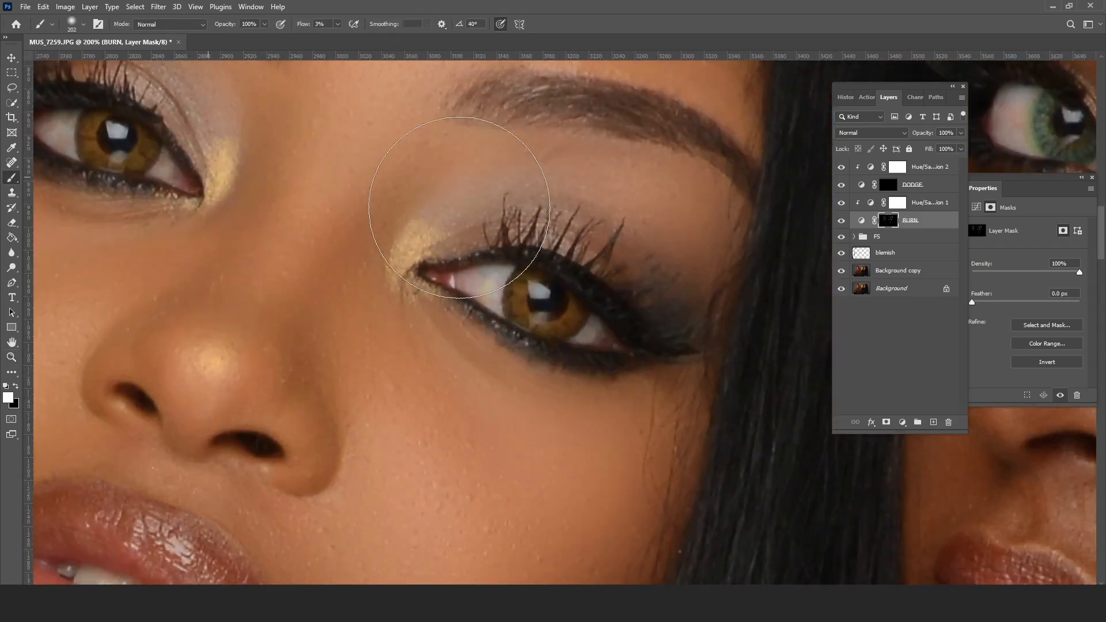
right_click(605, 264)
mouse_move(589, 284)
left_mouse_down()
mouse_move(634, 338)
mouse_move(499, 242)
mouse_move(592, 289)
mouse_move(651, 346)
mouse_move(473, 292)
mouse_move(656, 360)
mouse_move(489, 289)
mouse_move(566, 273)
left_mouse_up()
left_click_drag(489, 275, 751, 408)
mouse_move(282, 231)
left_mouse_down()
mouse_move(397, 239)
mouse_move(271, 228)
mouse_move(421, 256)
mouse_move(369, 225)
mouse_move(462, 297)
mouse_move(446, 332)
mouse_move(289, 308)
mouse_move(234, 250)
mouse_move(411, 311)
mouse_move(392, 236)
left_mouse_up()
- Burn around both of the curly-haired woman's eyes with the 42 px brush
left_click_drag(615, 262, 173, 225)
mouse_move(806, 283)
left_mouse_down()
mouse_move(482, 240)
mouse_move(227, 181)
left_mouse_up()
left_click_drag(499, 223, 460, 257)
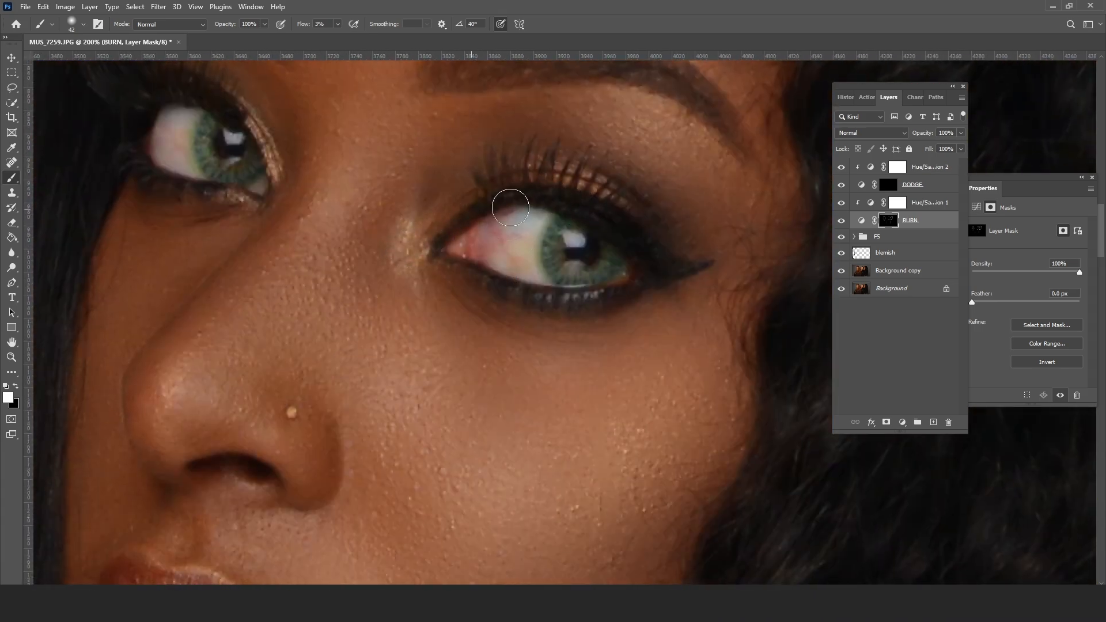
mouse_move(674, 252)
left_mouse_down()
mouse_move(574, 228)
mouse_move(592, 268)
mouse_move(513, 303)
mouse_move(665, 279)
left_mouse_up()
left_click_drag(253, 144, 581, 275)
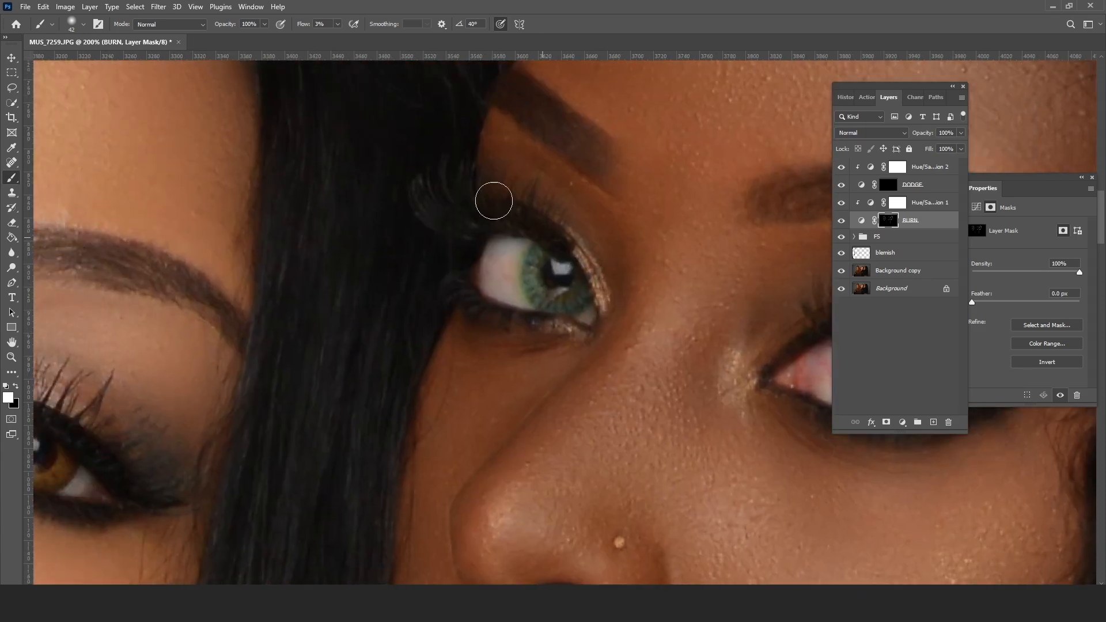
- Burn around both of the red-haired woman's eyes with the 42 px brush
left_click_drag(435, 263, 1039, 337)
left_click_drag(424, 305, 754, 374)
left_click_drag(459, 313, 1037, 322)
left_click_drag(437, 297, 1031, 311)
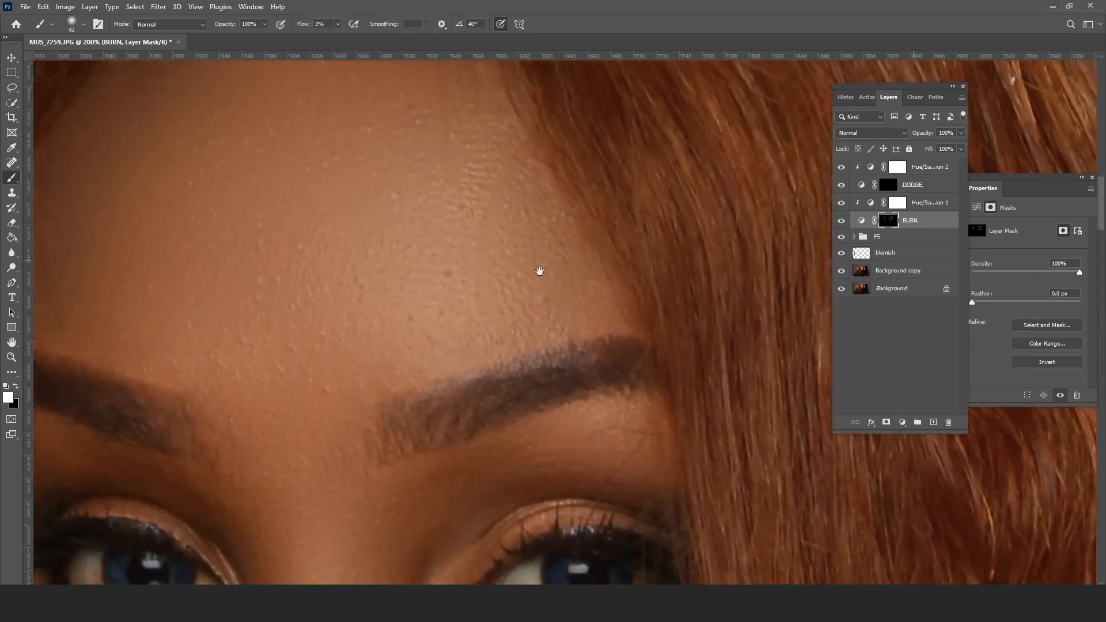
left_click_drag(538, 272, 487, 239)
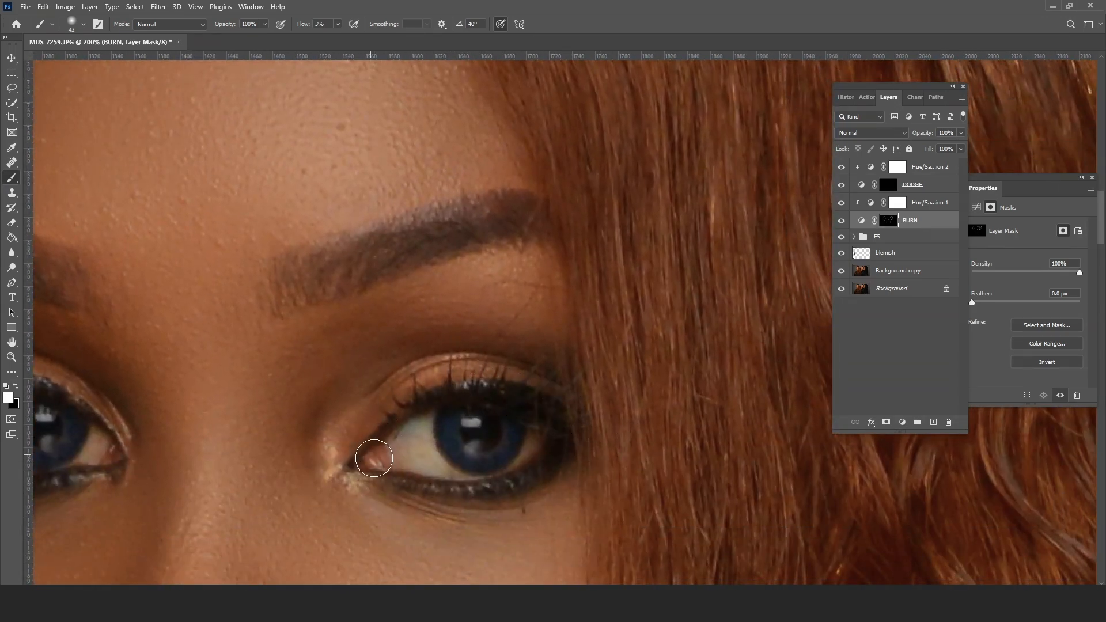
left_click_drag(458, 415, 768, 432)
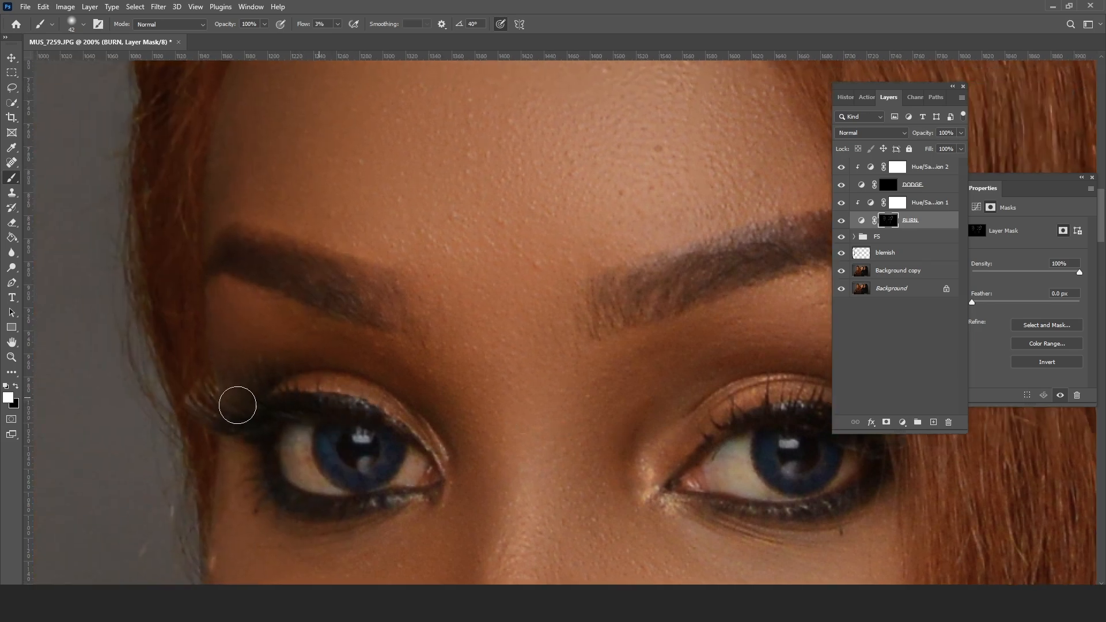
left_click_drag(323, 381, 173, 351)
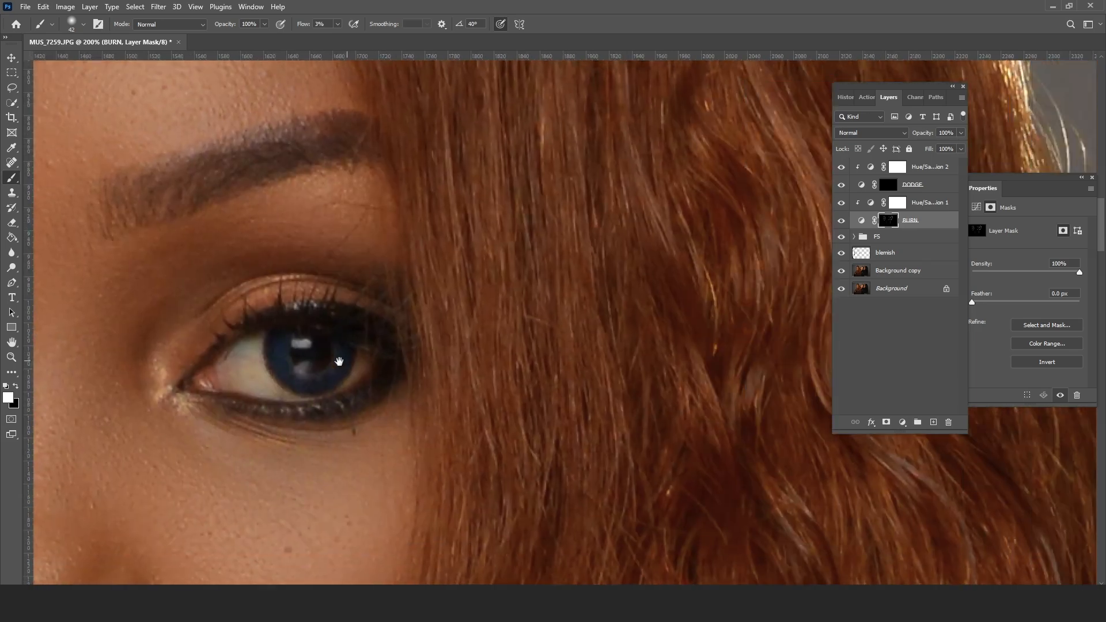
- Compare the portrait with and without the BURN layer by toggling its visibility, leaving the layer shown
left_click(427, 291, "alt")
left_click(427, 291, "alt")
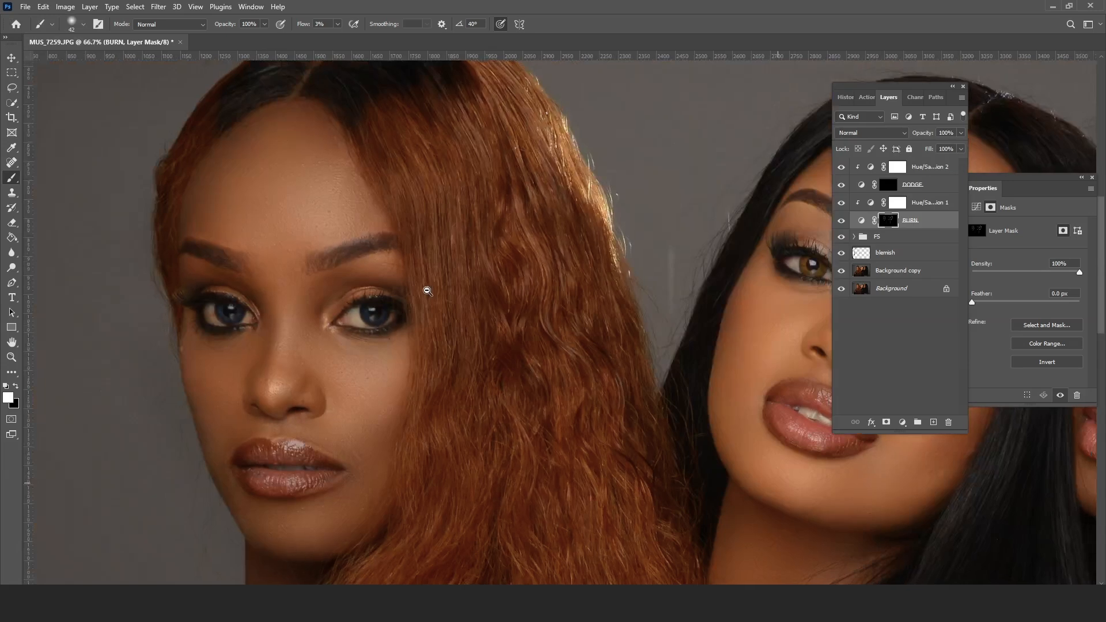
left_click(427, 291, "alt")
key("alt+space")
key("Escape")
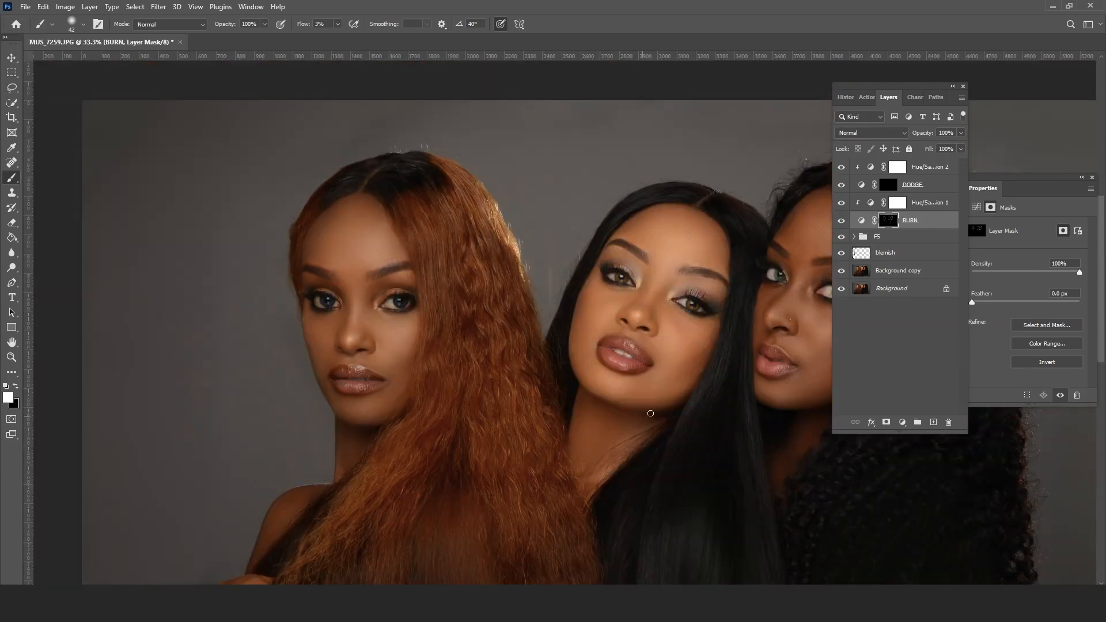
left_click(840, 221)
left_click(839, 223)
left_click(839, 223)
left_click_drag(671, 308, 563, 337)
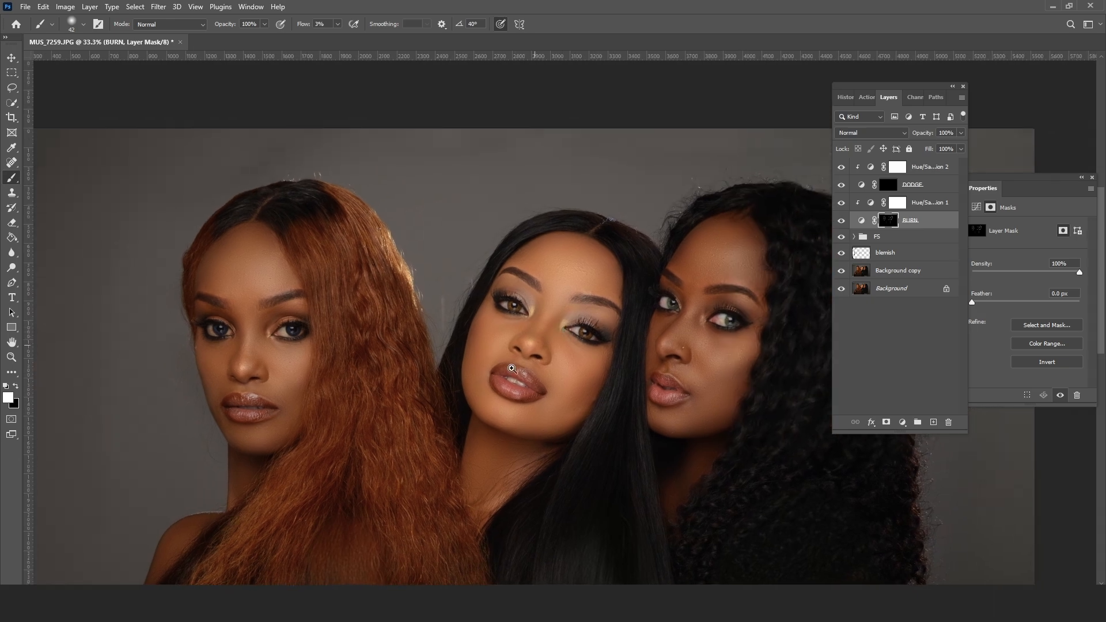
- Select the DODGE layer's mask and dodge the middle woman's forehead, cheek and chin with a 199 px brush
key("z")
left_click(547, 314)
left_click(547, 314)
left_click(887, 184)
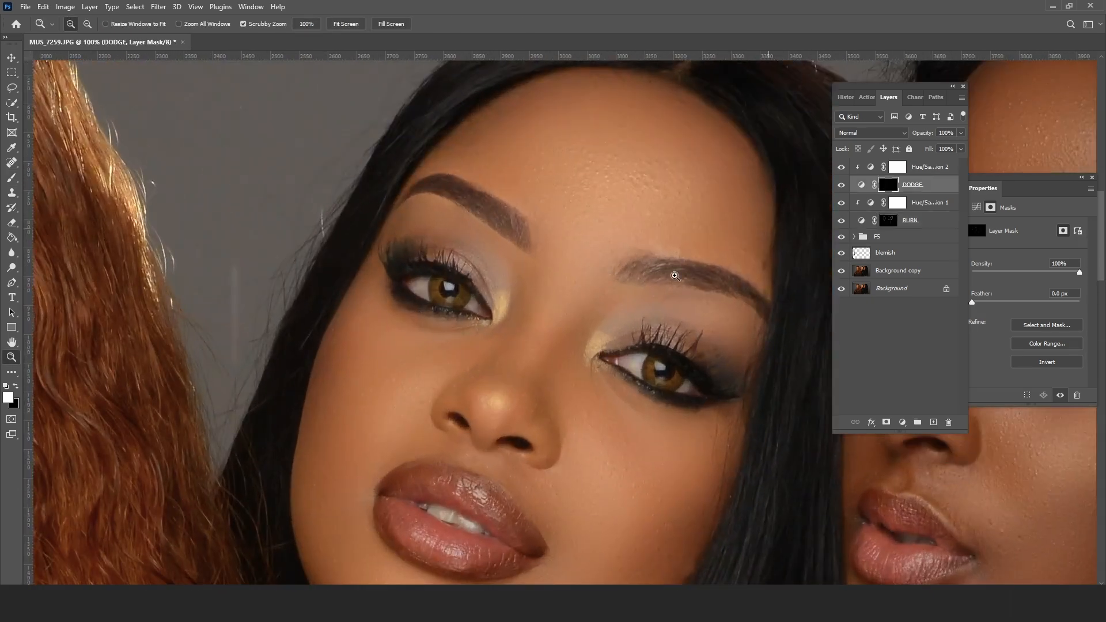
left_click_drag(570, 382, 505, 344)
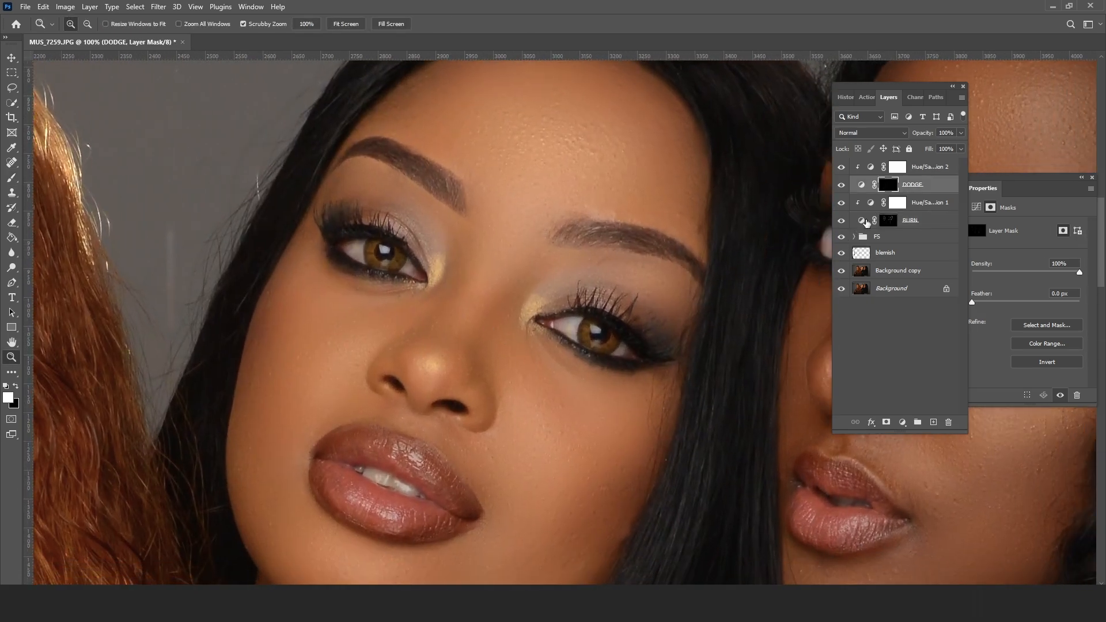
left_click(11, 177)
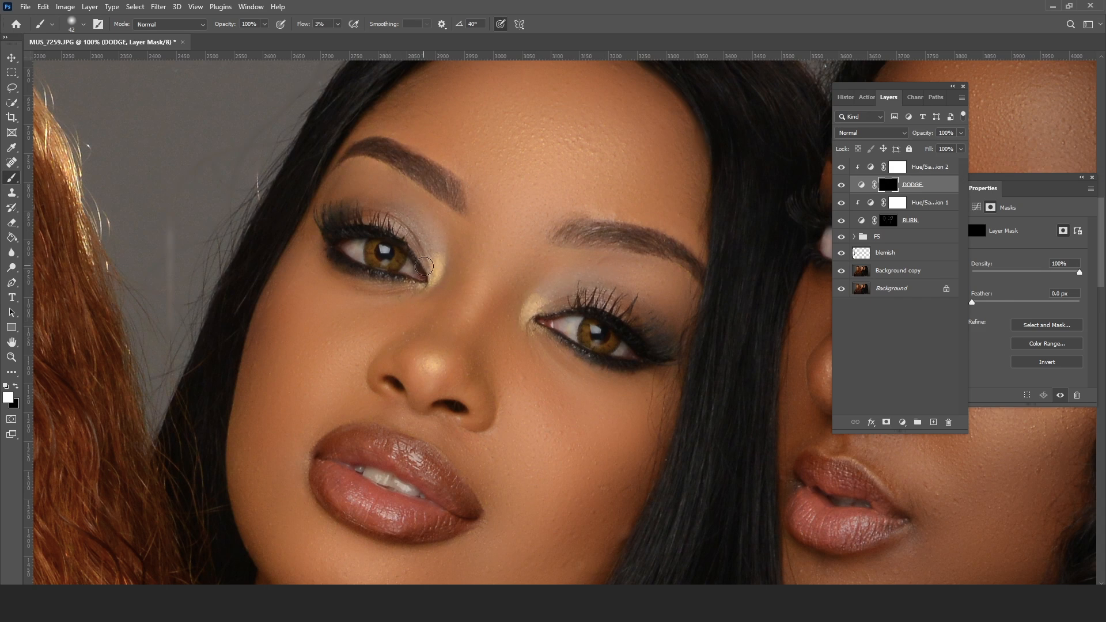
left_click_drag(598, 314, 586, 360)
right_click(555, 199)
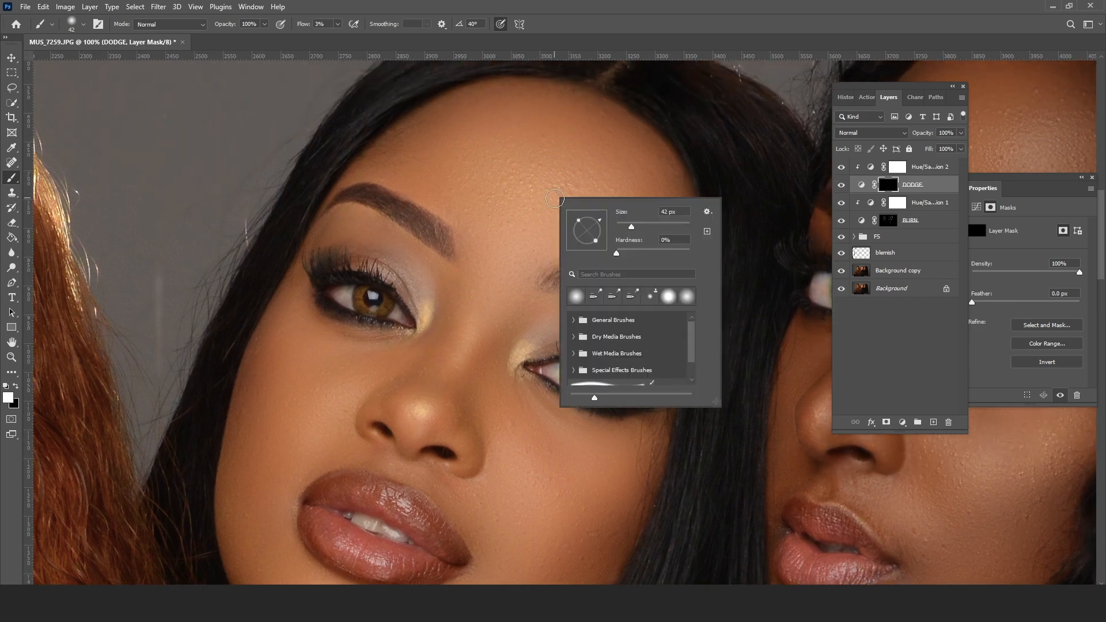
left_click(672, 224)
left_click(521, 180)
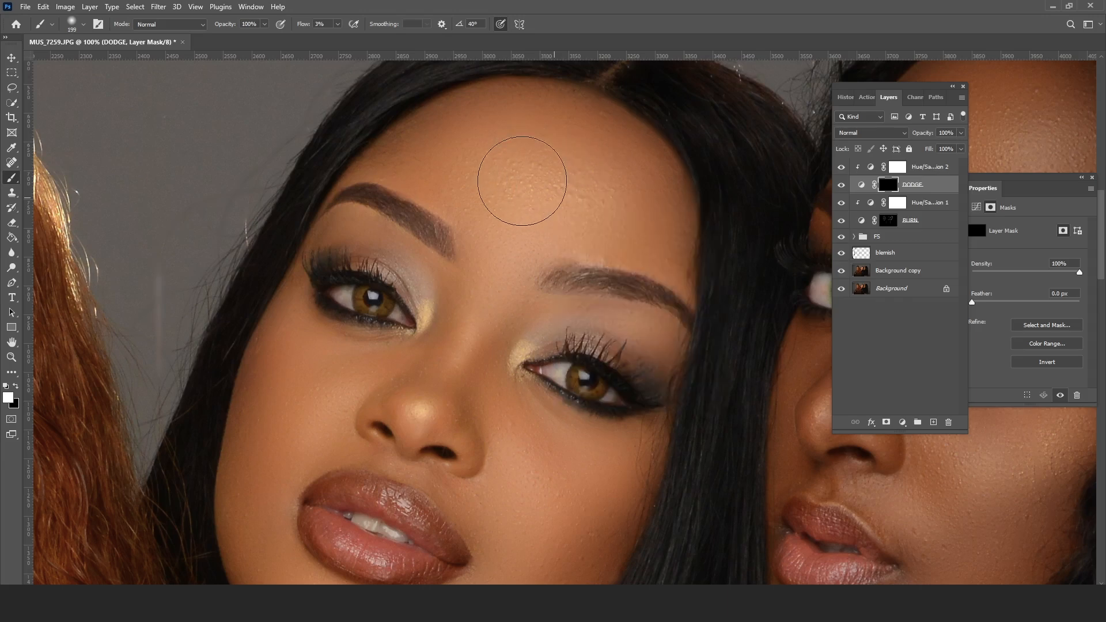
left_click_drag(495, 266, 433, 243)
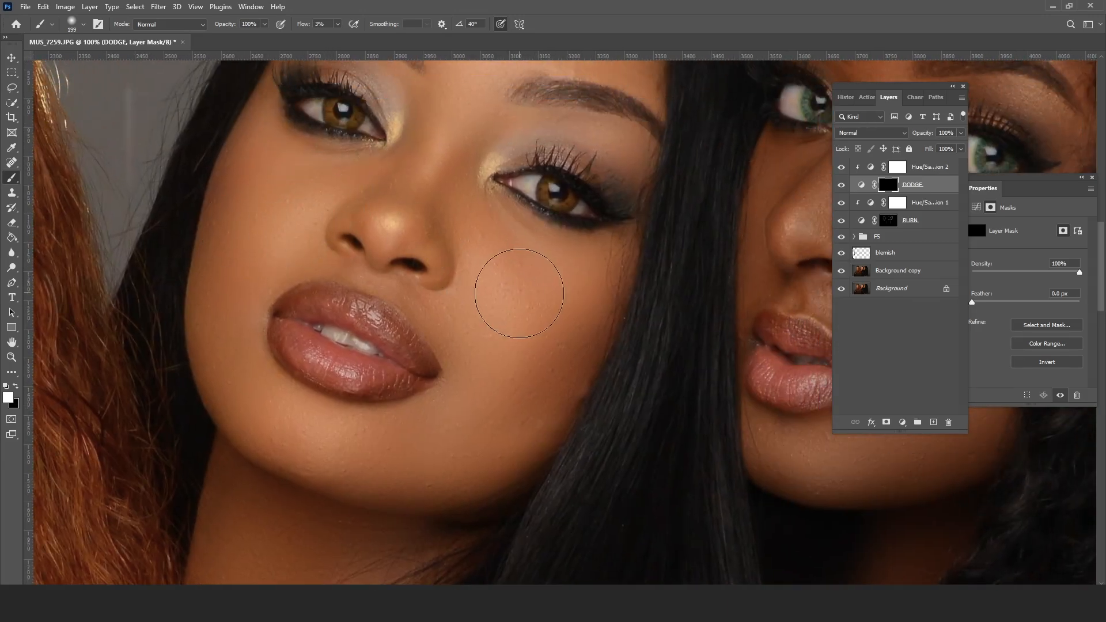
left_click_drag(499, 420, 517, 306)
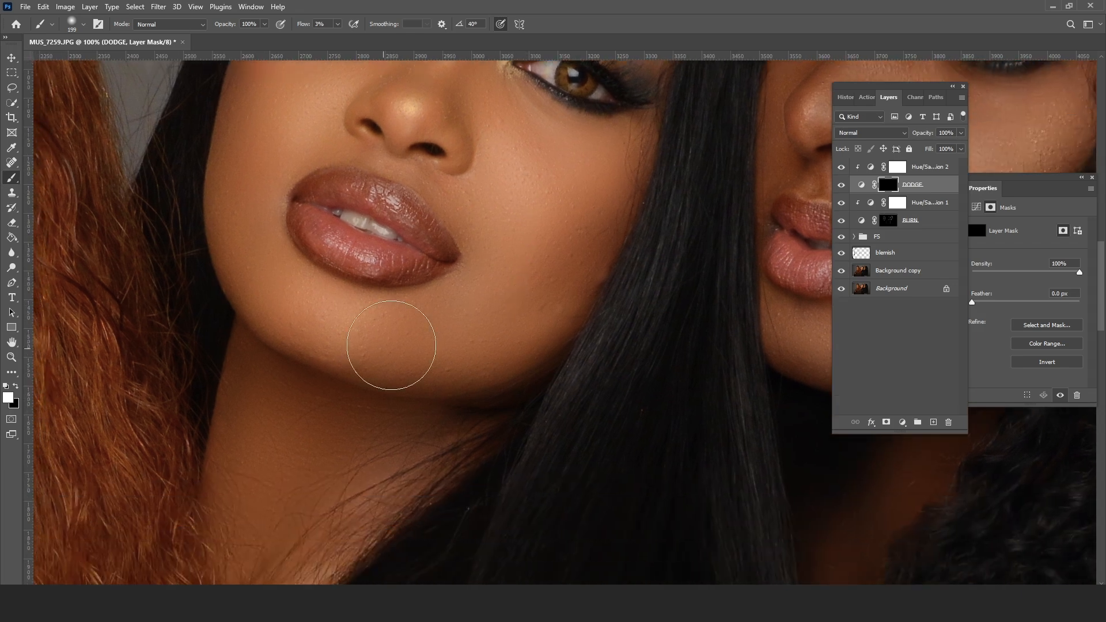
- Reduce the brush to 34 px and dodge the finer highlights on the middle woman's face
right_click(311, 305)
mouse_move(304, 294)
left_mouse_down()
mouse_move(368, 325)
mouse_move(300, 303)
mouse_move(374, 317)
mouse_move(303, 314)
left_mouse_up()
left_click_drag(542, 168, 492, 296)
mouse_move(586, 199)
left_mouse_down()
mouse_move(504, 254)
mouse_move(578, 207)
left_mouse_up()
right_click(534, 242)
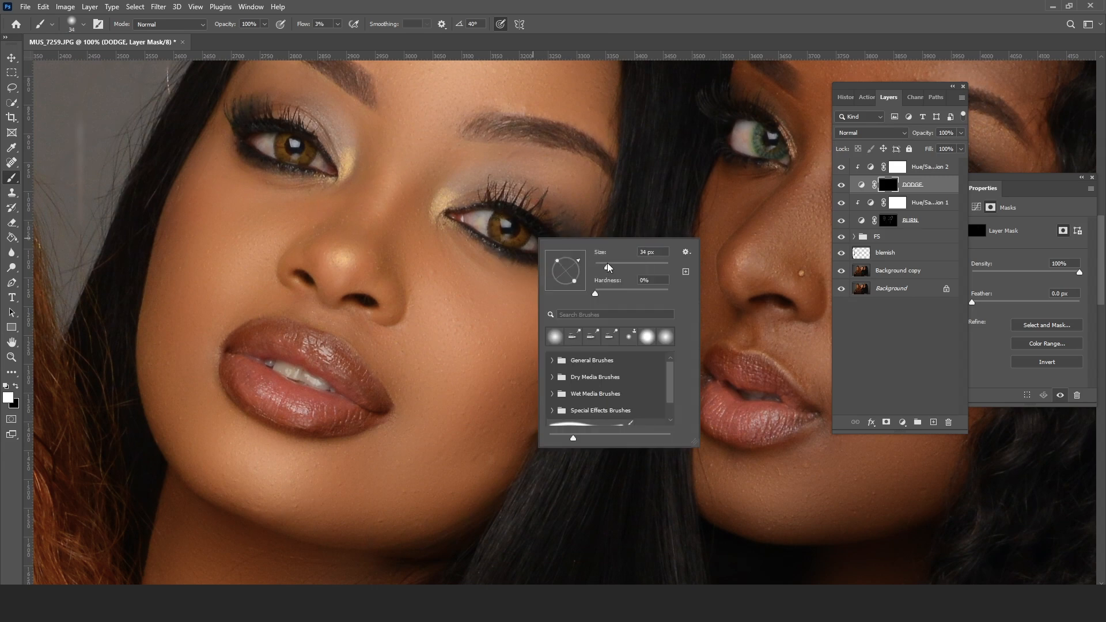
key("Return")
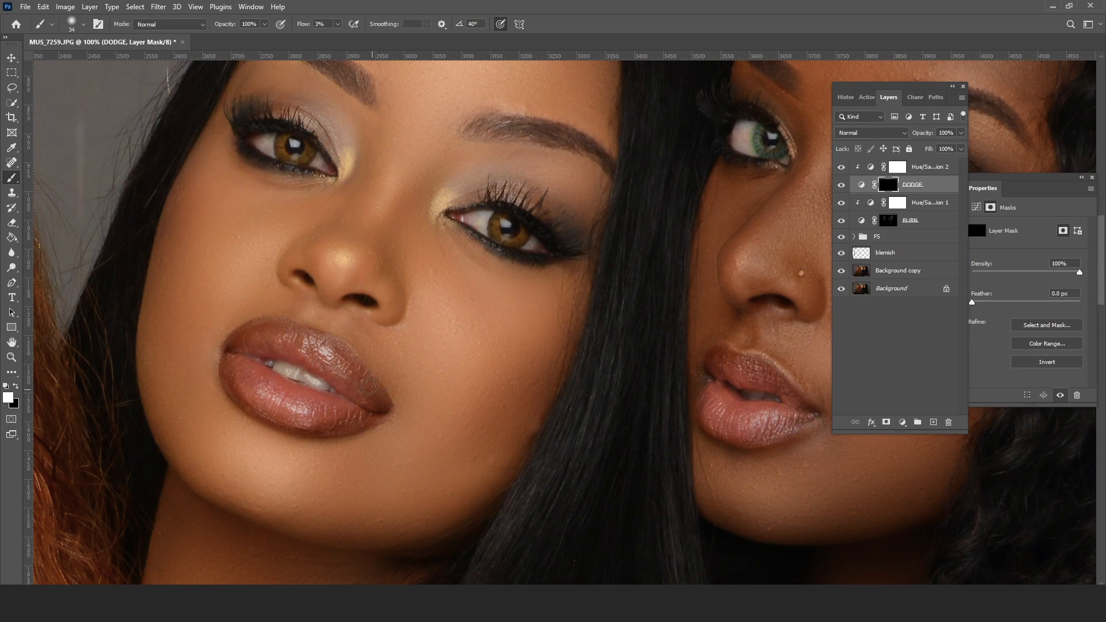
- Enlarge the brush to 77 px and dodge the curly-haired woman's nose and the area around her eyes
mouse_move(434, 312)
left_mouse_down()
mouse_move(388, 306)
mouse_move(219, 340)
left_mouse_up()
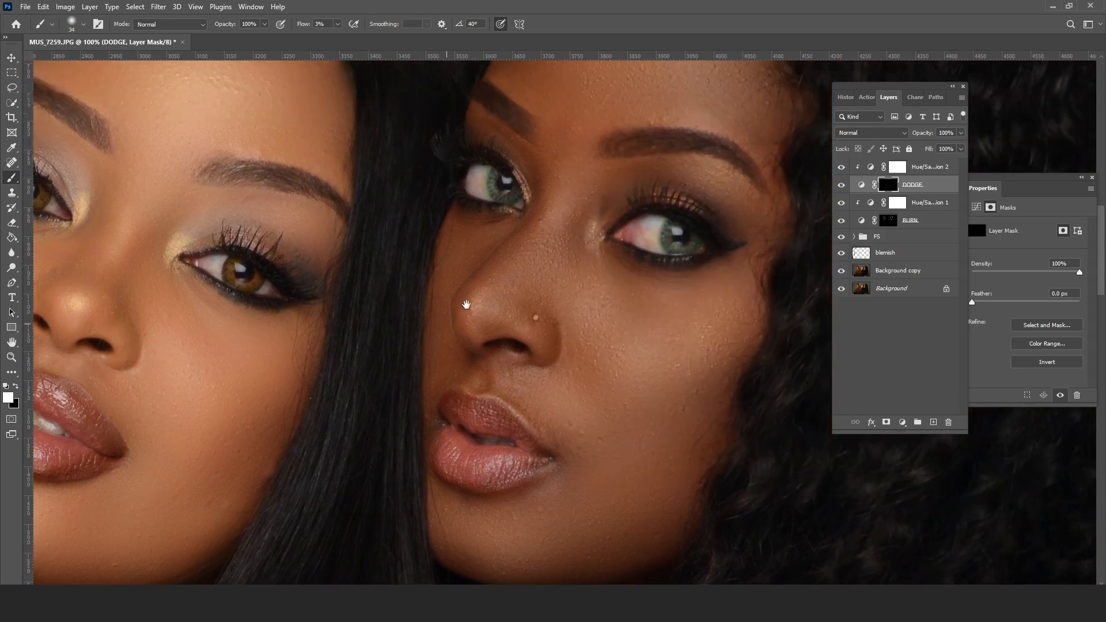
right_click(526, 246)
left_click(615, 274)
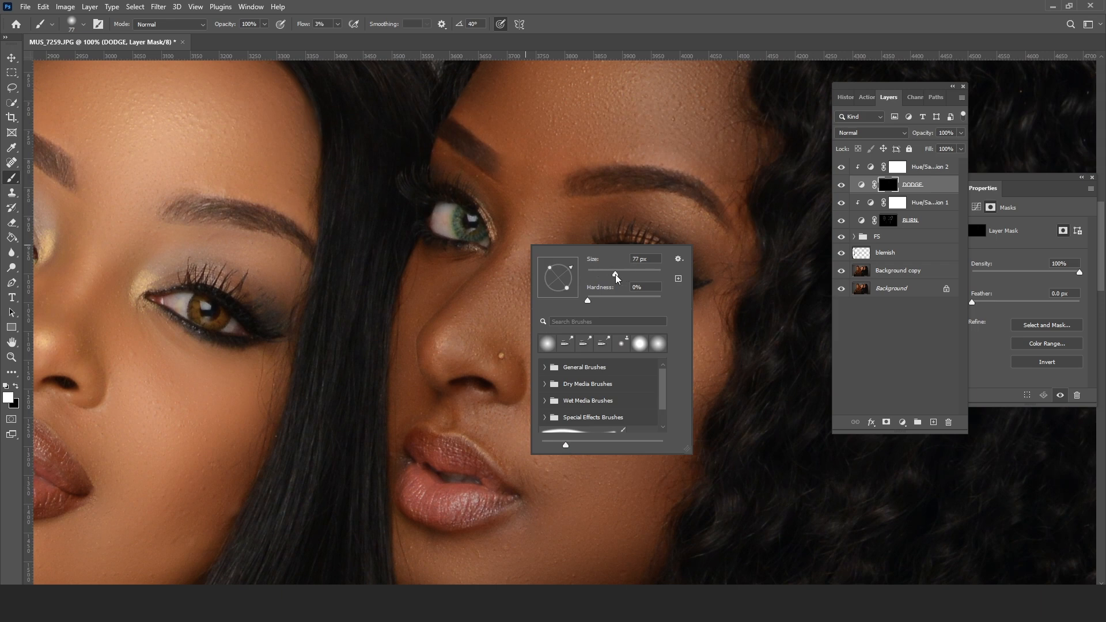
left_click(537, 220)
mouse_move(441, 331)
left_mouse_down()
mouse_move(459, 352)
mouse_move(478, 339)
left_mouse_up()
left_click_drag(533, 242, 509, 281)
left_click_drag(647, 202, 688, 218)
key("space")
mouse_move(666, 307)
left_mouse_down()
mouse_move(640, 231)
mouse_move(532, 363)
mouse_move(545, 436)
mouse_move(511, 494)
mouse_move(463, 487)
left_mouse_up()
- Enlarge the brush to 161 px and dodge the curly-haired woman's cheek and forehead
right_click(568, 298)
left_click(672, 327)
left_click(542, 303)
key("space")
left_click_drag(531, 222, 503, 378)
mouse_move(557, 175)
left_mouse_down()
mouse_move(550, 215)
mouse_move(559, 198)
left_mouse_up()
mouse_move(594, 163)
left_mouse_down()
mouse_move(618, 178)
mouse_move(641, 225)
mouse_move(598, 173)
left_mouse_up()
- Dodge the red-haired woman's forehead with the 161 px brush
left_click_drag(667, 252, 807, 248)
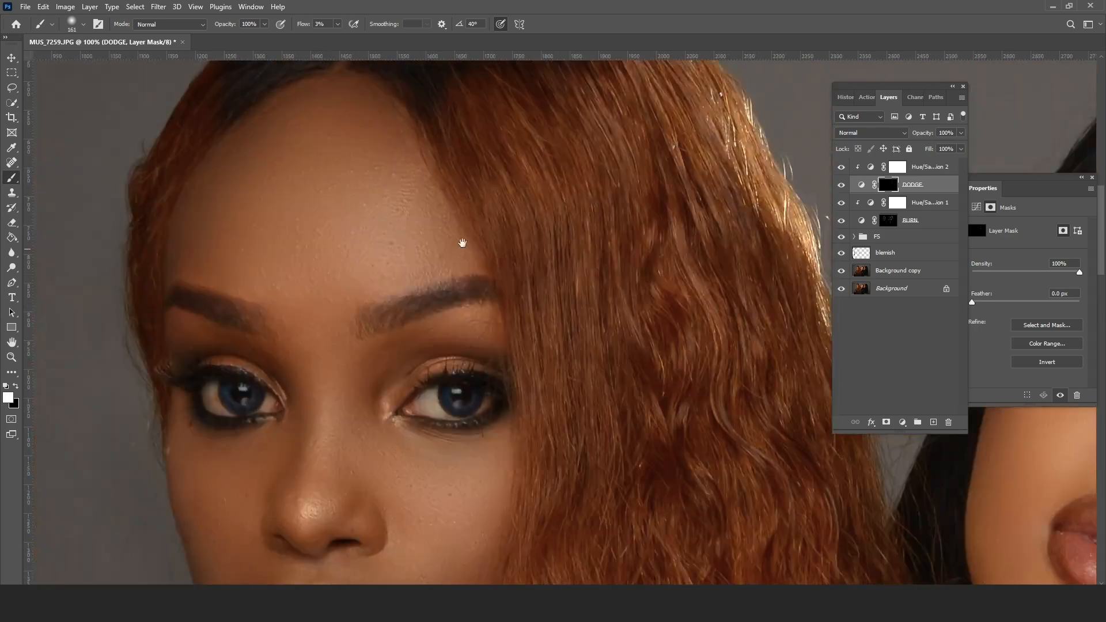
left_click_drag(461, 244, 775, 242)
left_click_drag(740, 187, 649, 185)
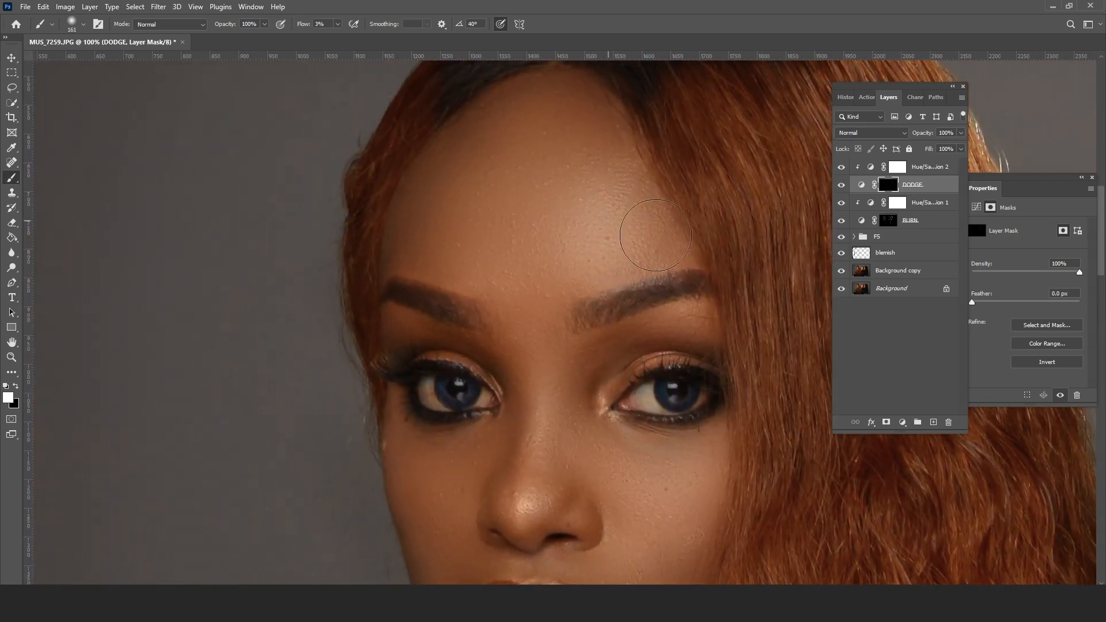
left_click_drag(618, 330, 583, 197)
- Dodge the red-haired woman's nose bridge with a 28 px brush and her upper cheek with a 66 px brush
right_click(646, 261)
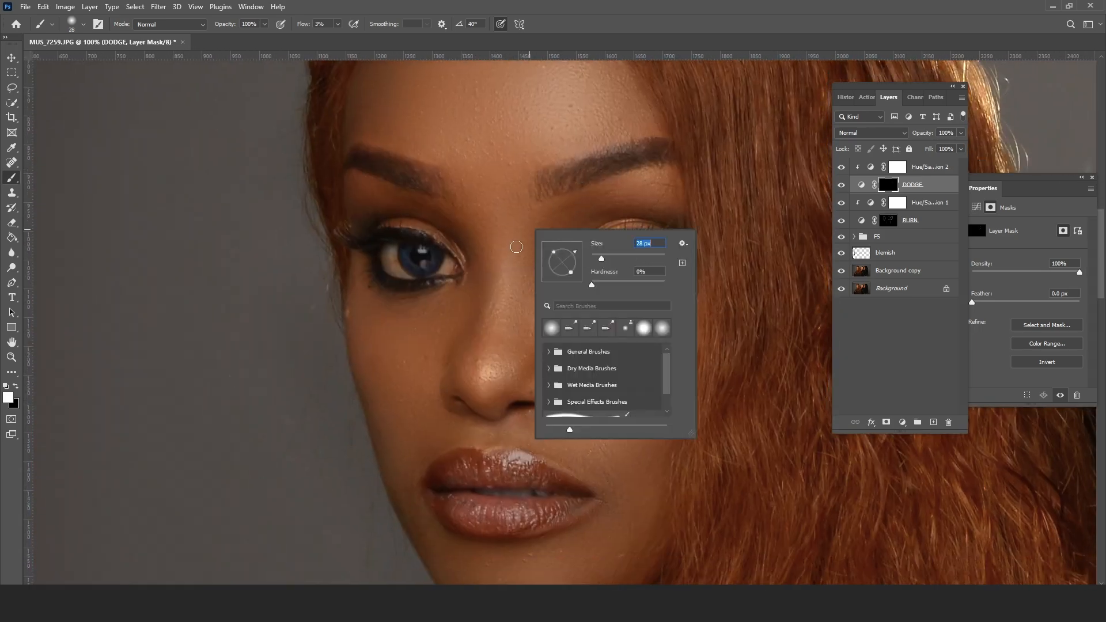
left_click(515, 242)
right_click(583, 299)
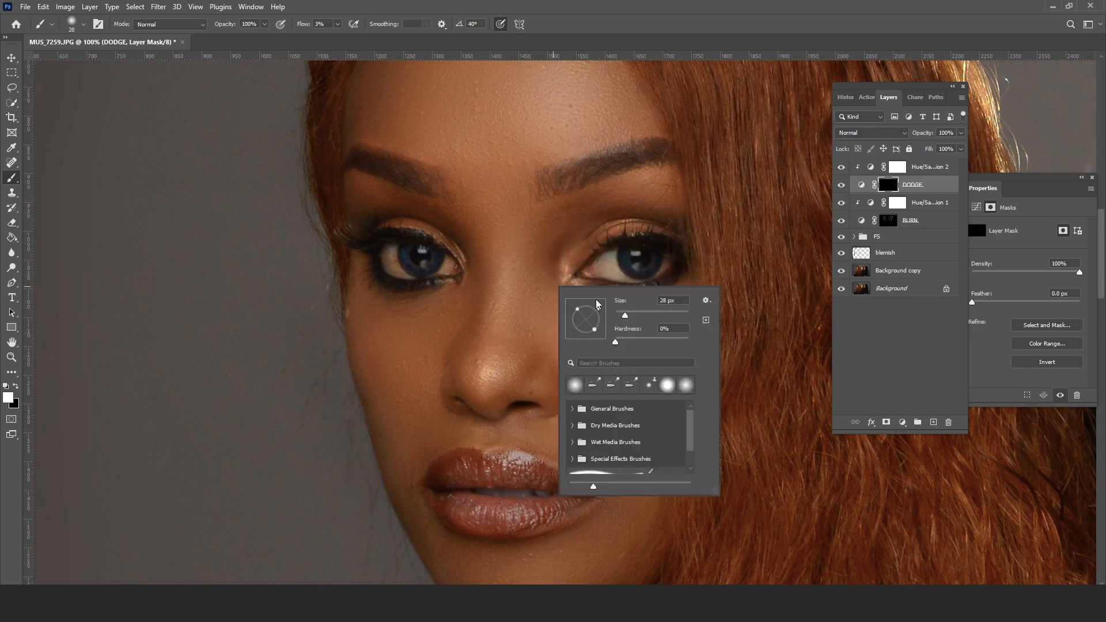
left_click(497, 249)
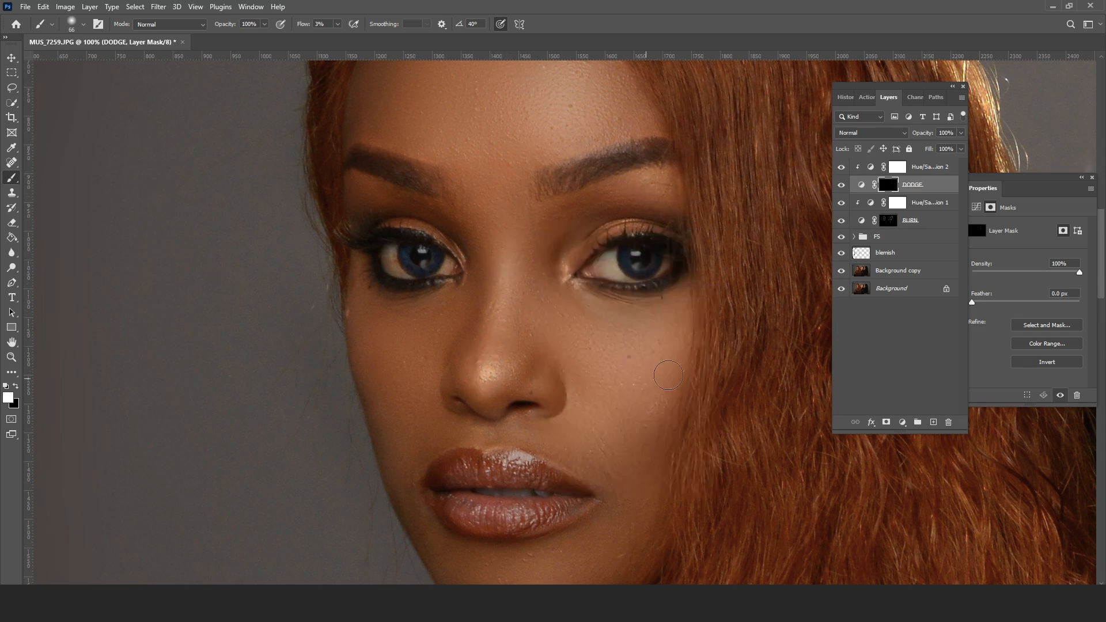
key("space")
left_click_drag(690, 413, 629, 324)
- Dodge the red-haired woman's cheek with a 228 px brush and her chin with a 136 px brush
right_click(575, 263)
left_click_drag(689, 294, 692, 291)
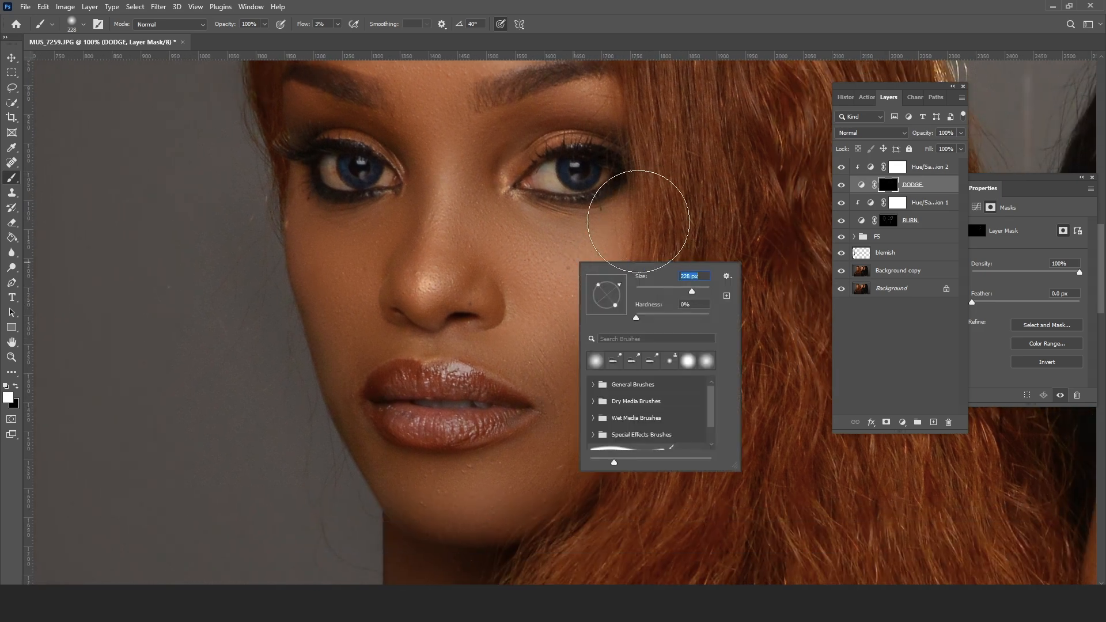
left_click(617, 255)
right_click(478, 389)
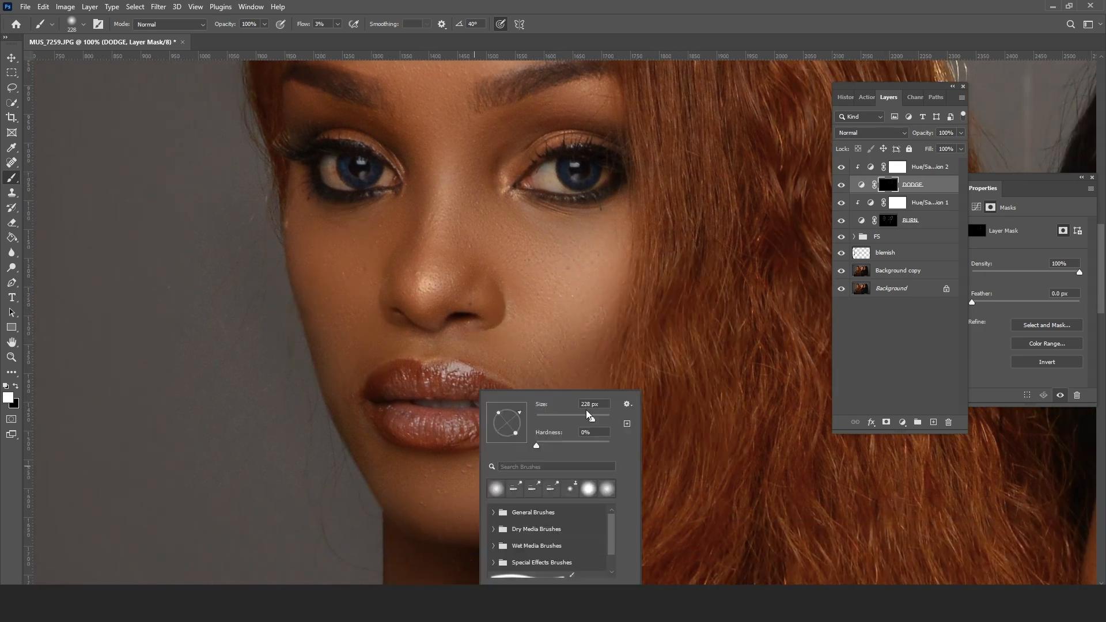
left_click(580, 419)
left_click(413, 493)
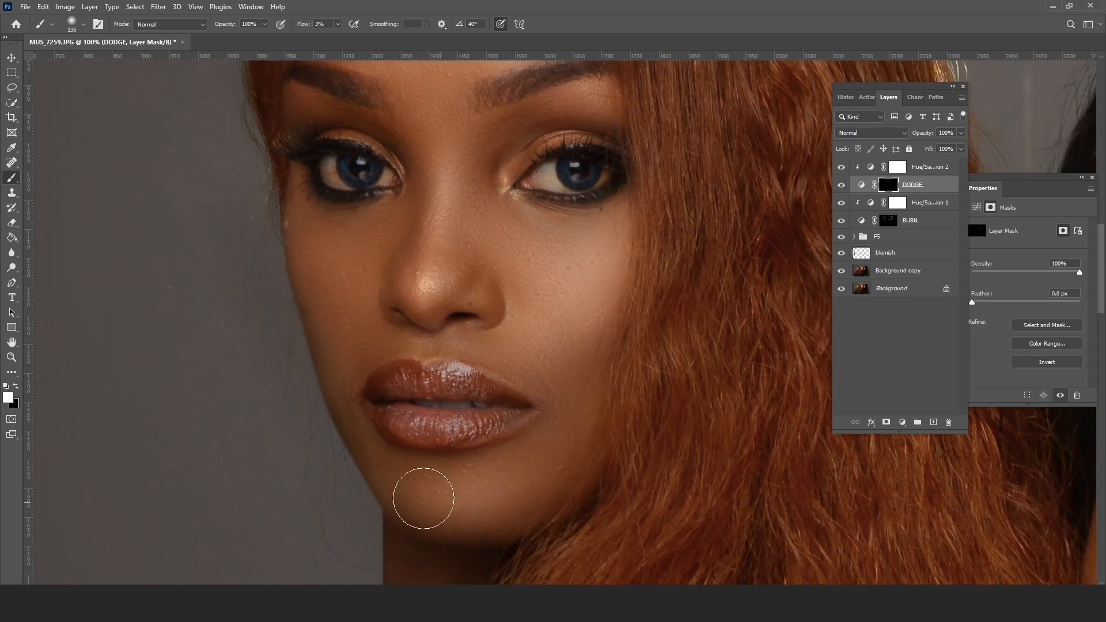
- Examine the dodged highlights on all three women, from the red-haired woman's brows to the others' faces and hair
key("space")
left_click_drag(596, 309, 542, 500)
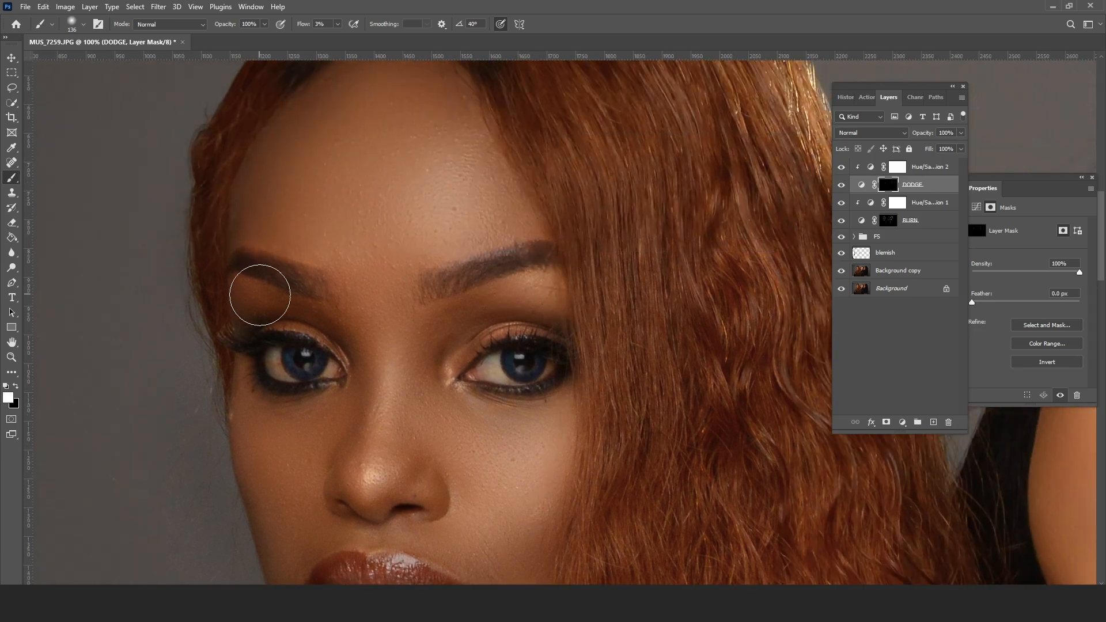
key("space")
left_click_drag(450, 344, 421, 295)
left_click_drag(789, 235, 546, 269)
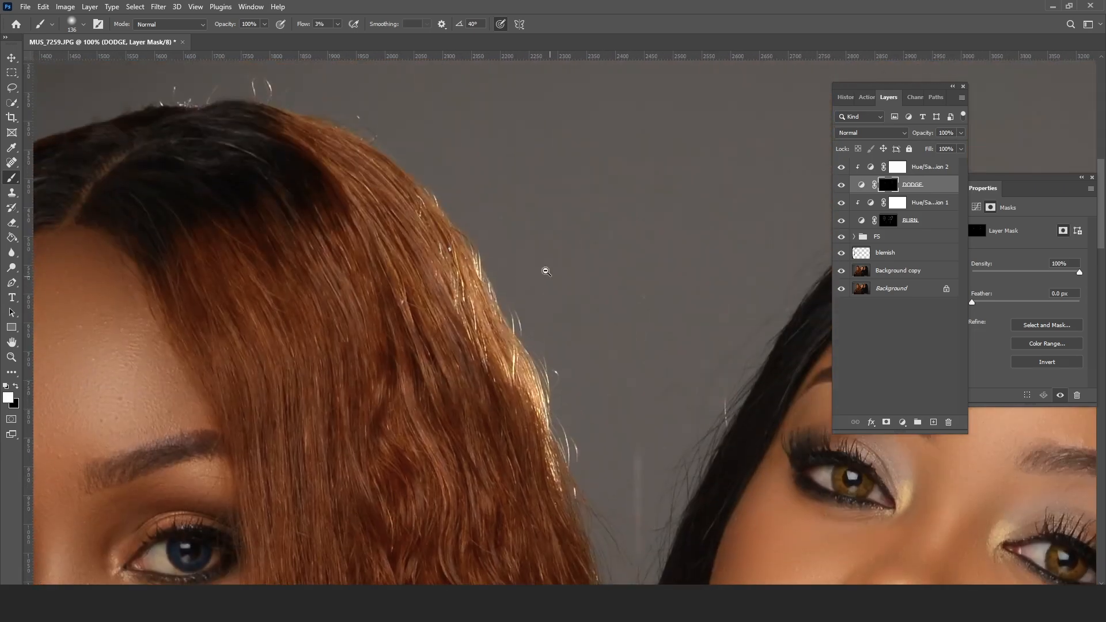
scroll(543, 265, "down", 3)
key("space")
mouse_move(549, 506)
left_mouse_down()
mouse_move(548, 333)
mouse_move(558, 309)
mouse_move(524, 354)
left_mouse_up()
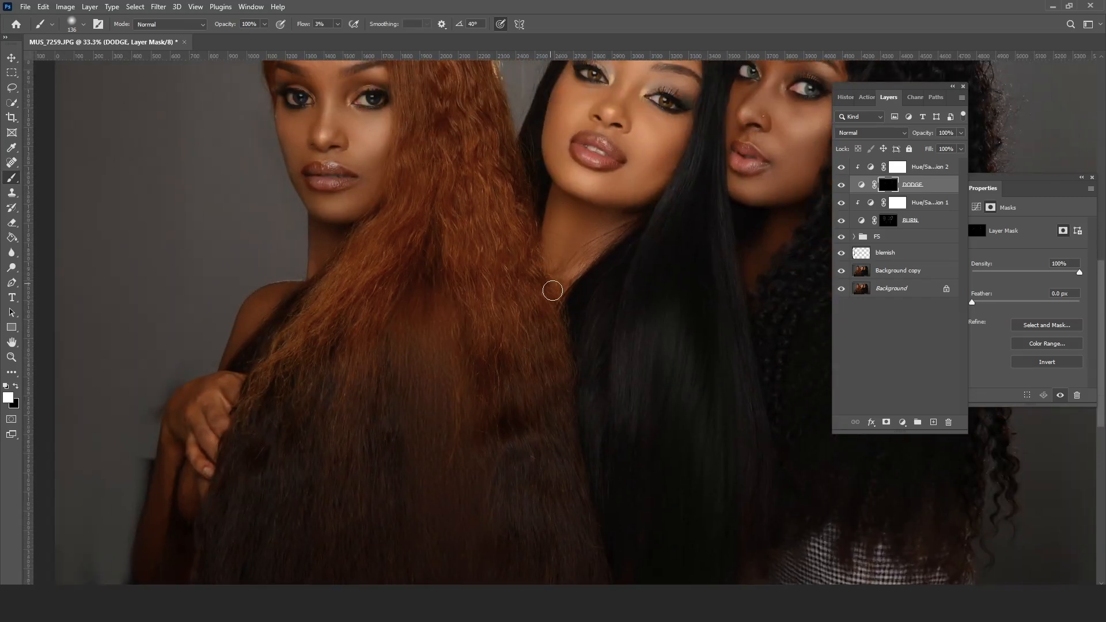
key("space")
left_click_drag(574, 287, 372, 253)
key("space")
left_click_drag(662, 95, 612, 254)
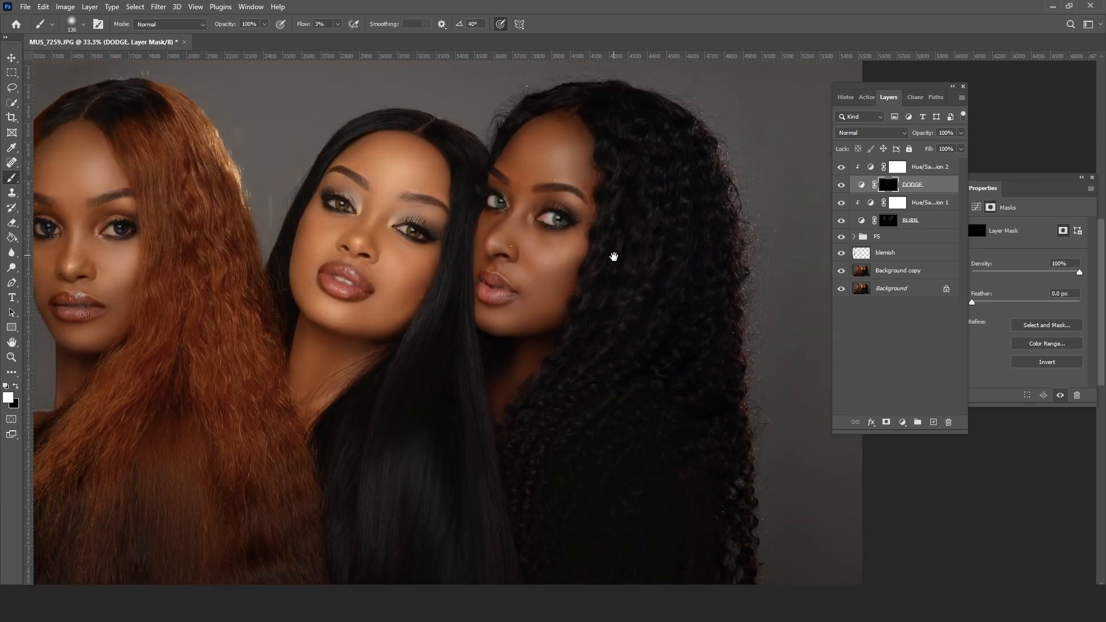
key("space")
left_click_drag(617, 302, 709, 190)
- Compare the full portrait with the DODGE layer hidden and shown
left_click(569, 201, "alt")
left_click(569, 201, "alt")
left_click(570, 201, "alt")
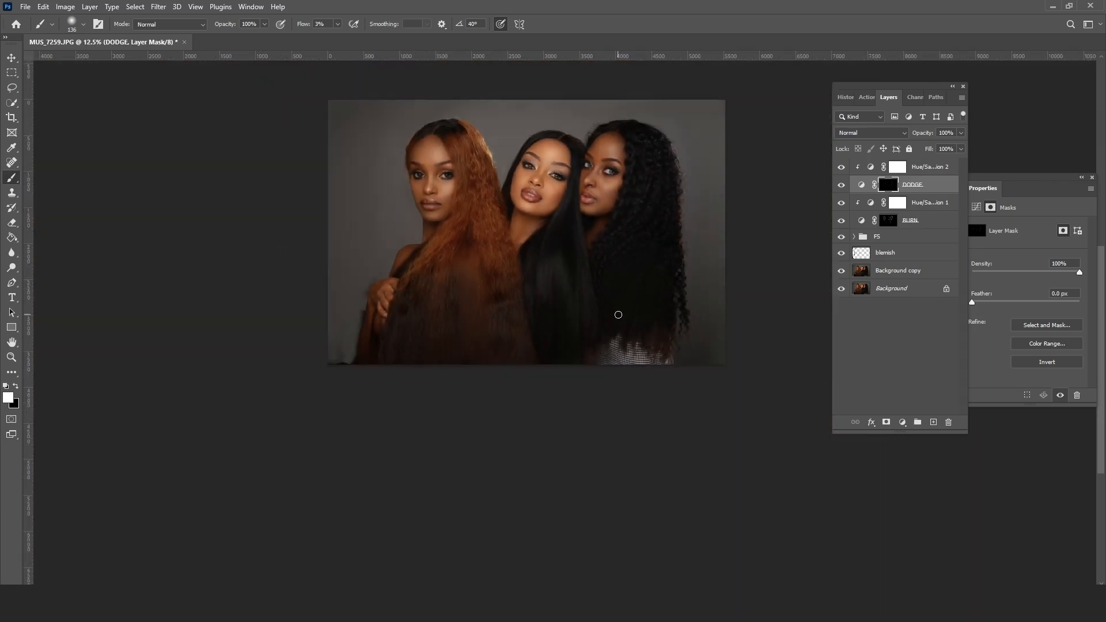
right_click(577, 274)
left_click(842, 186)
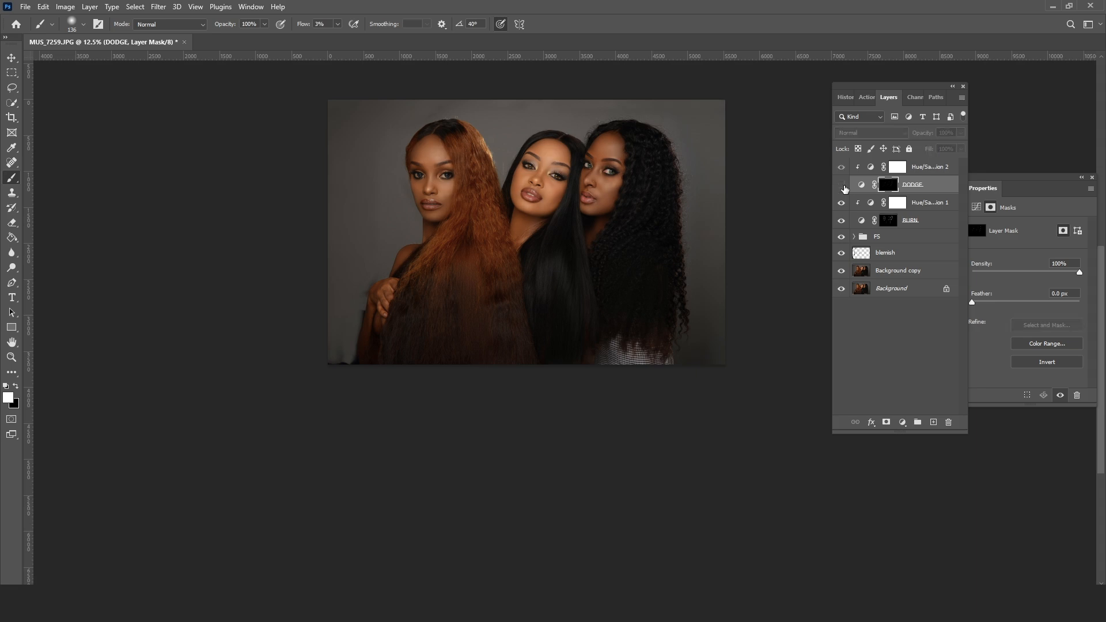
left_click(842, 186)
left_click(842, 186)
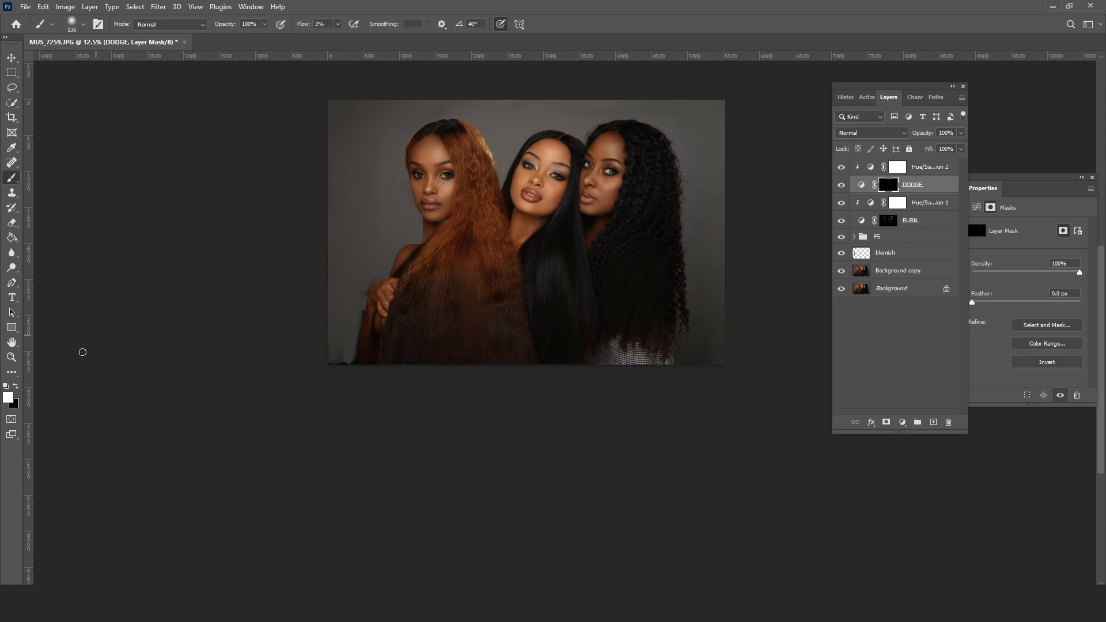
- Add a Hue/Saturation adjustment layer above the DODGE layer's clipped Hue/Saturation layer
left_click(13, 357)
left_click(576, 143)
left_click(576, 144)
left_click(576, 151)
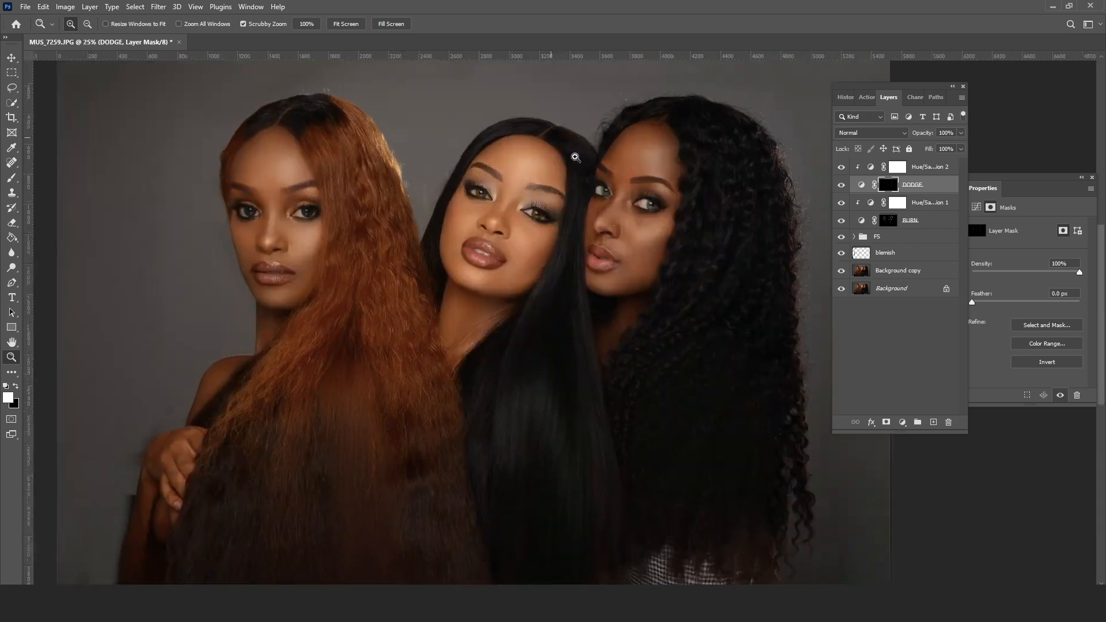
left_click_drag(483, 160, 583, 185)
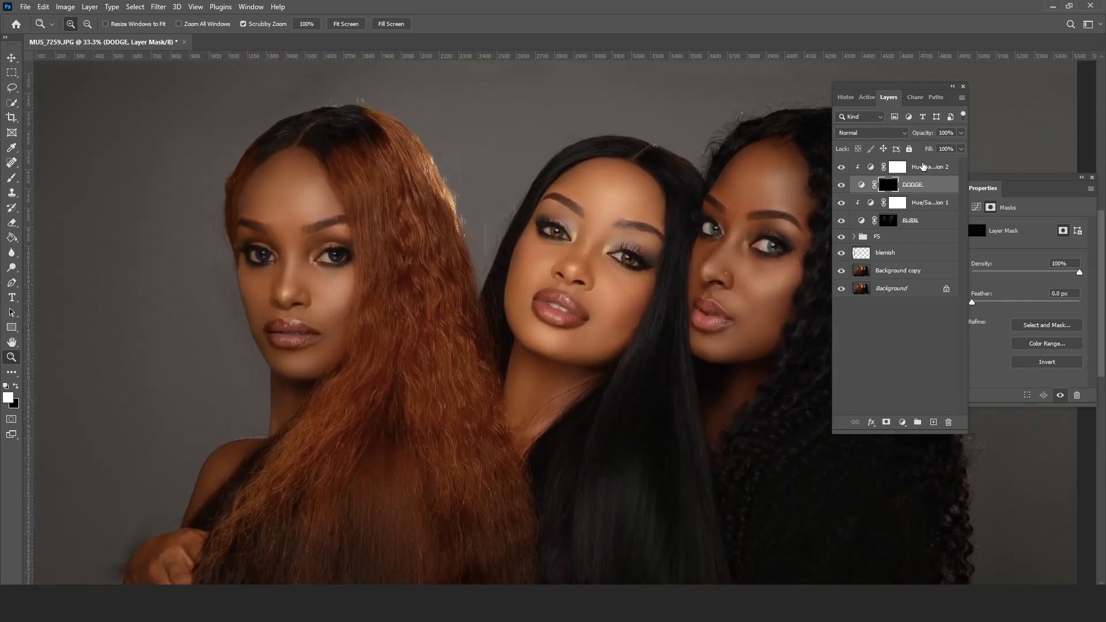
left_click(917, 166)
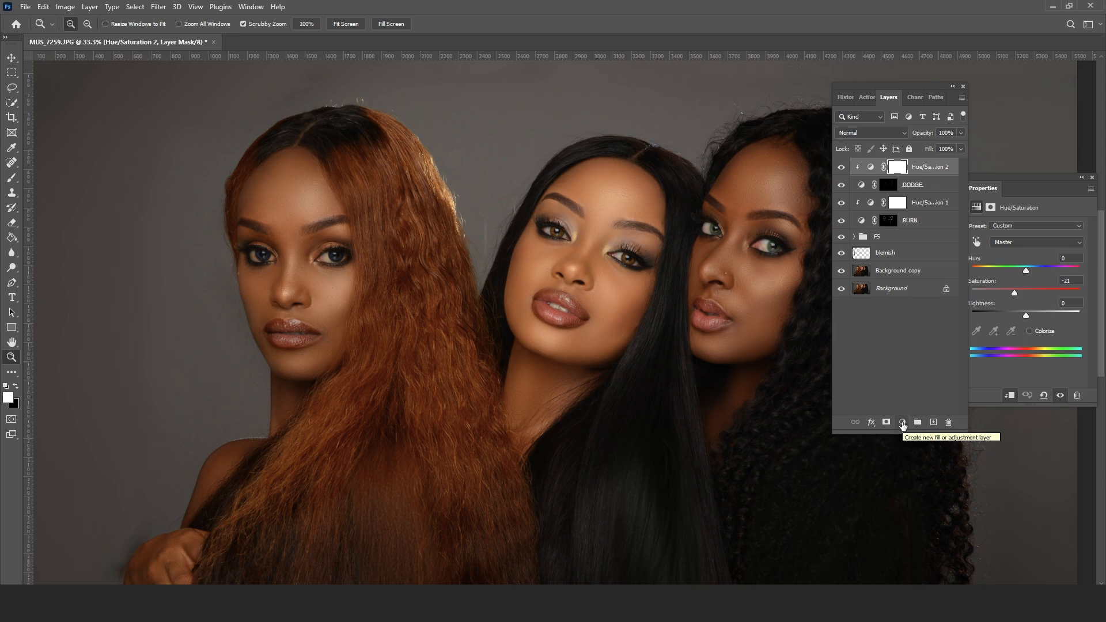
left_click(902, 424)
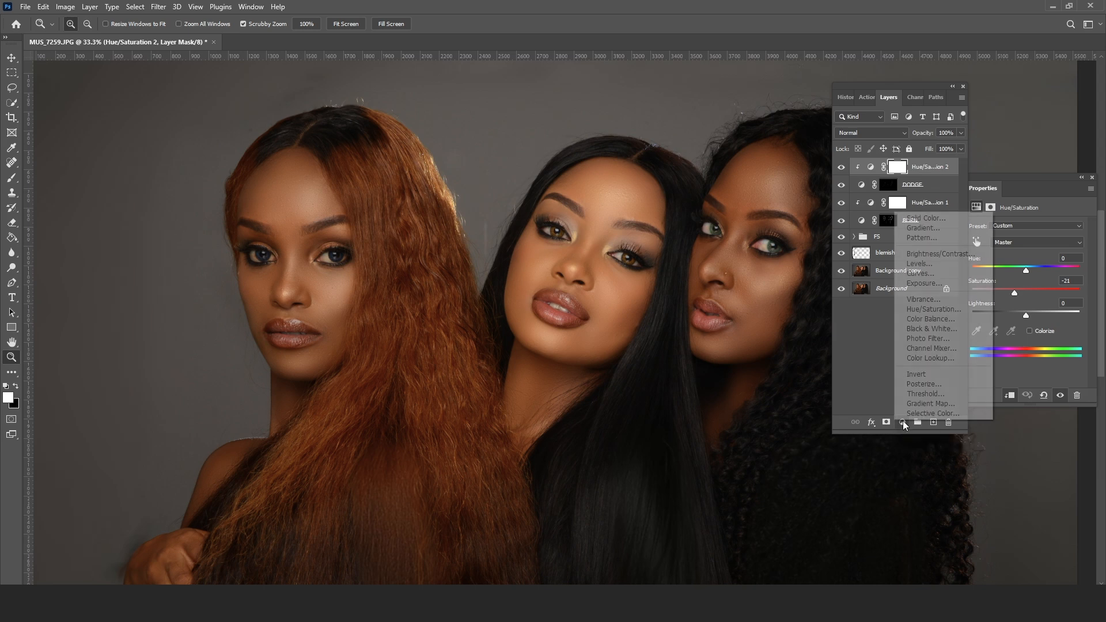
left_click(930, 310)
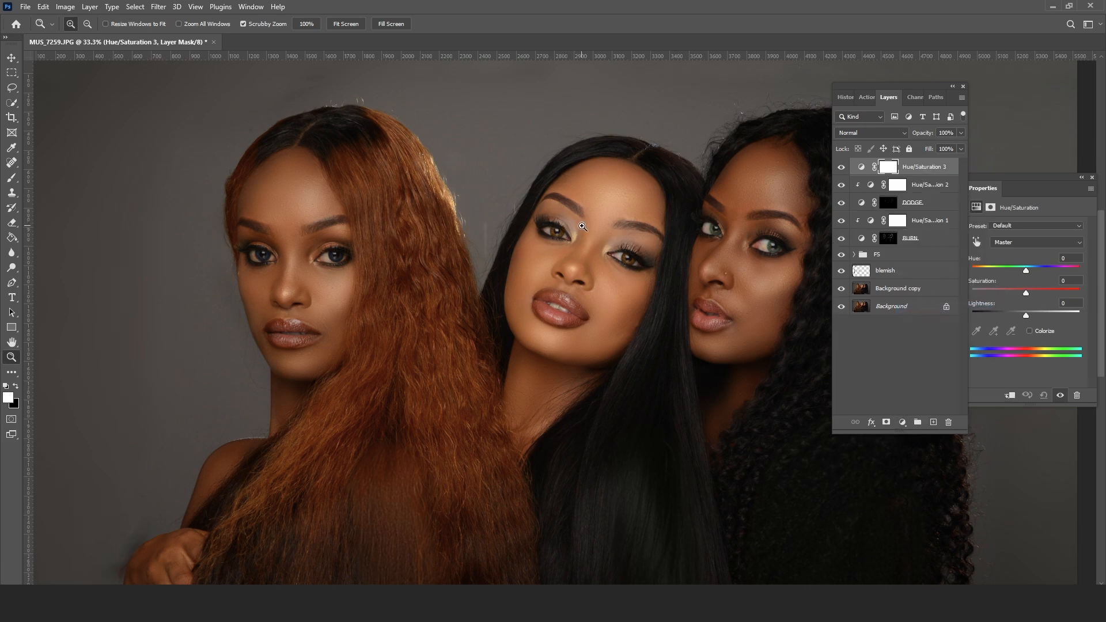
- Set the new Hue/Saturation adjustment to hue -138, saturation -56 and lightness +18
left_click_drag(583, 227, 997, 295)
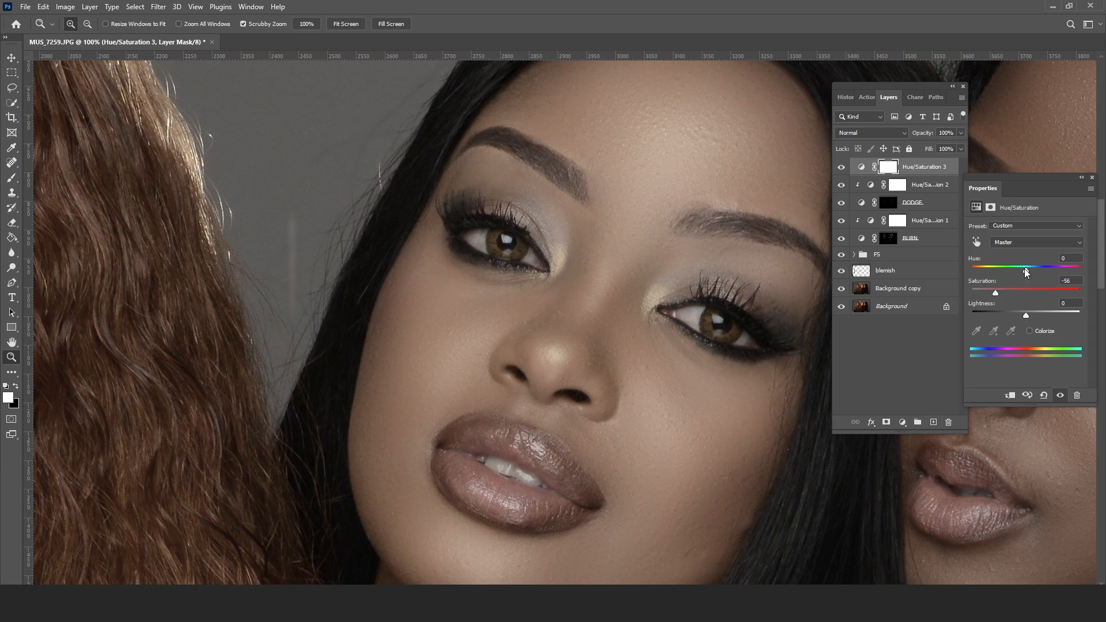
left_click_drag(1025, 270, 983, 271)
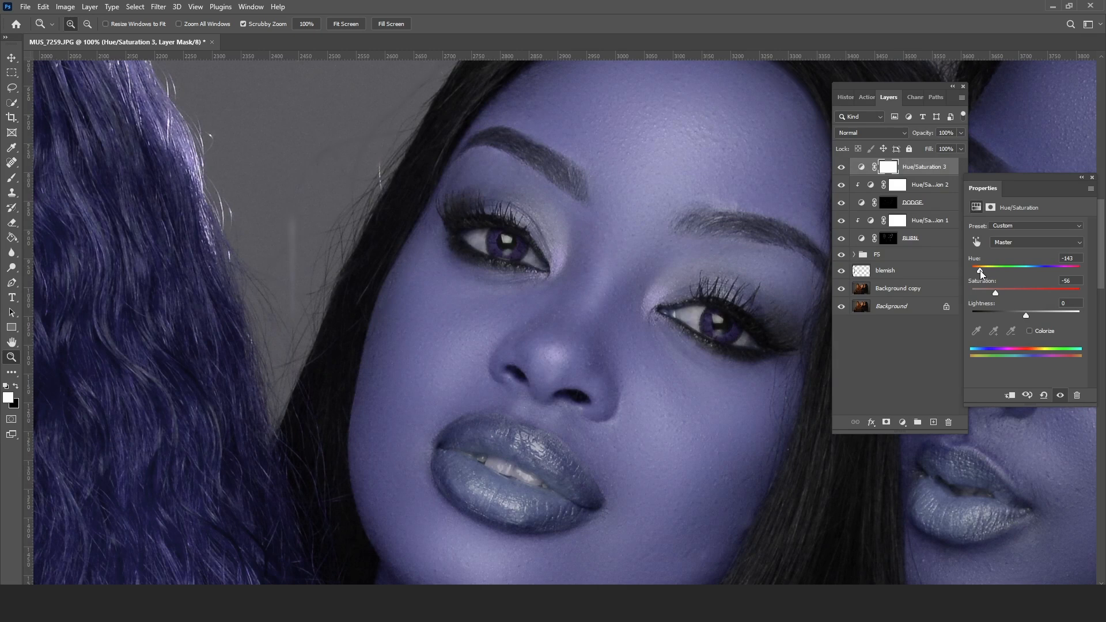
left_click_drag(980, 272, 982, 272)
left_click(1032, 314)
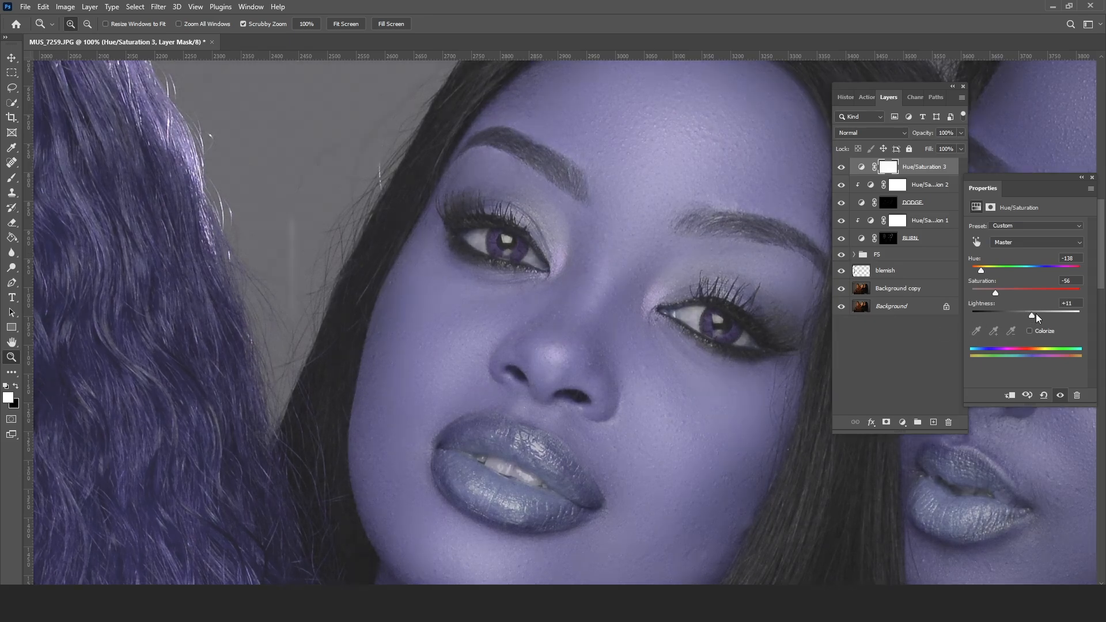
left_click(1035, 314)
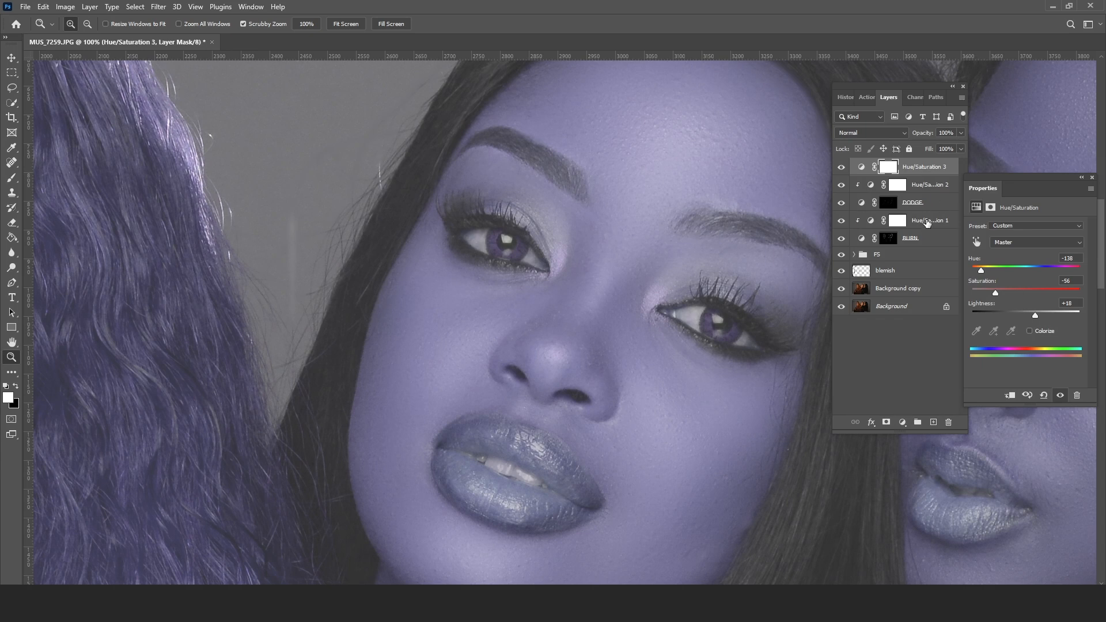
- Rename the new adjustment layer "eyes" and invert its mask to black
left_click(889, 170)
double_click(913, 169)
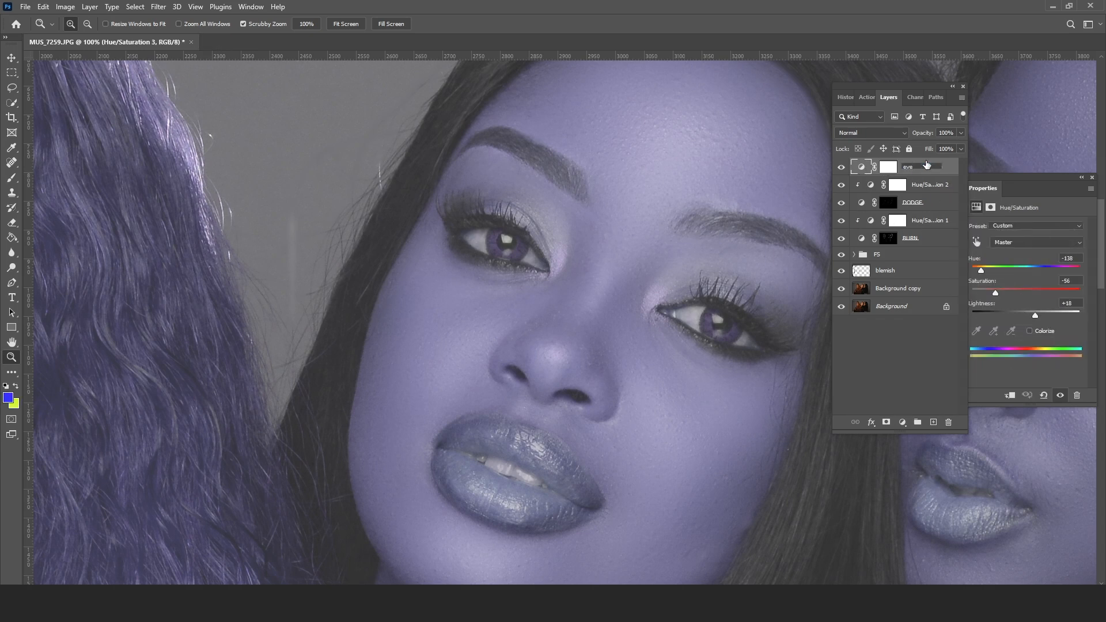
left_click(888, 169)
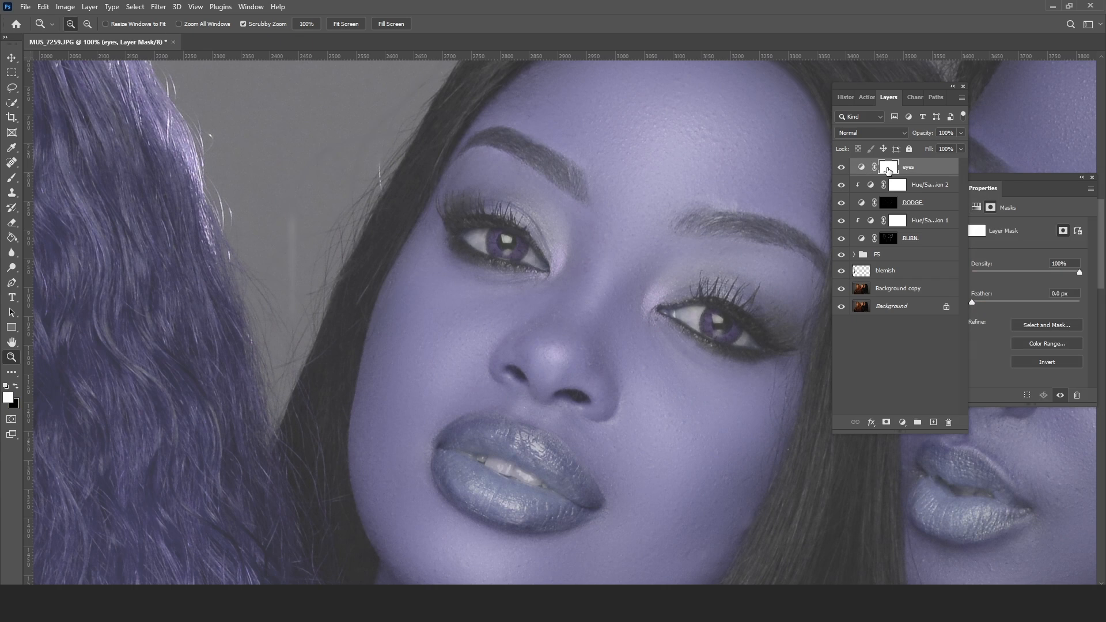
key("ctrl+i")
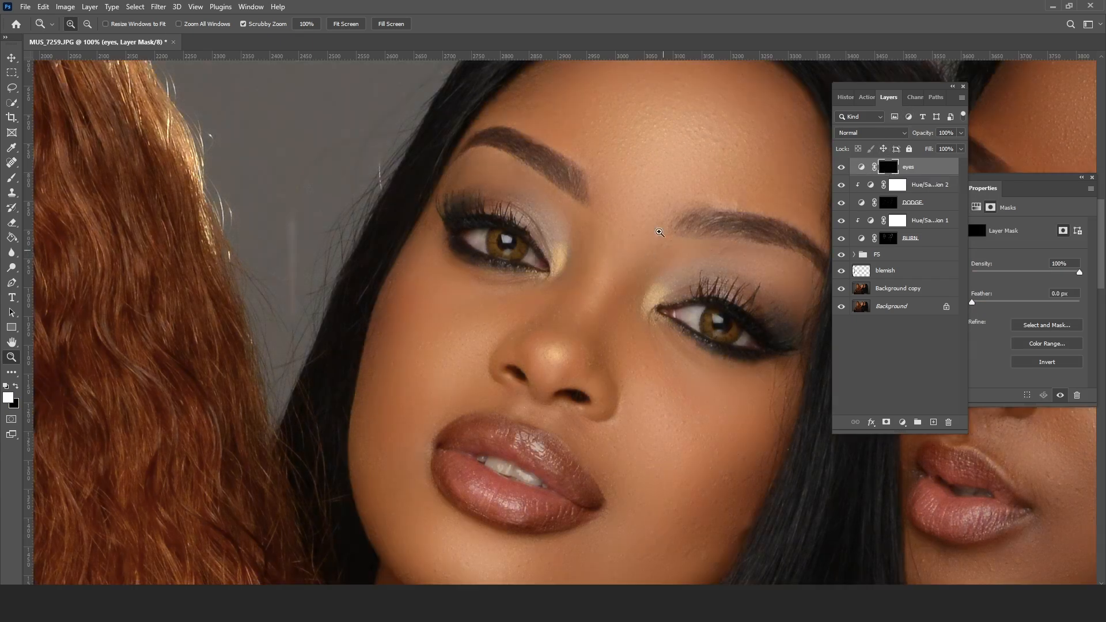
- Paint the whites of the middle woman's eye nearer the red hair on the eyes mask, using a 28 px brush at 100% flow
left_click(541, 249)
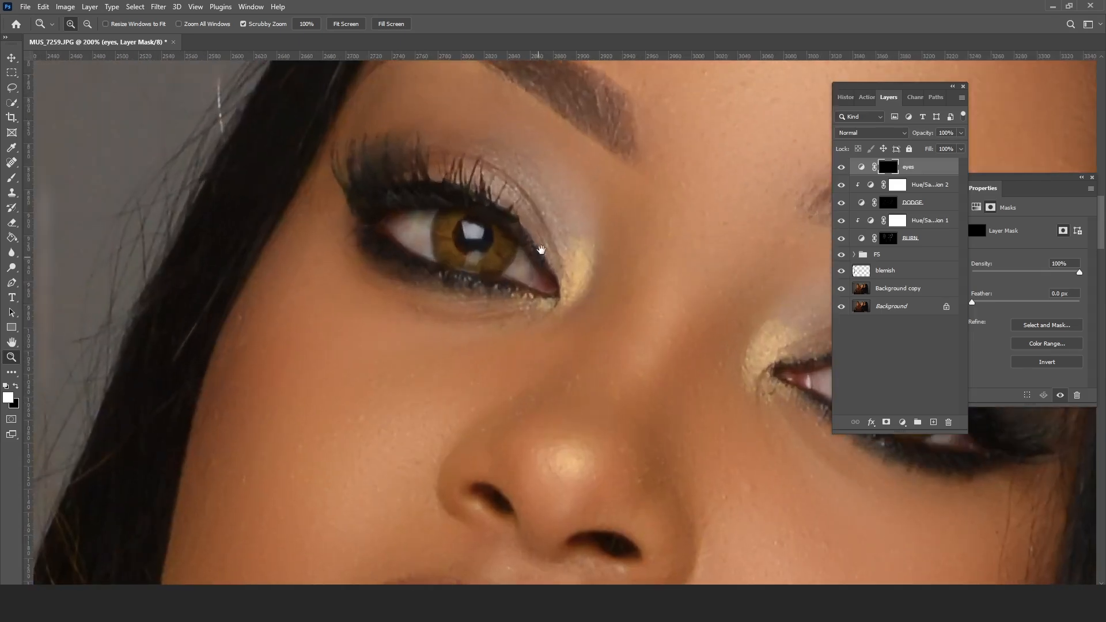
left_click_drag(308, 247, 286, 215)
left_click(50, 222)
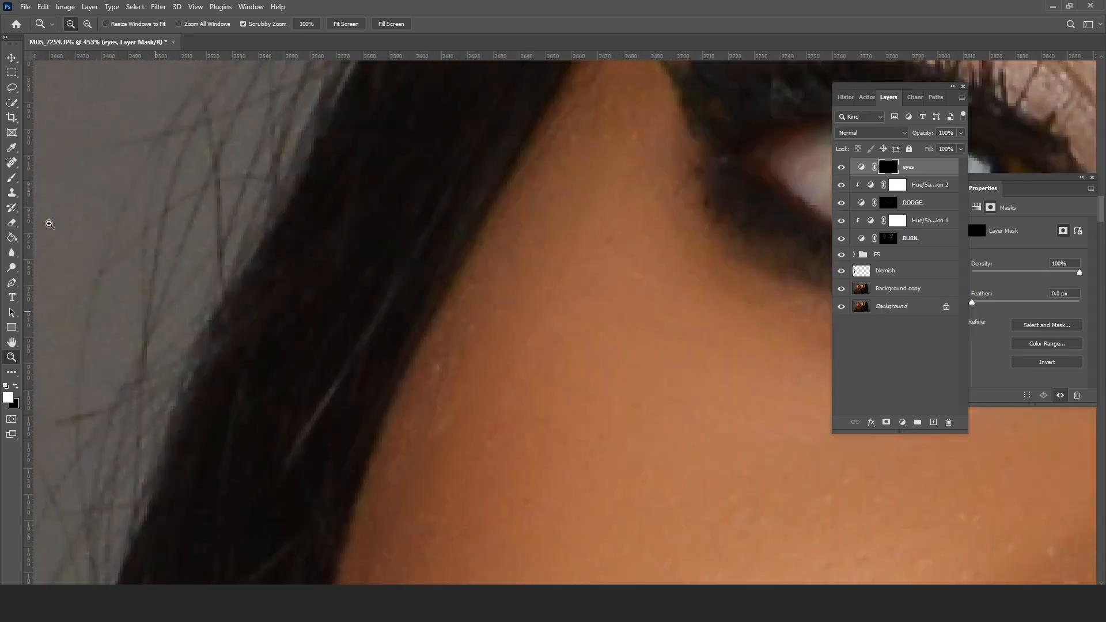
left_click(11, 178)
left_click_drag(570, 200, 451, 224)
right_click(491, 229)
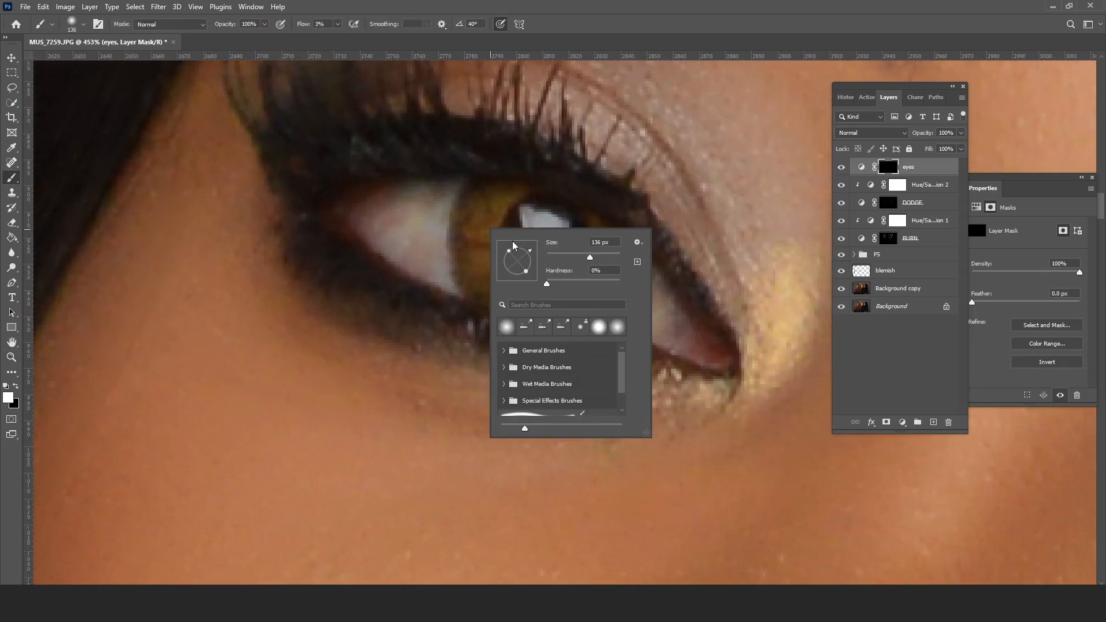
left_click(338, 26)
mouse_move(403, 218)
left_mouse_down()
mouse_move(427, 262)
mouse_move(435, 195)
mouse_move(389, 204)
mouse_move(395, 232)
left_mouse_up()
mouse_move(614, 284)
left_mouse_down()
mouse_move(541, 208)
mouse_move(589, 237)
left_mouse_up()
- Paint white on the eyes mask over both sides of the eye white in the middle woman's other eye
left_click_drag(621, 225, 242, 158)
mouse_move(777, 231)
left_mouse_down()
mouse_move(469, 163)
mouse_move(400, 122)
left_mouse_up()
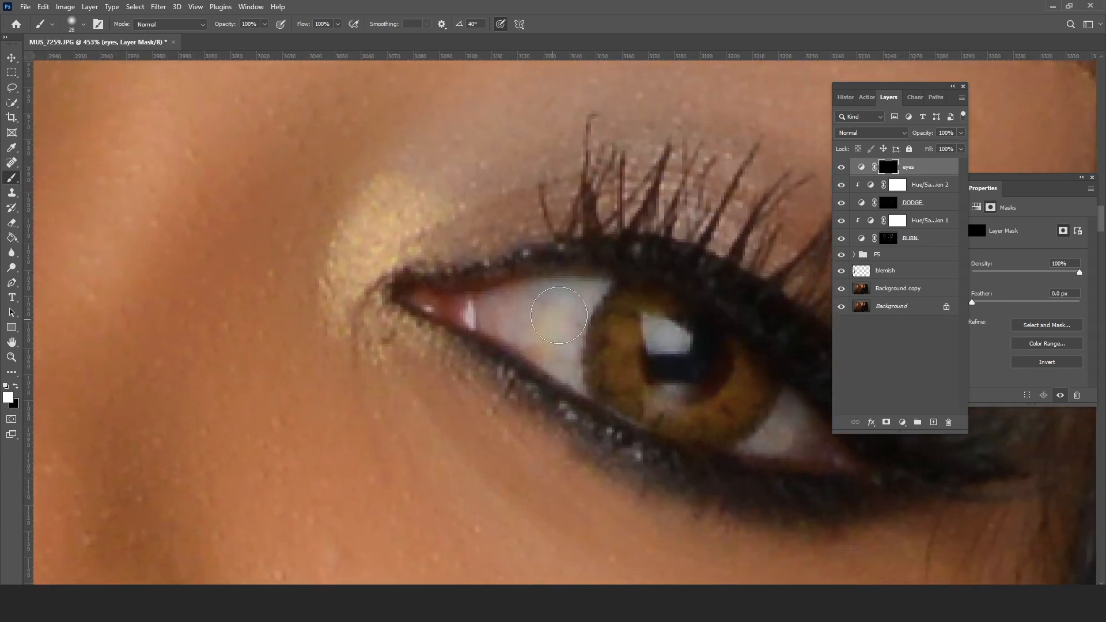
mouse_move(553, 300)
left_mouse_down()
mouse_move(355, 204)
mouse_move(280, 191)
mouse_move(353, 204)
mouse_move(363, 189)
mouse_move(360, 218)
mouse_move(331, 215)
mouse_move(322, 198)
mouse_move(401, 220)
mouse_move(435, 203)
mouse_move(426, 241)
mouse_move(319, 210)
left_mouse_up()
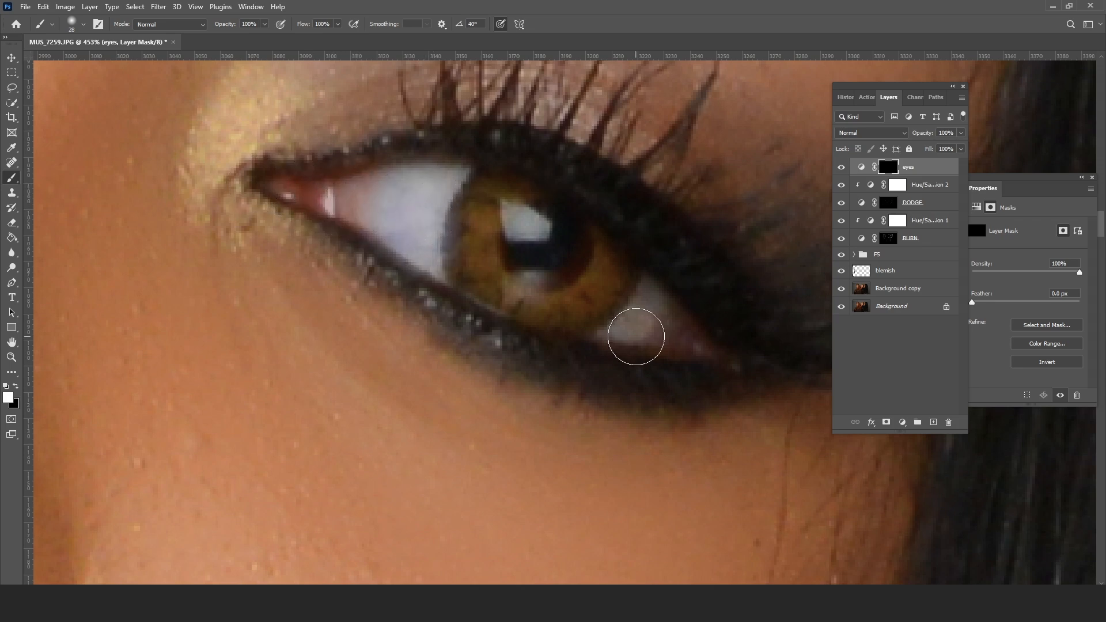
mouse_move(634, 333)
left_mouse_down()
mouse_move(679, 329)
mouse_move(639, 333)
mouse_move(661, 329)
left_mouse_up()
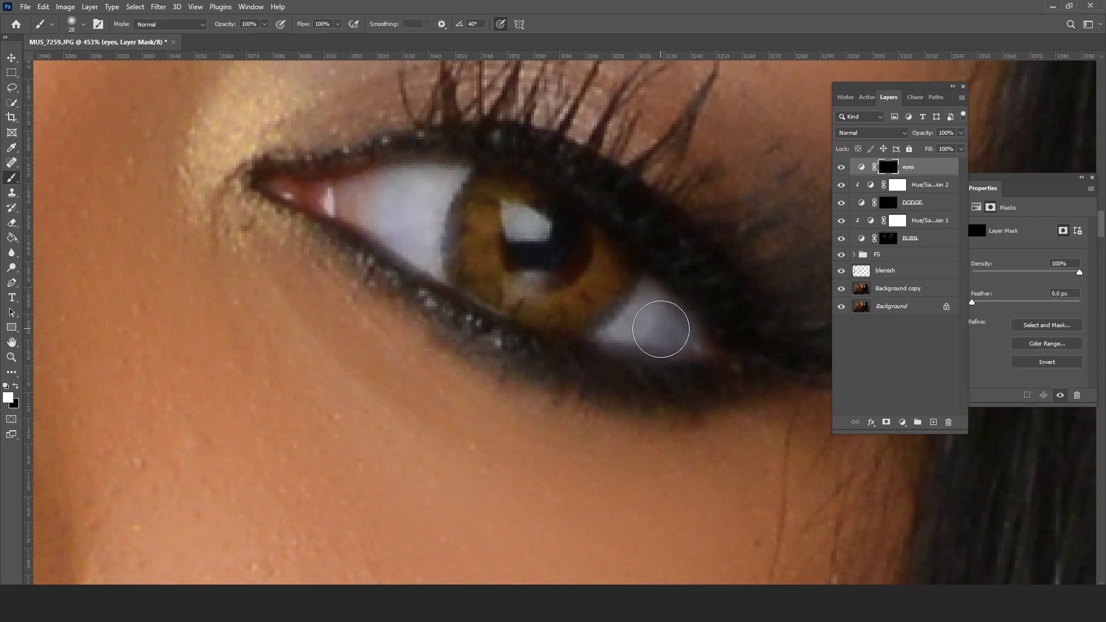
- Whiten the eye white on both sides of the iris in the red-haired woman's eye nearer the middle woman
key("space")
left_click_drag(365, 257, 647, 345)
mouse_move(346, 288)
left_mouse_down()
mouse_move(507, 363)
mouse_move(645, 374)
left_mouse_up()
mouse_move(320, 258)
left_mouse_down()
mouse_move(481, 279)
mouse_move(749, 271)
left_mouse_up()
mouse_move(519, 472)
left_mouse_down()
mouse_move(442, 269)
mouse_move(419, 253)
left_mouse_up()
mouse_move(485, 454)
left_mouse_down()
mouse_move(476, 384)
mouse_move(478, 453)
mouse_move(506, 482)
mouse_move(436, 416)
mouse_move(470, 463)
mouse_move(437, 437)
mouse_move(523, 495)
mouse_move(548, 500)
left_mouse_up()
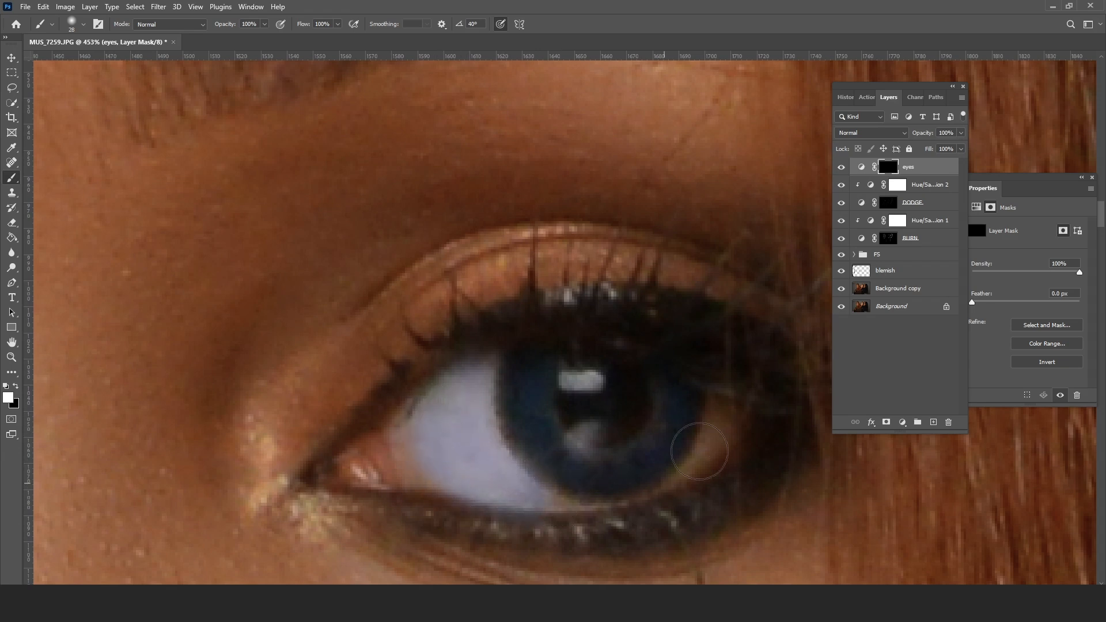
mouse_move(710, 419)
left_mouse_down()
mouse_move(640, 480)
mouse_move(714, 429)
mouse_move(727, 396)
mouse_move(653, 470)
mouse_move(592, 489)
mouse_move(517, 481)
mouse_move(411, 423)
mouse_move(465, 378)
left_mouse_up()
- Whiten the eye white of the red-haired woman's other eye, nearer the image edge, on the eyes mask
left_click_drag(402, 425, 830, 282)
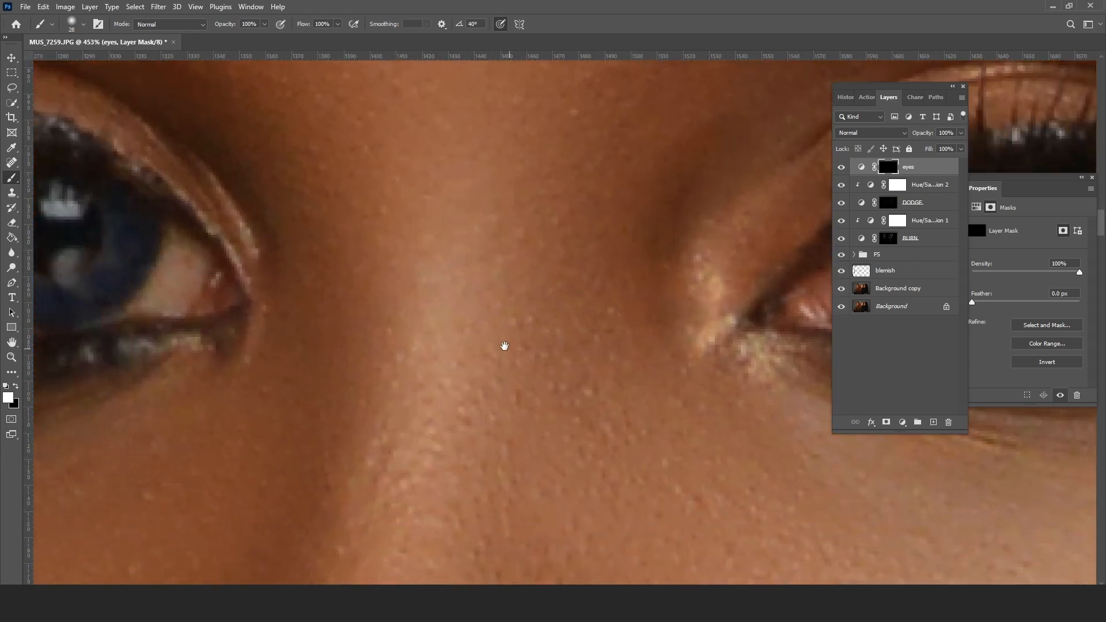
left_click_drag(503, 346, 979, 357)
mouse_move(683, 266)
left_mouse_down()
mouse_move(646, 331)
mouse_move(677, 325)
mouse_move(679, 275)
left_mouse_up()
mouse_move(462, 277)
left_mouse_down()
mouse_move(458, 221)
mouse_move(452, 273)
mouse_move(468, 289)
mouse_move(436, 267)
mouse_move(500, 337)
mouse_move(548, 345)
mouse_move(478, 289)
mouse_move(466, 234)
mouse_move(432, 268)
mouse_move(468, 209)
mouse_move(455, 230)
left_mouse_up()
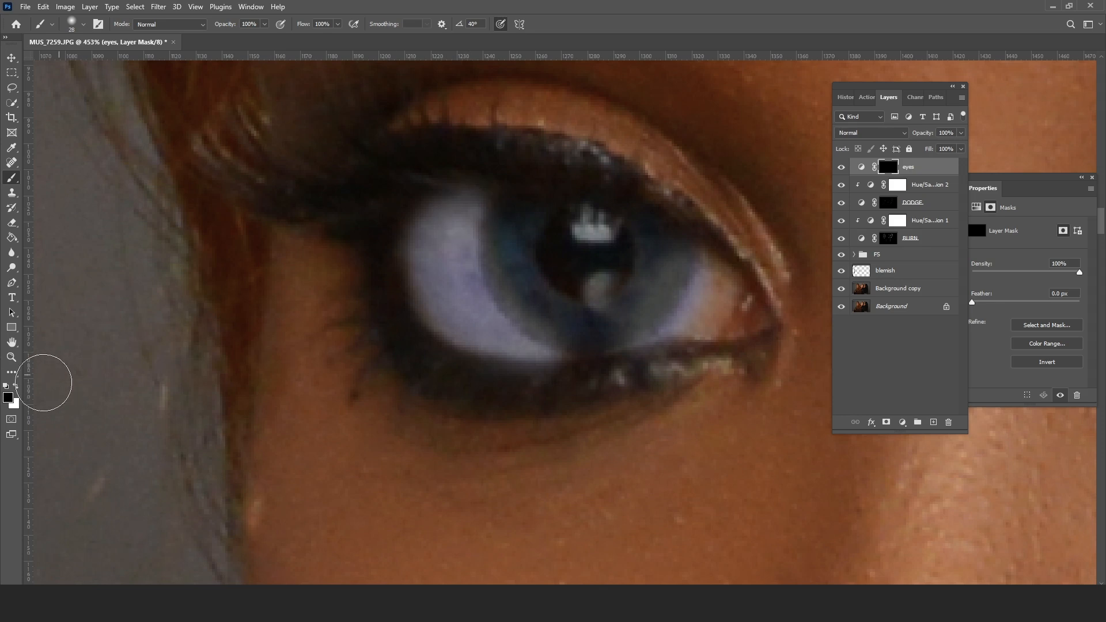
- Paint black on the eyes mask to remove the whitening spilled onto the red-haired woman's irises and lids
mouse_move(514, 234)
left_mouse_down()
mouse_move(525, 296)
mouse_move(577, 324)
mouse_move(615, 306)
mouse_move(639, 245)
mouse_move(683, 212)
mouse_move(672, 207)
mouse_move(634, 314)
mouse_move(616, 324)
mouse_move(647, 197)
mouse_move(635, 154)
mouse_move(768, 280)
mouse_move(791, 328)
mouse_move(703, 367)
mouse_move(528, 390)
mouse_move(465, 382)
mouse_move(391, 343)
mouse_move(373, 144)
mouse_move(529, 128)
mouse_move(409, 188)
left_mouse_up()
left_click_drag(494, 343, 195, 244)
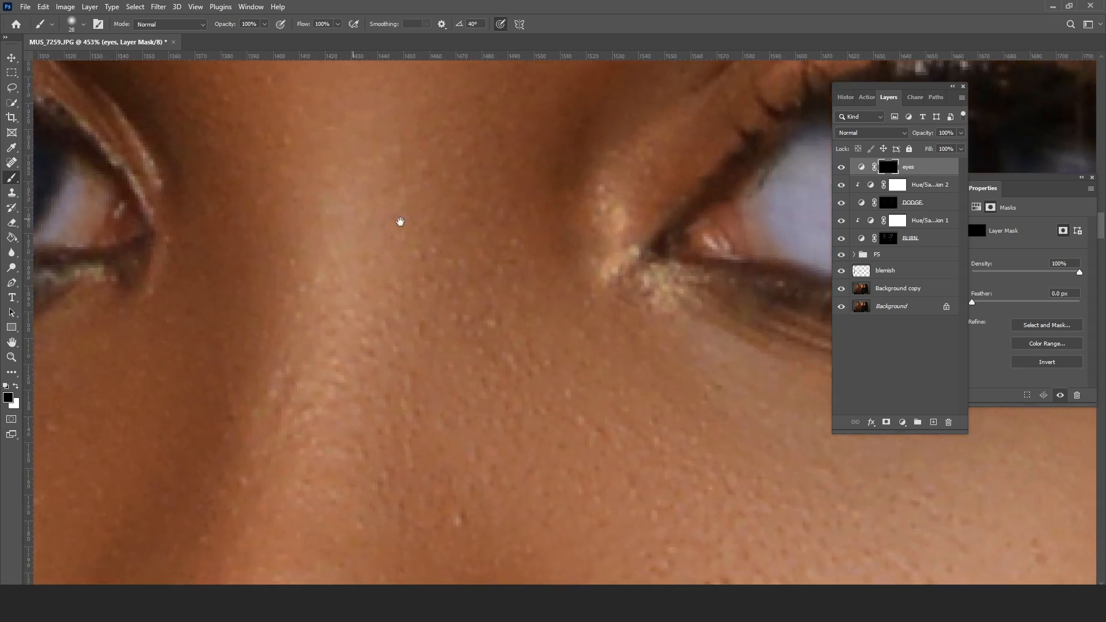
left_click_drag(427, 222, 179, 237)
mouse_move(294, 188)
left_mouse_down()
mouse_move(281, 246)
mouse_move(307, 290)
mouse_move(361, 307)
mouse_move(410, 282)
mouse_move(435, 230)
mouse_move(438, 187)
mouse_move(408, 266)
mouse_move(314, 129)
mouse_move(265, 141)
mouse_move(138, 215)
mouse_move(288, 158)
mouse_move(418, 165)
mouse_move(582, 210)
mouse_move(588, 230)
mouse_move(440, 345)
mouse_move(314, 363)
mouse_move(231, 360)
mouse_move(127, 326)
mouse_move(116, 254)
mouse_move(97, 377)
left_mouse_up()
- Clean up the whitening spill around the middle woman's irises, lashes and lids with black on the eyes mask
mouse_move(794, 260)
left_mouse_down()
mouse_move(640, 264)
mouse_move(360, 165)
left_mouse_up()
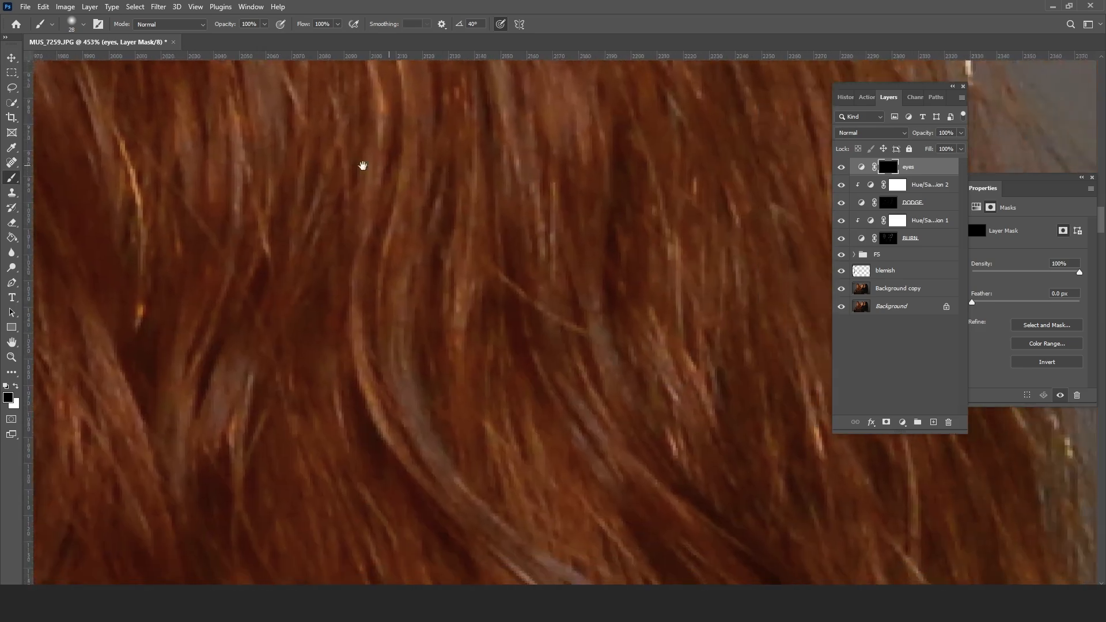
left_click_drag(749, 230, 439, 220)
left_click_drag(662, 167, 469, 184)
left_click_drag(748, 346, 481, 533)
left_click_drag(553, 81, 538, 284)
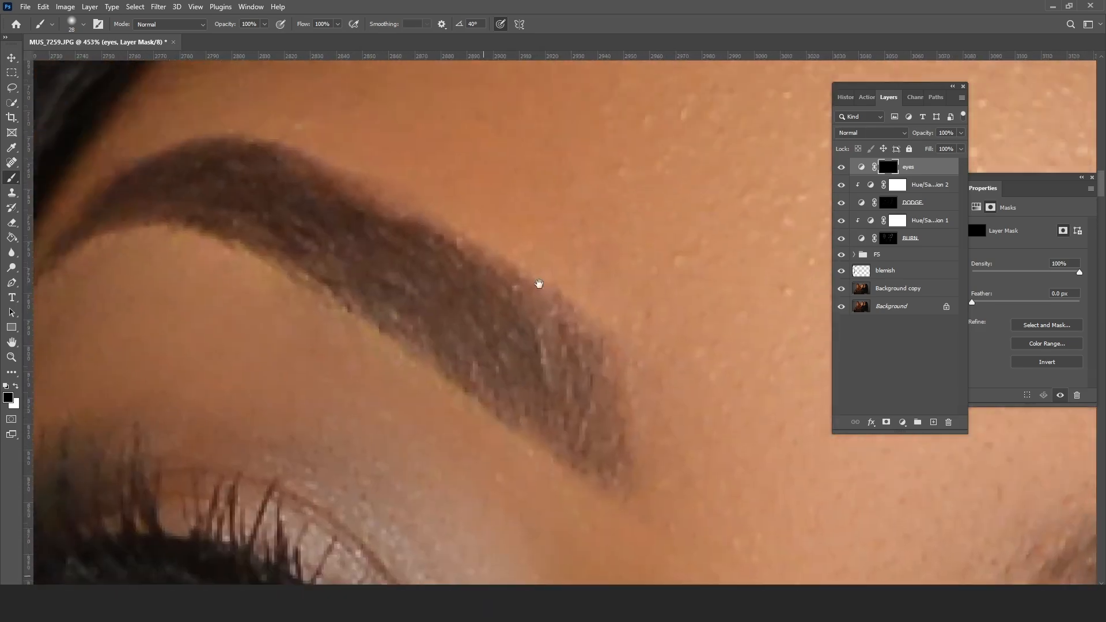
mouse_move(329, 372)
left_mouse_down()
mouse_move(471, 186)
mouse_move(574, 116)
left_mouse_up()
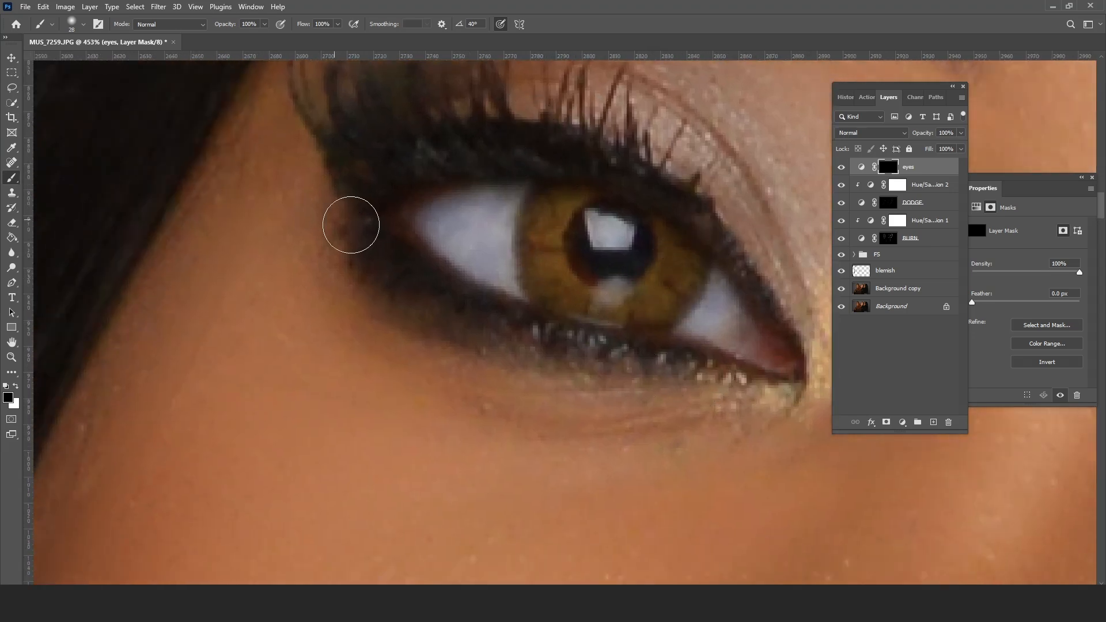
mouse_move(589, 211)
left_mouse_down()
mouse_move(255, 171)
mouse_move(75, 96)
left_mouse_up()
mouse_move(778, 207)
left_mouse_down()
mouse_move(406, 188)
mouse_move(360, 114)
left_mouse_up()
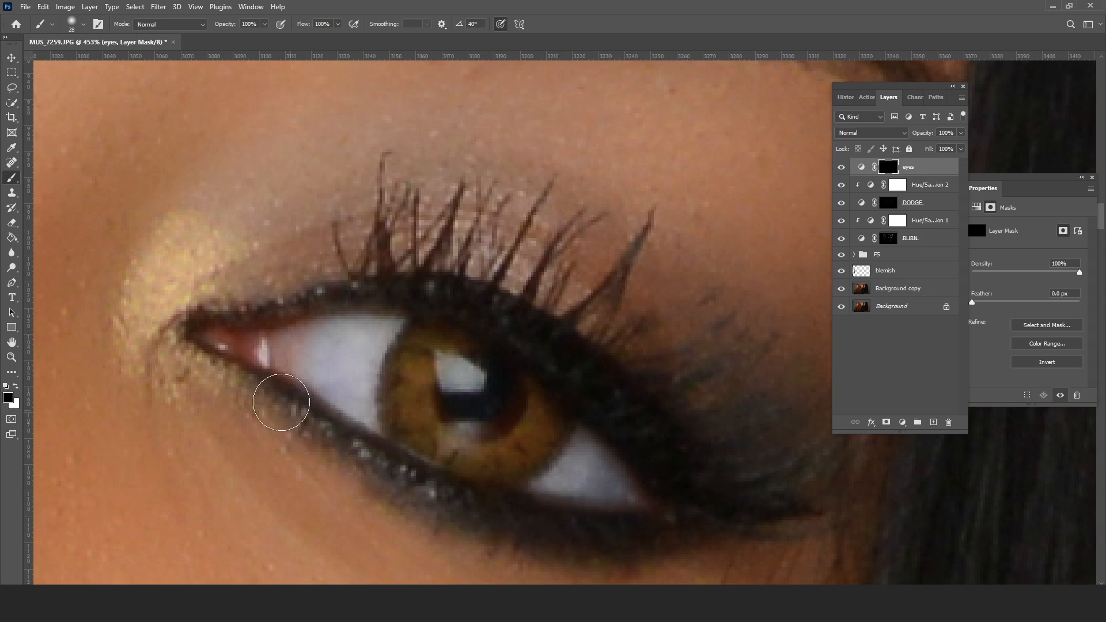
- Whiten the eye whites of both of the curly-haired woman's eyes with white paint on the eyes mask
left_click_drag(794, 323, 385, 148)
left_click_drag(806, 92, 516, 452)
left_click_drag(357, 168, 472, 168)
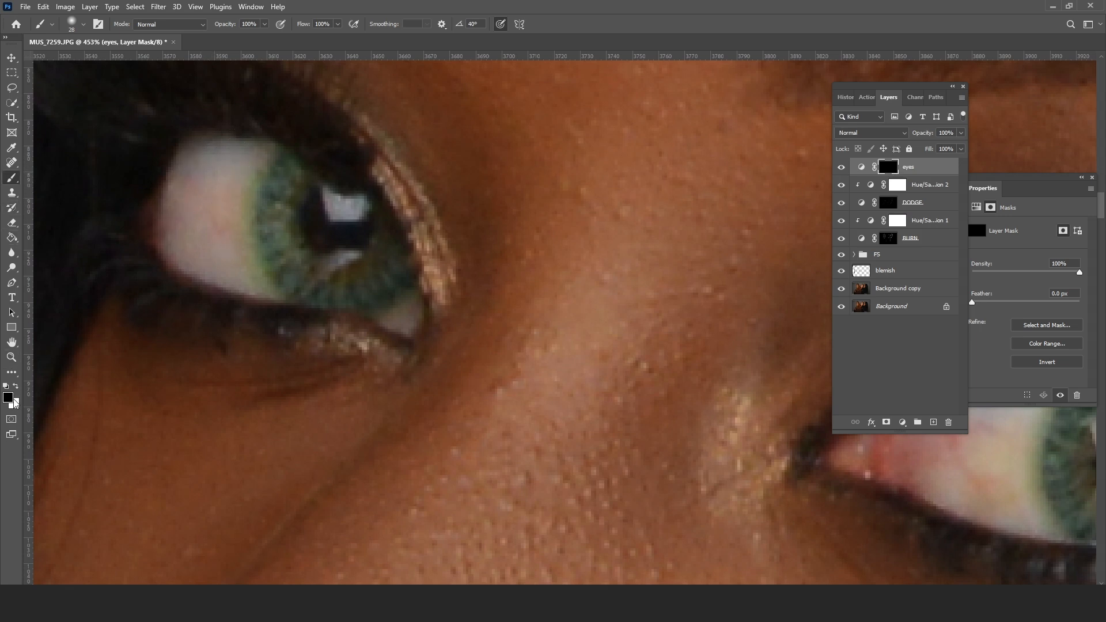
key("x")
mouse_move(211, 195)
left_mouse_down()
mouse_move(217, 180)
mouse_move(211, 221)
mouse_move(225, 165)
mouse_move(208, 190)
left_mouse_up()
left_click_drag(806, 225, 340, 166)
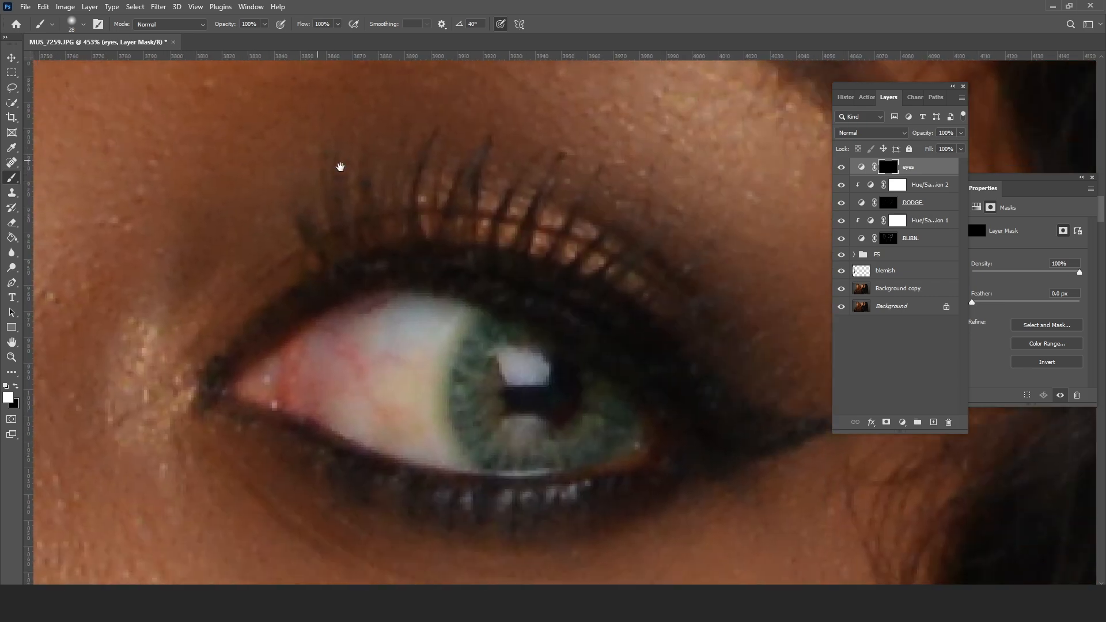
mouse_move(408, 363)
left_mouse_down()
mouse_move(402, 316)
mouse_move(363, 360)
mouse_move(395, 435)
mouse_move(432, 317)
left_mouse_up()
- Paint black on the eyes mask to trim the whitening spill around the curly-haired woman's eyes
left_click_drag(106, 419, 184, 335)
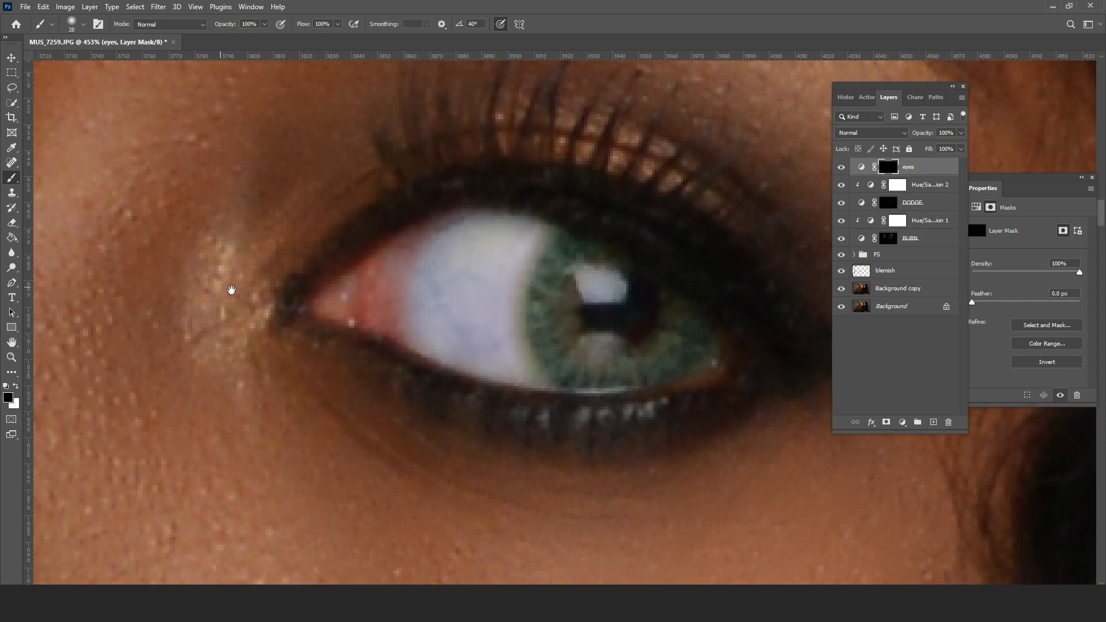
left_click_drag(232, 289, 556, 298)
left_click_drag(255, 210, 558, 391)
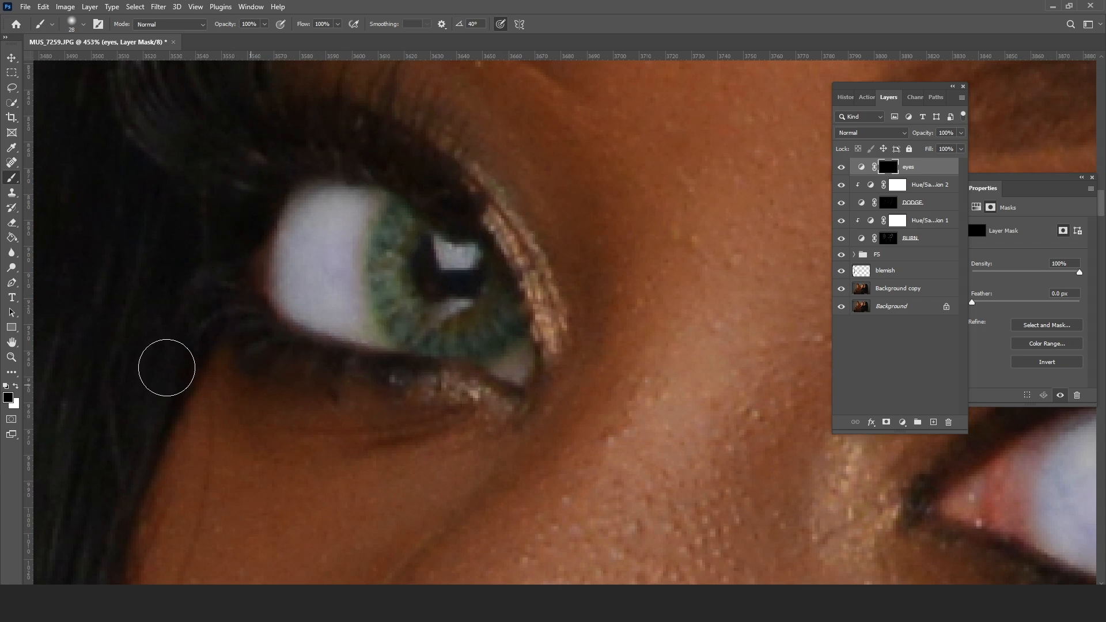
- Examine the whitened eyes of all three women in the wider portrait view
left_click(12, 358)
left_click(487, 218, "alt")
left_click(488, 218, "alt")
left_click(487, 218, "alt")
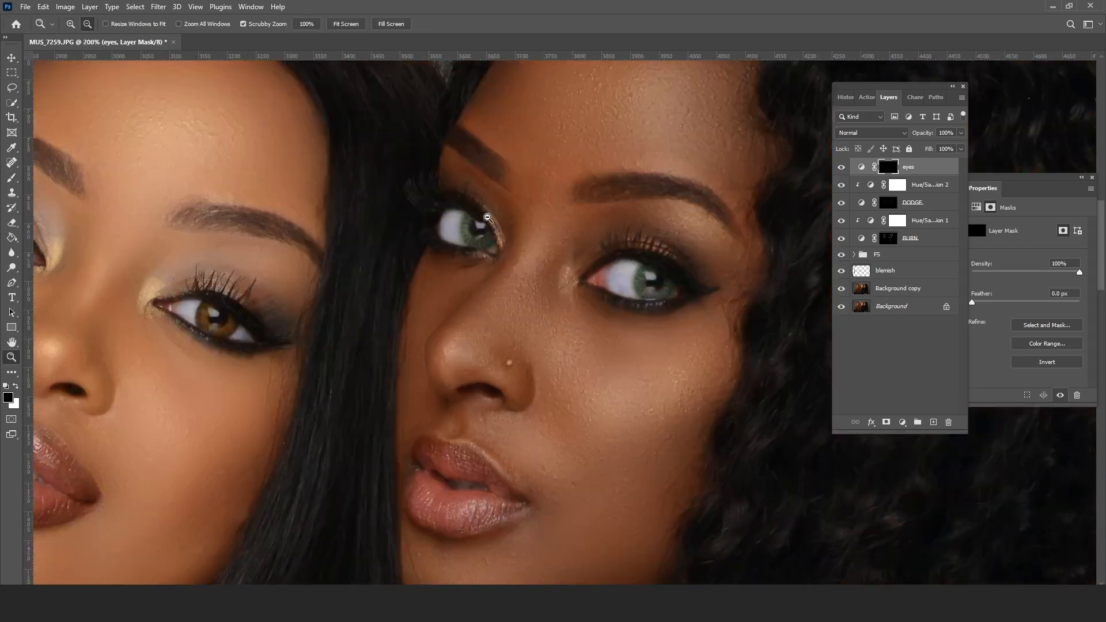
left_click(487, 218, "alt")
left_click(488, 218, "alt")
left_click(488, 218, "alt")
left_click(488, 217, "alt")
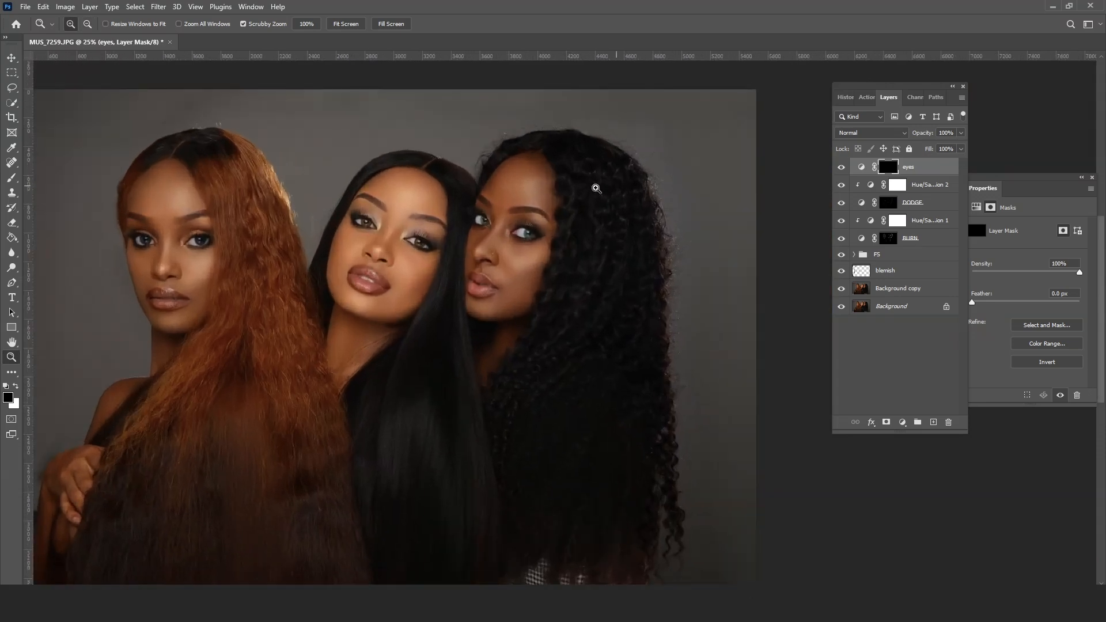
- Compare the red-haired woman's eyes with and without the eyes layer at close range
left_click(840, 168)
left_click(140, 238)
left_click(140, 238)
left_click(140, 237)
left_click(140, 238)
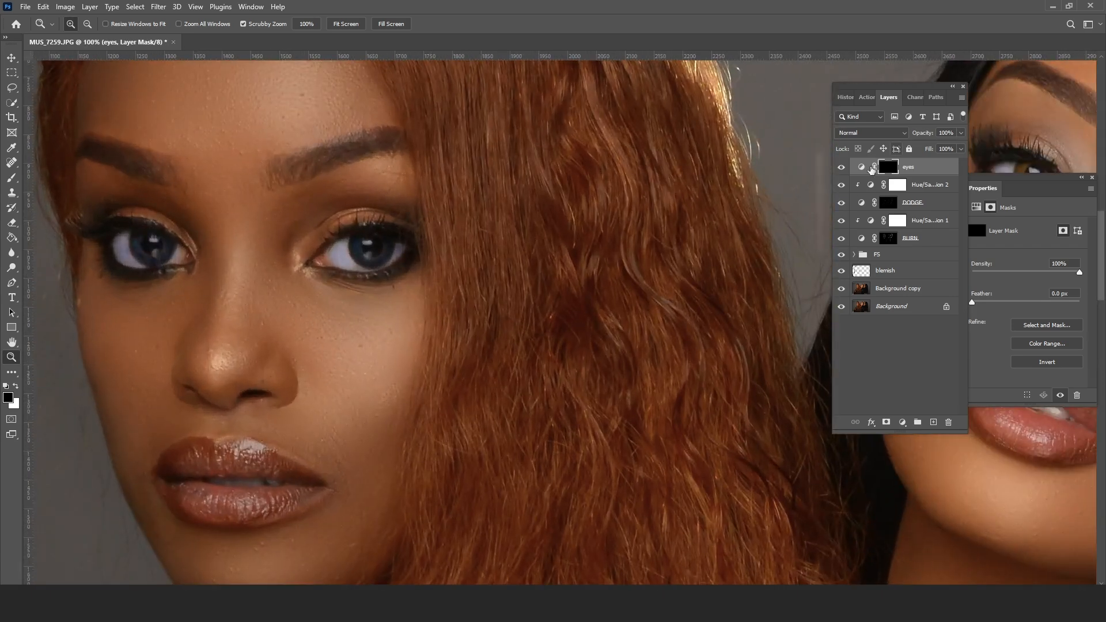
left_click(841, 168)
left_click(841, 168)
left_click(841, 168)
left_click(841, 168)
left_click(358, 250, "alt")
left_click(358, 250, "alt")
left_click(358, 251, "alt")
left_click(358, 251, "alt")
left_click(359, 251, "alt")
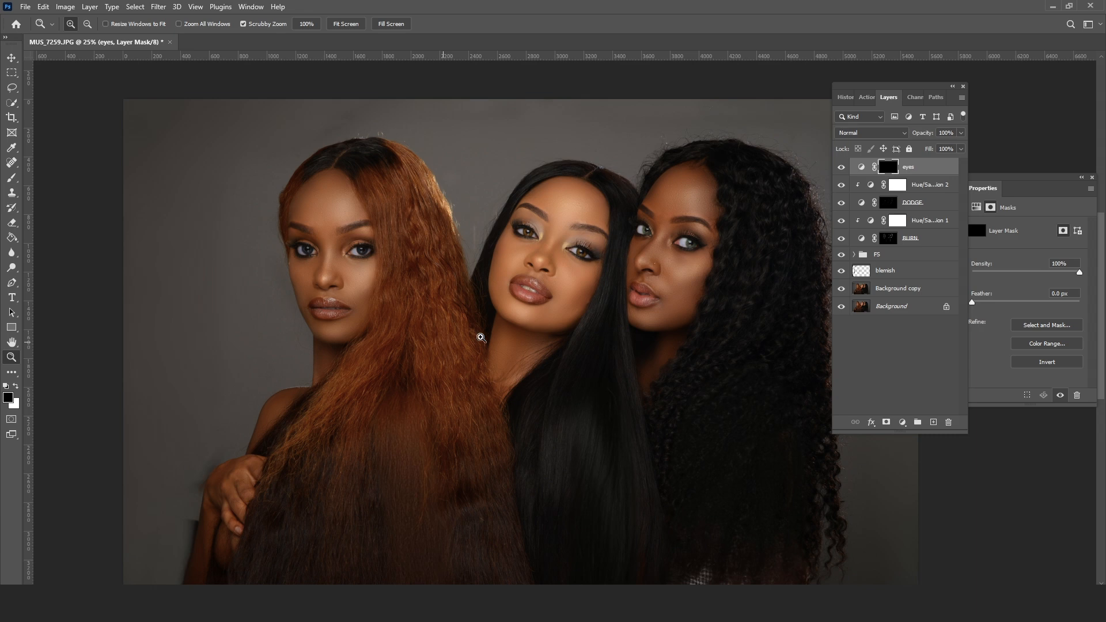
- Add a Selective Color layer and set its Reds to Cyan -19, Magenta +4, Yellow -8 and Black +8
left_click(902, 423)
left_click(921, 416)
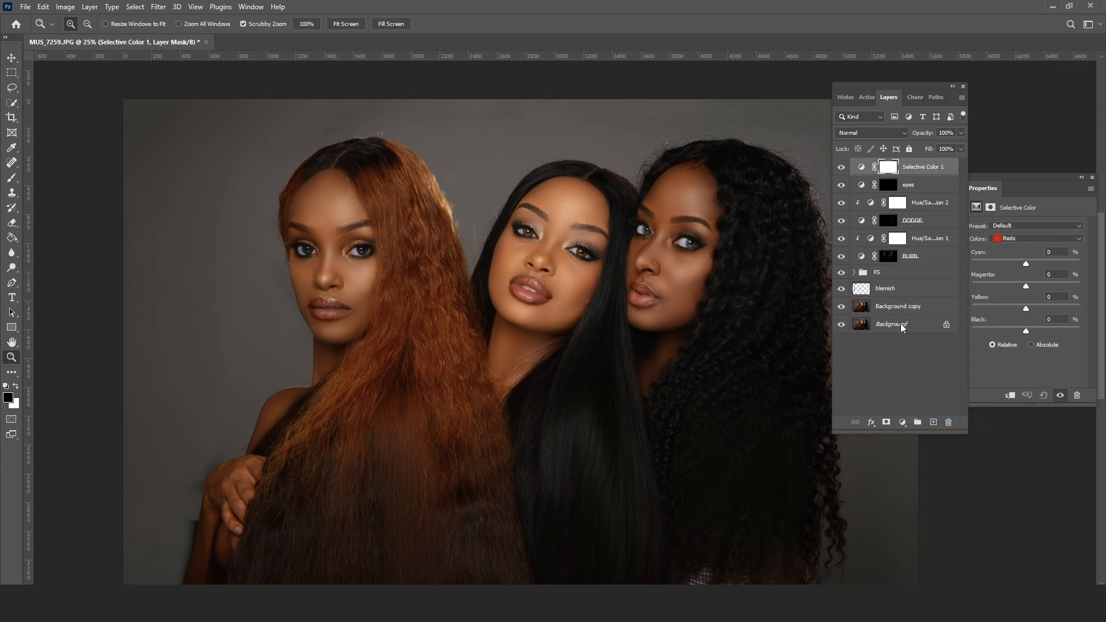
left_click_drag(1027, 178, 992, 122)
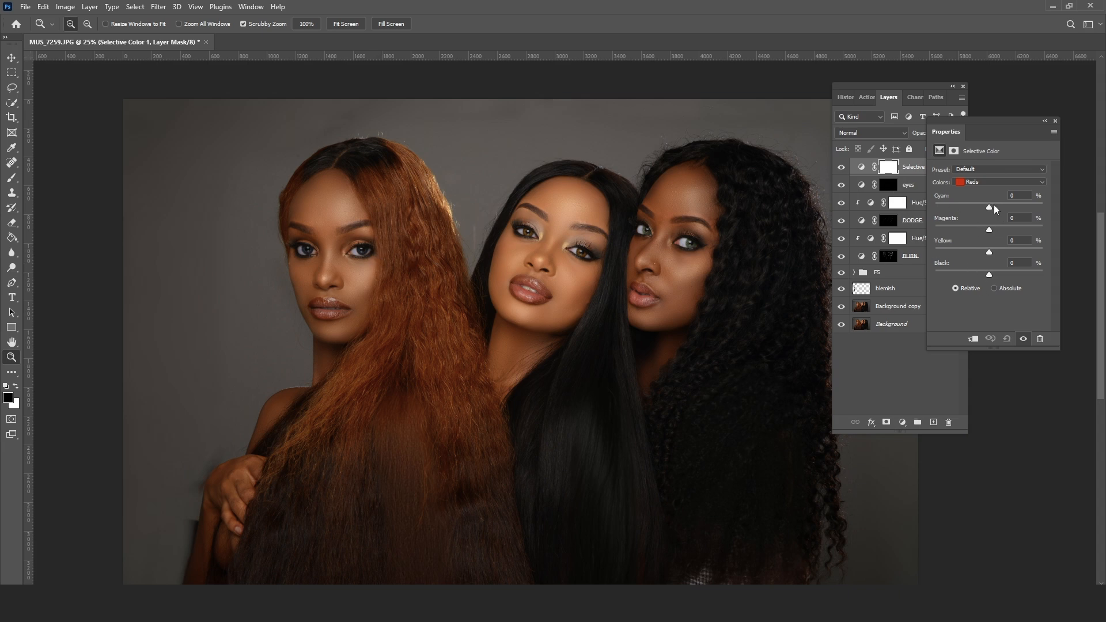
left_click_drag(982, 205, 981, 204)
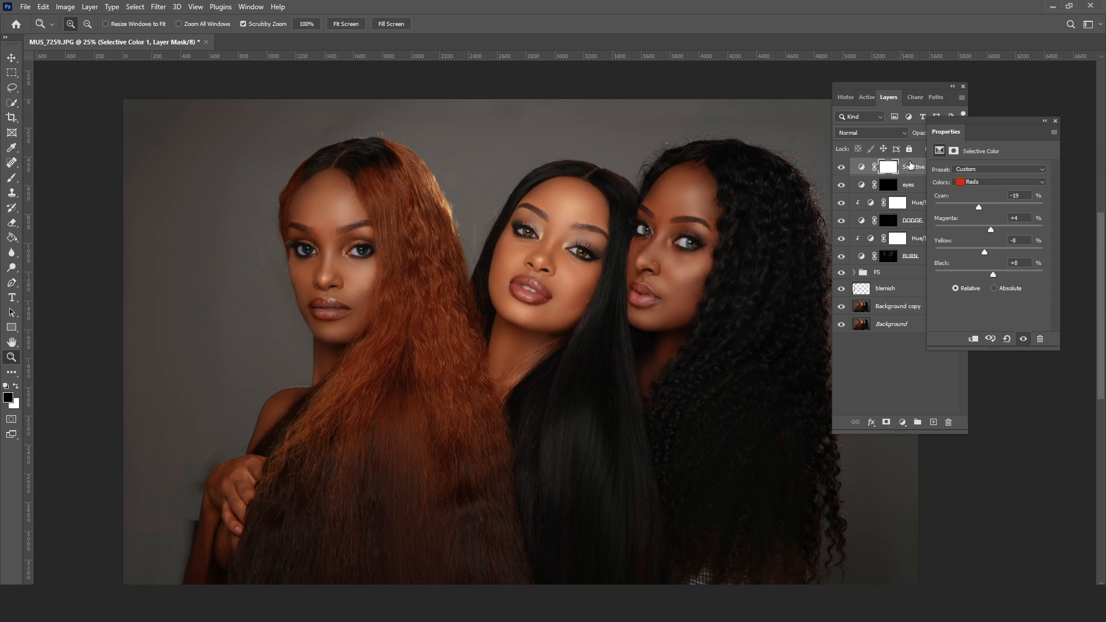
- Add a Curves layer above Selective Color and shape its RGB curve with points at 75 to 58 and 195 to 193
left_click(910, 165)
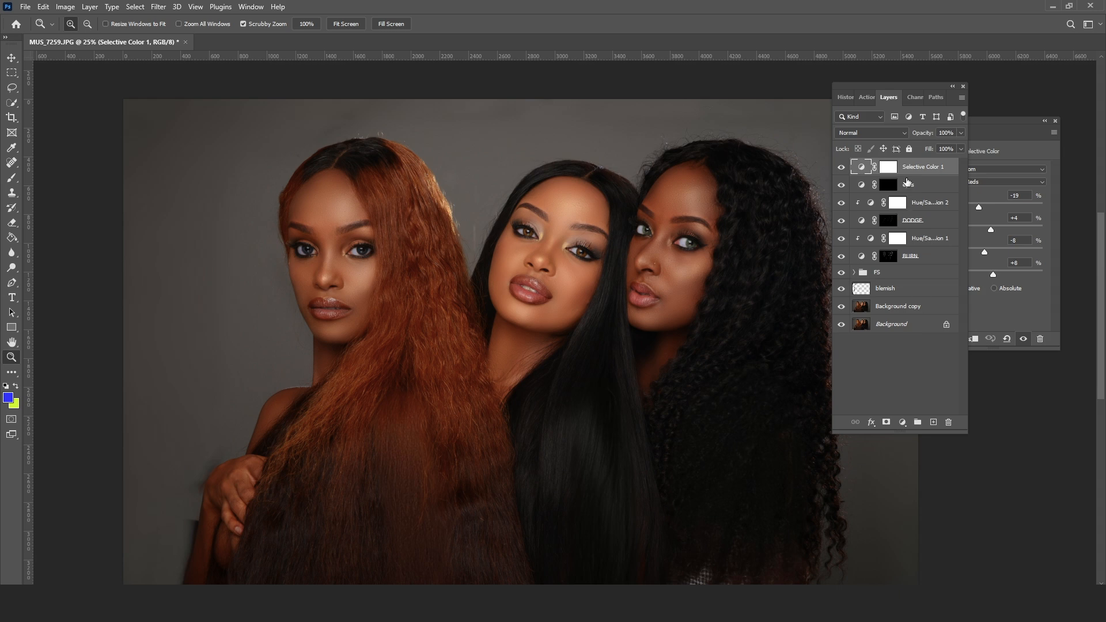
left_click(903, 422)
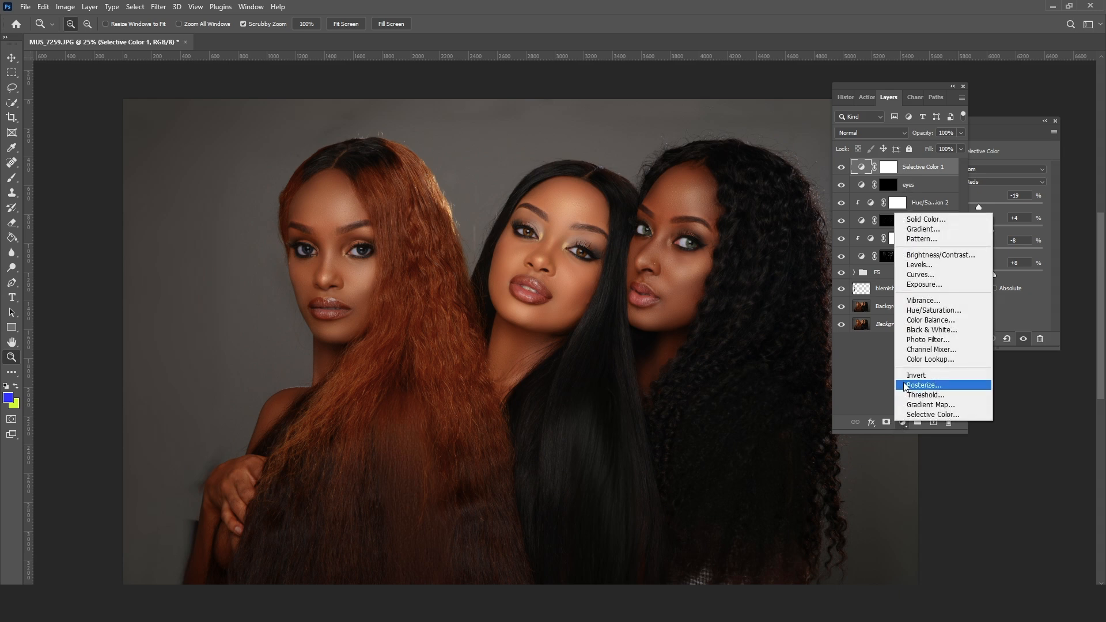
left_click(923, 276)
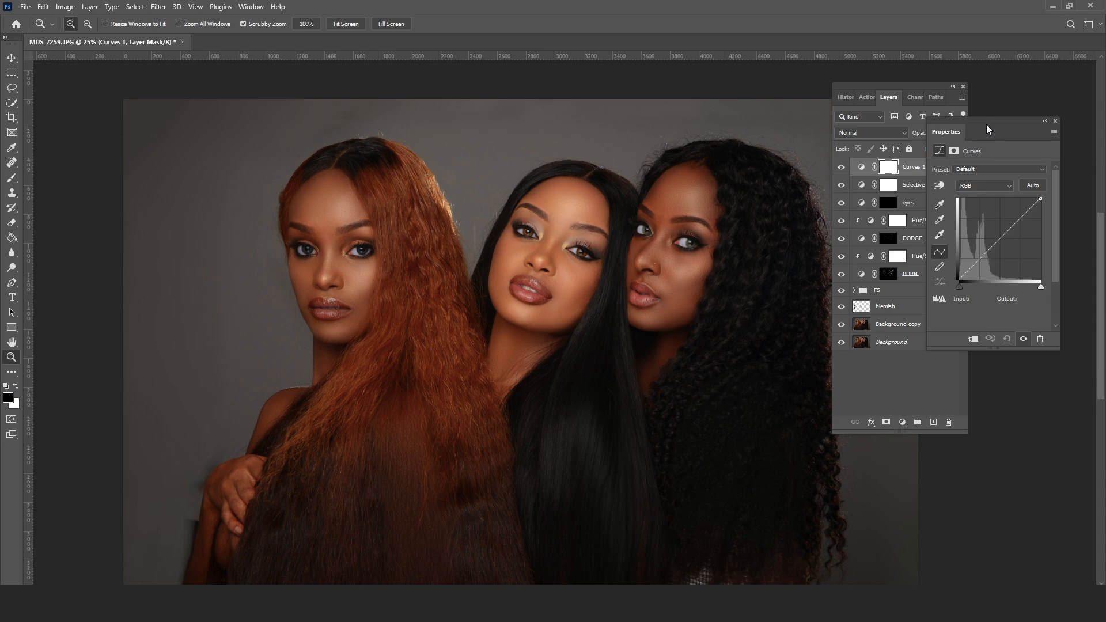
left_click(980, 259)
left_click_drag(980, 259, 983, 260)
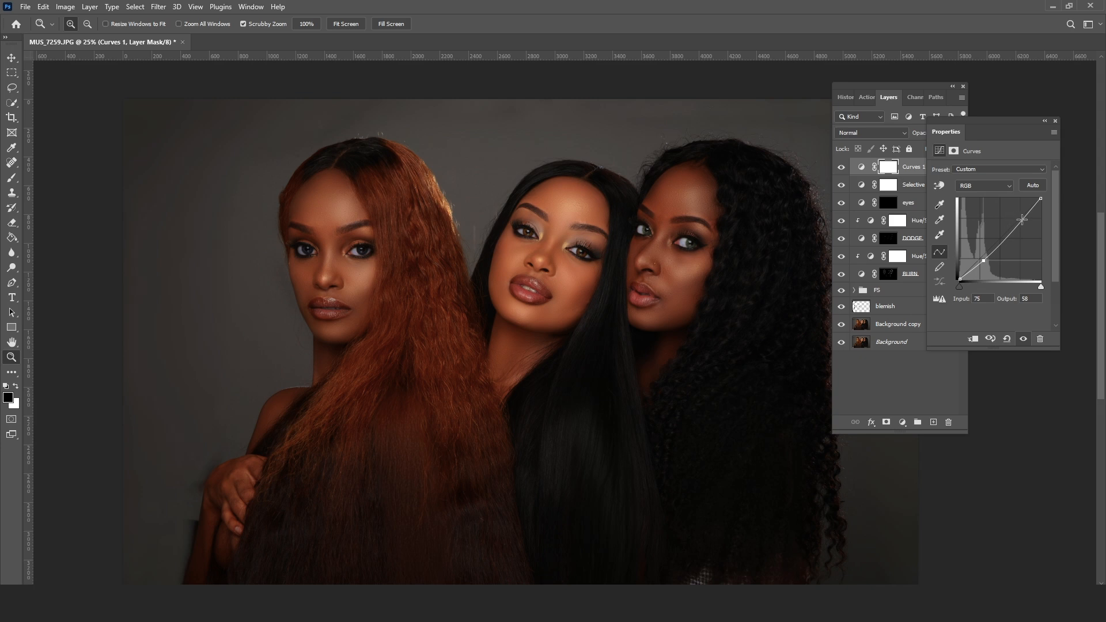
left_click(1022, 219)
left_click_drag(1022, 219, 1021, 218)
- Lower the midtones of the Blue curve slightly and move its white point to input 232, output 255
left_click(1007, 186)
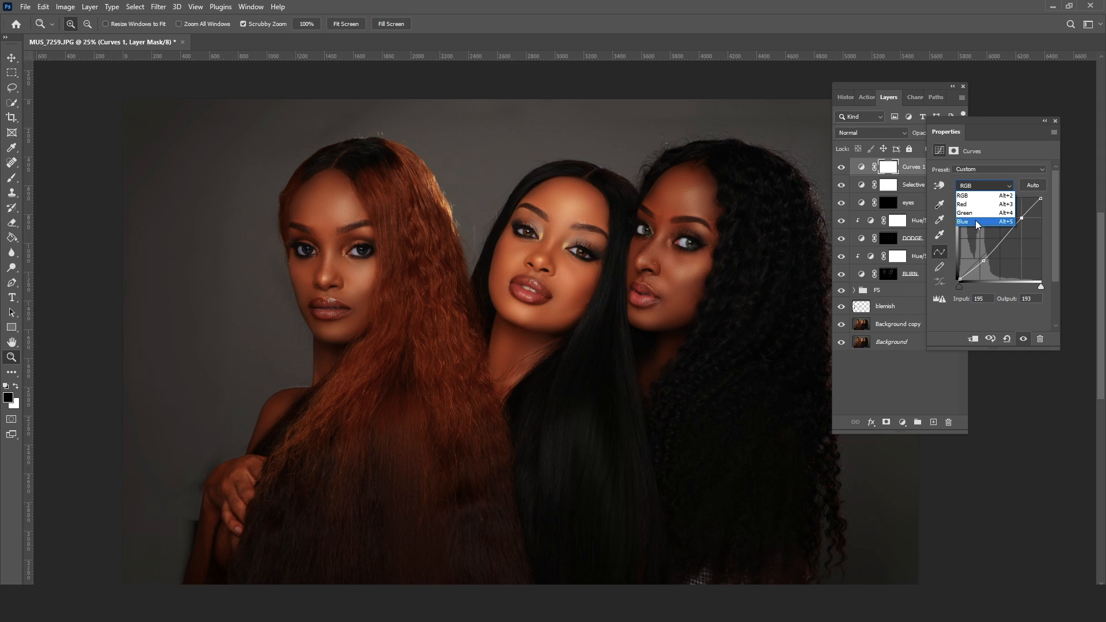
left_click(976, 221)
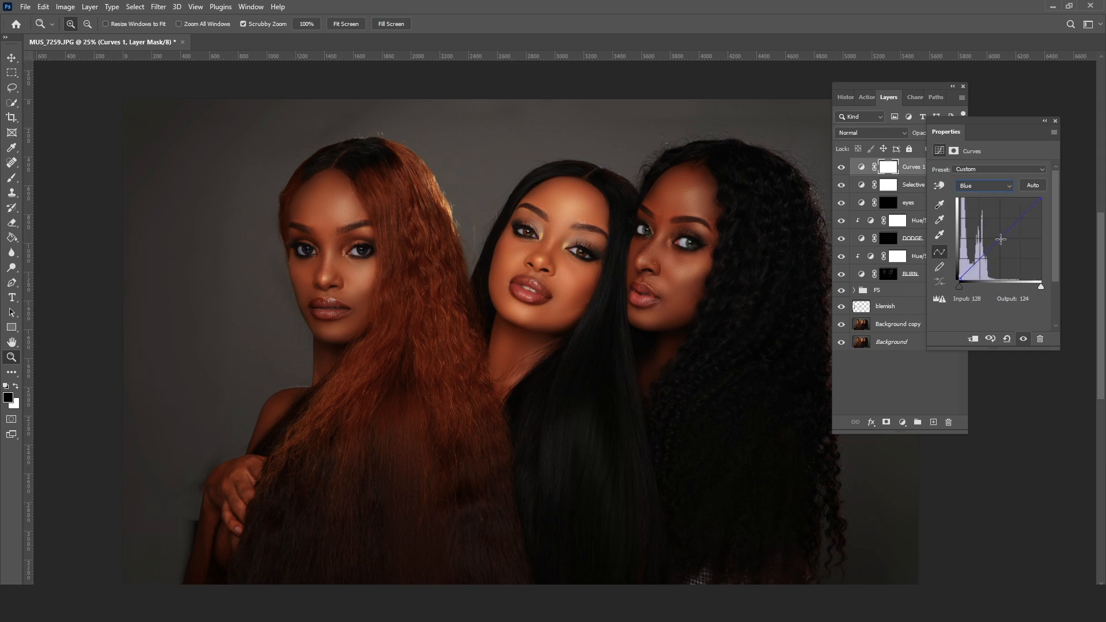
left_click(1000, 238)
left_click_drag(1001, 239, 1002, 240)
left_click(1041, 199)
left_click_drag(1041, 199, 1034, 198)
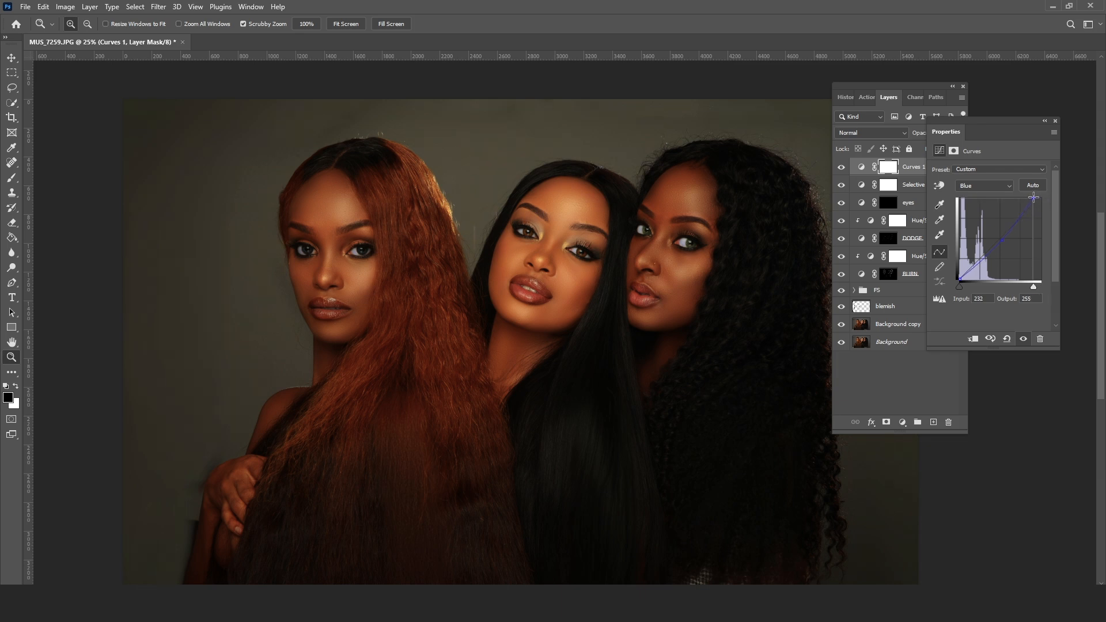
- Add a Levels layer above the Curves layer with input levels 5, 1.17 and 242
left_click(914, 167)
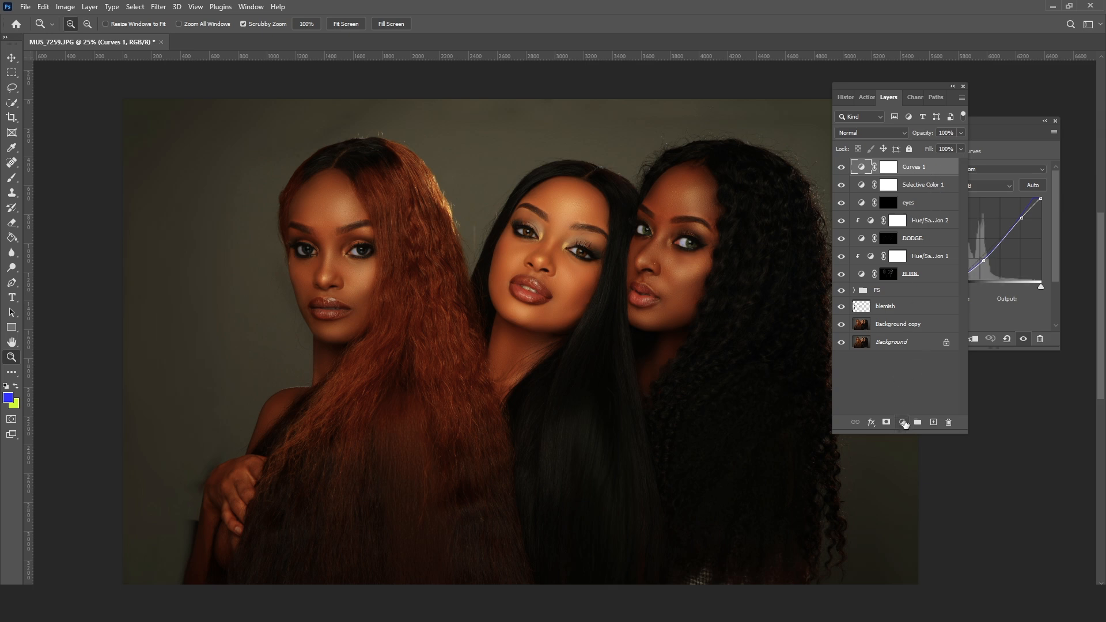
left_click(904, 424)
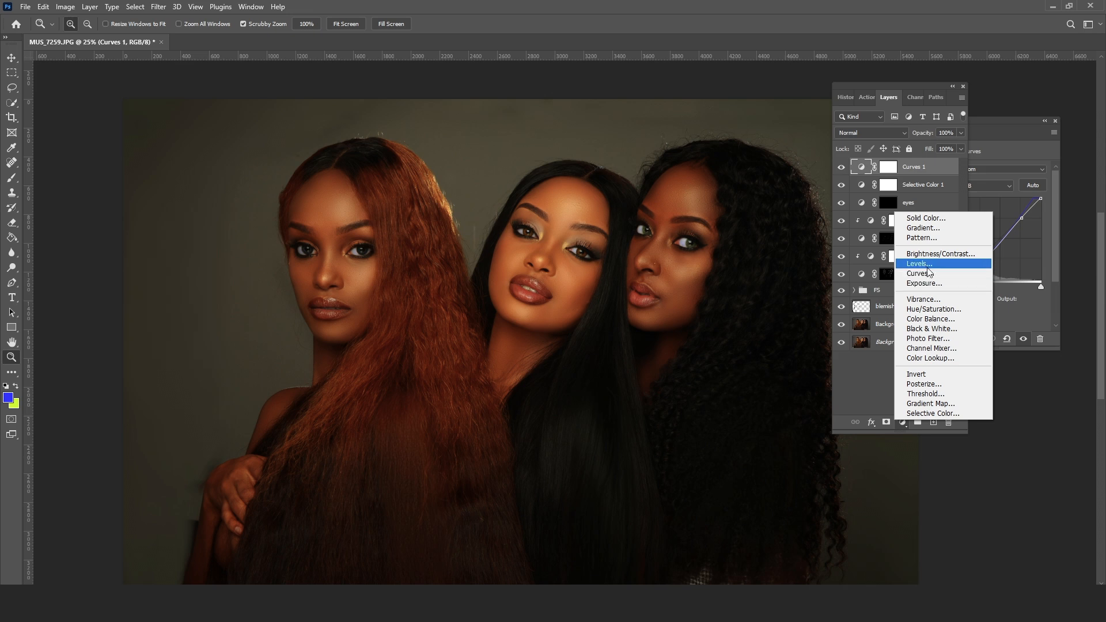
left_click(927, 264)
left_click(1009, 128)
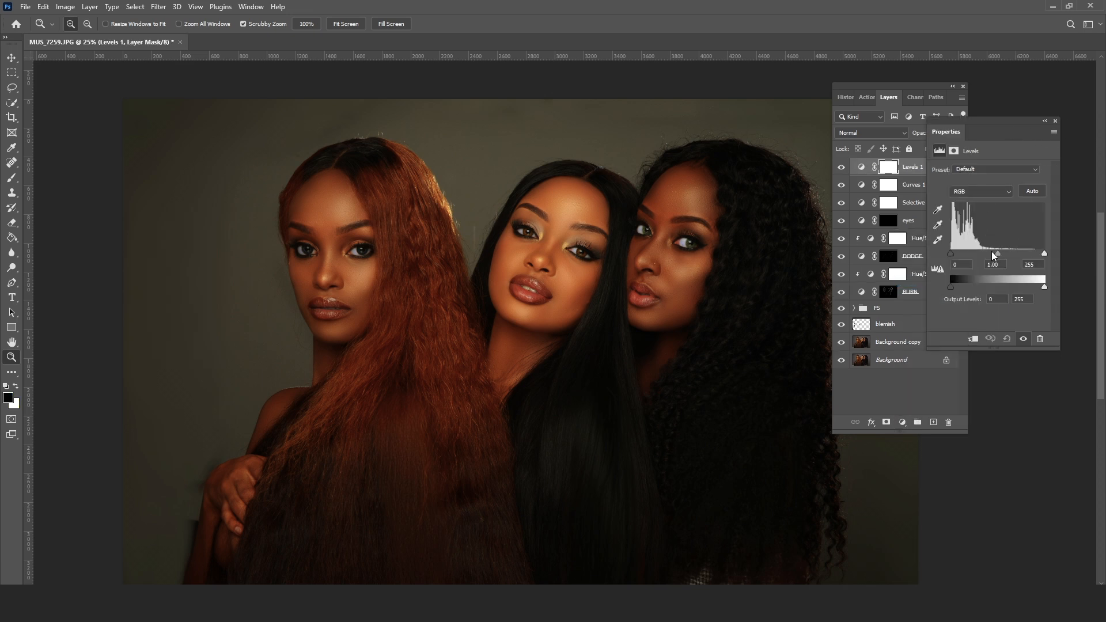
left_click_drag(992, 253, 991, 253)
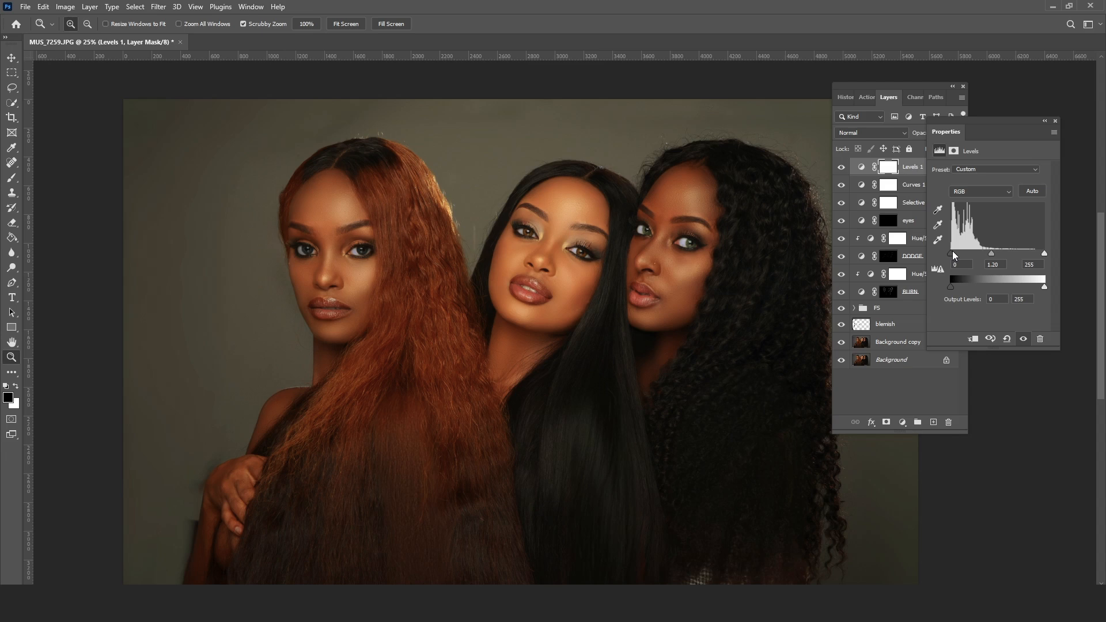
left_click_drag(953, 254, 993, 251)
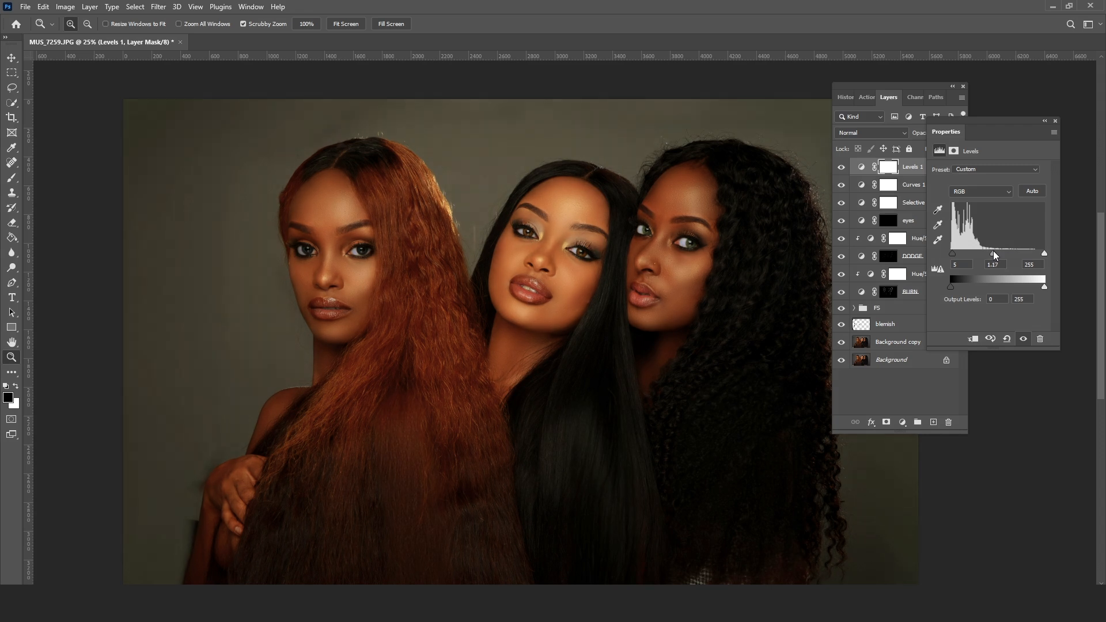
left_click_drag(1041, 252, 1039, 252)
- Examine the graded colours and contrast on the women's faces and hair, both up close and in the full portrait
key("alt")
left_click(622, 263, "alt")
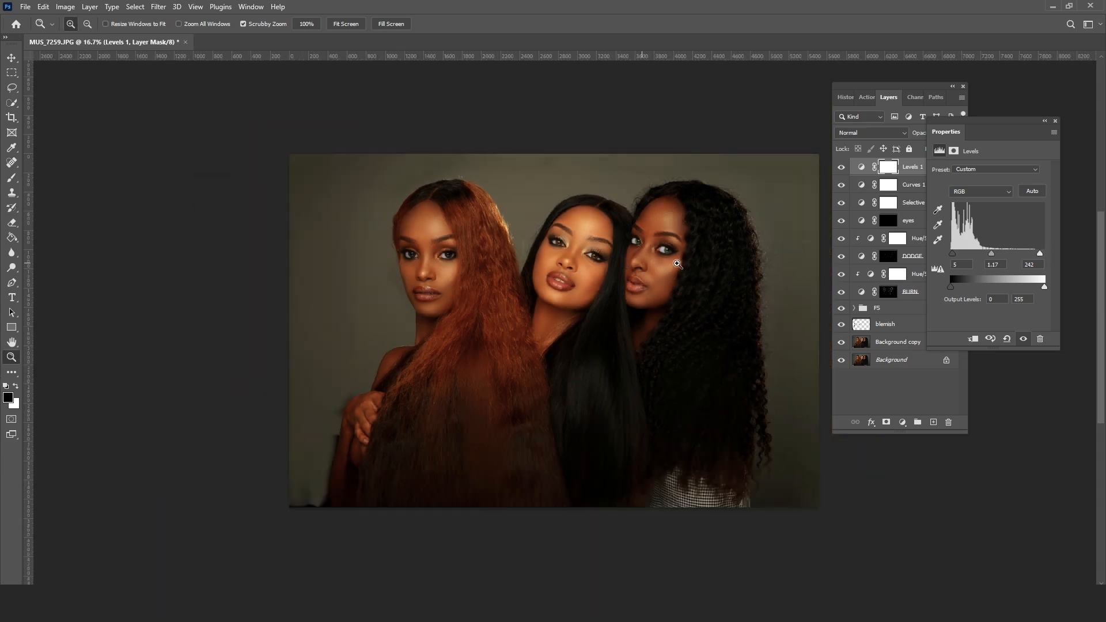
left_click_drag(695, 264, 622, 231)
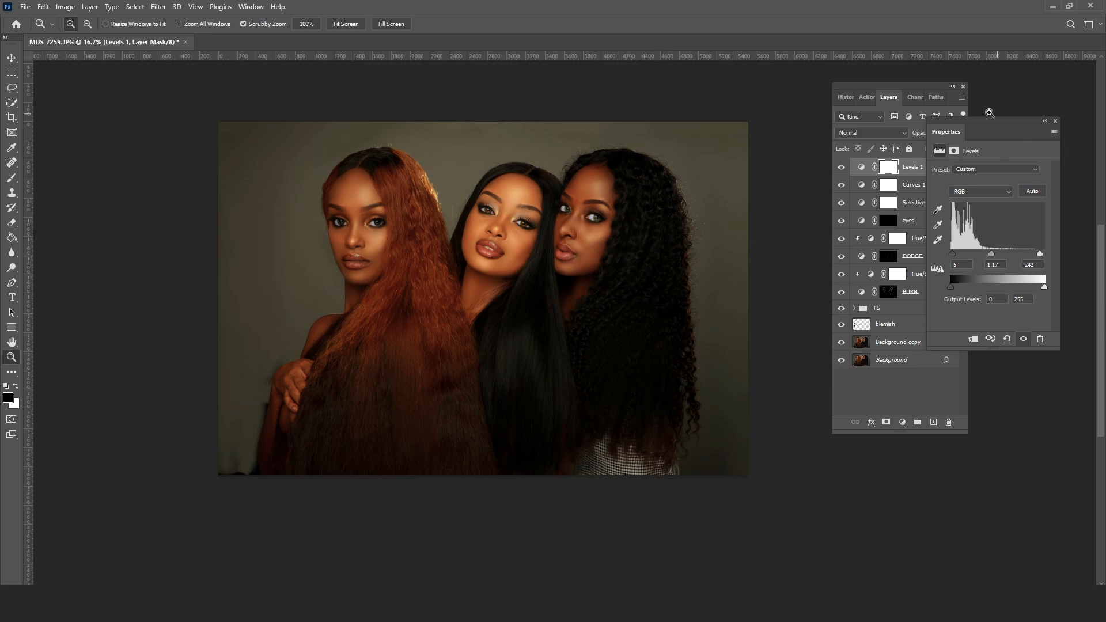
left_click(916, 85)
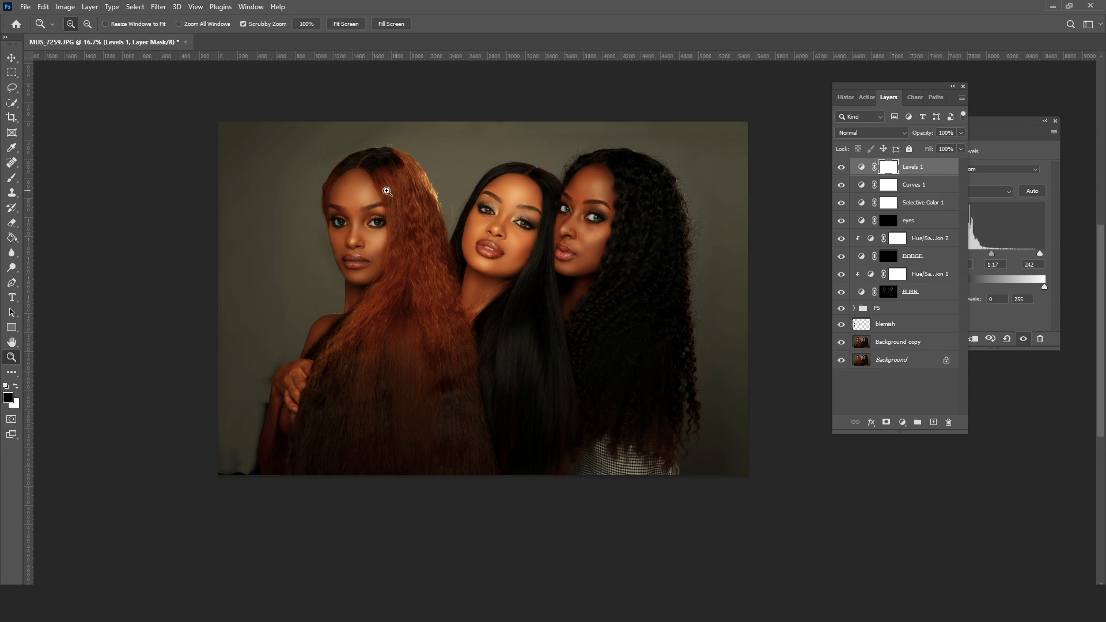
left_click(362, 192)
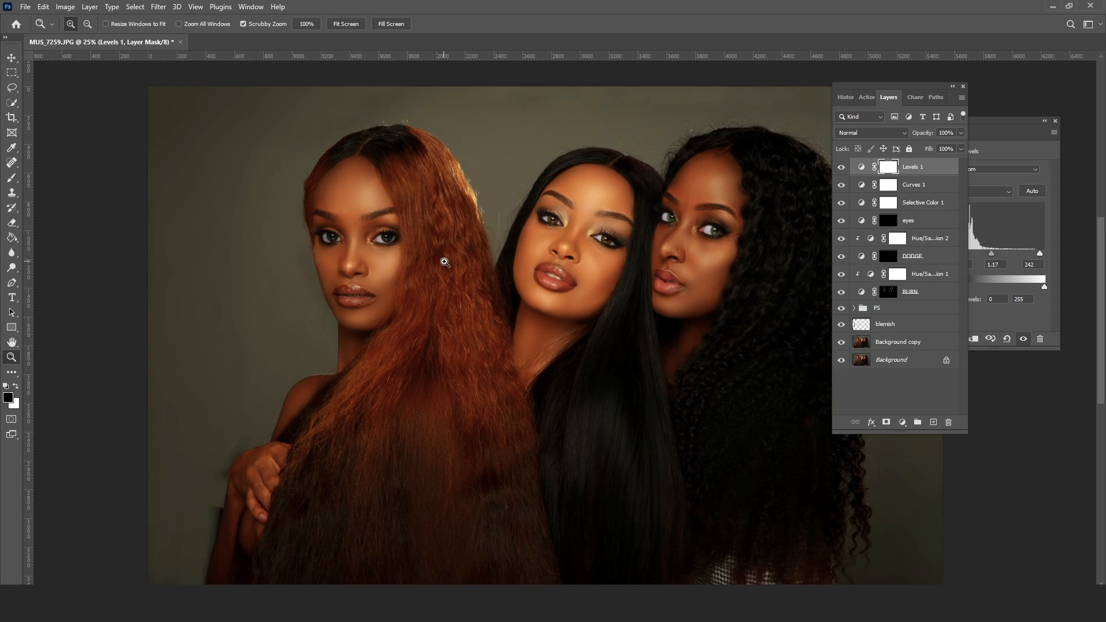
left_click(597, 256)
left_click(597, 256)
left_click(596, 256)
left_click(495, 241, "alt")
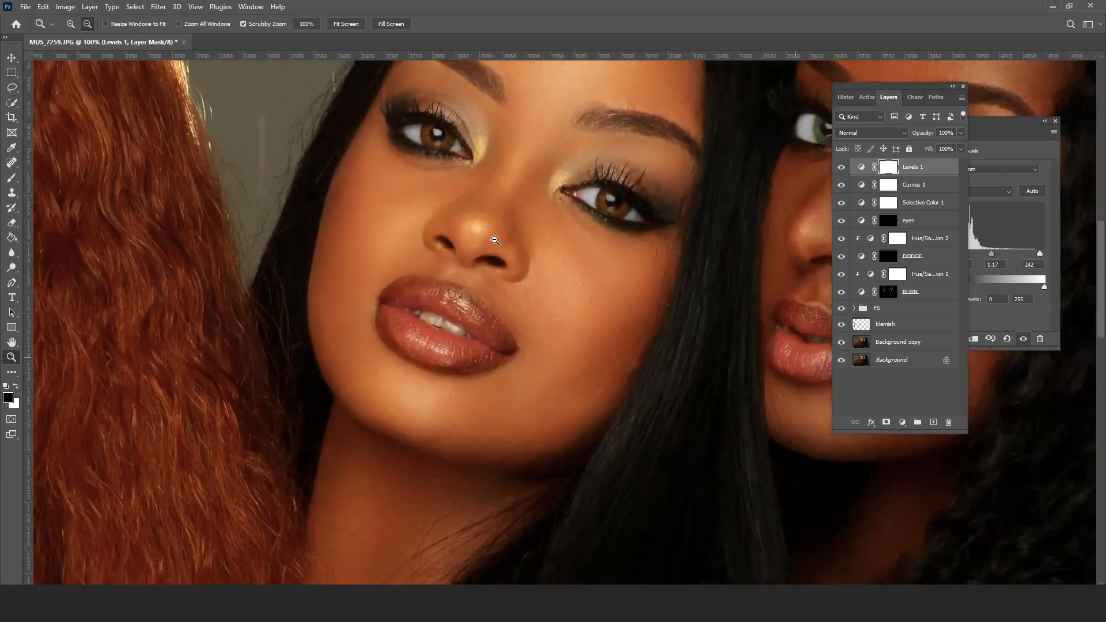
left_click(495, 241, "alt")
left_click(495, 241, "alt")
left_click(495, 241)
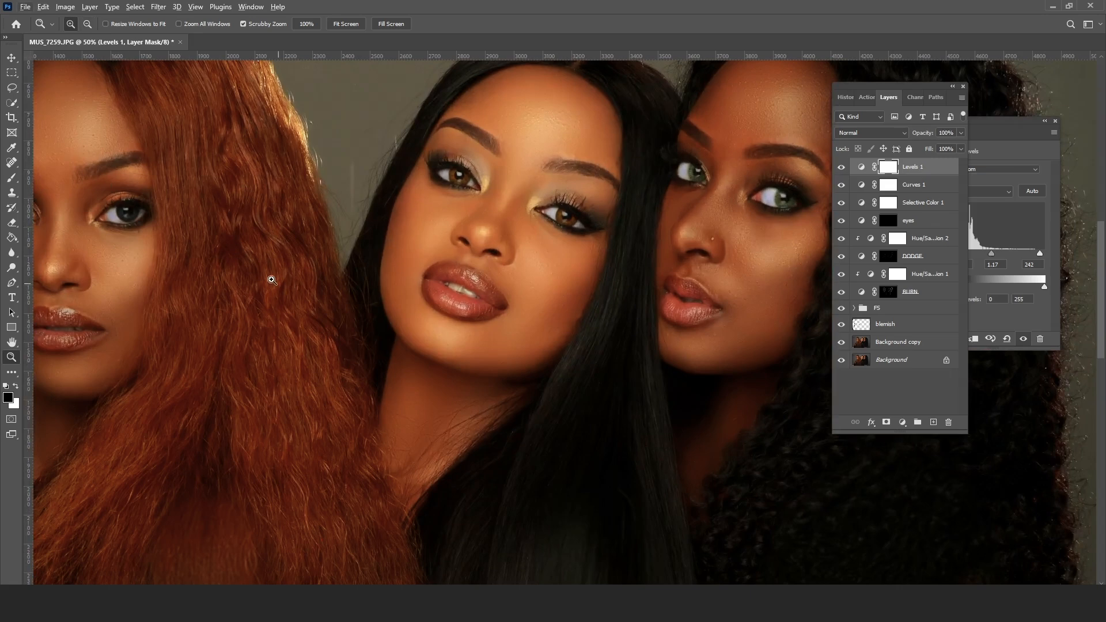
left_click_drag(262, 271, 441, 257)
left_click(483, 266, "alt")
left_click(483, 266, "alt")
left_click(483, 265, "alt")
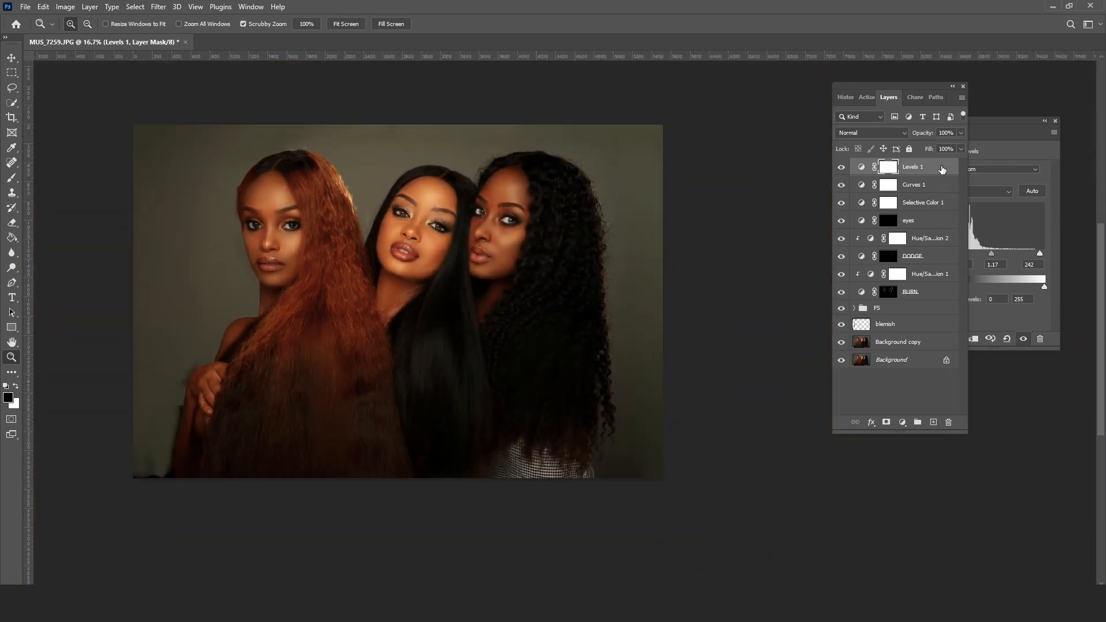
- Stamp all visible layers into a new layer above Levels 1 and duplicate the stamped layer
key("ctrl+2")
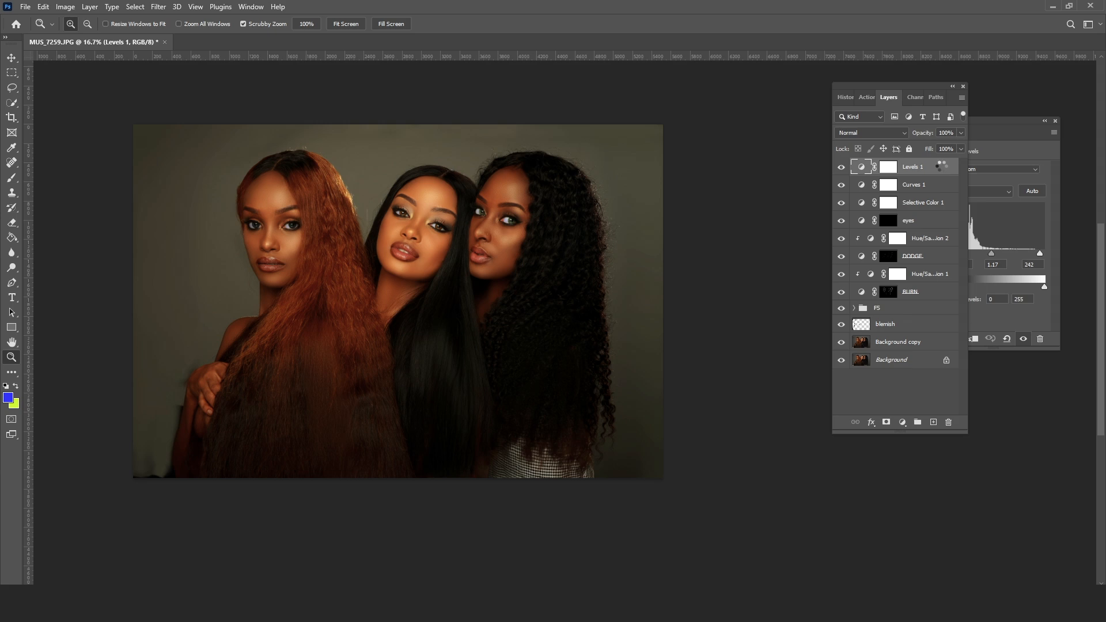
key("ctrl+shift+alt+e")
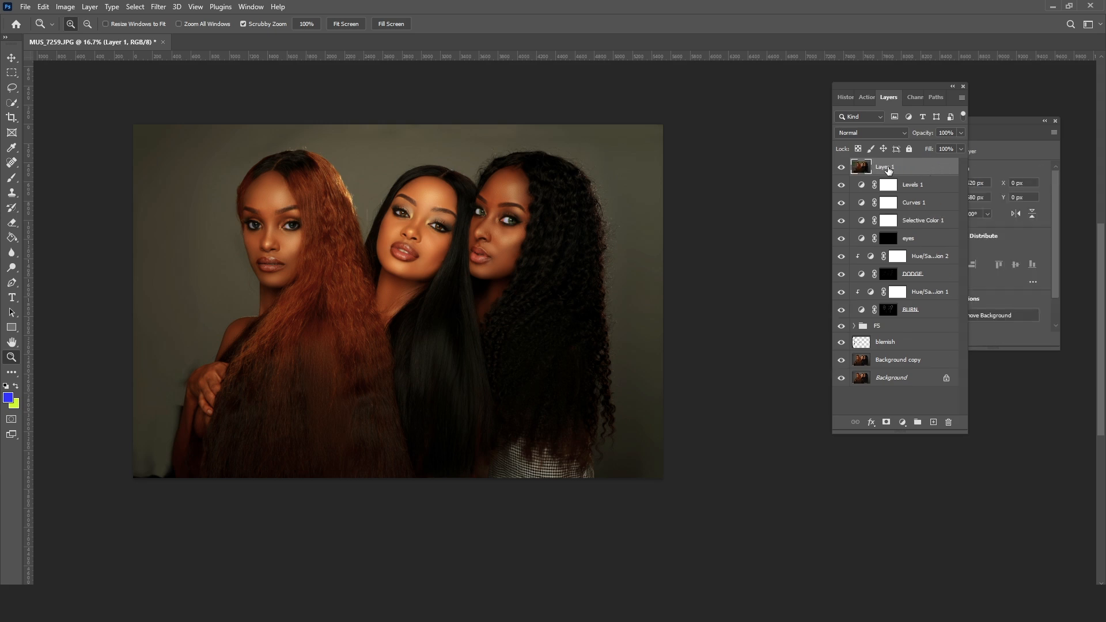
left_click_drag(926, 172, 933, 423)
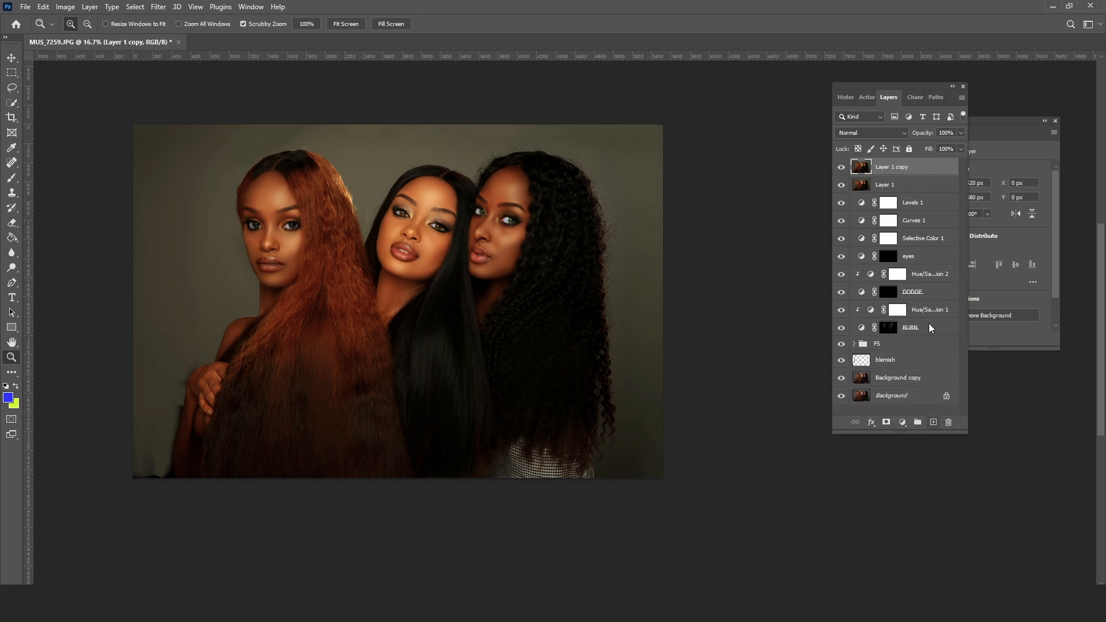
- Rename the stamped layer "delete" and its copy "new texture"
double_click(886, 185)
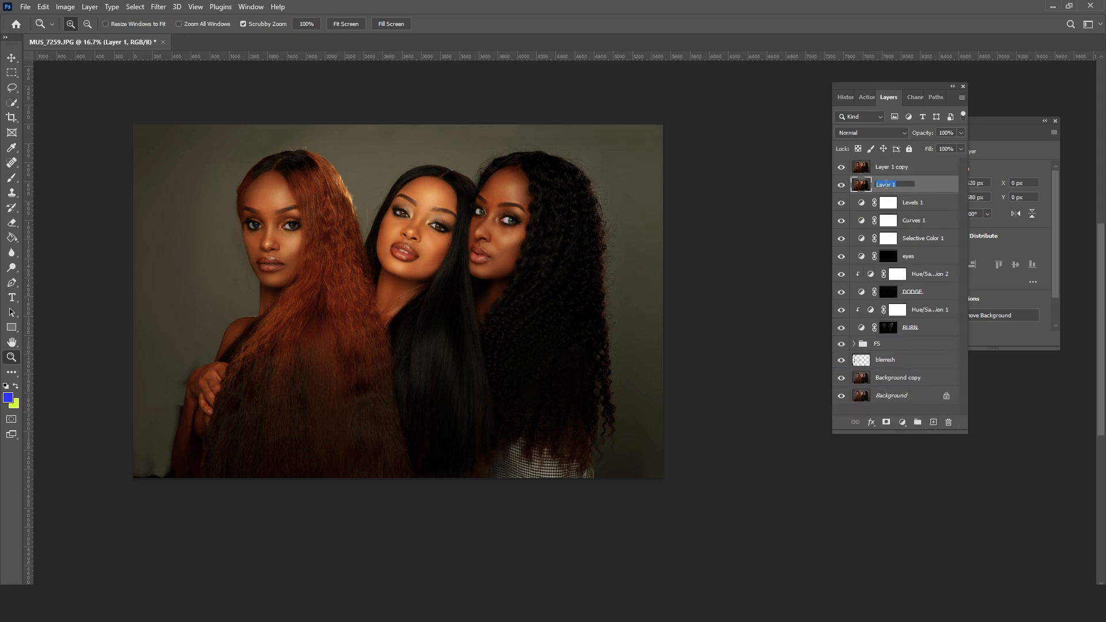
type("delete")
double_click(903, 168)
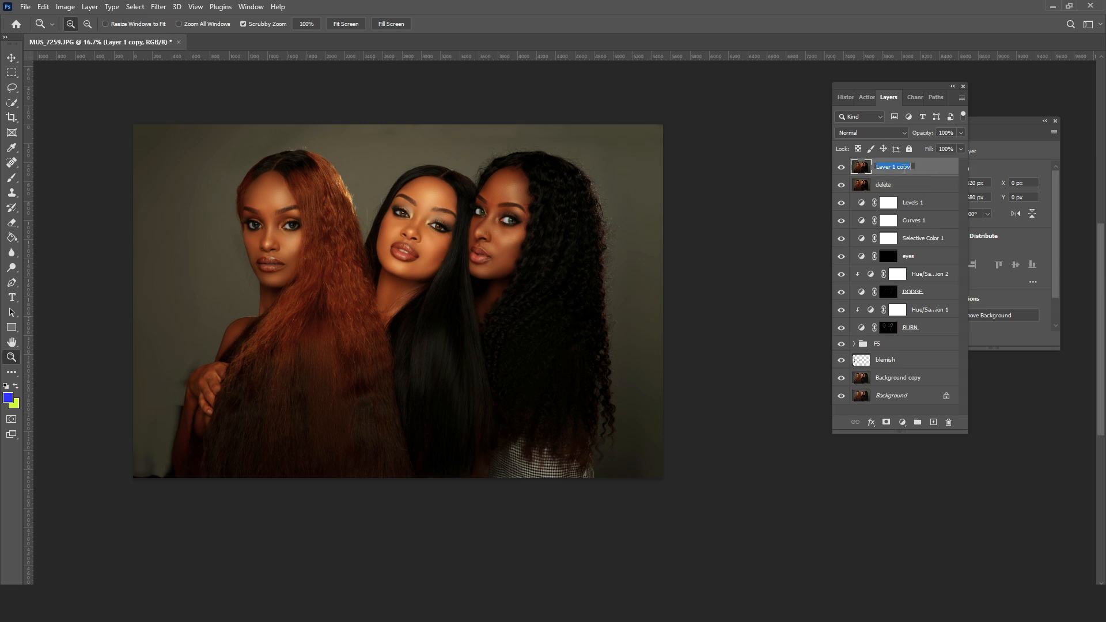
type("new texture")
key("Return")
- Hide the "new texture" layer and apply a Gaussian Blur with a 3.5-pixel radius to the "delete" layer
left_click(841, 169)
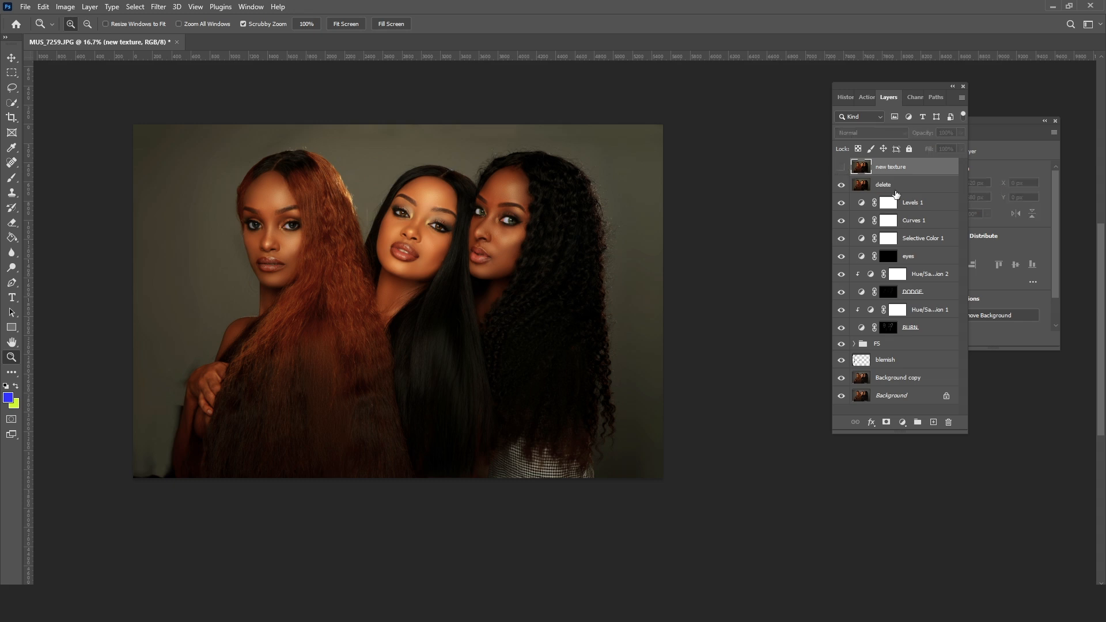
left_click(886, 184)
left_click(396, 212)
left_click(395, 212)
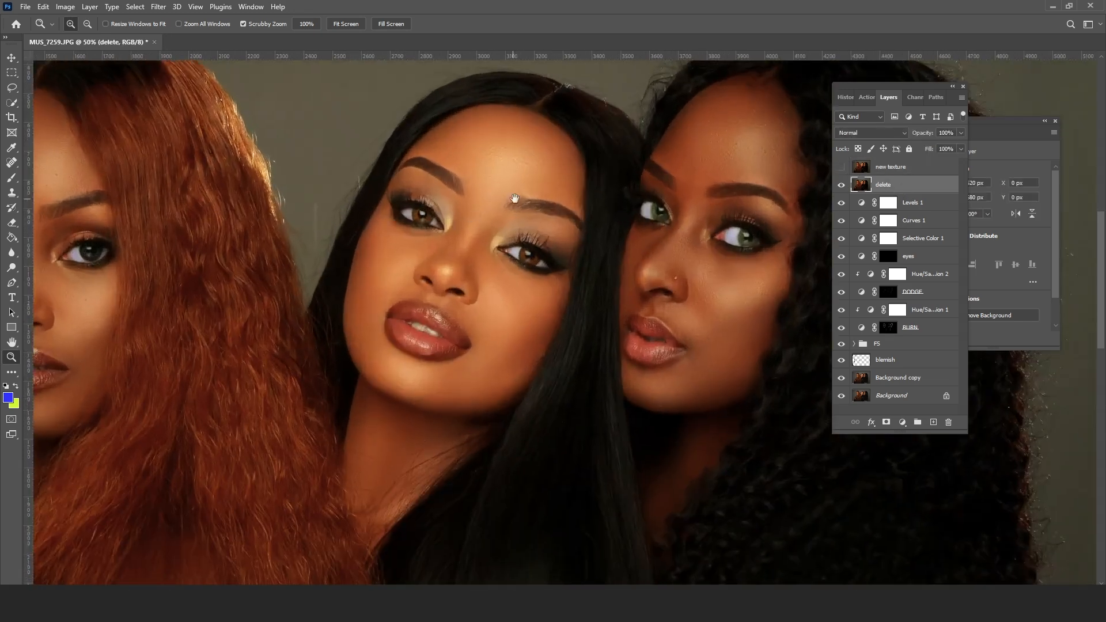
left_click_drag(511, 197, 540, 167)
left_click(158, 7)
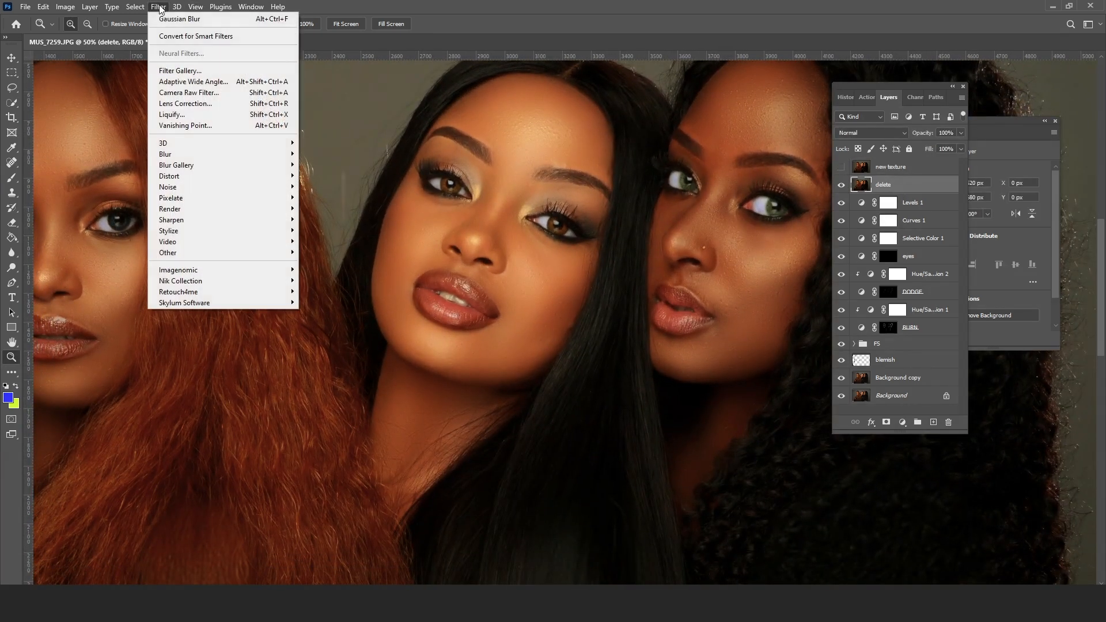
mouse_move(190, 159)
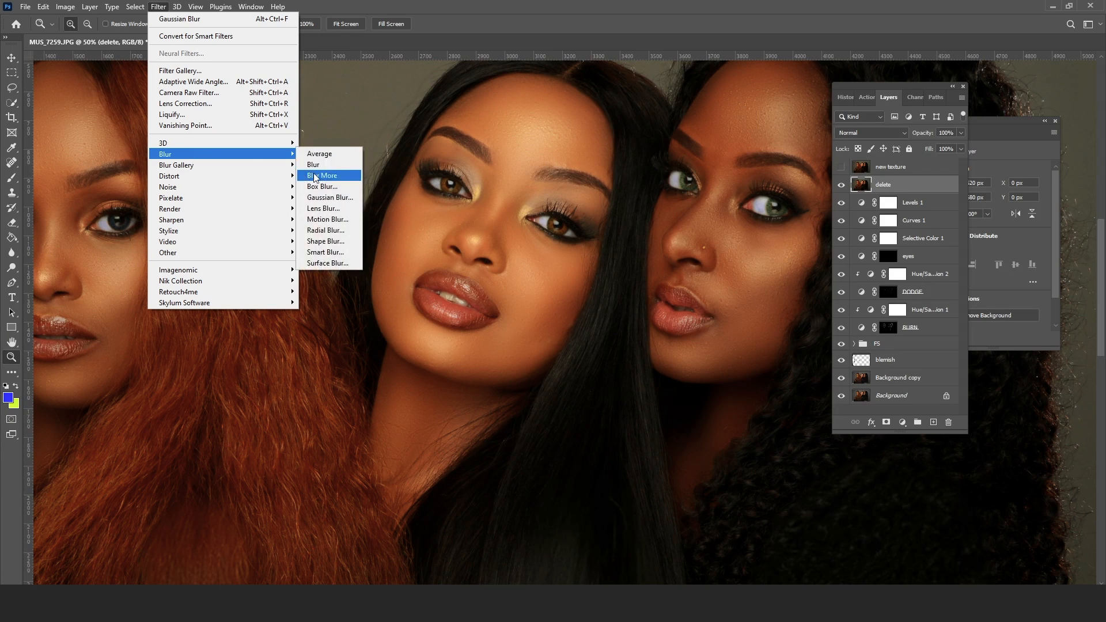
left_click(325, 198)
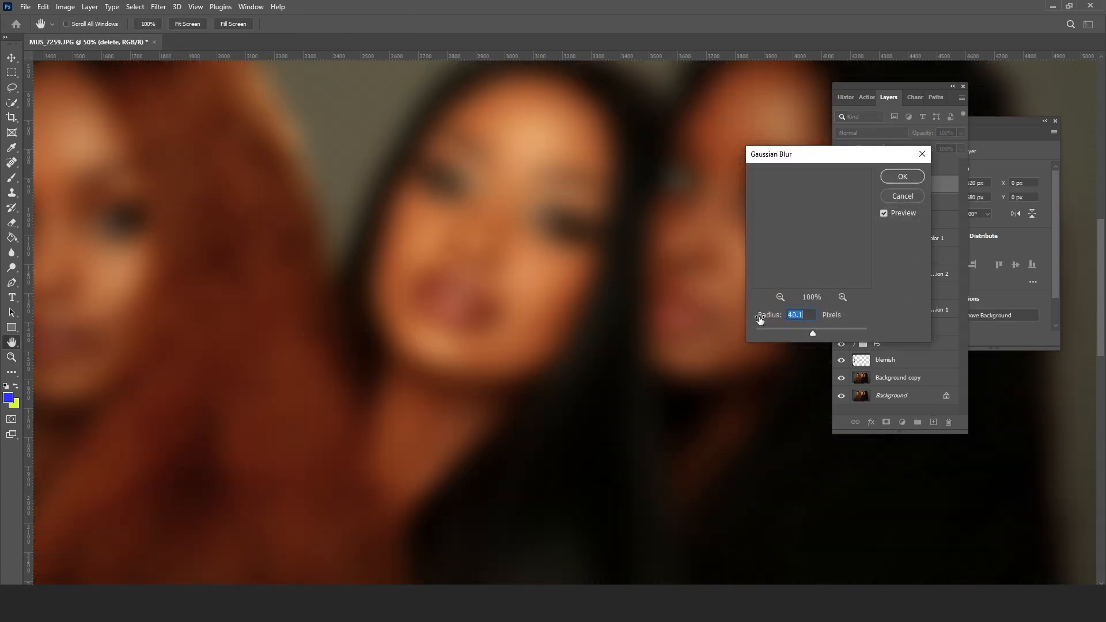
left_click_drag(808, 332, 595, 315)
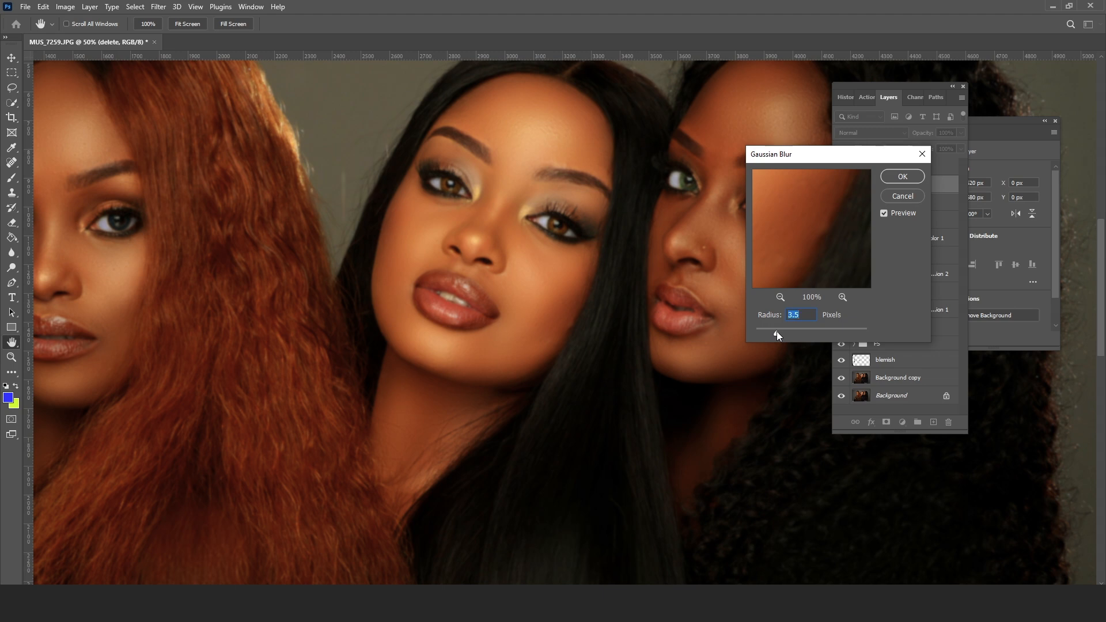
left_click(897, 178)
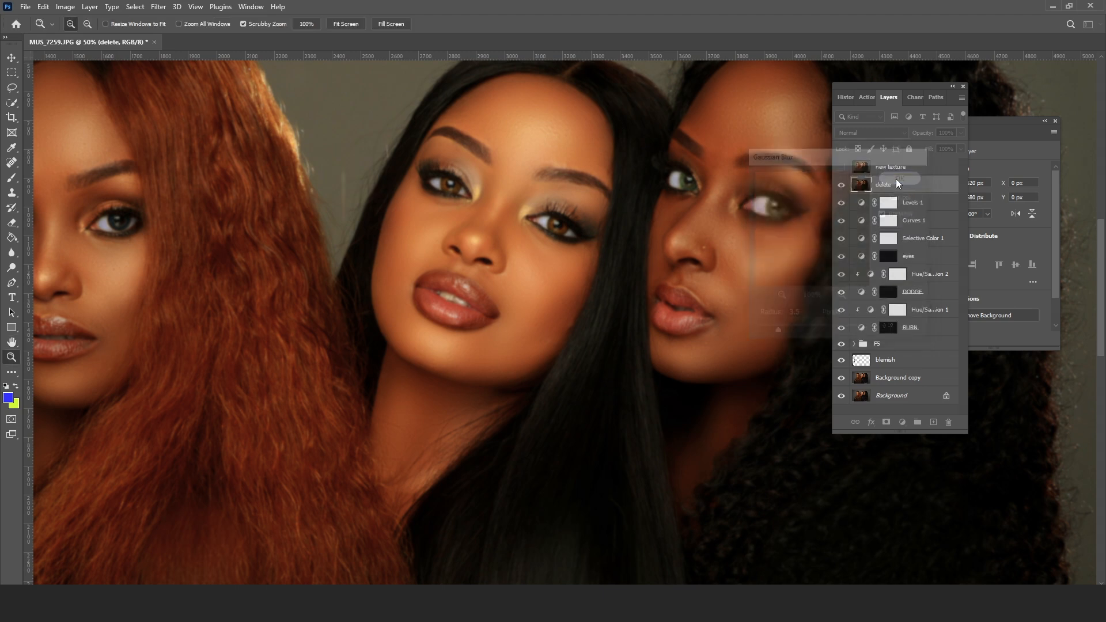
- Show the "new texture" layer and apply the "delete" layer to it with Apply Image, using Subtract, scale 2 and offset 128
left_click(841, 166)
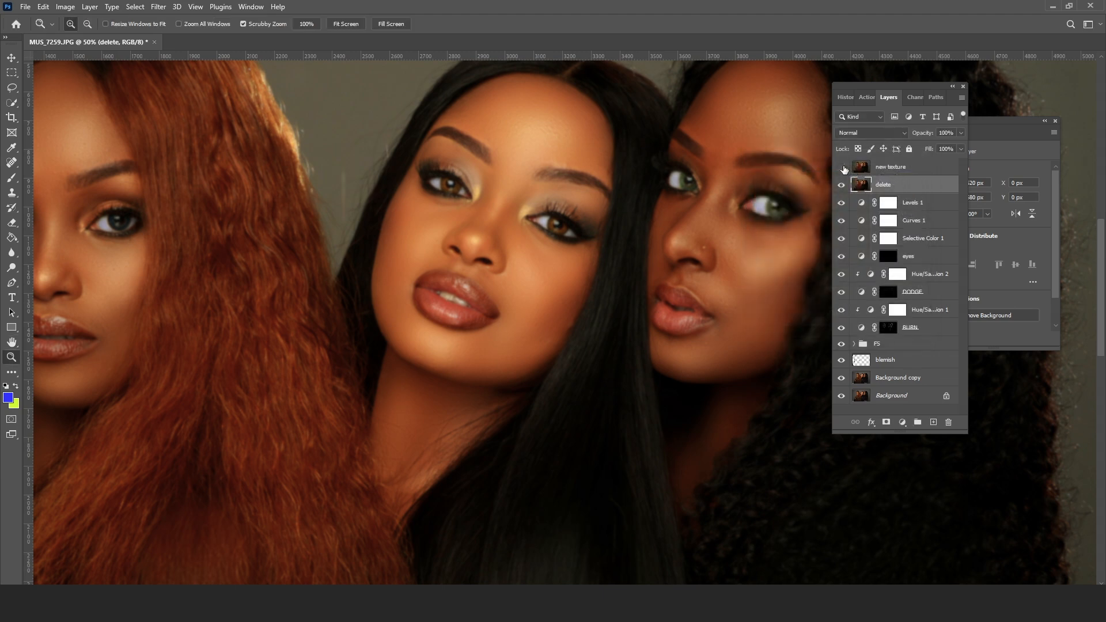
left_click(903, 169)
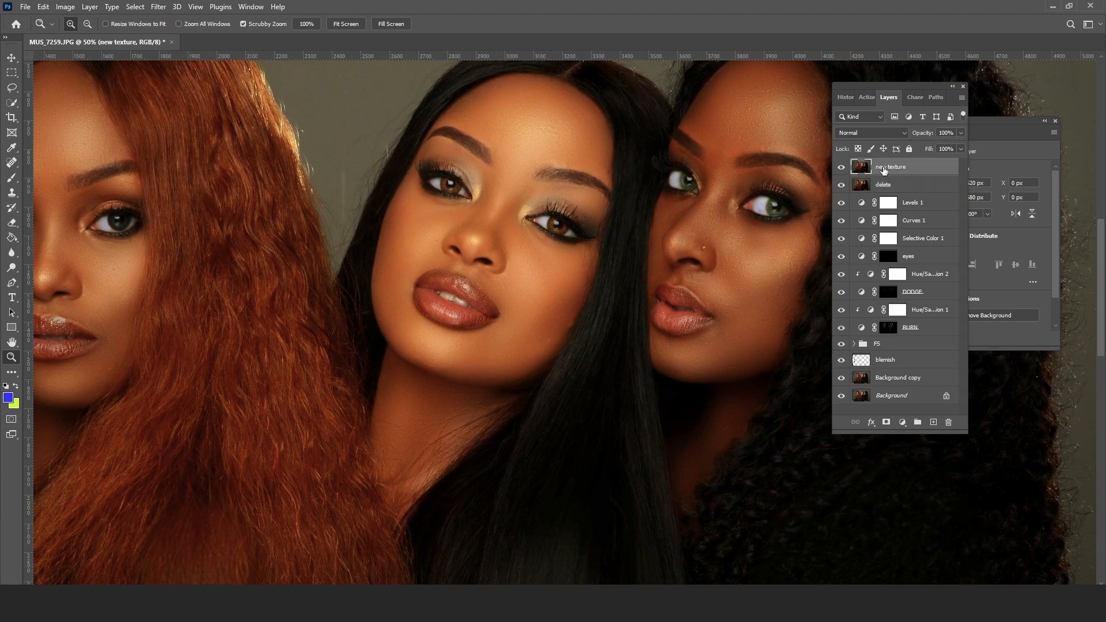
left_click(66, 7)
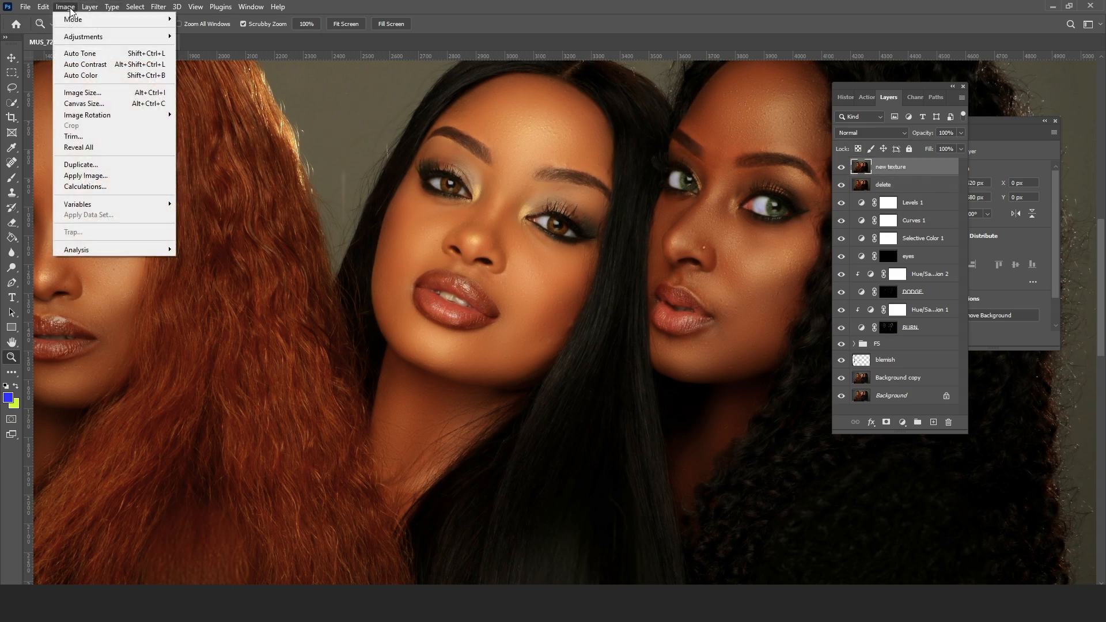
left_click(87, 176)
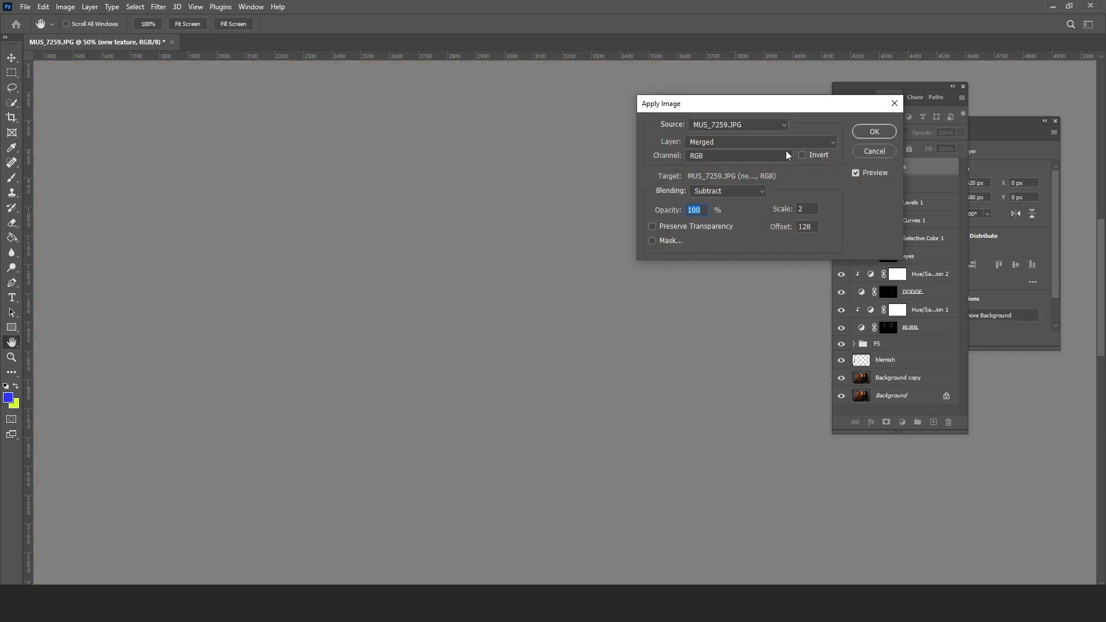
left_click(830, 142)
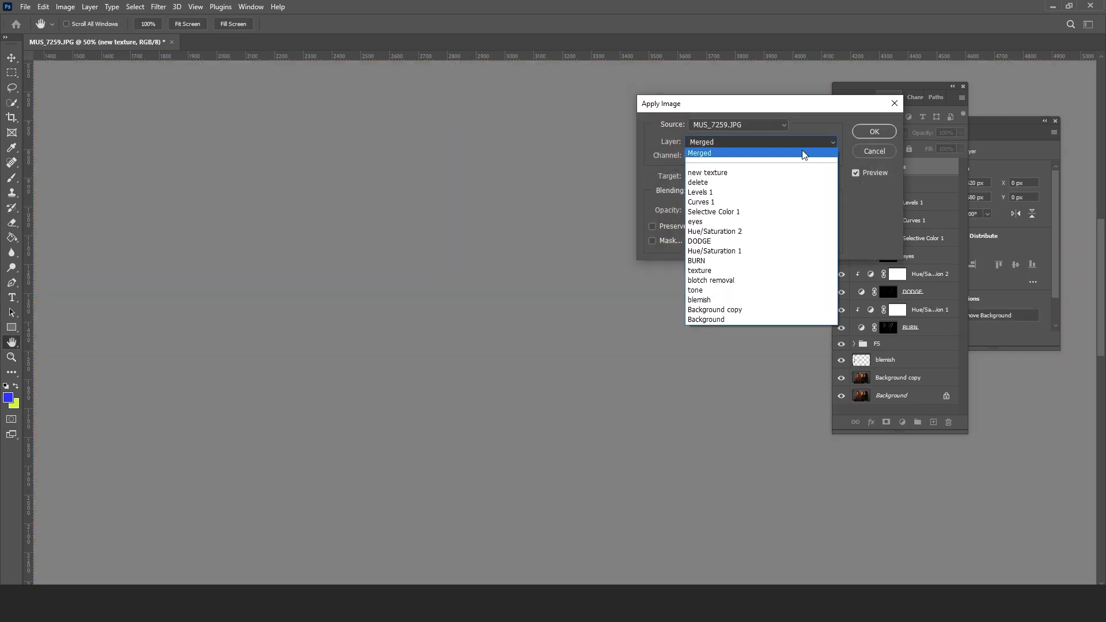
left_click(732, 183)
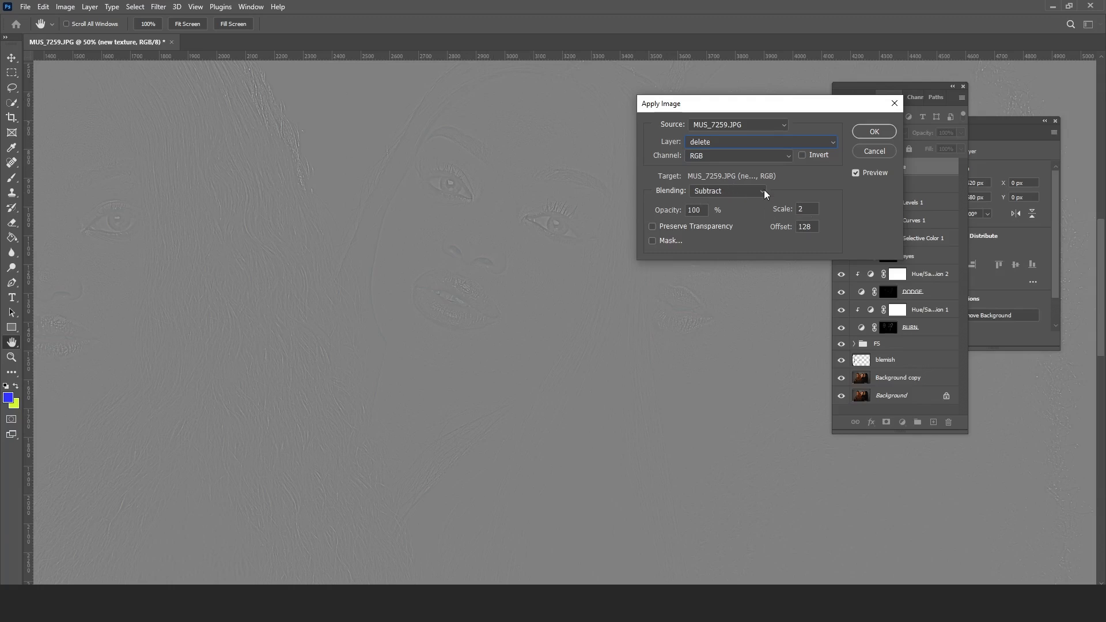
left_click(870, 133)
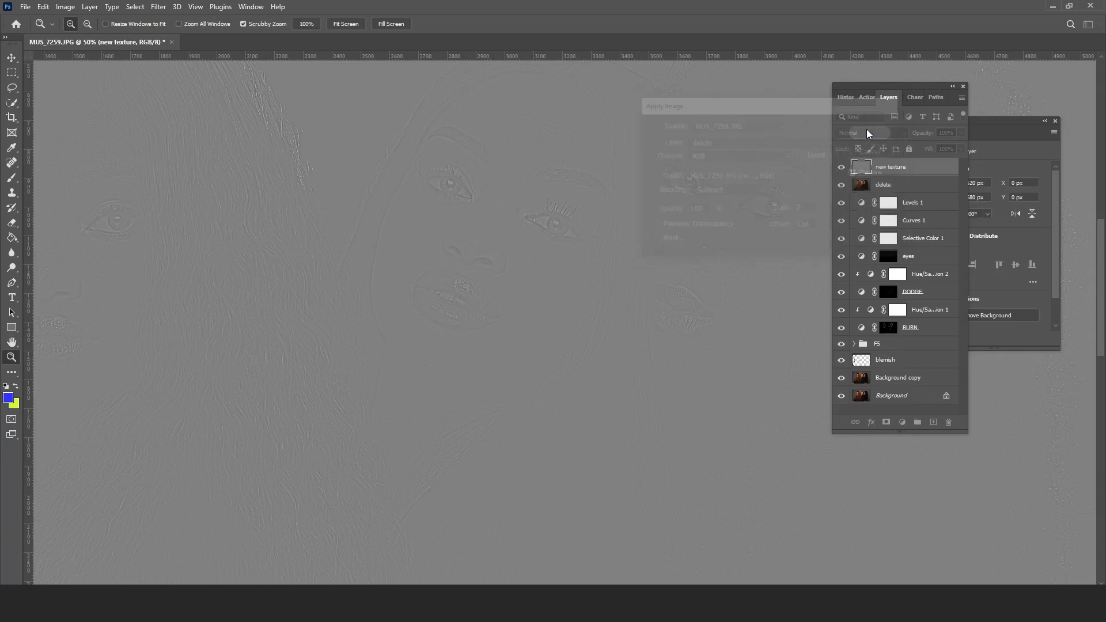
- Set the "new texture" layer's blend mode to Linear Light
left_click(902, 134)
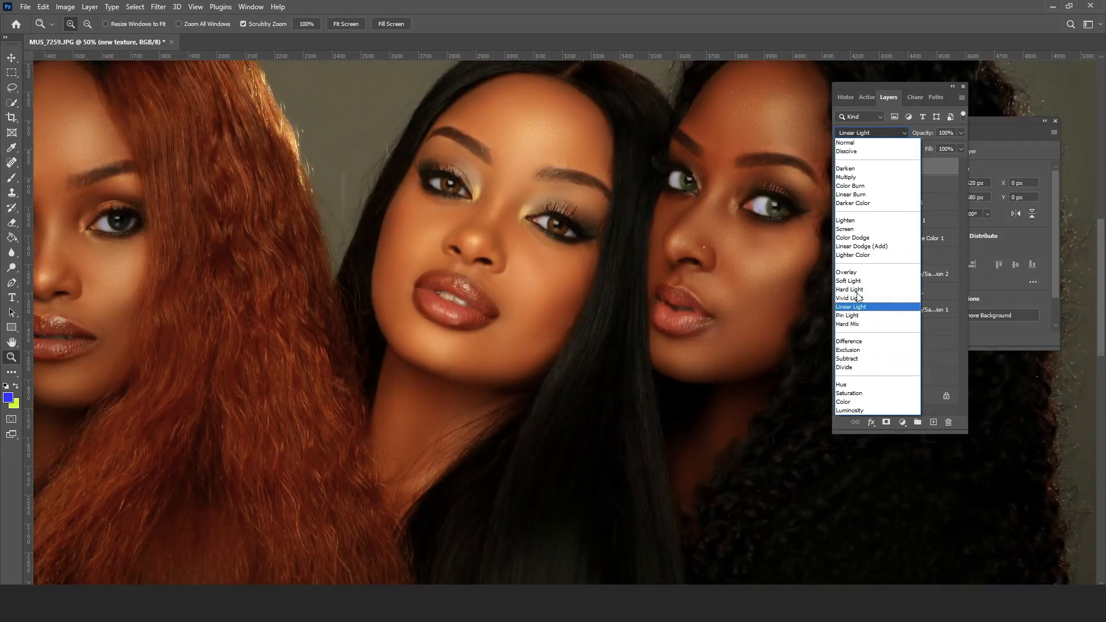
left_click(852, 306)
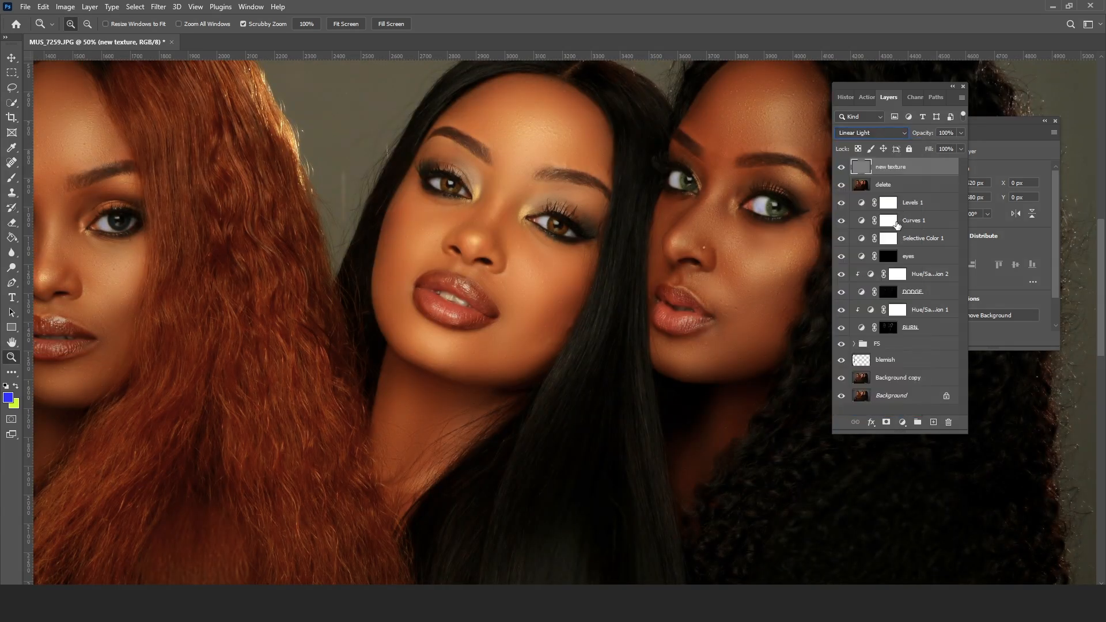
left_click(900, 185)
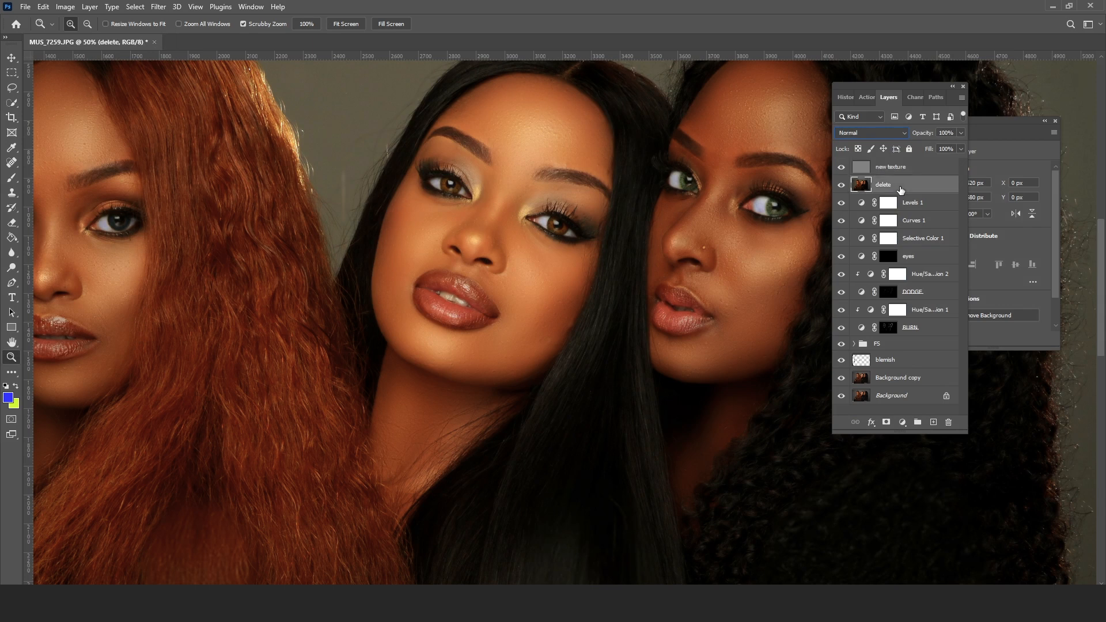
left_click(960, 133)
left_click(896, 169)
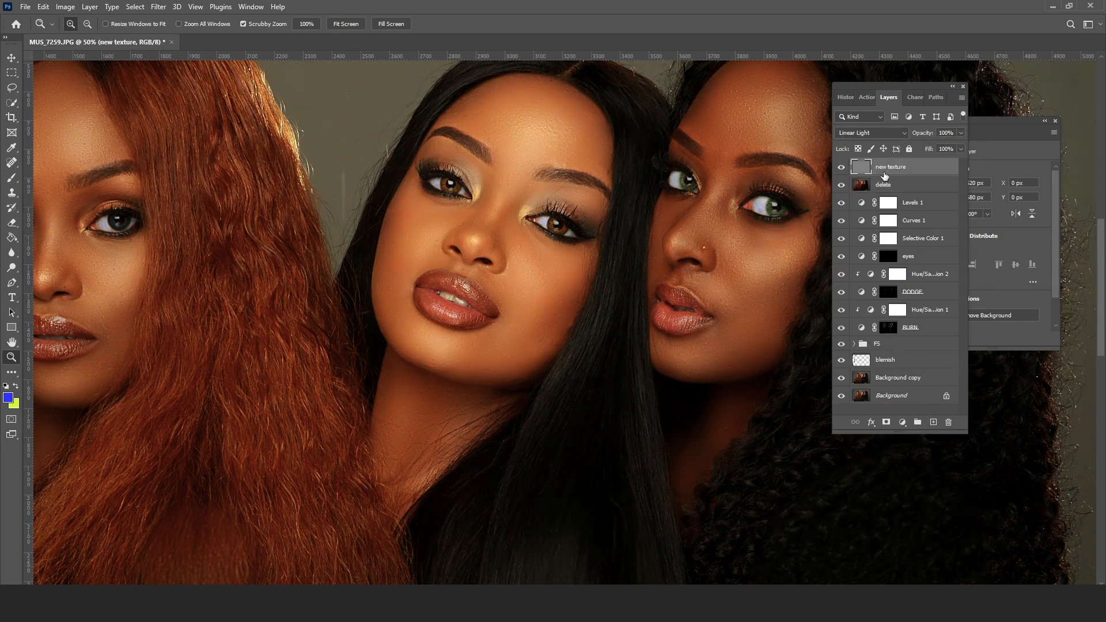
- Add a layer mask to the "new texture" layer and invert it to black
left_click(397, 292, "alt")
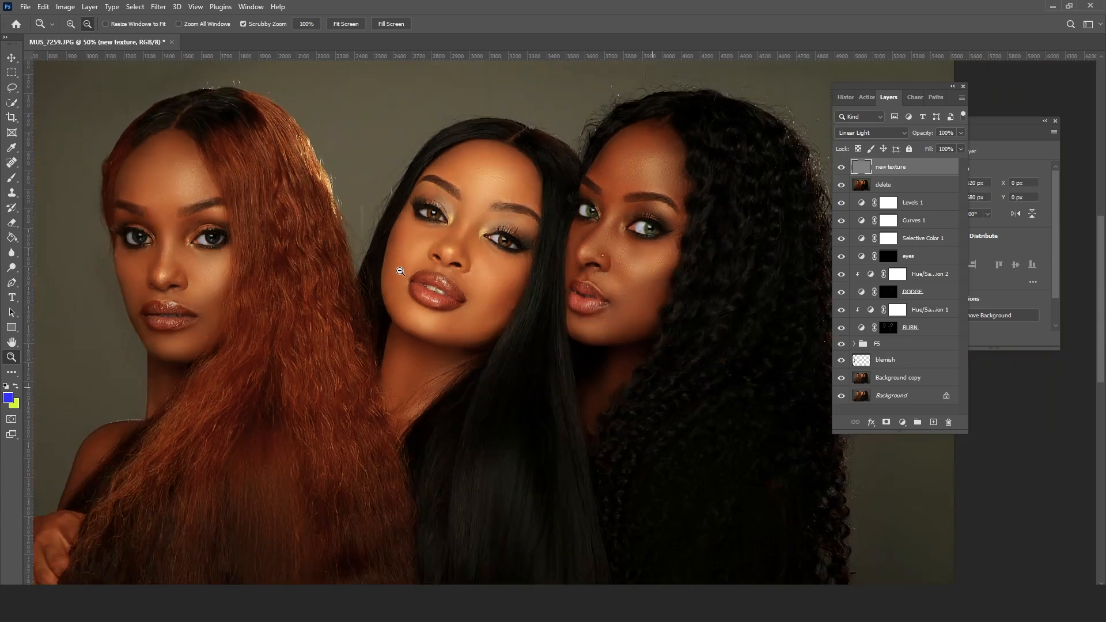
left_click_drag(573, 280, 602, 245)
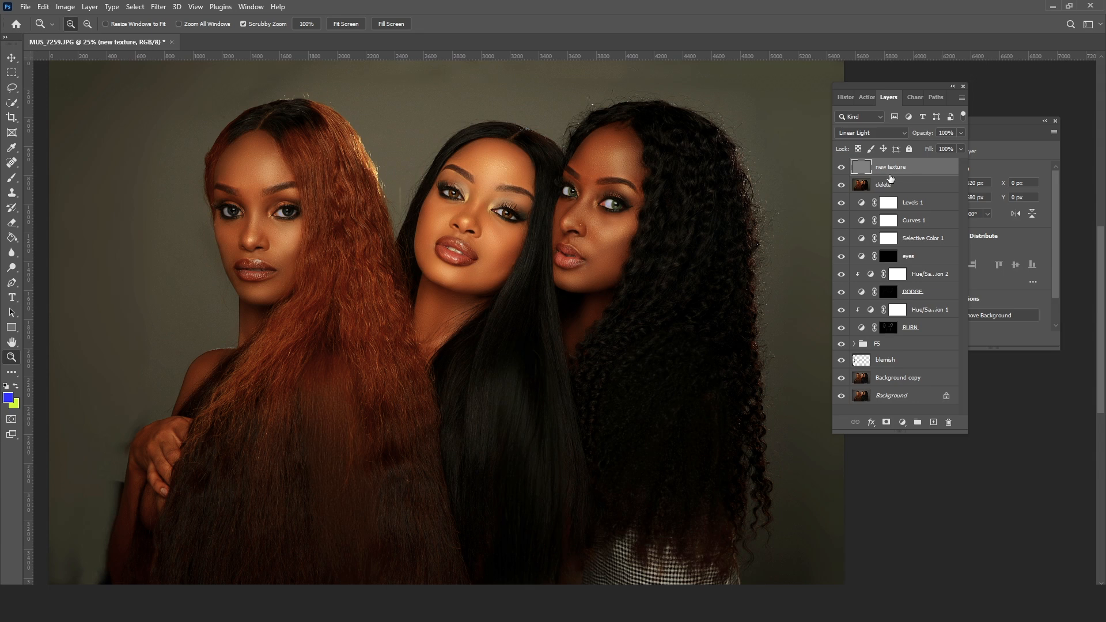
left_click(887, 422)
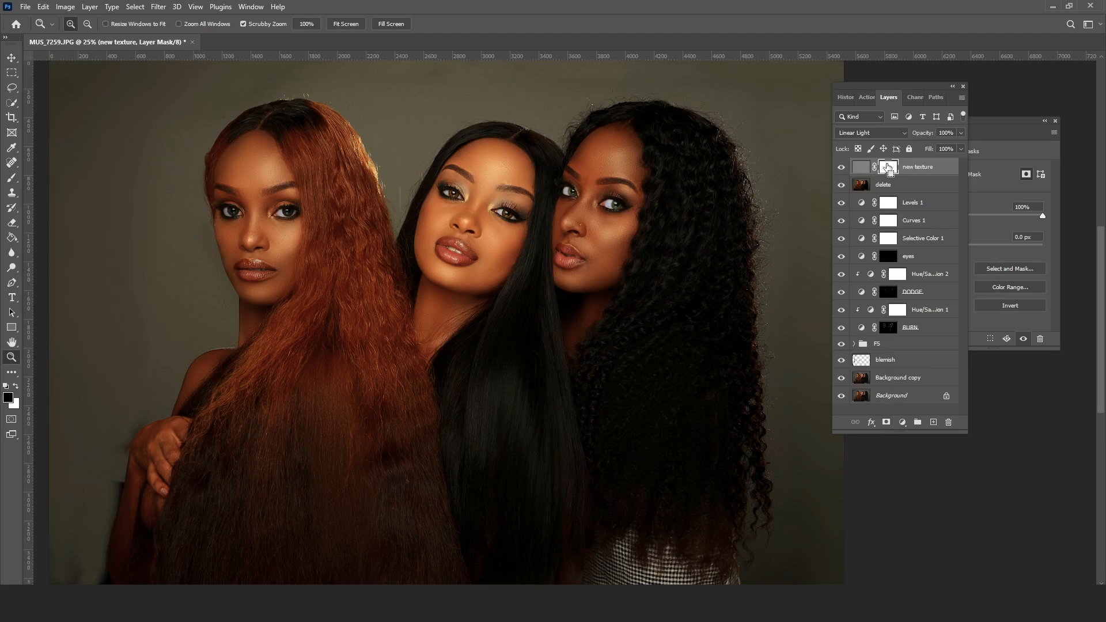
key("ctrl+i")
- Paint white on the mask with a soft 190 px brush over the red-haired woman's face to reveal skin texture
left_click(235, 155)
left_click(267, 164)
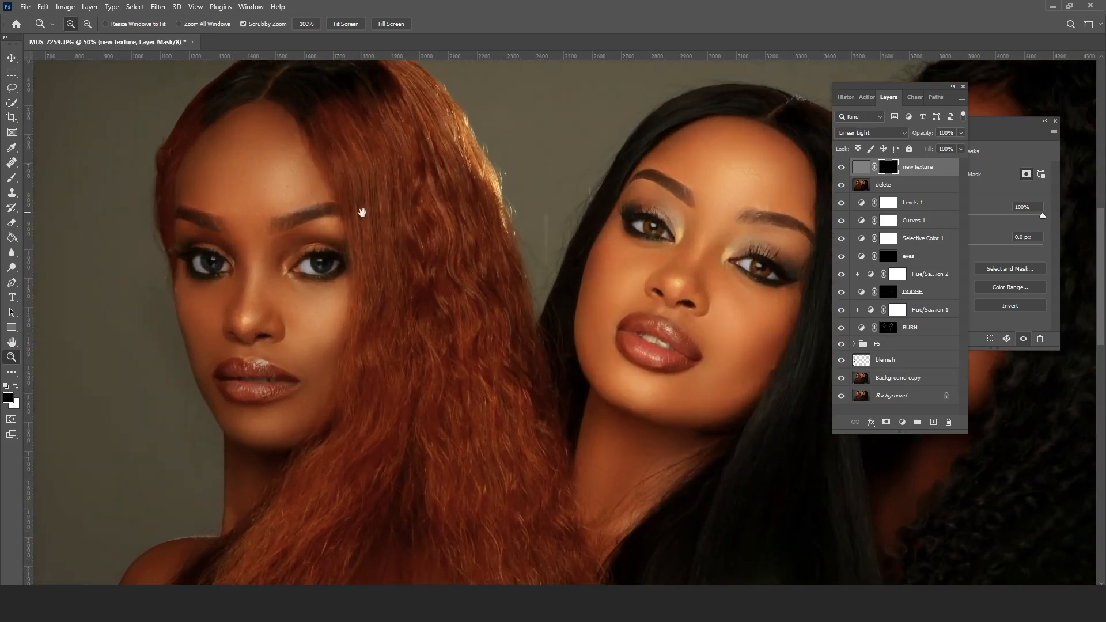
left_click(11, 182)
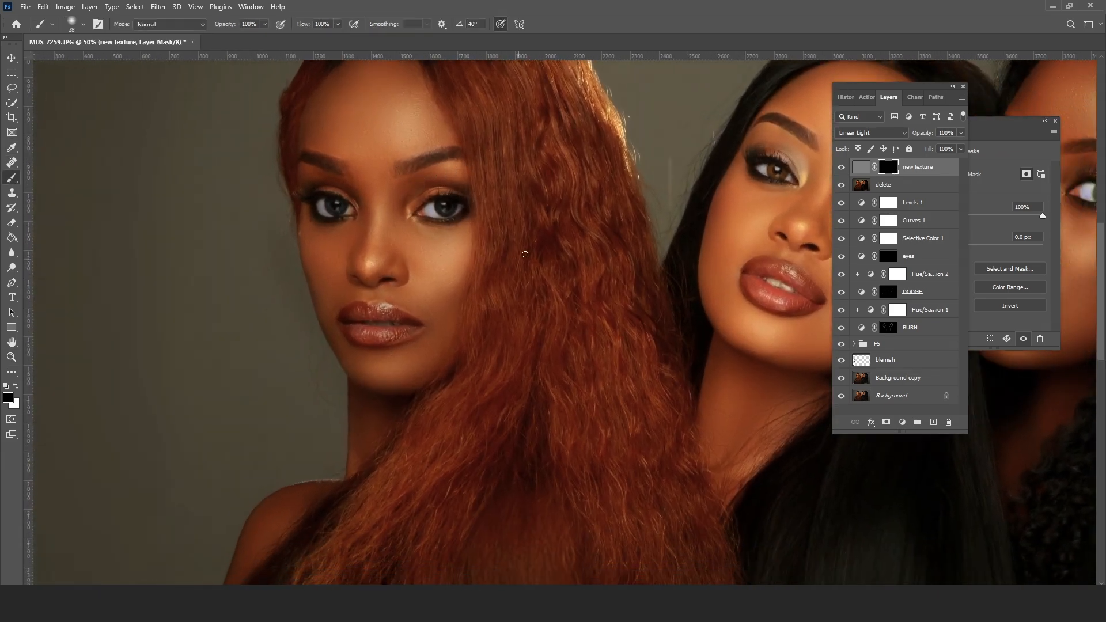
left_click_drag(533, 189, 497, 275)
left_click(16, 388)
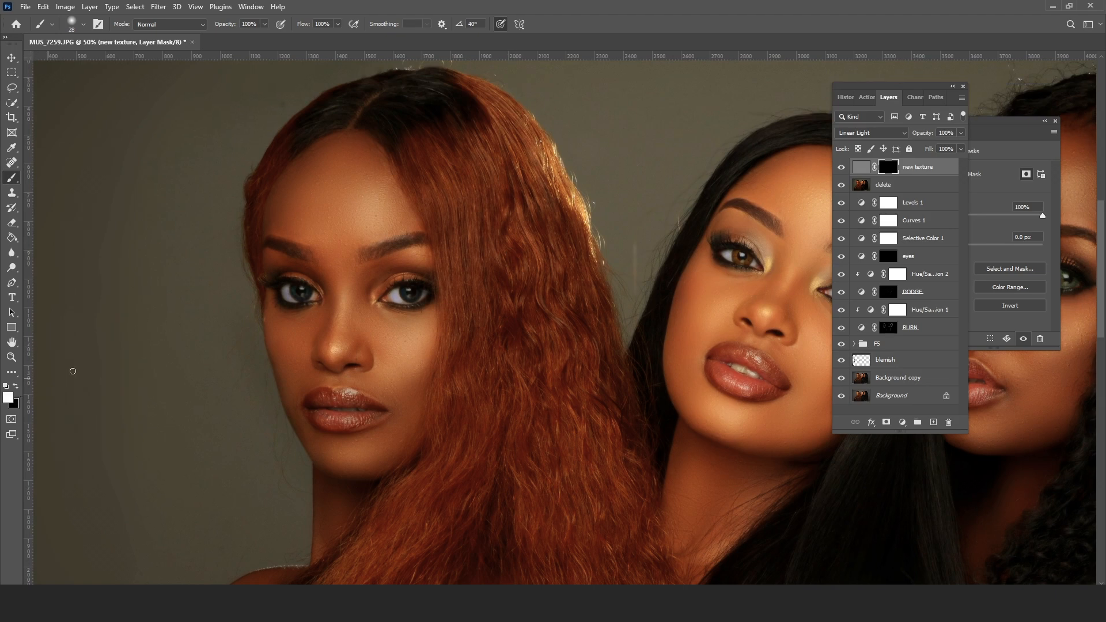
right_click(398, 187)
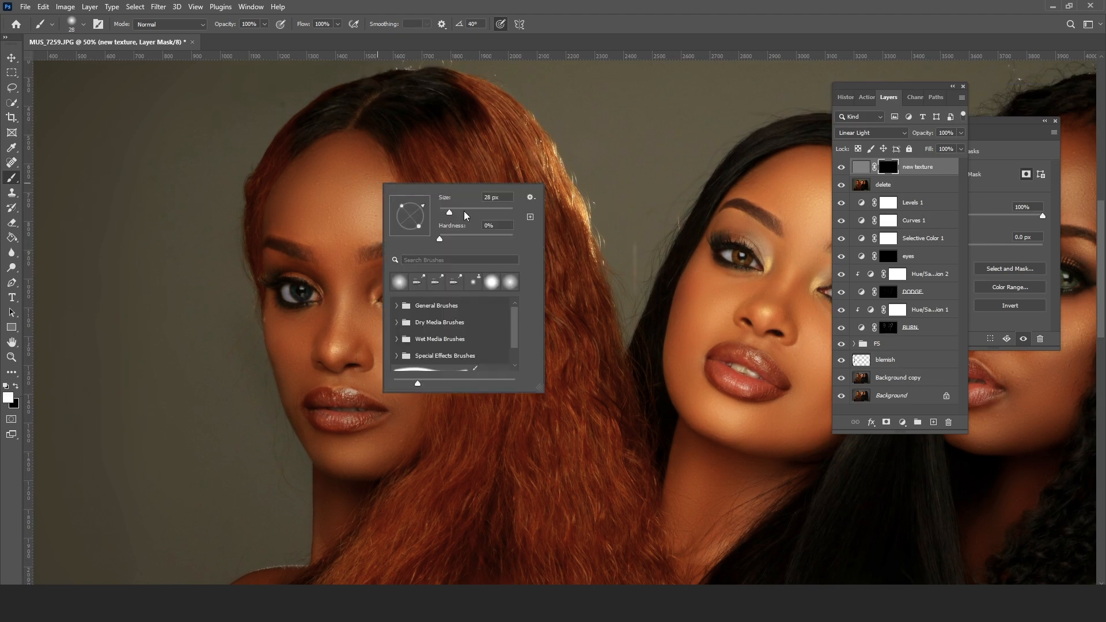
left_click(494, 212)
key("Return")
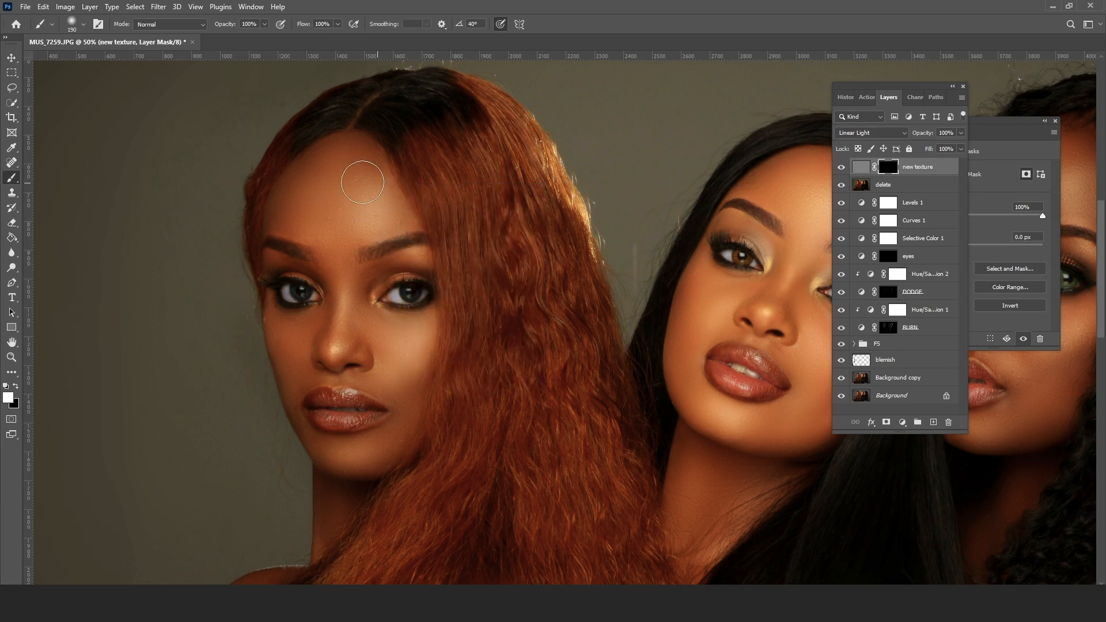
mouse_move(362, 182)
left_mouse_down()
mouse_move(355, 219)
mouse_move(338, 194)
mouse_move(341, 226)
mouse_move(318, 193)
mouse_move(322, 229)
mouse_move(360, 180)
mouse_move(326, 231)
mouse_move(346, 322)
mouse_move(344, 312)
mouse_move(363, 346)
mouse_move(407, 338)
mouse_move(397, 364)
mouse_move(411, 359)
mouse_move(308, 373)
mouse_move(285, 339)
mouse_move(349, 450)
mouse_move(340, 450)
mouse_move(386, 428)
mouse_move(420, 371)
mouse_move(409, 339)
mouse_move(385, 367)
left_mouse_up()
- Reduce the brush to 62 px and paint texture back over both eyes of the red-haired woman
right_click(417, 288)
left_click(496, 316)
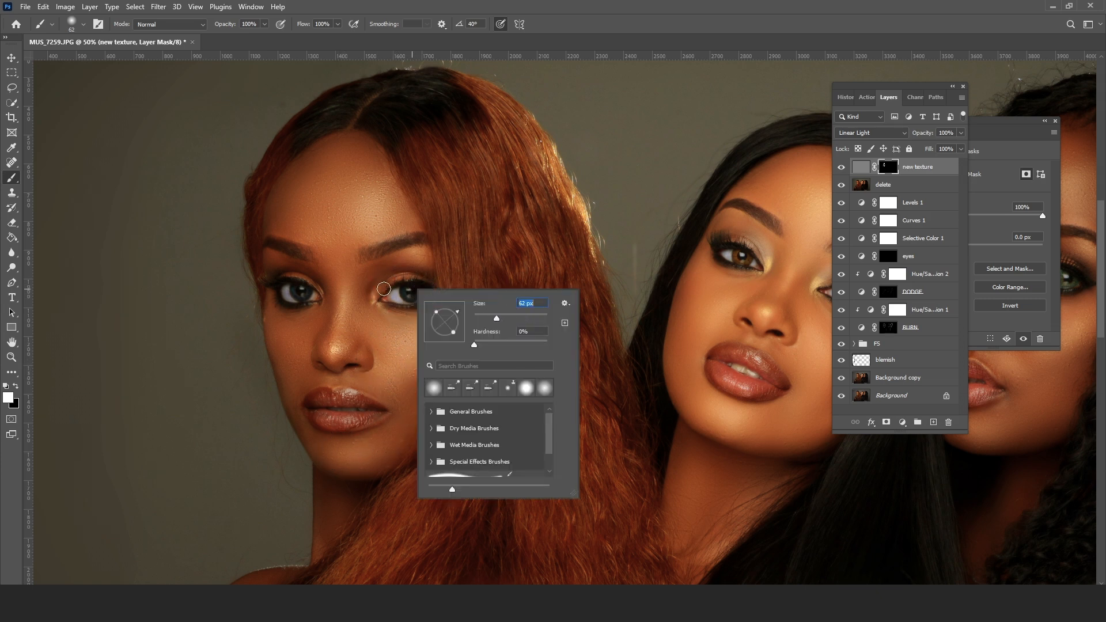
left_click_drag(393, 288, 435, 289)
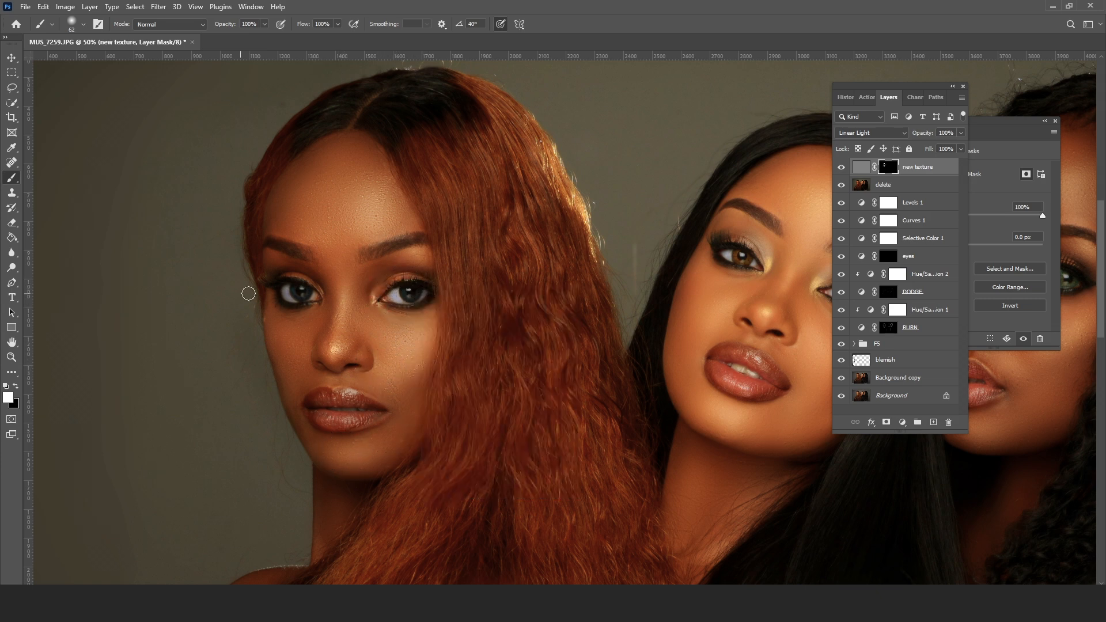
mouse_move(301, 291)
left_mouse_down()
mouse_move(290, 281)
mouse_move(285, 309)
mouse_move(298, 300)
left_mouse_up()
mouse_move(415, 306)
left_mouse_down()
mouse_move(396, 303)
mouse_move(429, 295)
left_mouse_up()
- Paint texture back over the middle woman's eyes and facial skin, enlarging the brush to 165 px for the skin
left_click_drag(452, 222, 408, 216)
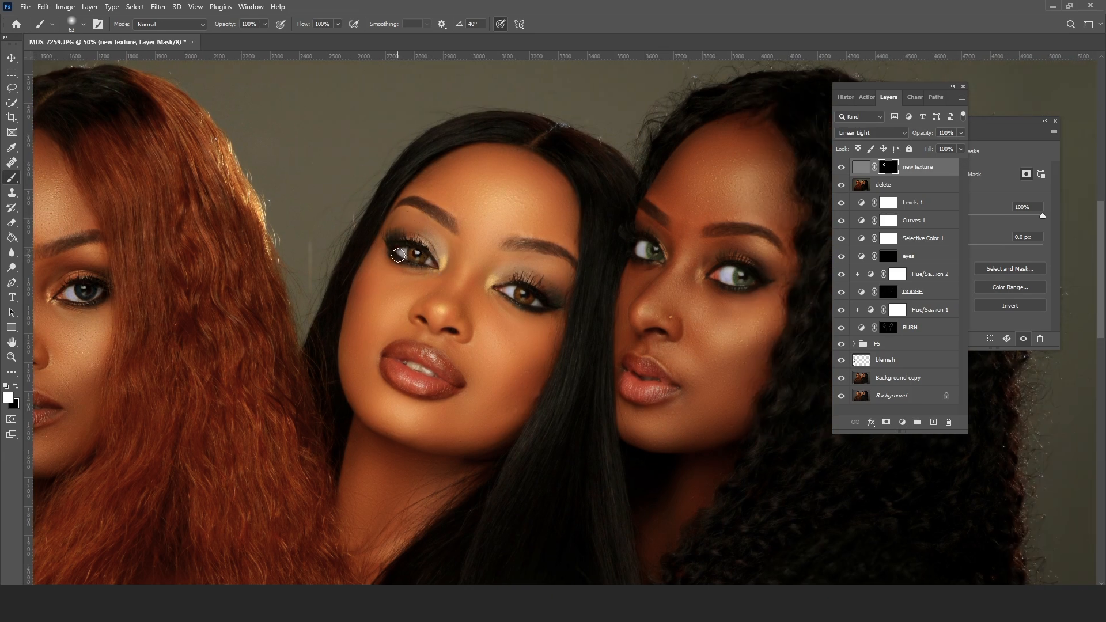
right_click(543, 295)
left_click_drag(557, 258, 598, 262)
left_click(527, 208)
right_click(528, 208)
left_click_drag(558, 228, 599, 229)
left_click(439, 296)
- Paint texture back over the forehead and face of the curly-haired woman on the mask
scroll(541, 320, "right", 3)
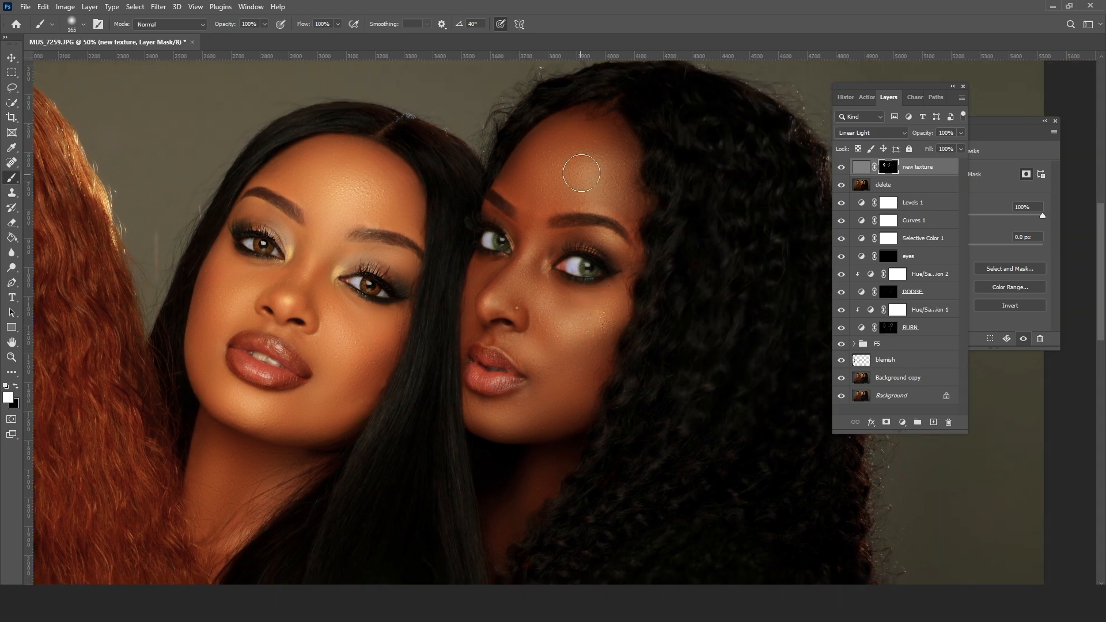
mouse_move(581, 173)
left_mouse_down()
mouse_move(557, 174)
mouse_move(603, 151)
mouse_move(593, 186)
left_mouse_up()
left_click_drag(518, 497, 576, 348)
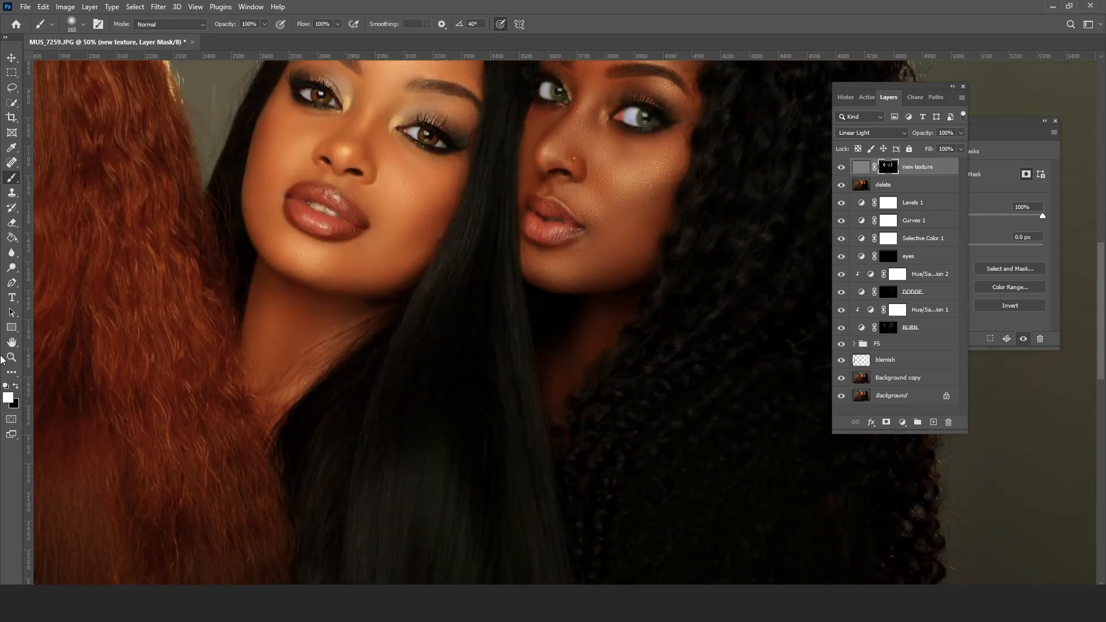
- Compare the full portrait with and without the "new texture" layer to examine the restored skin texture
left_click(16, 386)
left_click(11, 357)
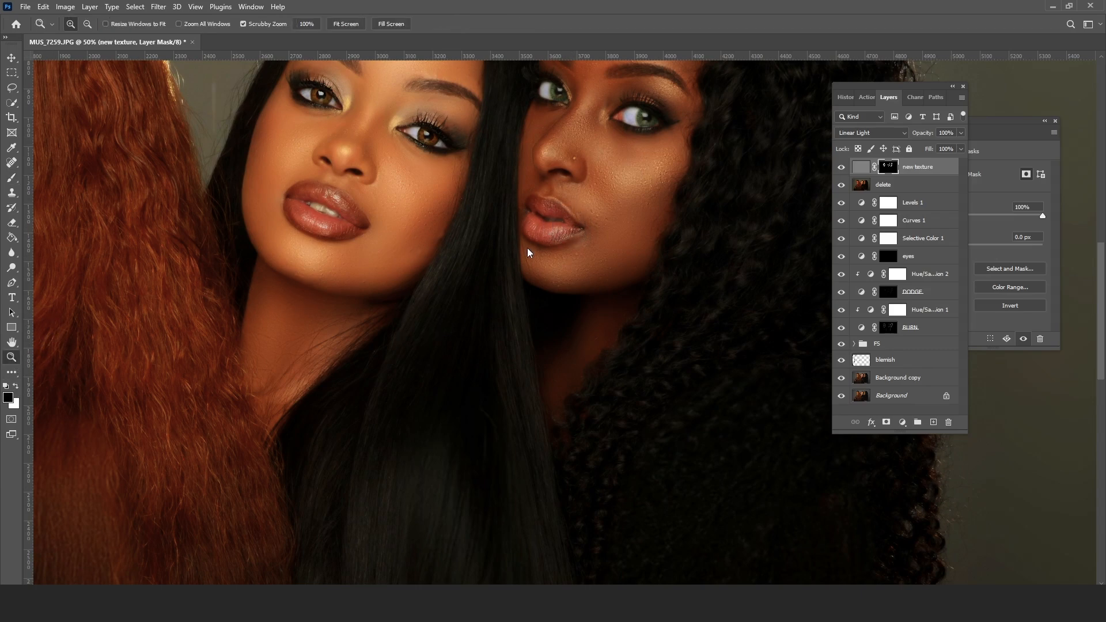
left_click(527, 249, "alt")
left_click(527, 250, "alt")
left_click(528, 249, "alt")
left_click(527, 249, "alt")
left_click(494, 200)
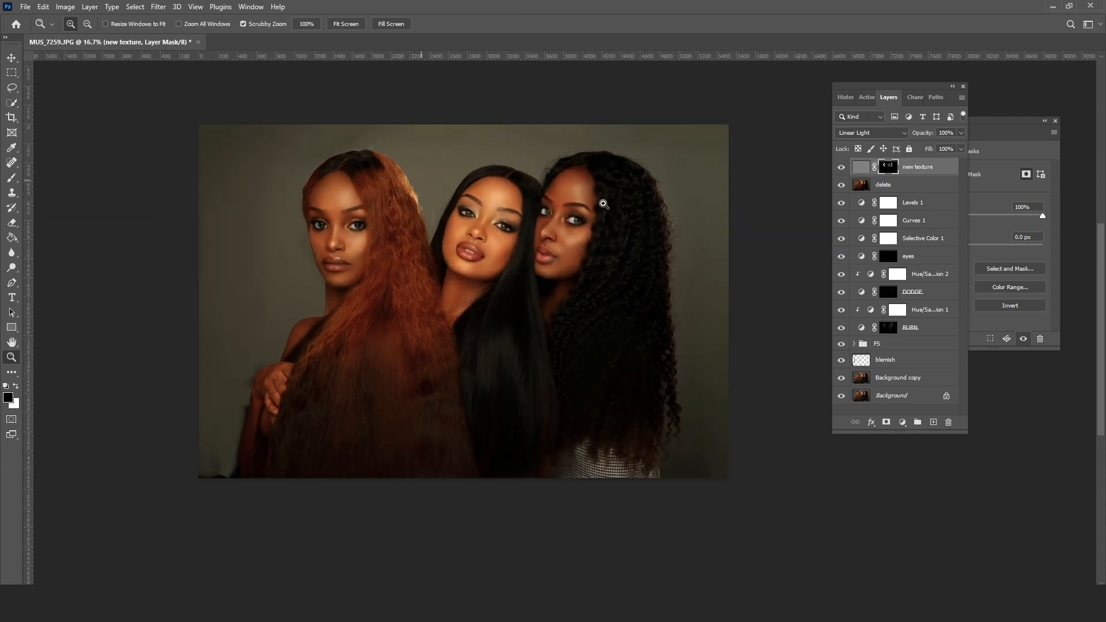
left_click(605, 205)
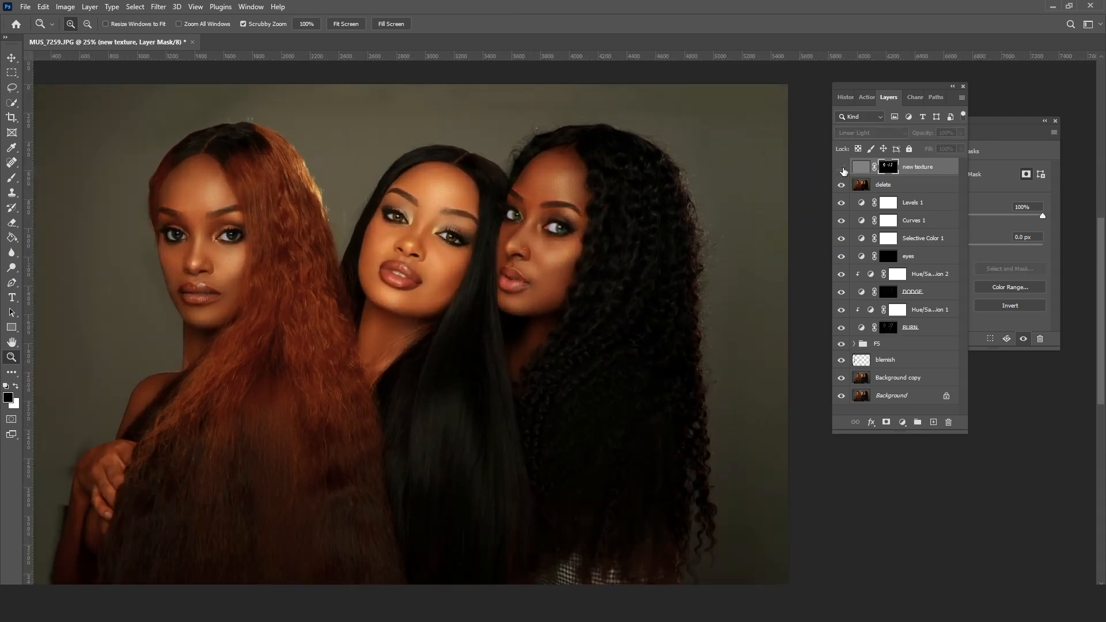
left_click(842, 167)
left_click(403, 272, "alt")
left_click(402, 272, "alt")
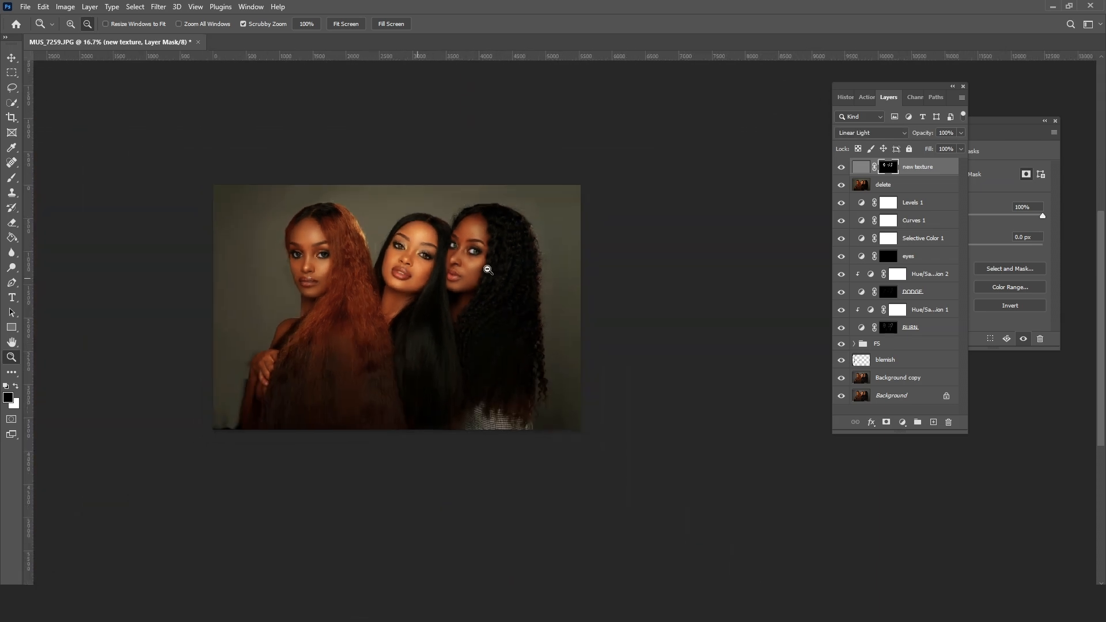
- Stamp all visible layers into a new merged layer above "new texture"
left_click(402, 271, "alt")
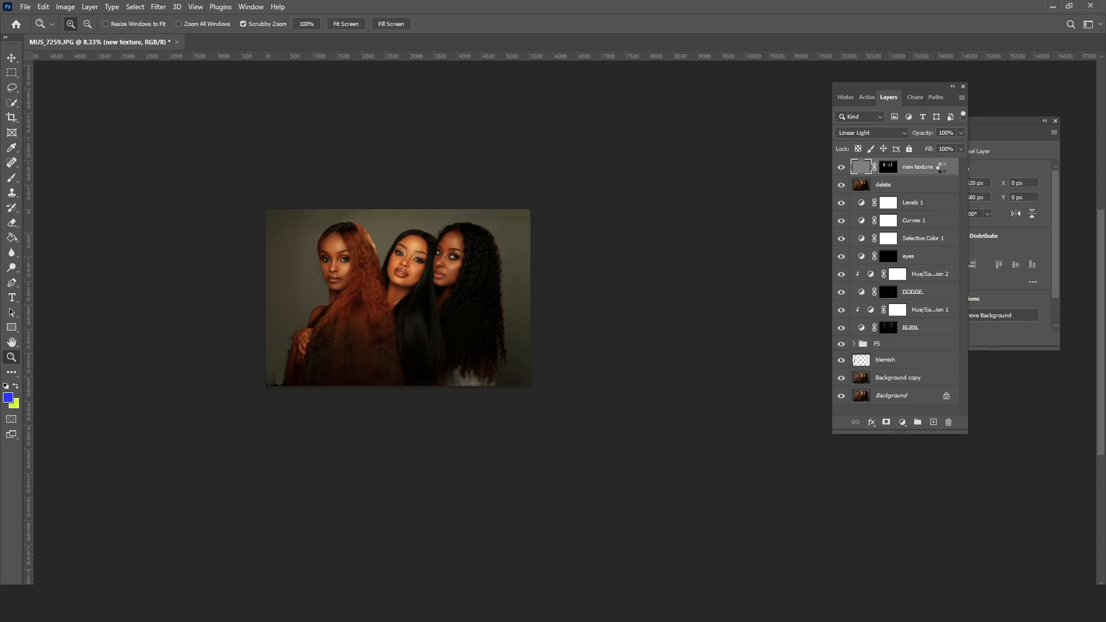
key("ctrl+alt+shift+e")
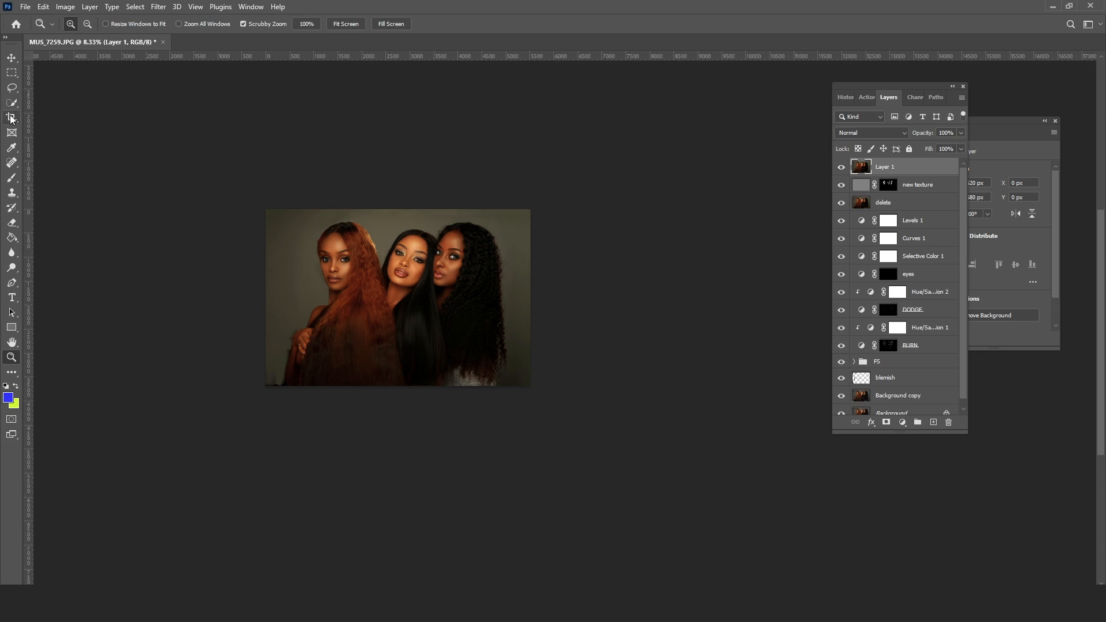
- Crop the portrait more tightly around the three women at a 6:4 ratio, to about 4612 × 3075 px
left_click(12, 119)
type("5")
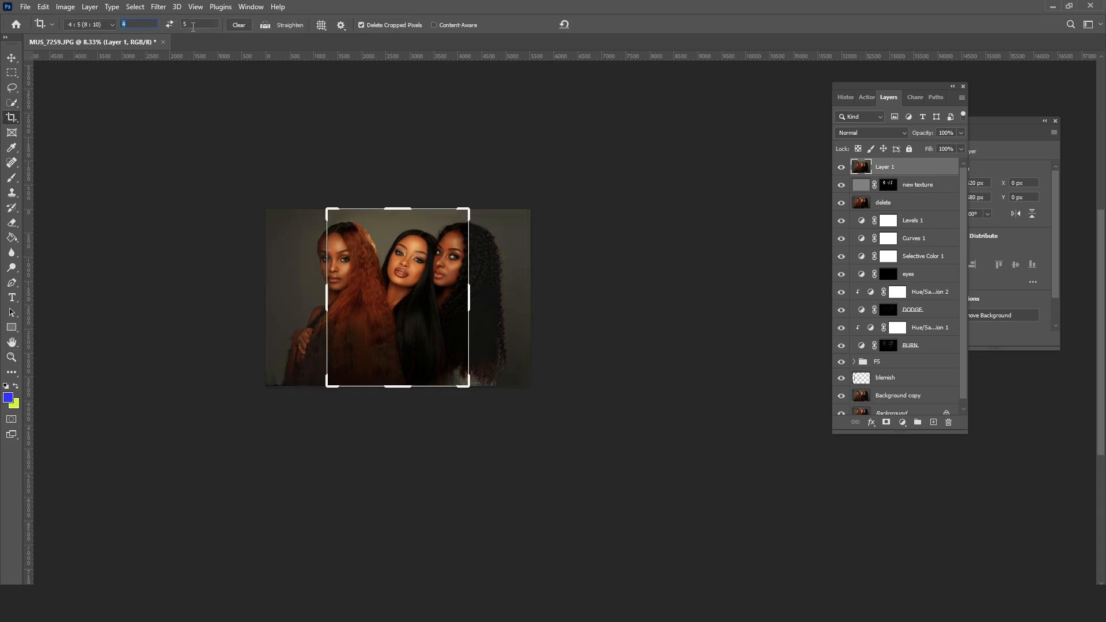
left_click_drag(192, 24, 171, 24)
type("6")
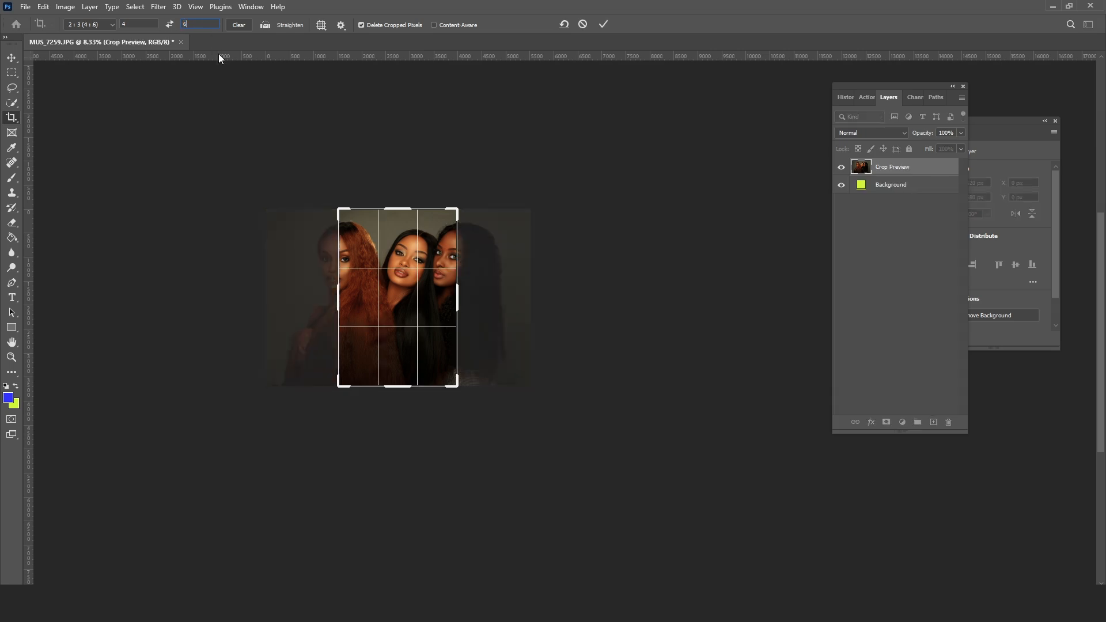
left_click(170, 24)
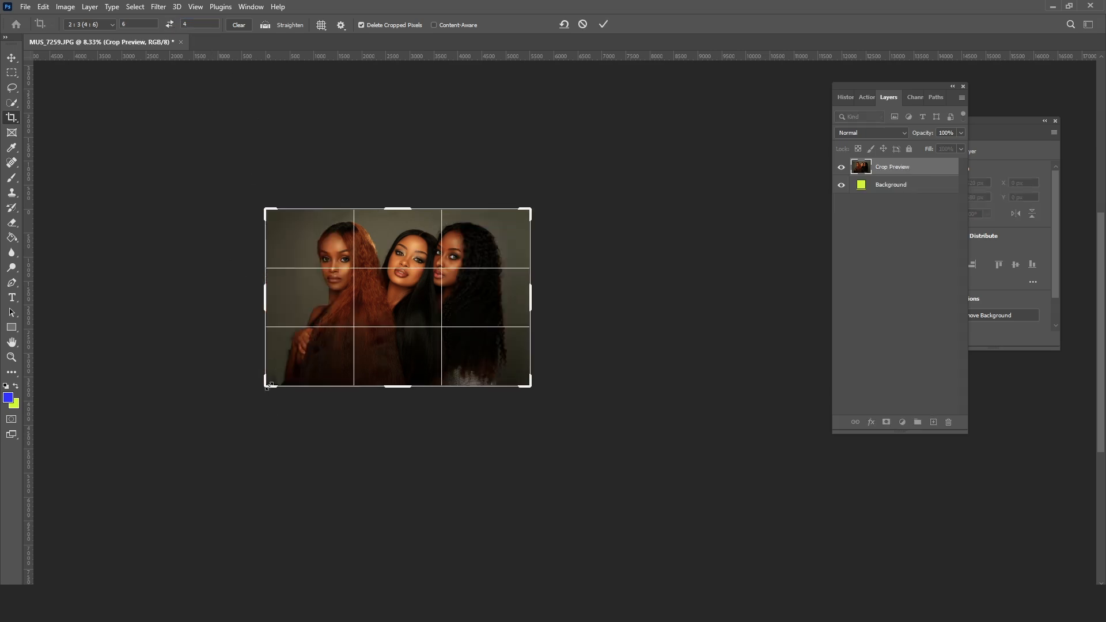
left_click_drag(266, 385, 279, 381)
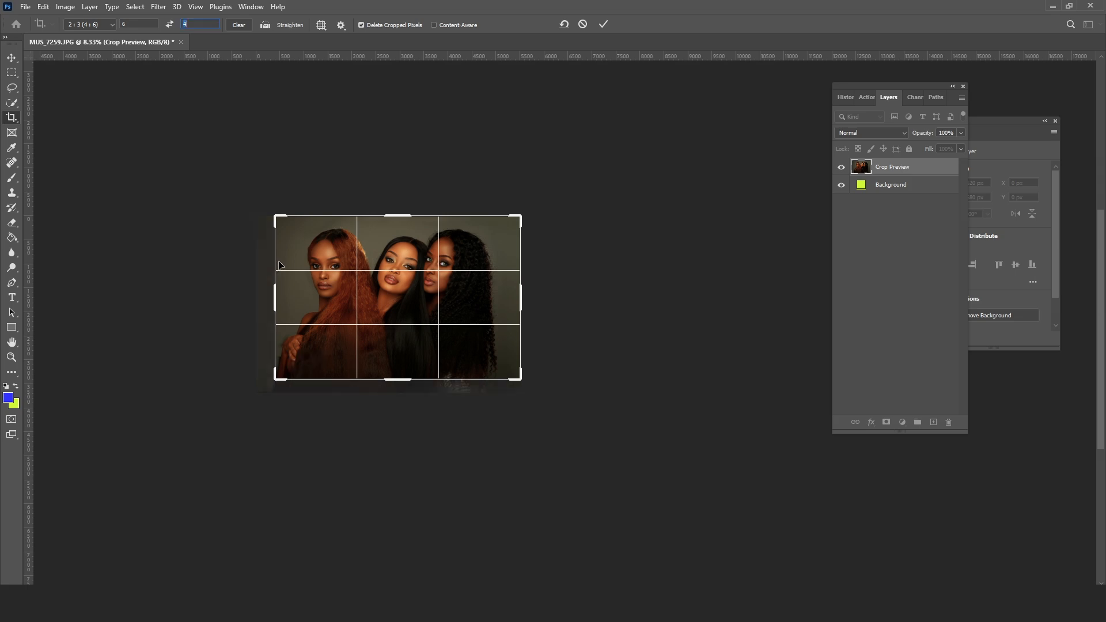
left_click_drag(276, 217, 277, 220)
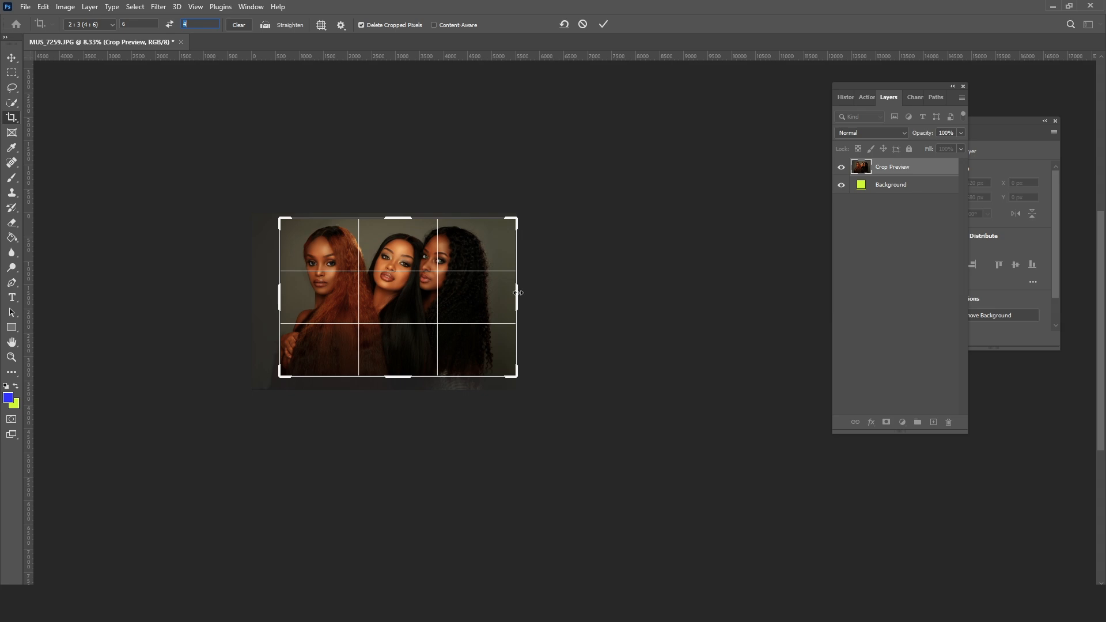
left_click_drag(515, 376, 506, 373)
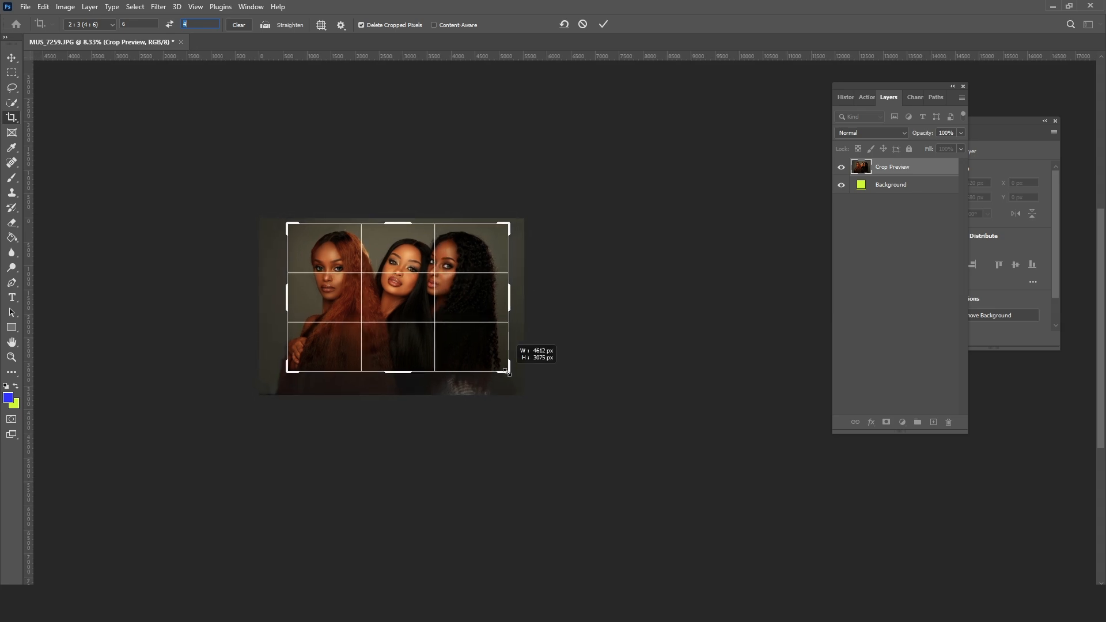
key("Return")
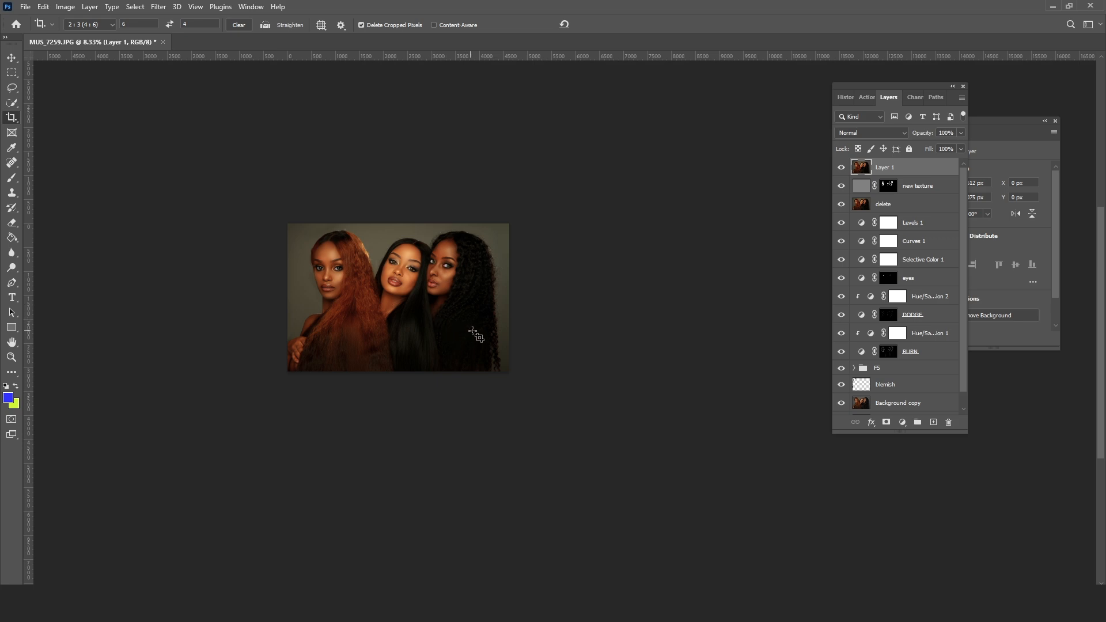
- Group the layers from the merged top layer down to "blemish", and move "Background copy" into the group
left_click(12, 357)
left_click(405, 271)
left_click(405, 272)
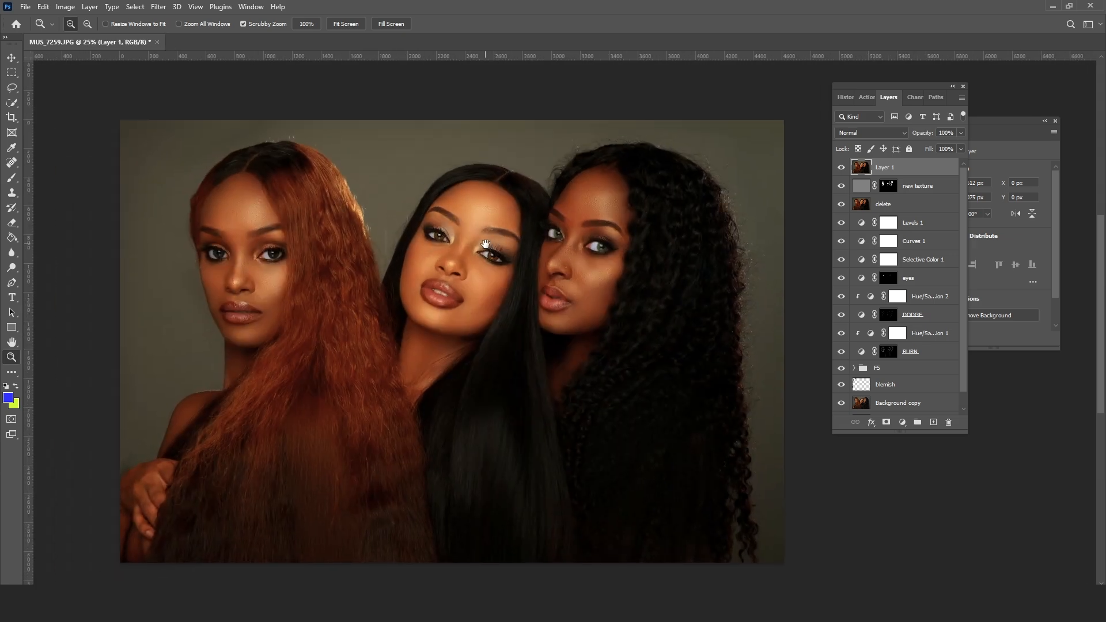
left_click(912, 388, "shift")
left_click_drag(911, 388, 919, 424)
left_click(842, 166)
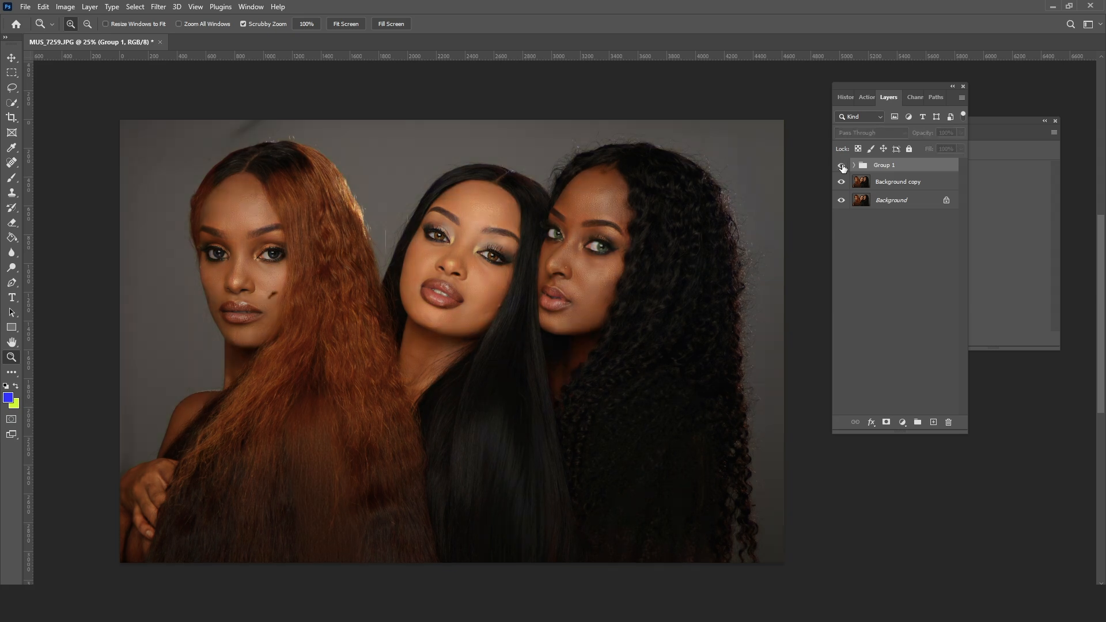
left_click(841, 166)
left_click_drag(886, 183, 887, 169)
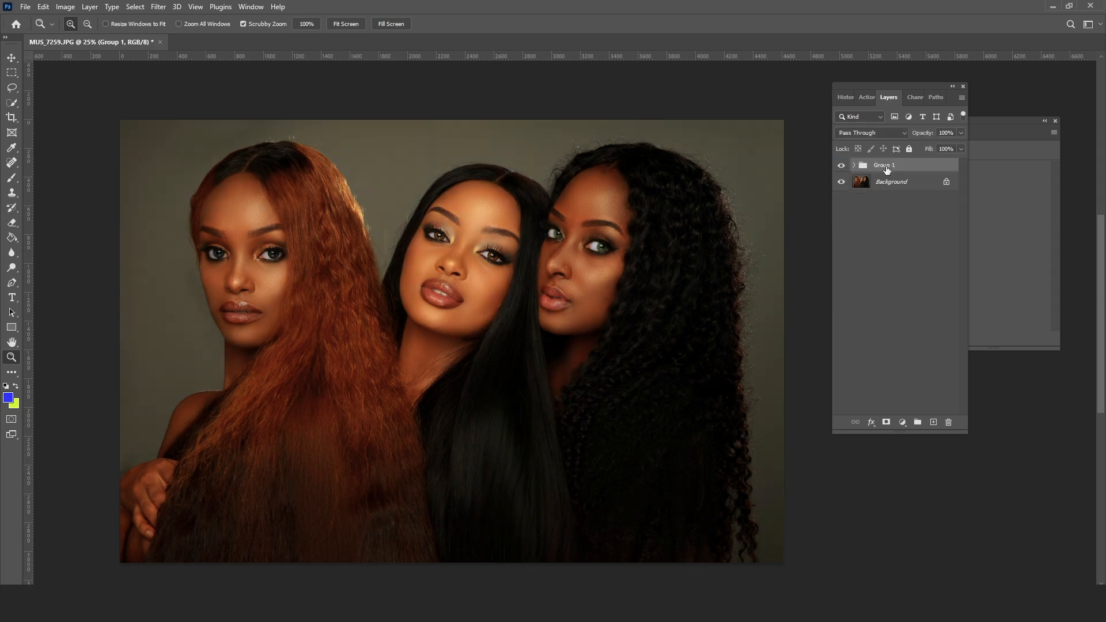
- Compare the portrait before and after retouching by toggling the group's visibility, and look through the layers inside it
left_click(841, 166)
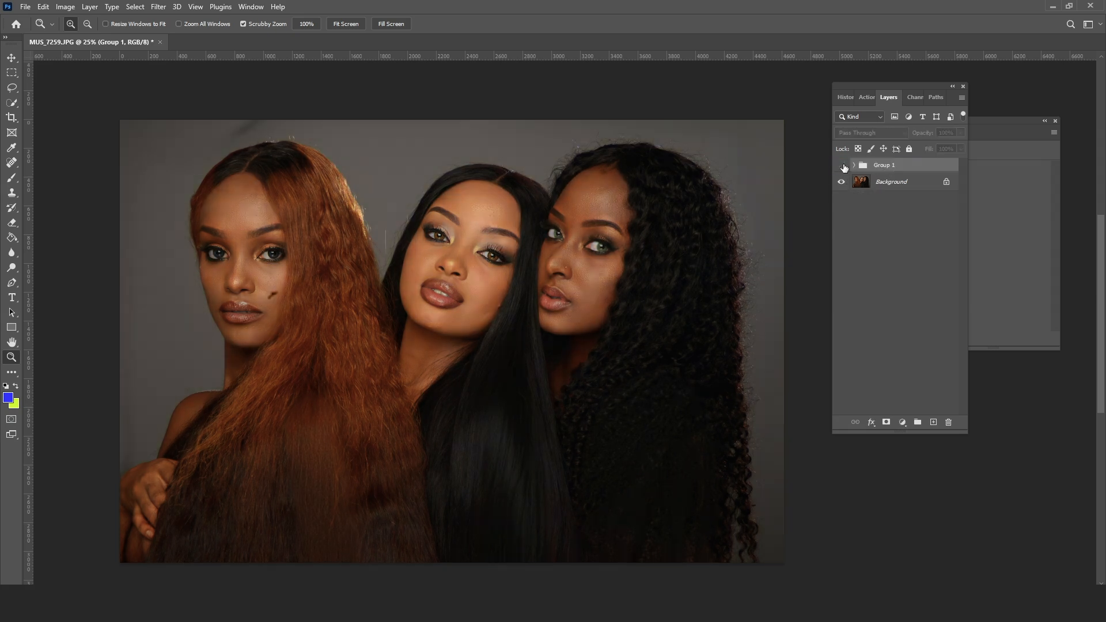
left_click(842, 166)
left_click(841, 165)
left_click(841, 166)
left_click(855, 165)
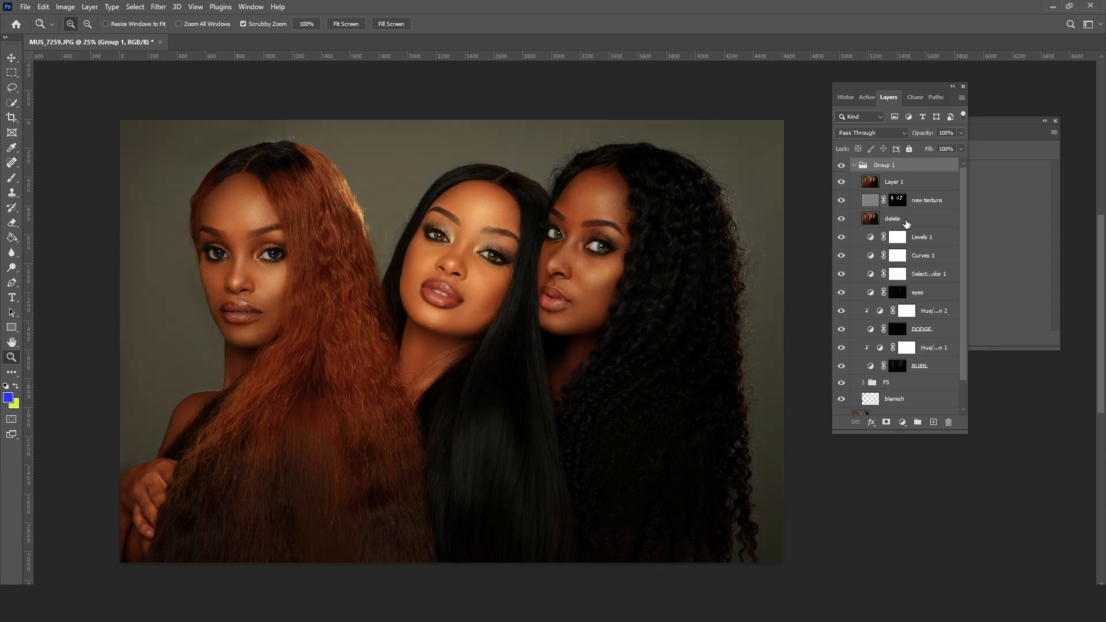
scroll(892, 392, "down", 2)
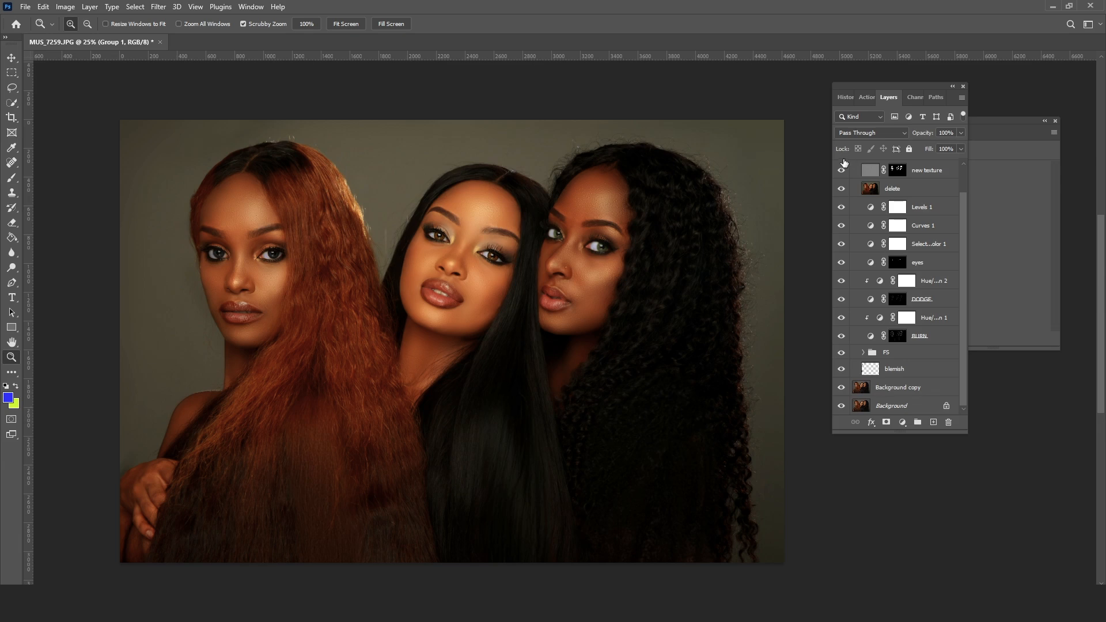
scroll(928, 198, "up", 2)
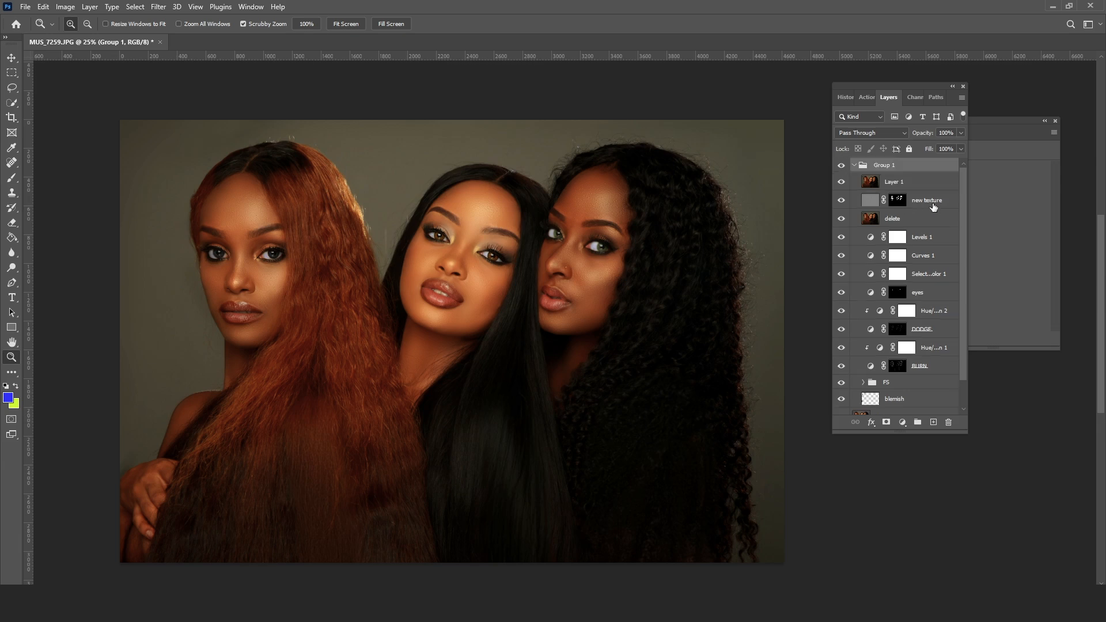
left_click(855, 165)
left_click(841, 166)
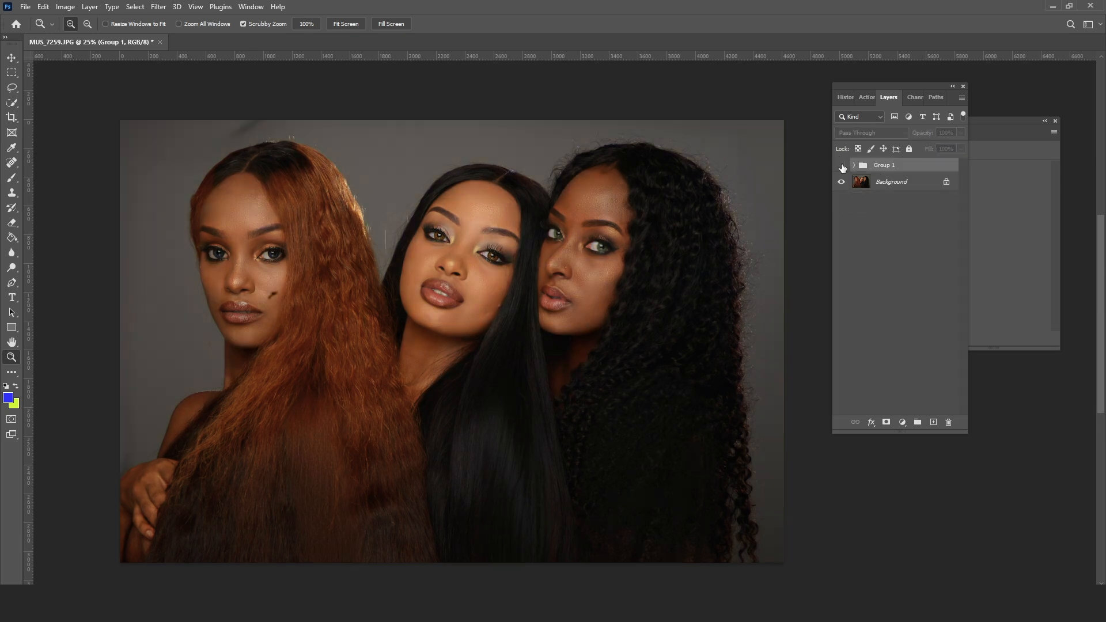
left_click(841, 166)
left_click(841, 166)
left_click(842, 165)
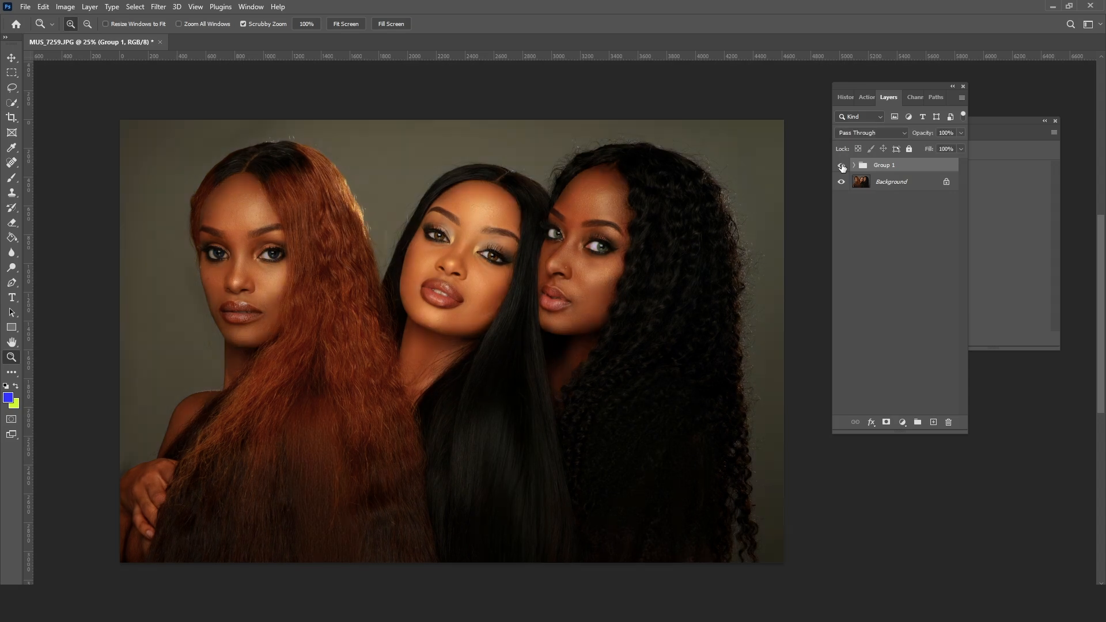